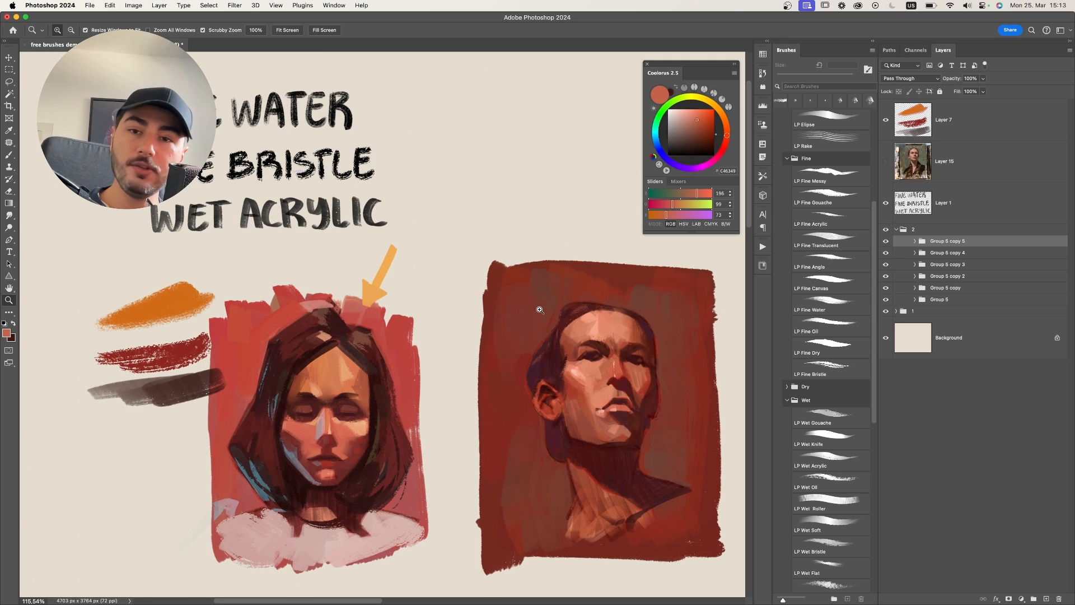
drag(667, 311, 508, 254)
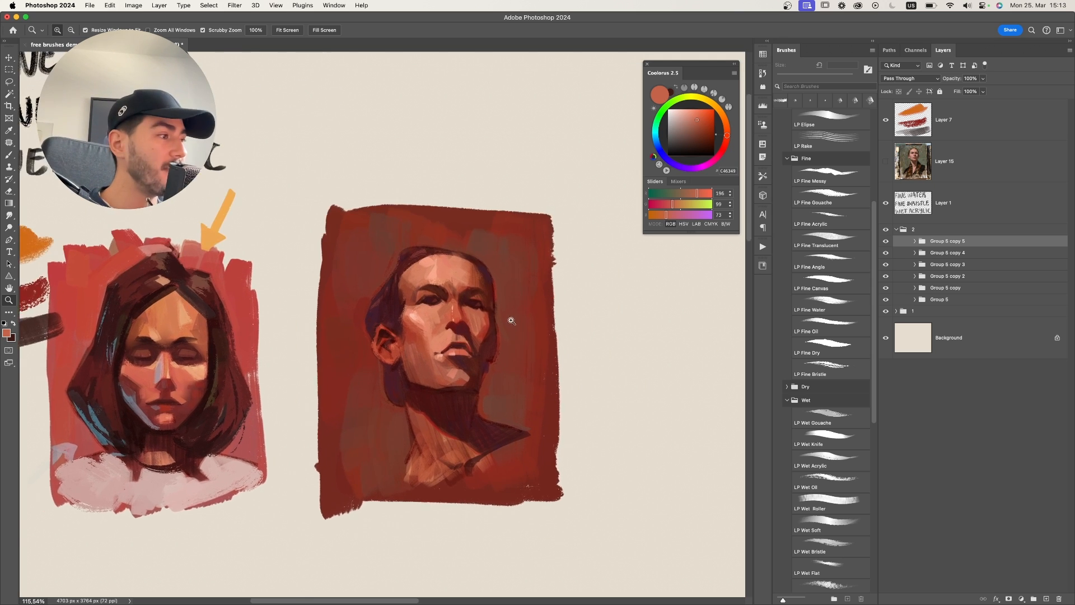
drag(509, 321, 543, 319)
drag(482, 347, 422, 348)
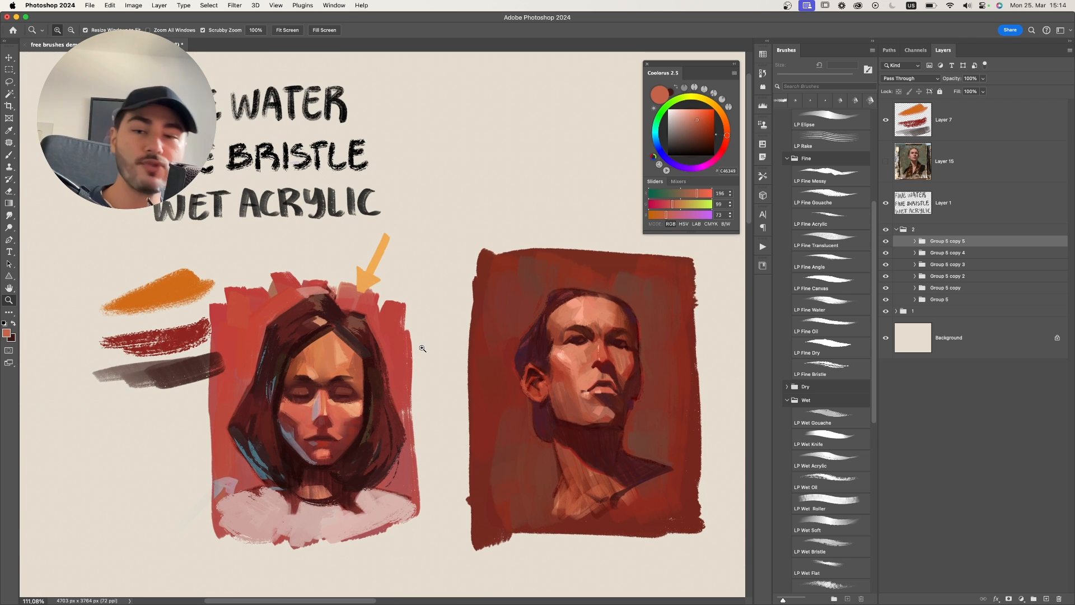
mouse_move(473, 323)
mouse_down()
mouse_move(480, 339)
mouse_move(470, 341)
mouse_up()
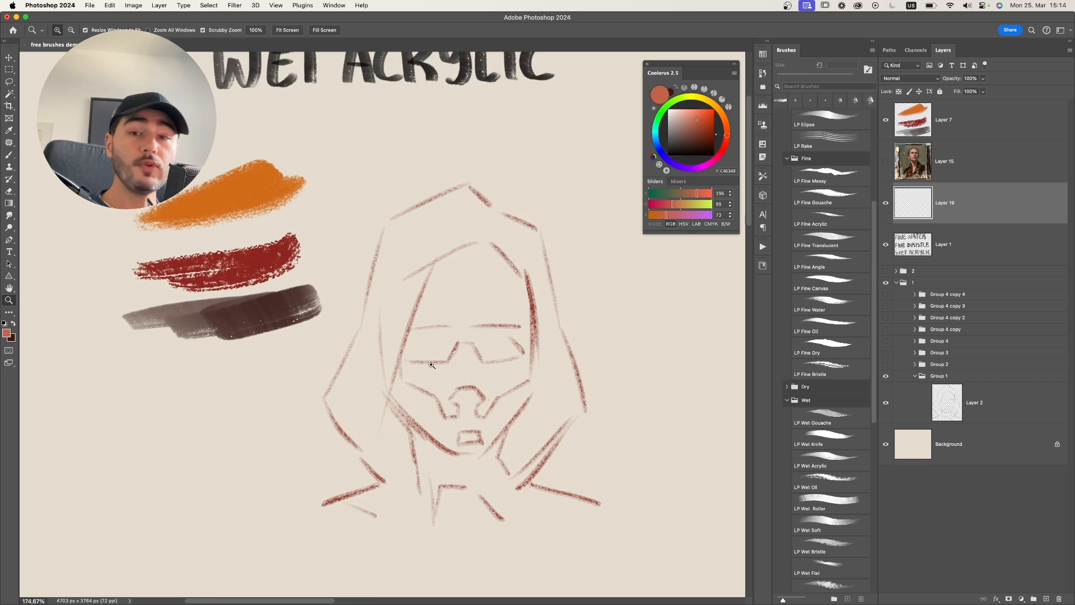
Try a vertical stroke with the LP Wet Acrylic brush in the empty area beside the hooded head sketch.
mouse_move(459, 343)
mouse_down()
mouse_move(504, 344)
mouse_move(469, 336)
mouse_up()
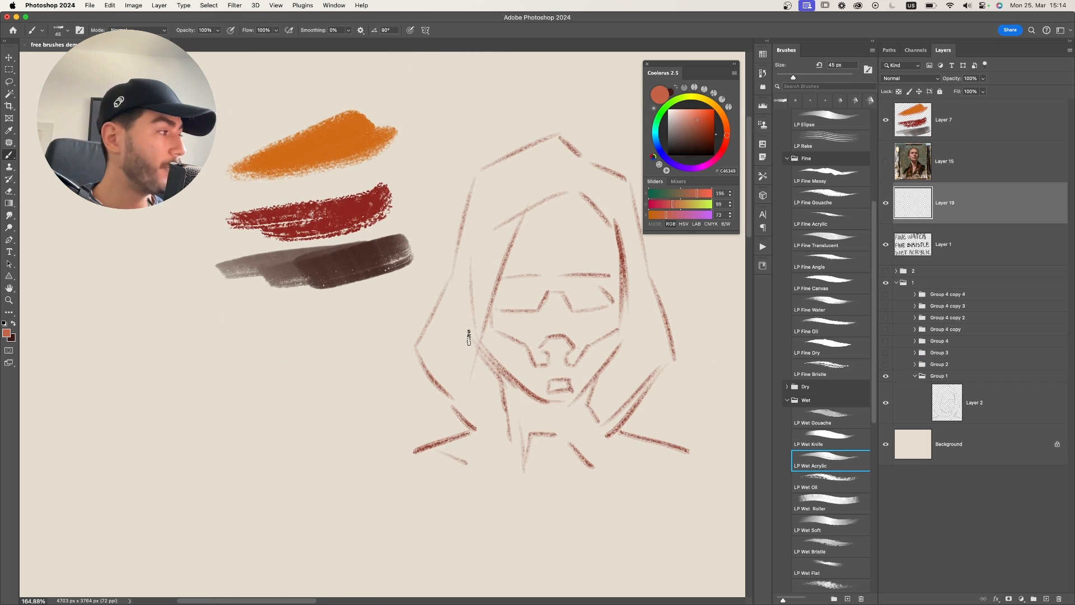
drag(872, 304, 874, 343)
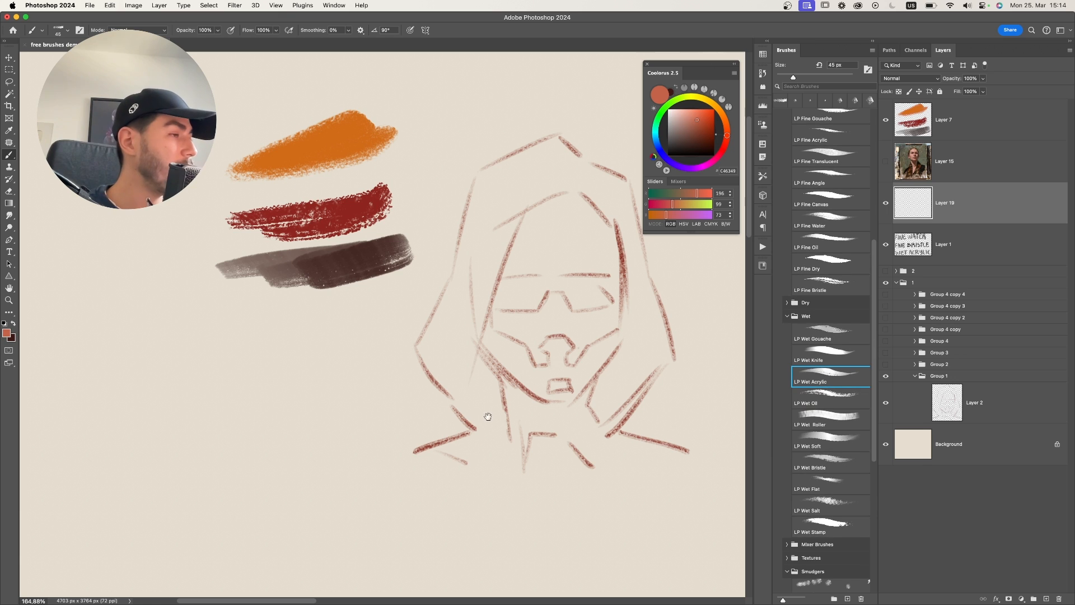
drag(467, 401, 491, 403)
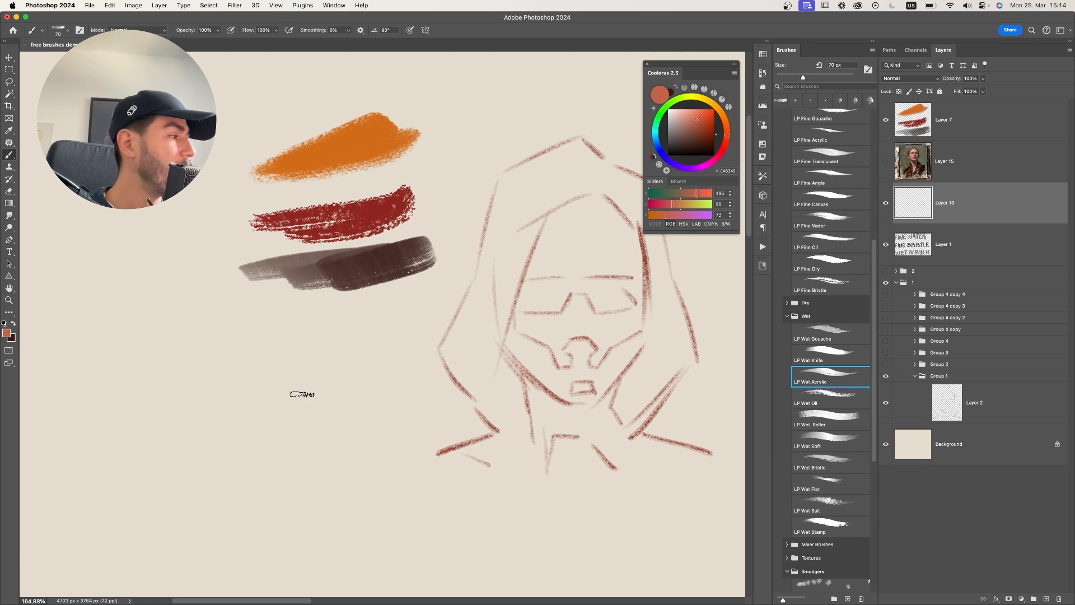
drag(276, 356, 277, 471)
key(super+z)
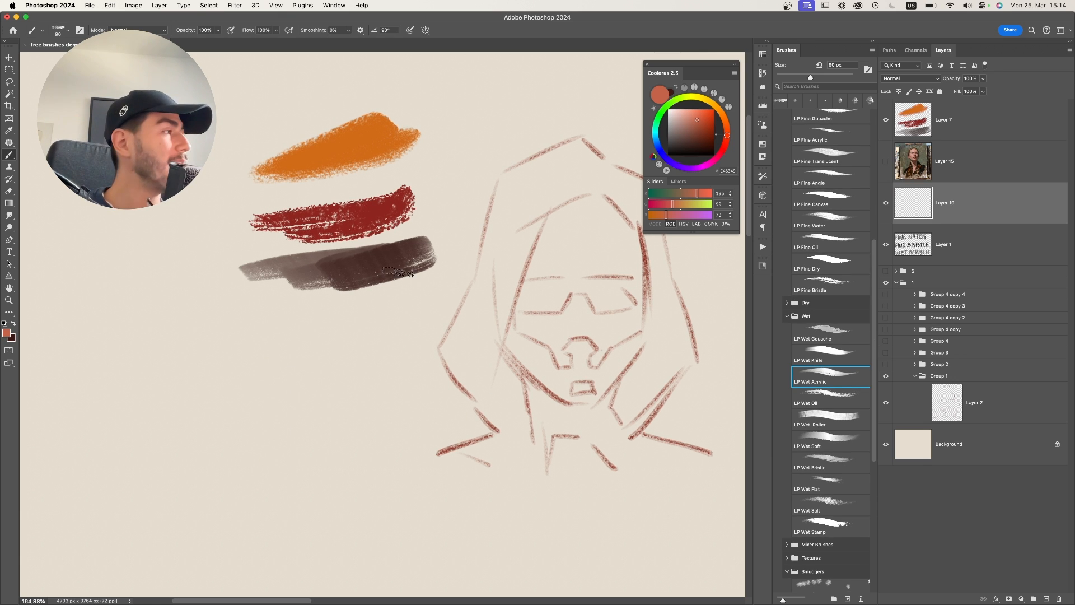
Choose a dark red-brown (RGB 139, 45, 17) and paint overlapping vertical test strokes with LP Wet Acrylic at 150 px.
click(709, 131)
key(bracketright)
key(bracketright)
mouse_move(257, 356)
mouse_down()
mouse_move(257, 493)
mouse_move(287, 501)
mouse_up()
drag(307, 347, 307, 507)
drag(330, 361, 332, 498)
drag(352, 356, 351, 507)
drag(268, 391, 270, 501)
drag(248, 363, 242, 495)
mouse_move(232, 350)
mouse_down()
mouse_move(214, 501)
mouse_move(196, 537)
mouse_up()
Undo the overlapping vertical Wet Acrylic test strokes.
key(super+z)
key(super+z)
key(super+z)
key(super+z)
key(super+z)
key(super+z)
key(super+z)
key(super+z)
key(super+z)
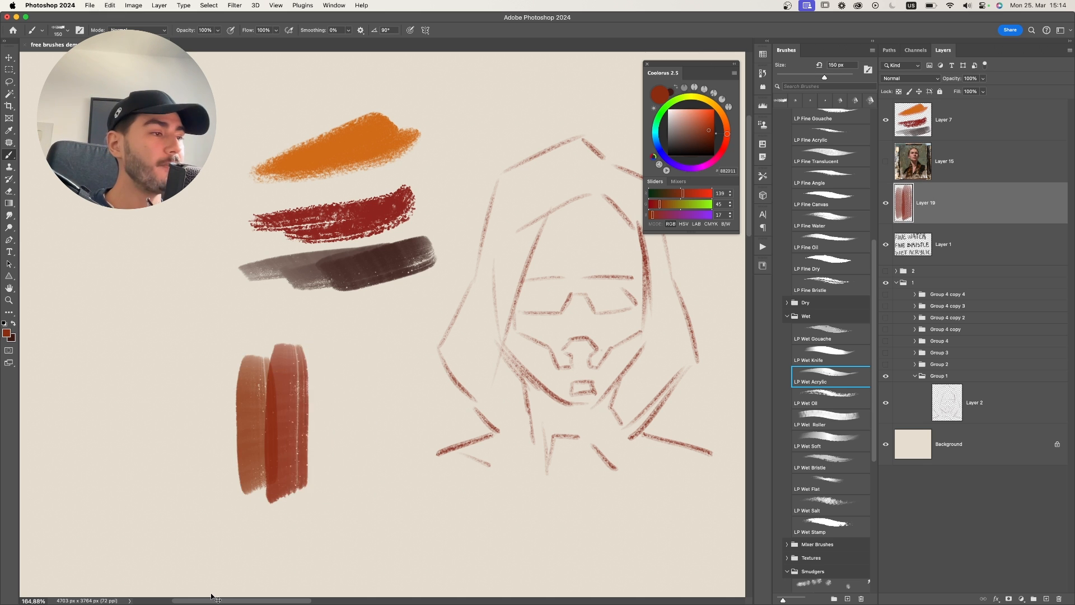
Try slanted LP Wet Acrylic strokes at 125 px below the colour swatches.
key(bracketleft)
key(super+z)
mouse_move(183, 436)
mouse_down()
mouse_move(267, 364)
mouse_move(224, 454)
mouse_move(328, 404)
mouse_up()
key(super+z)
key(super+z)
key(super+z)
mouse_move(185, 450)
mouse_down()
mouse_move(312, 346)
mouse_move(288, 537)
mouse_up()
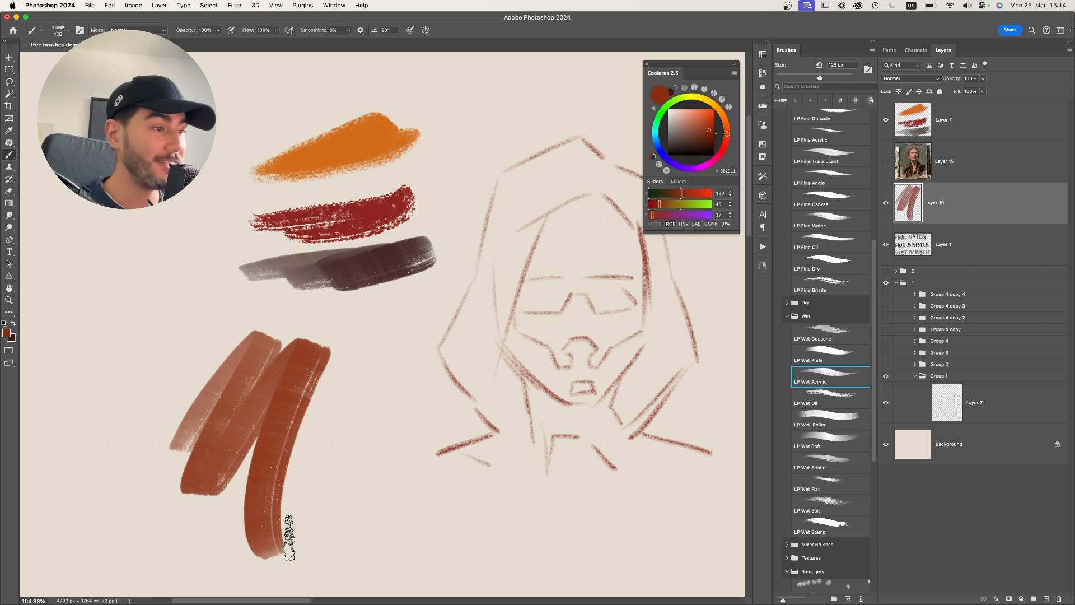
scroll(289, 537, left, 5)
key(super+z)
key(super+z)
Try single red-brown strokes below the swatches while reducing the Wet Acrylic brush size.
scroll(347, 338, up, 2)
mouse_move(237, 411)
mouse_down()
mouse_move(312, 331)
mouse_move(294, 467)
mouse_up()
key(super+z)
key(bracketleft)
key(bracketleft)
key(bracketleft)
key(bracketleft)
drag(324, 350, 319, 430)
key(super+z)
Build up a solid red-brown patch below the swatches with overlapping LP Wet Acrylic strokes in different directions.
mouse_move(323, 350)
mouse_down()
mouse_move(335, 398)
mouse_move(351, 402)
mouse_move(378, 360)
mouse_move(398, 402)
mouse_up()
mouse_move(313, 382)
mouse_down()
mouse_move(300, 363)
mouse_move(313, 357)
mouse_move(312, 286)
mouse_move(333, 353)
mouse_up()
drag(341, 310, 385, 367)
drag(399, 320, 407, 419)
drag(376, 361, 350, 363)
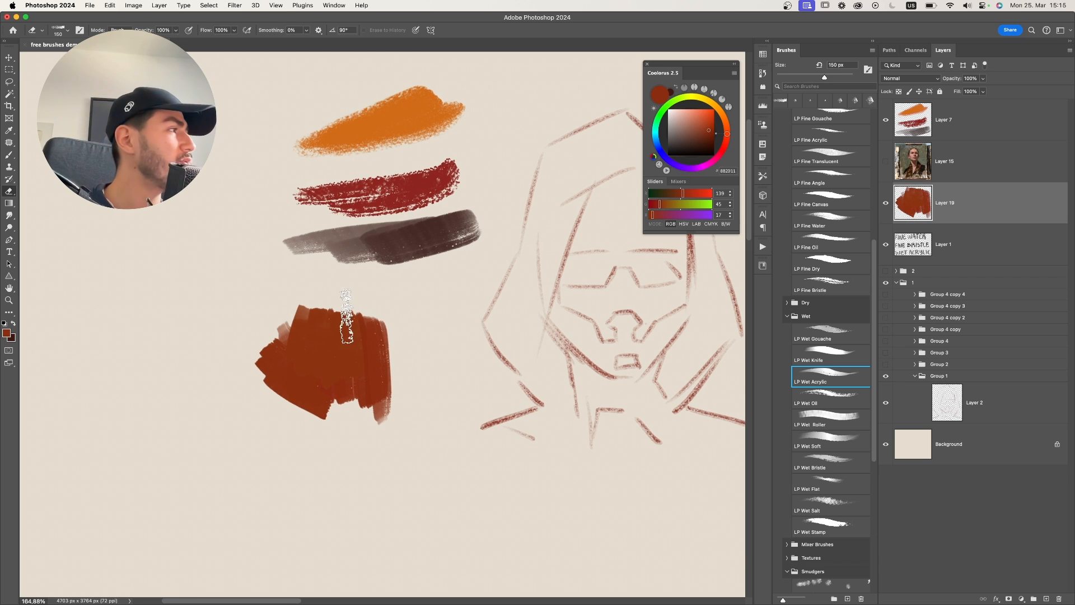
Select the LP Round Creamy brush at 80 px and paint short comparison strokes below the textured patch.
scroll(868, 235, up, 3)
scroll(825, 170, up, 5)
click(829, 214)
drag(279, 468, 291, 518)
mouse_move(311, 459)
mouse_down()
mouse_move(322, 524)
mouse_move(342, 518)
mouse_up()
drag(355, 453, 361, 504)
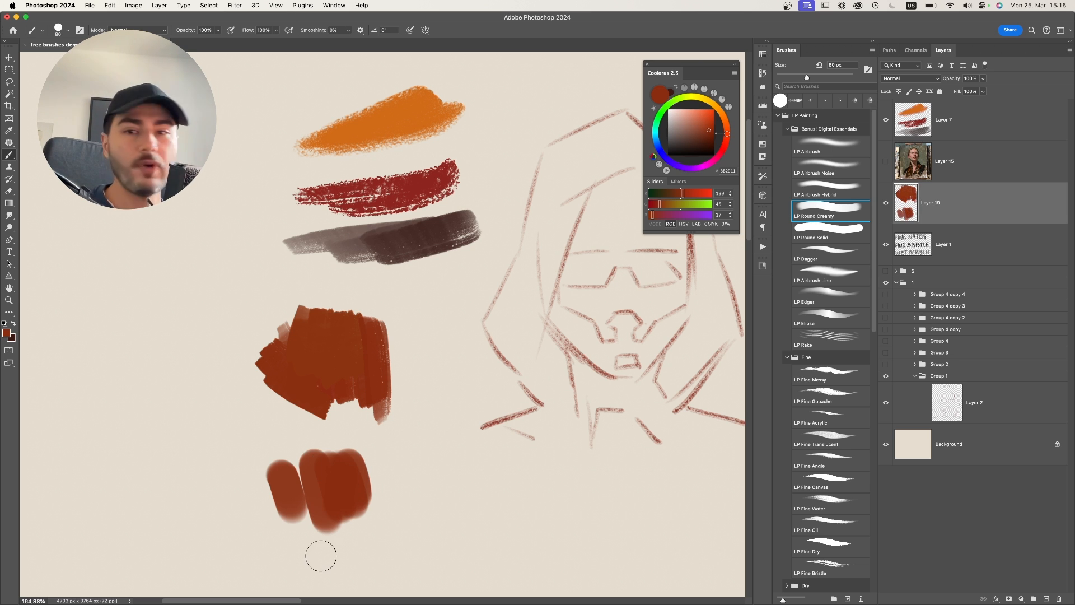
drag(321, 555, 324, 546)
Erase the Wet Acrylic patch and the Round Creamy comparison strokes.
key(e)
mouse_move(314, 493)
mouse_down()
mouse_move(286, 517)
mouse_move(306, 513)
mouse_move(383, 373)
mouse_move(399, 333)
mouse_move(393, 305)
mouse_move(278, 332)
mouse_up()
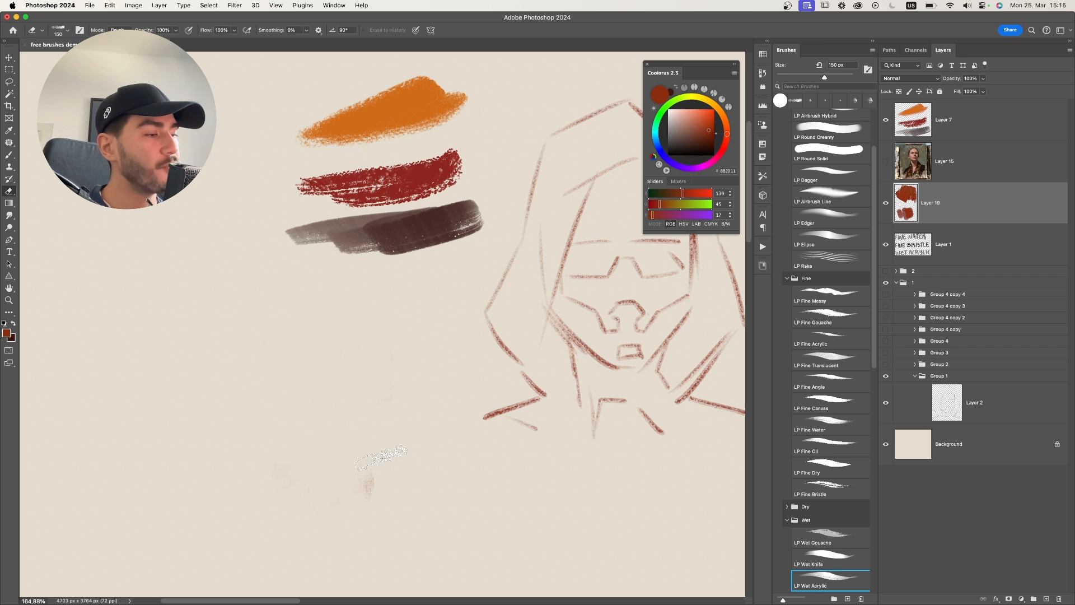
drag(424, 331, 428, 358)
Select the LP Fine Water brush and try a short stroke on the empty canvas.
key(b)
drag(485, 310, 518, 320)
scroll(872, 302, down, 4)
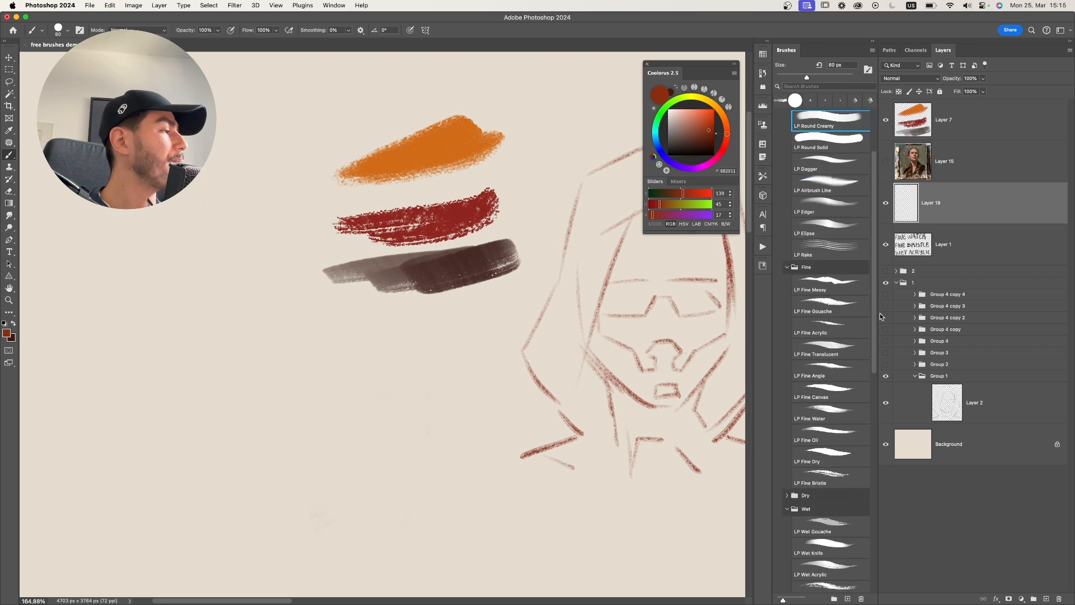
click(842, 341)
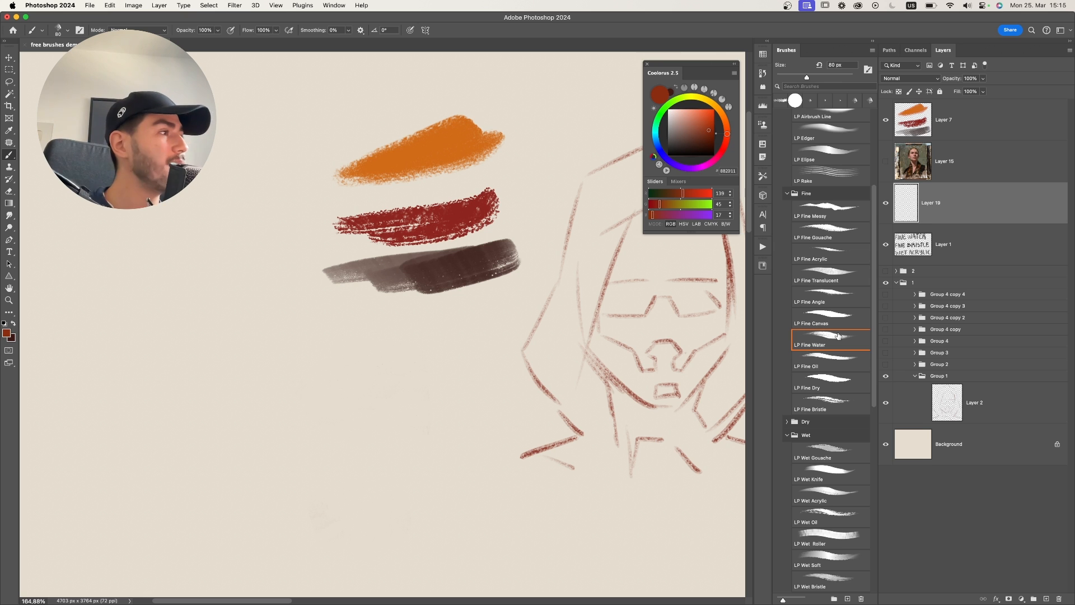
drag(302, 167, 374, 147)
key(super+z)
Reduce LP Fine Water to 25 px and try a thin sketched circle in the empty area beside the swatches.
mouse_move(305, 207)
mouse_down()
mouse_move(320, 211)
mouse_move(365, 307)
mouse_move(385, 317)
mouse_up()
key([)
key([)
key([)
key([)
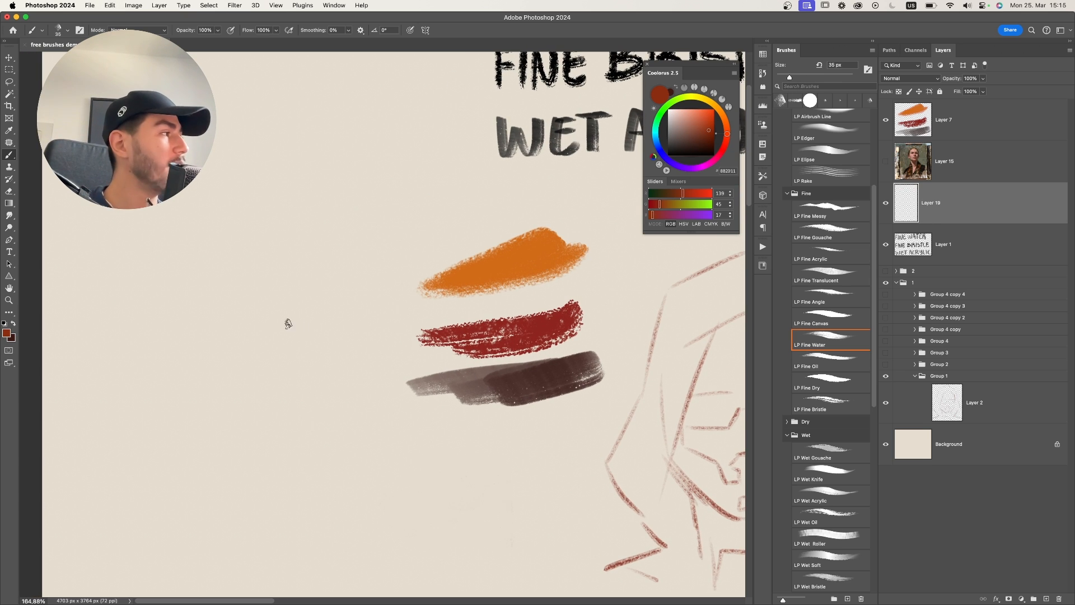
mouse_move(208, 228)
mouse_down()
mouse_move(325, 303)
mouse_move(235, 187)
mouse_up()
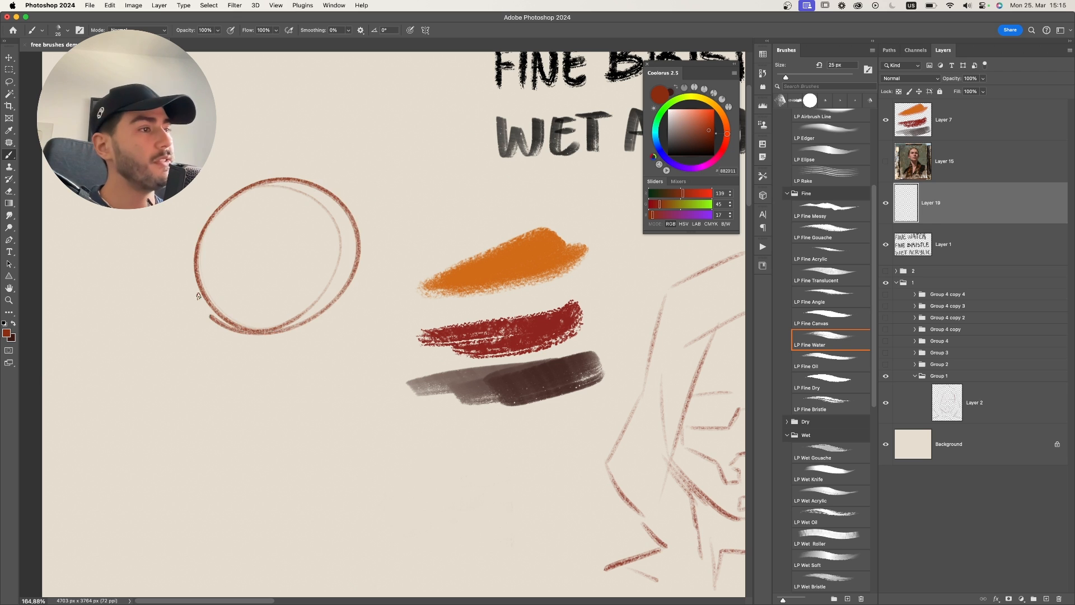
key(super+z)
Try further short LP Fine Water strokes beside the swatches, enlarging the brush to 50 px.
key(super+1)
mouse_move(295, 245)
mouse_down()
mouse_move(256, 310)
mouse_move(334, 270)
mouse_move(282, 246)
mouse_up()
key(super+z)
key(bracketright)
mouse_move(340, 262)
mouse_down()
mouse_move(258, 261)
mouse_move(323, 304)
mouse_move(288, 227)
mouse_move(292, 300)
mouse_up()
key(super+z)
key(z)
mouse_move(389, 297)
mouse_down()
mouse_move(343, 254)
mouse_move(375, 285)
mouse_move(367, 236)
mouse_up()
key(z)
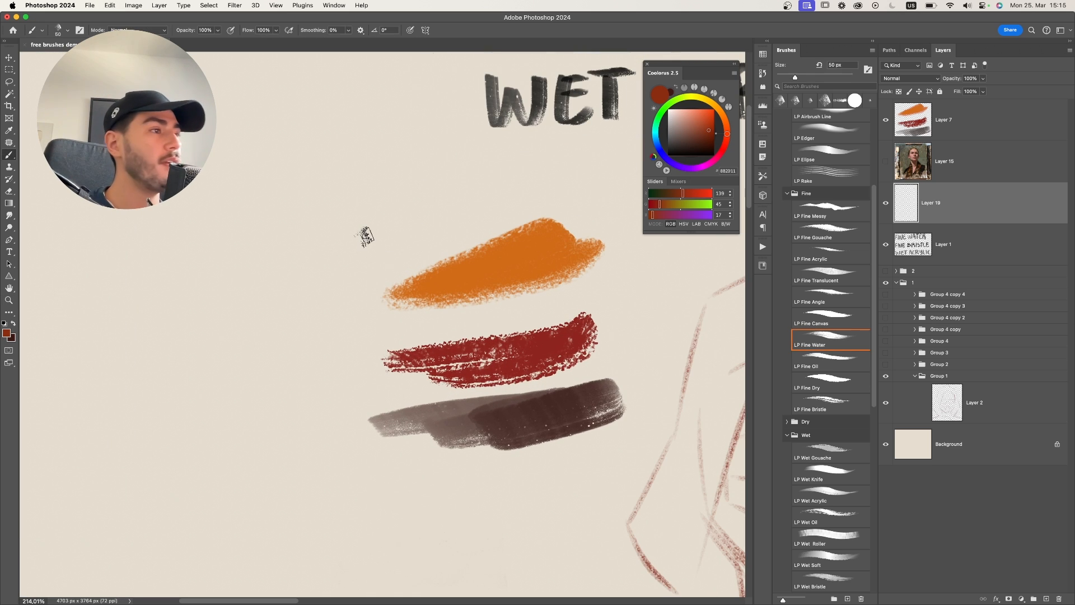
Paint a broad red-brown block beside the orange swatch with an enlarged LP Fine Water brush.
mouse_move(233, 221)
mouse_down()
mouse_move(200, 320)
mouse_move(210, 339)
mouse_up()
key(bracketright)
key(bracketright)
key(bracketright)
key(bracketright)
key(bracketright)
key(bracketright)
mouse_move(255, 244)
mouse_down()
mouse_move(276, 252)
mouse_move(293, 240)
mouse_move(293, 331)
mouse_move(266, 291)
mouse_move(315, 173)
mouse_move(269, 188)
mouse_up()
Layer strokes in darker browns, down to RGB 75, 30, 17, over the test block with LP Fine Water at 150 px.
click(699, 138)
key(bracketright)
mouse_move(234, 276)
mouse_down()
mouse_move(282, 197)
mouse_move(264, 242)
mouse_move(325, 194)
mouse_move(284, 319)
mouse_up()
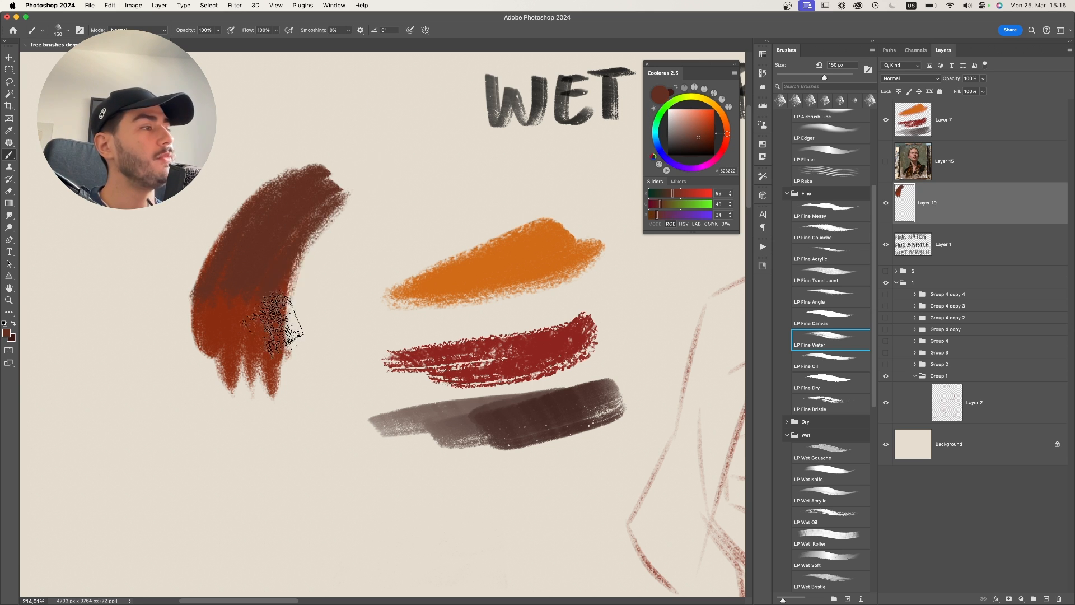
click(704, 141)
mouse_move(297, 276)
mouse_down()
mouse_move(279, 353)
mouse_move(287, 411)
mouse_move(368, 403)
mouse_move(318, 330)
mouse_up()
Erase the Fine Water test block from the layer and return to the brush.
key(e)
drag(345, 210, 302, 392)
mouse_move(358, 168)
mouse_down()
mouse_move(296, 287)
mouse_move(309, 173)
mouse_move(229, 298)
mouse_up()
drag(320, 453, 342, 392)
key(b)
key(e)
drag(372, 143, 320, 316)
drag(380, 399, 389, 420)
key(b)
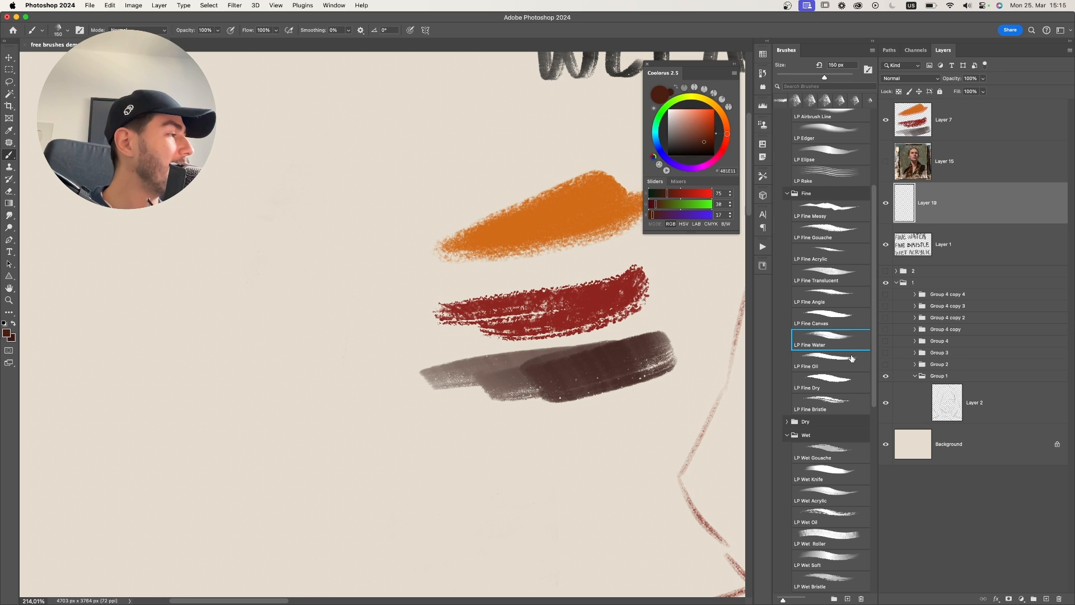
Select the LP Fine Bristle brush and try a test stroke, enlarging the brush and viewing the canvas at 100%.
drag(552, 373, 531, 367)
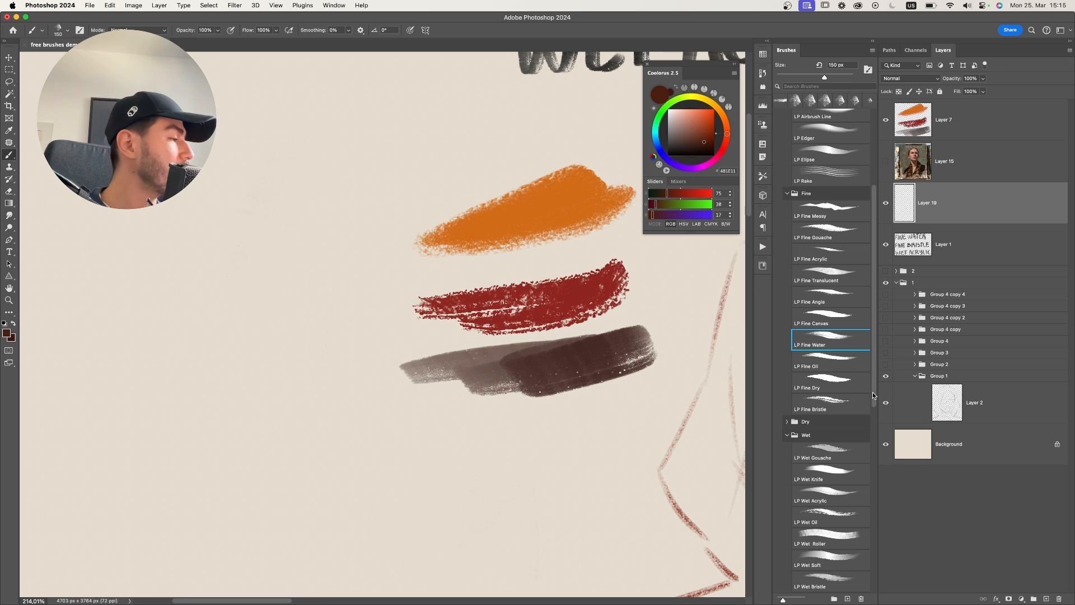
click(835, 398)
mouse_move(168, 453)
mouse_down()
mouse_move(302, 244)
mouse_move(312, 376)
mouse_up()
key(ctrl+z)
key(super+1)
key(])
key(super+z)
Paint overlapping dark brown strokes with LP Fine Bristle at 175 px to form a tall textured patch.
drag(329, 231, 307, 374)
drag(334, 249, 312, 358)
drag(302, 241, 291, 355)
drag(285, 313, 330, 221)
mouse_move(290, 285)
mouse_down()
mouse_move(339, 227)
mouse_move(324, 386)
mouse_move(288, 280)
mouse_up()
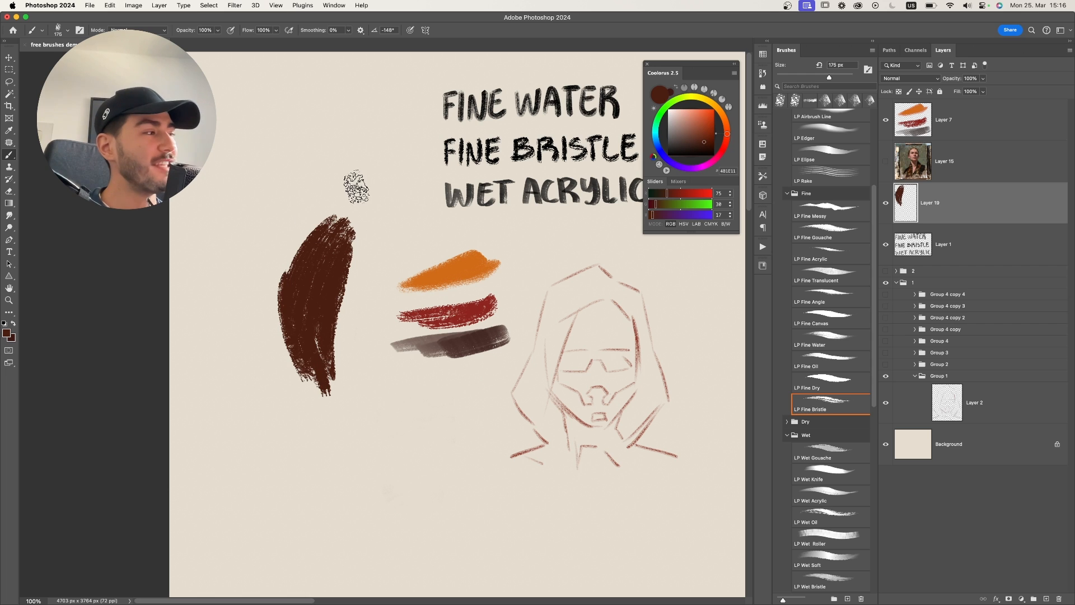
Change the colour and layer more strokes over the bristle patch with a larger brush.
click(700, 137)
click(725, 143)
key(bracketright)
key(bracketright)
mouse_move(312, 334)
mouse_down()
mouse_move(324, 280)
mouse_move(322, 338)
mouse_move(321, 252)
mouse_move(302, 270)
mouse_move(316, 224)
mouse_move(270, 304)
mouse_move(333, 400)
mouse_move(303, 328)
mouse_up()
mouse_move(471, 291)
mouse_down()
mouse_move(413, 327)
mouse_move(425, 314)
mouse_up()
Erase the Fine Bristle test patch with an enlarged eraser.
key(e)
key(bracketright)
key(bracketright)
mouse_move(173, 524)
mouse_down()
mouse_move(189, 415)
mouse_move(259, 181)
mouse_move(159, 408)
mouse_move(122, 317)
mouse_move(96, 391)
mouse_move(204, 420)
mouse_move(295, 148)
mouse_up()
key(z)
drag(408, 240, 358, 236)
drag(516, 263, 477, 275)
drag(447, 347, 418, 336)
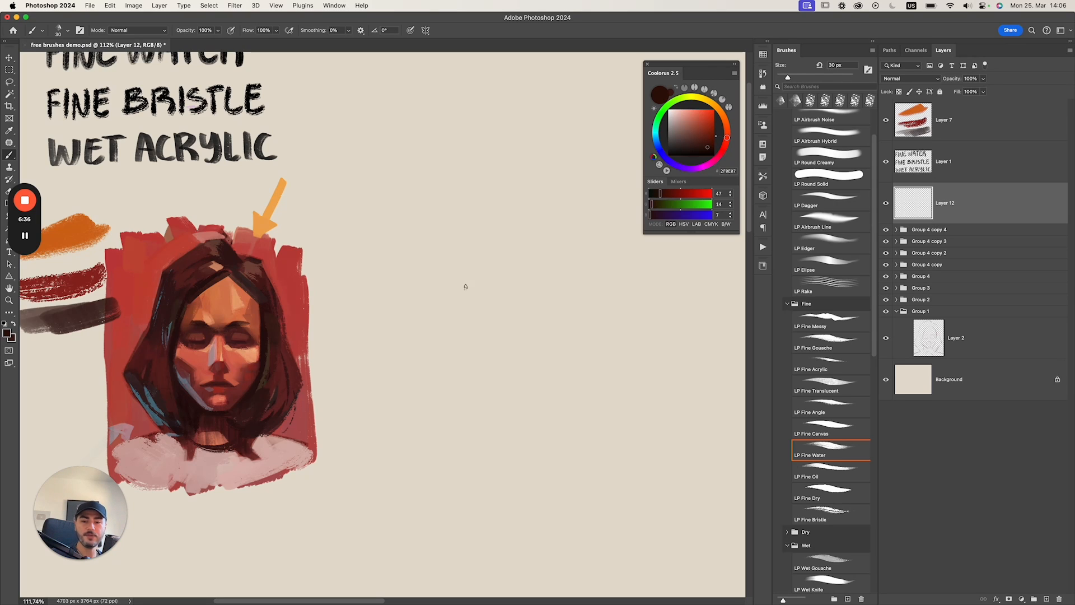
Sketch the curved top and upper-left side of a new head beside the finished portrait with LP Fine Water at 30 px.
key(super+z)
mouse_move(439, 282)
mouse_down()
mouse_move(439, 304)
mouse_move(455, 232)
mouse_move(522, 247)
mouse_up()
key(super+z)
key(])
key(super+z)
mouse_move(514, 246)
mouse_down()
mouse_move(529, 310)
mouse_move(535, 301)
mouse_up()
key(super+z)
key(super+z)
key([)
Draw a slightly slanted vertical centre line down the face of the new head sketch.
drag(495, 246, 502, 376)
key(super+z)
key(super+z)
drag(492, 242, 504, 369)
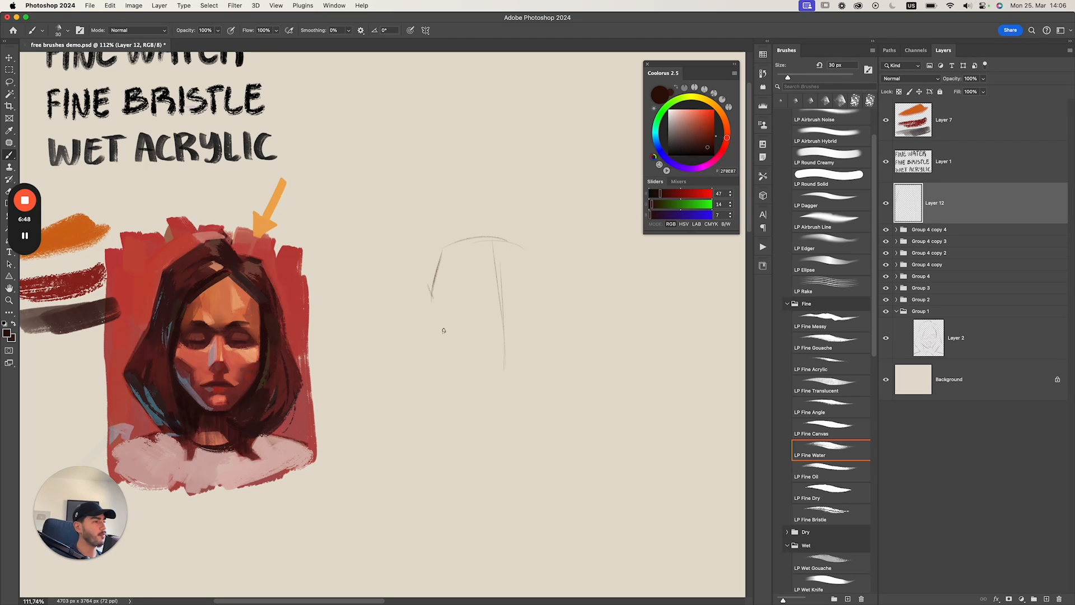
Outline the lower-left cheek, the chin and the right side of the head with thin strokes.
drag(435, 305, 451, 363)
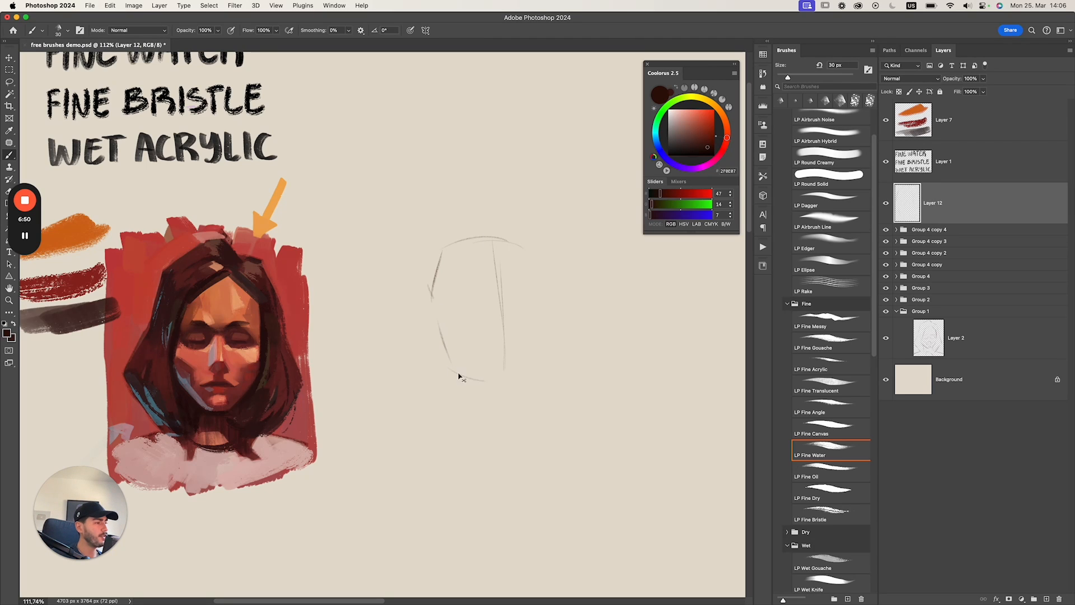
key(super+z)
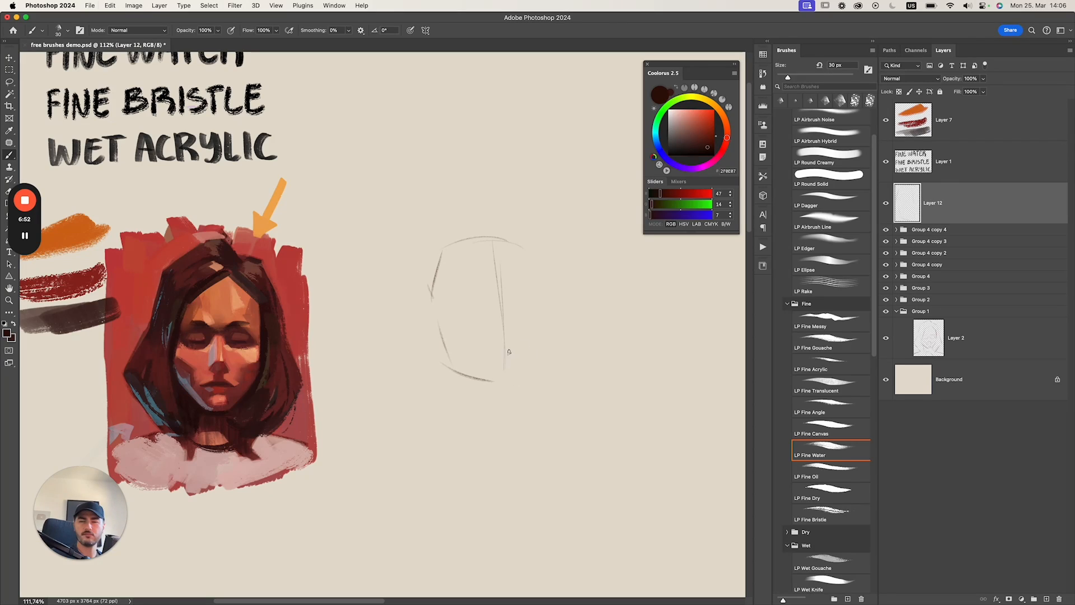
drag(545, 319, 524, 385)
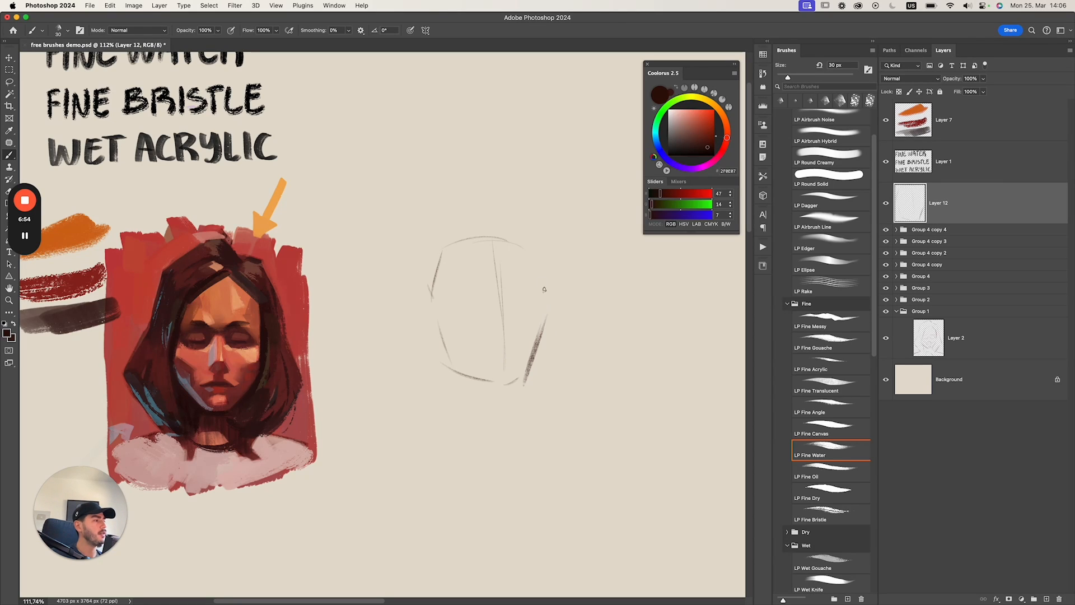
drag(526, 247, 540, 305)
key(super+z)
key(super+z)
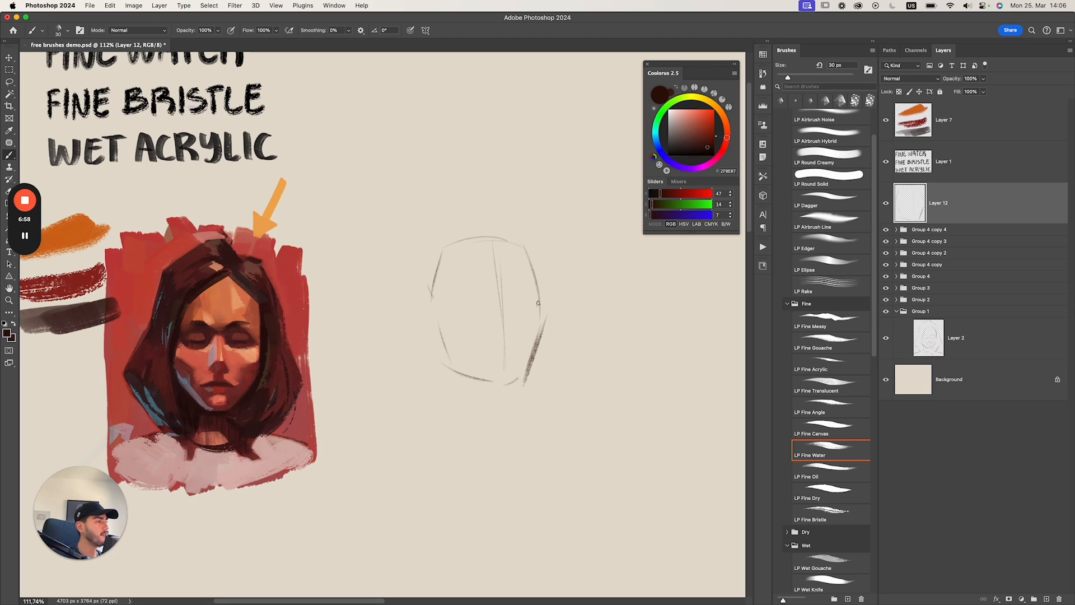
Erase the heavy right jaw stroke and redraw it as a thinner line running into a cleaned-up chin.
key(e)
mouse_move(534, 359)
mouse_down()
mouse_move(546, 325)
mouse_move(526, 382)
mouse_up()
key(b)
drag(539, 305, 518, 384)
key(super+z)
key(super+z)
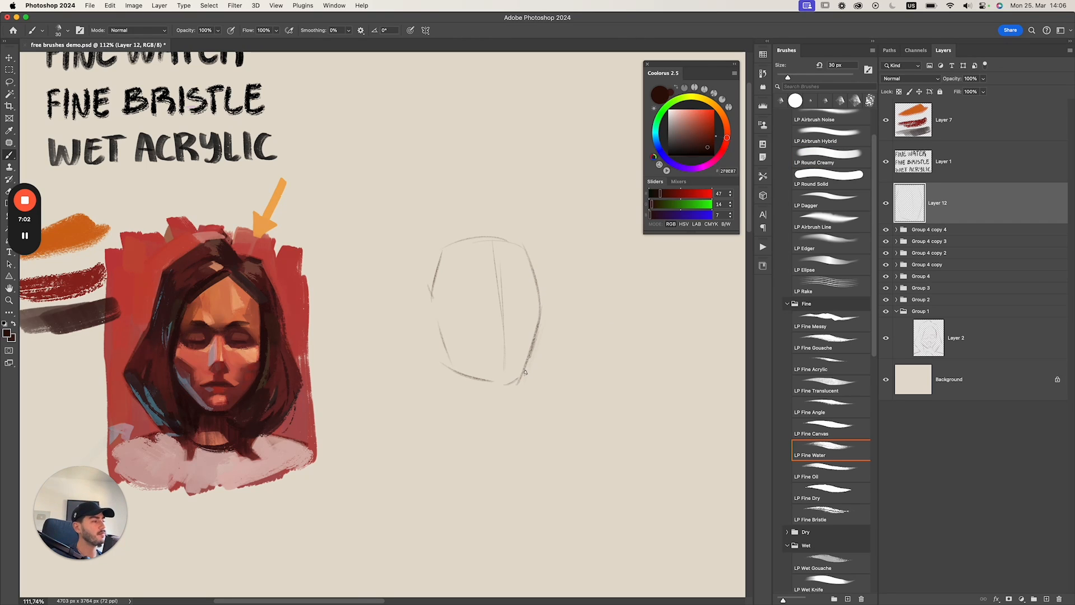
key(e)
key(b)
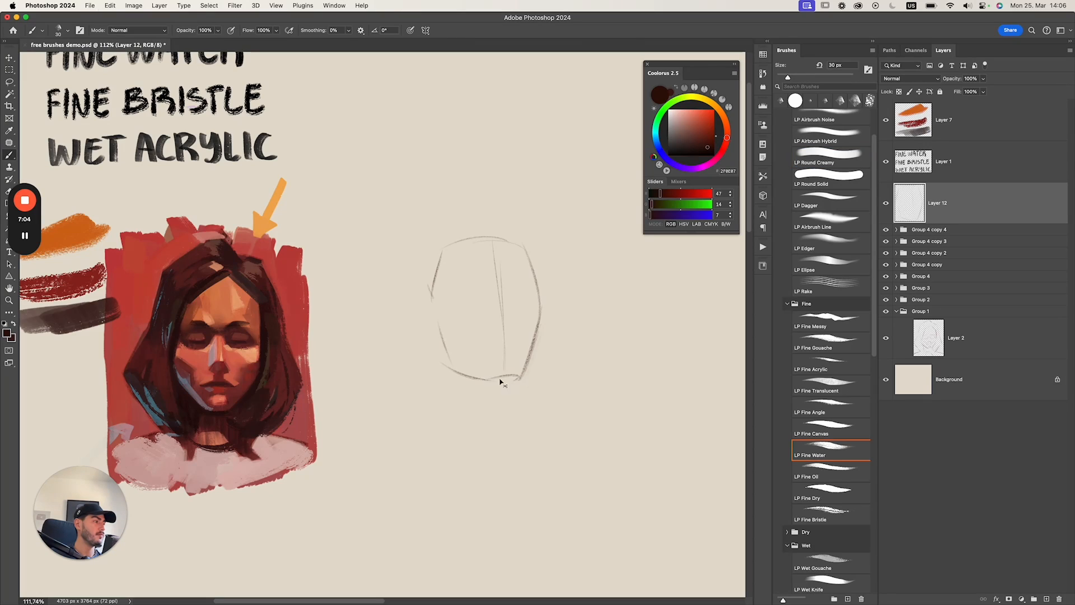
Sketch the two sides of the neck below the jaw and rough ear outlines on both sides of the head.
key(super+z)
mouse_move(488, 375)
mouse_down()
mouse_move(516, 375)
mouse_move(511, 417)
mouse_up()
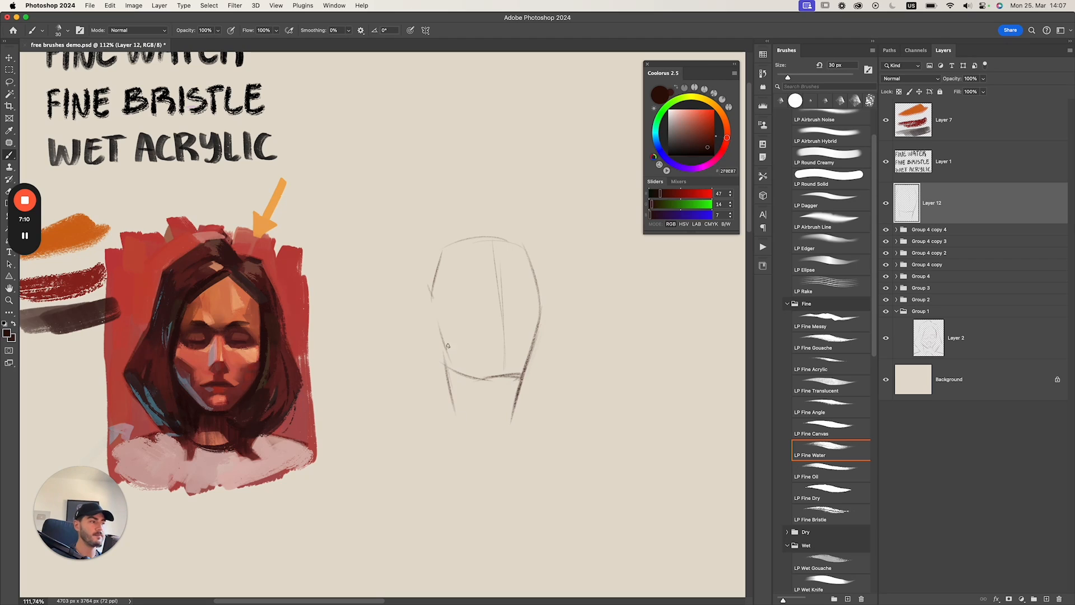
key(super+z)
drag(436, 314, 421, 331)
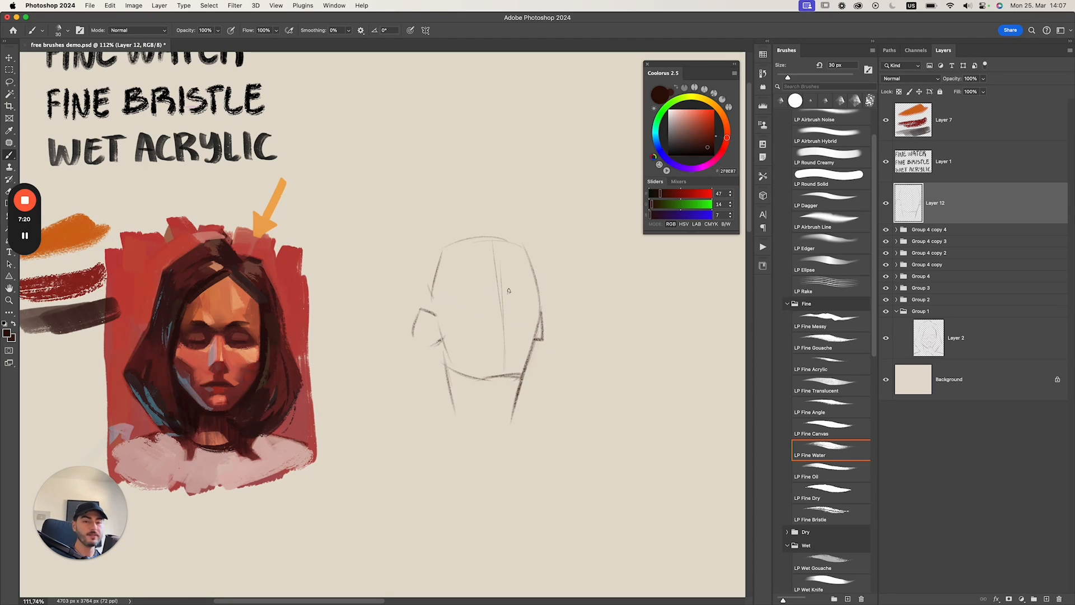
Sketch the brows, eyes, nose and mouth on the face, darkening the eyelids with a 40 px brush.
key(super+z)
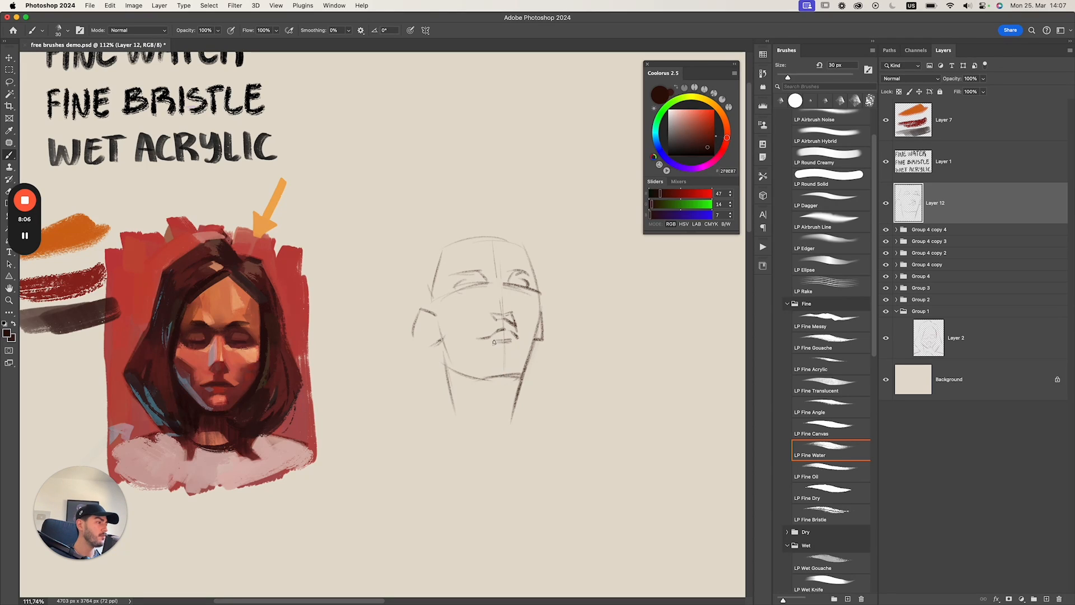
key(super+z)
key(super+z)
drag(496, 351, 513, 351)
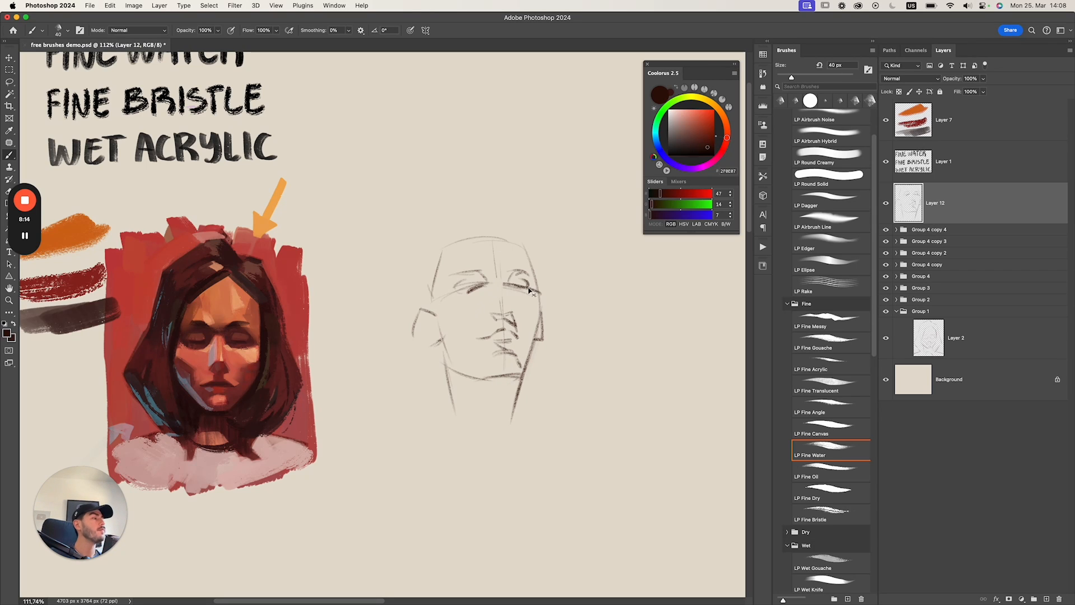
Outline the hair from the crown down the left side of the head to above the ear.
mouse_move(500, 233)
mouse_down()
mouse_move(453, 234)
mouse_move(425, 276)
mouse_up()
key(super+z)
key(super+z)
key(super+z)
key(super+z)
mouse_move(443, 236)
mouse_down()
mouse_move(420, 291)
mouse_move(400, 308)
mouse_up()
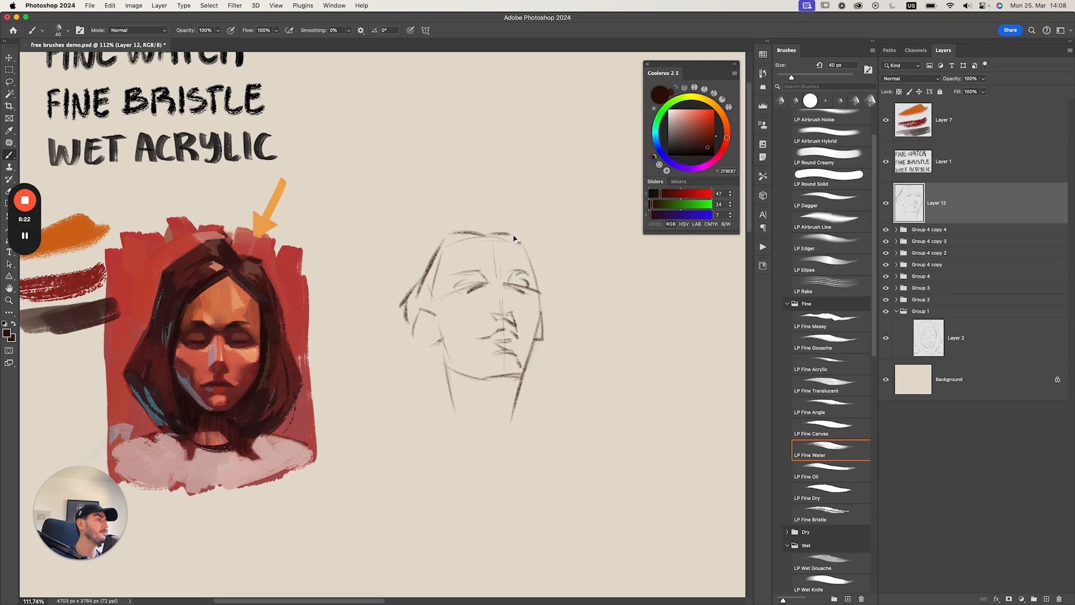
Draw the hairline down the right side of the forehead and a curved lock of hair below the left ear.
key(super+z)
drag(530, 252, 541, 295)
key(super+z)
mouse_move(428, 352)
mouse_down()
mouse_move(440, 385)
mouse_move(445, 378)
mouse_move(438, 386)
mouse_up()
key(super+z)
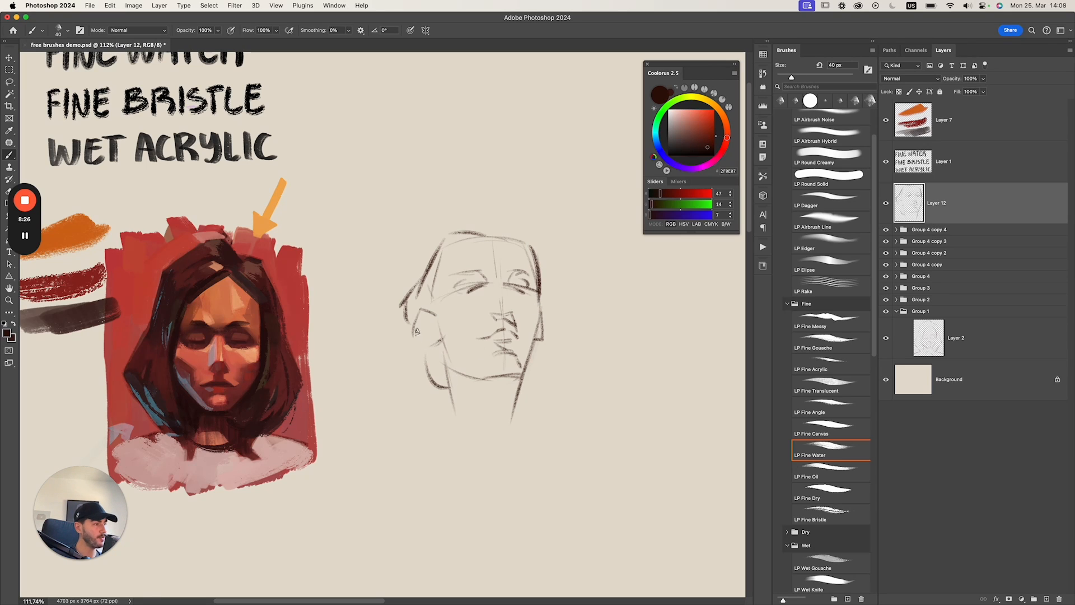
Redraw the left ear's lower contour and add its inner detail.
key(super+z)
drag(412, 332, 432, 351)
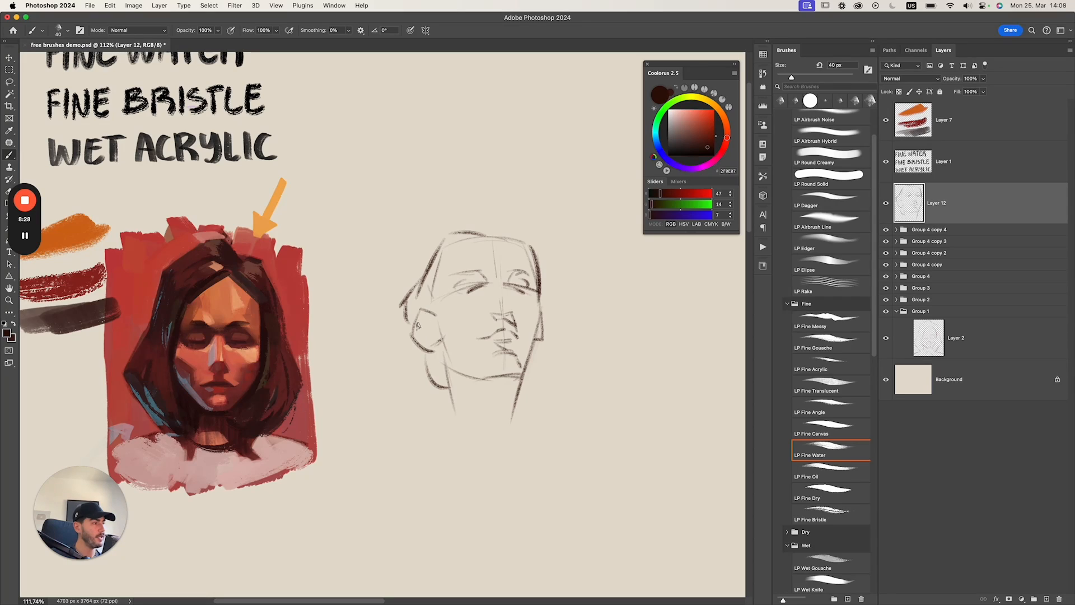
key(super+z)
Darken the right ear's edge and redraw the right jaw line running down into the neck.
drag(541, 317, 524, 390)
key(super+z)
drag(531, 353, 523, 395)
key(super+z)
key(super+z)
drag(531, 339, 513, 430)
key(super+z)
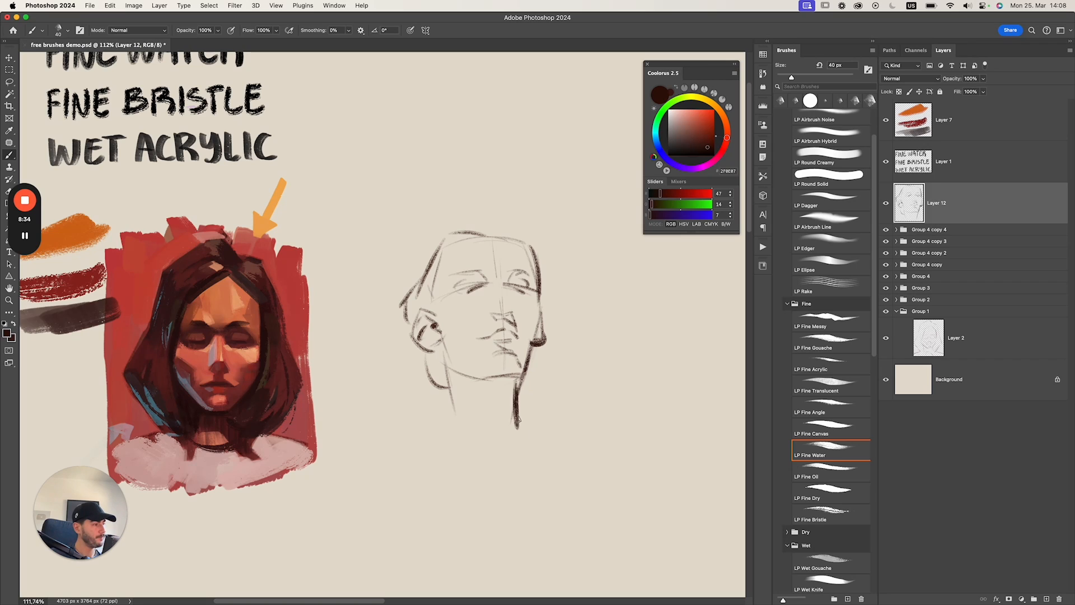
key(super+z)
drag(522, 383, 514, 426)
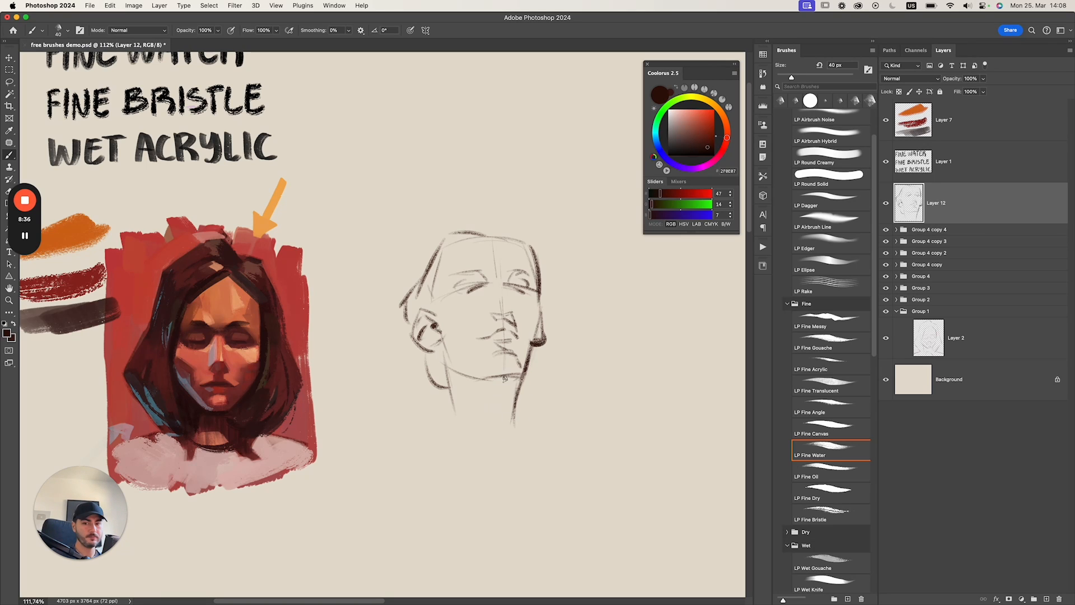
Draw the left neck contour, light inner neck lines and a shoulder line extending from the right of the neck.
key(super+z)
mouse_move(500, 416)
mouse_down()
mouse_move(495, 434)
mouse_move(432, 433)
mouse_up()
key(super+z)
mouse_move(452, 392)
mouse_down()
mouse_move(469, 437)
mouse_move(452, 442)
mouse_up()
key(super+z)
drag(524, 396, 563, 412)
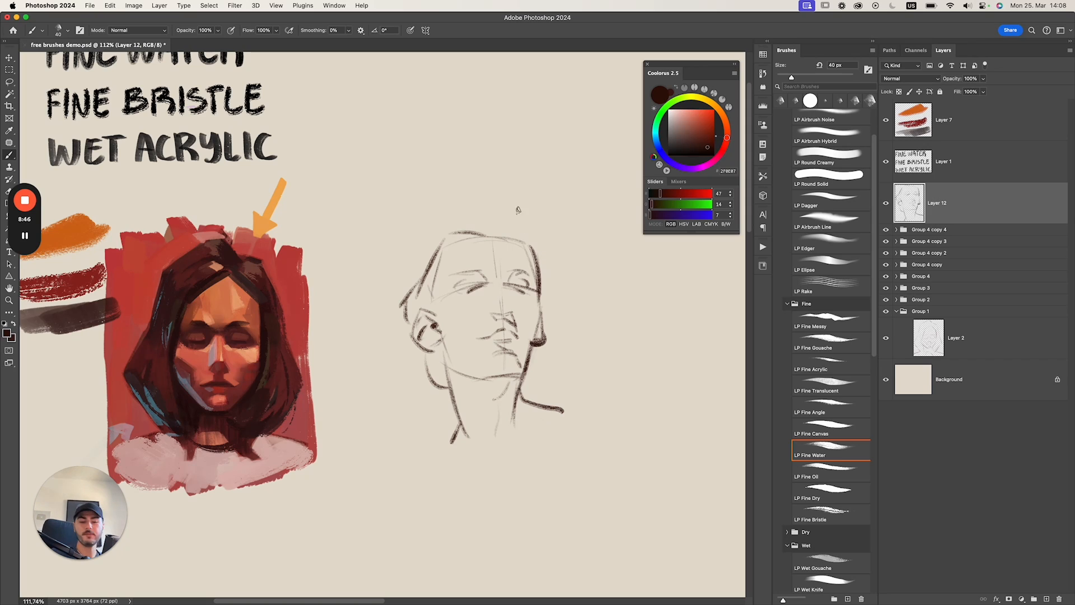
Lasso the facial features, adjust them with Free Transform and clear the selection.
key(l)
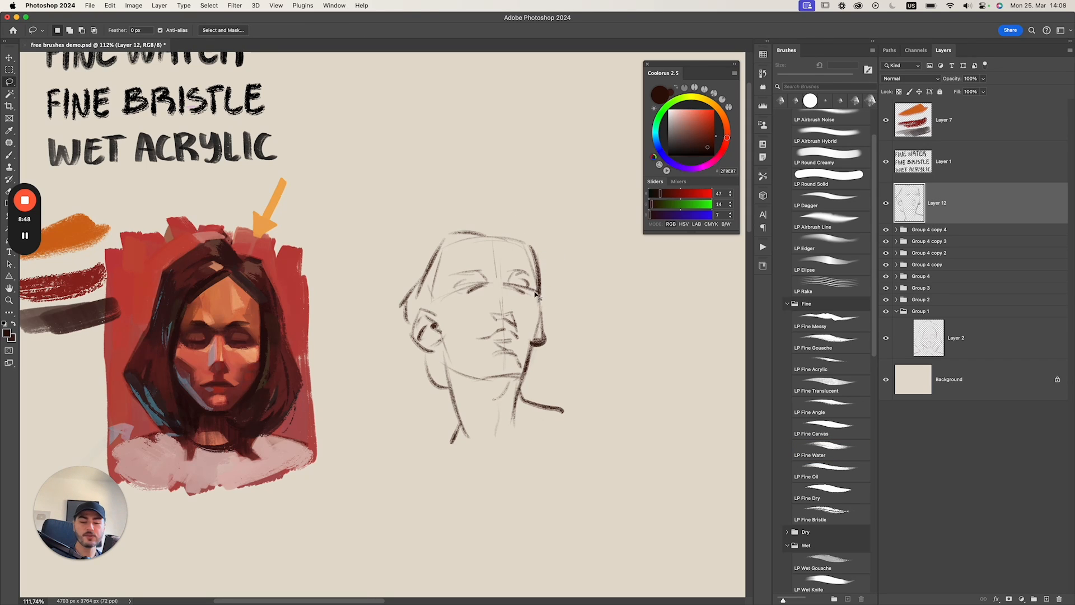
mouse_move(463, 312)
mouse_down()
mouse_move(440, 285)
mouse_move(490, 257)
mouse_move(524, 260)
mouse_move(528, 289)
mouse_move(501, 242)
mouse_up()
key(ctrl+t)
key(Return)
key(super+d)
Flip the head sketch horizontally, refine its shape with Liquify, and flip it back.
key(super+shift+h)
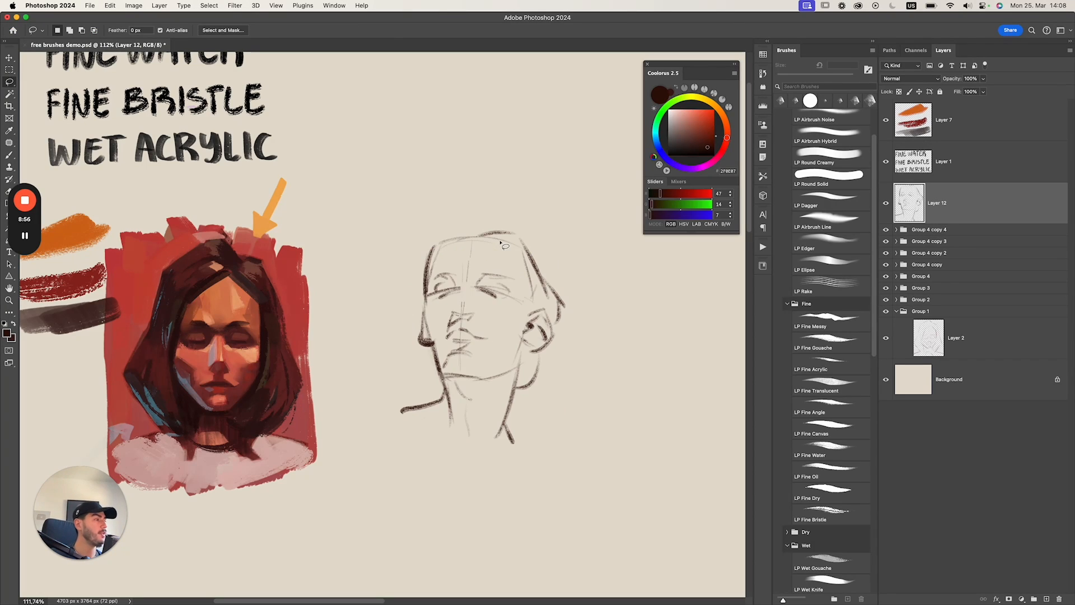
click(235, 5)
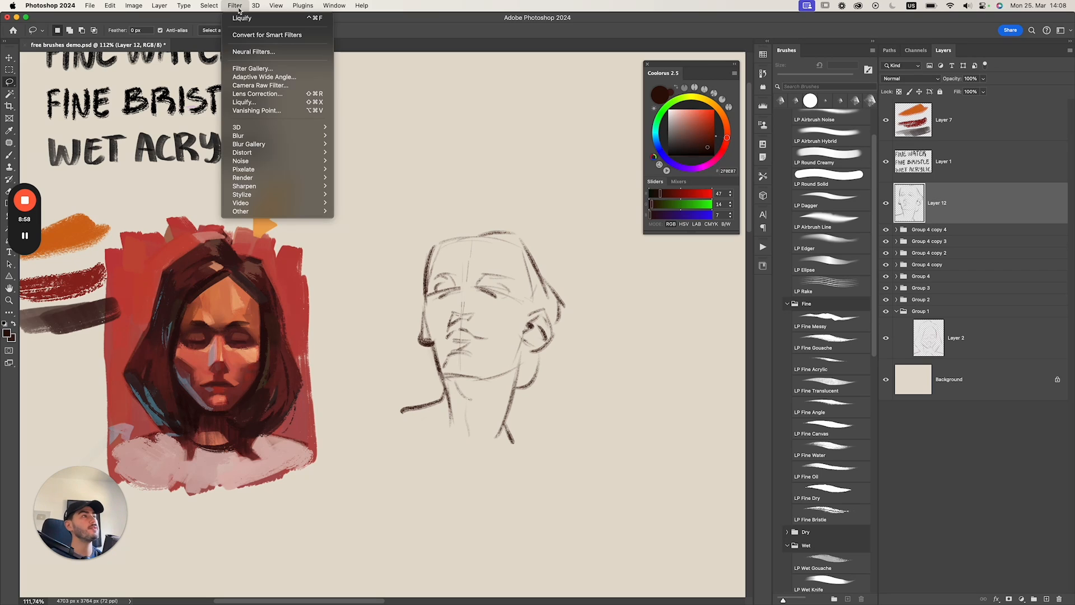
click(262, 101)
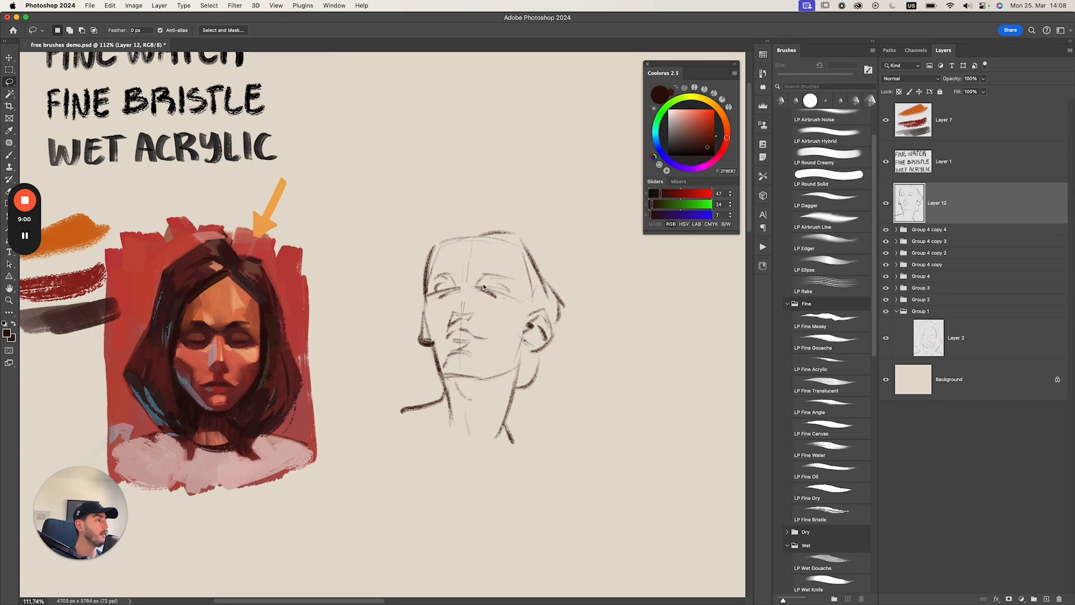
key(super+plus)
key(super+plus)
key(super+plus)
key(super+plus)
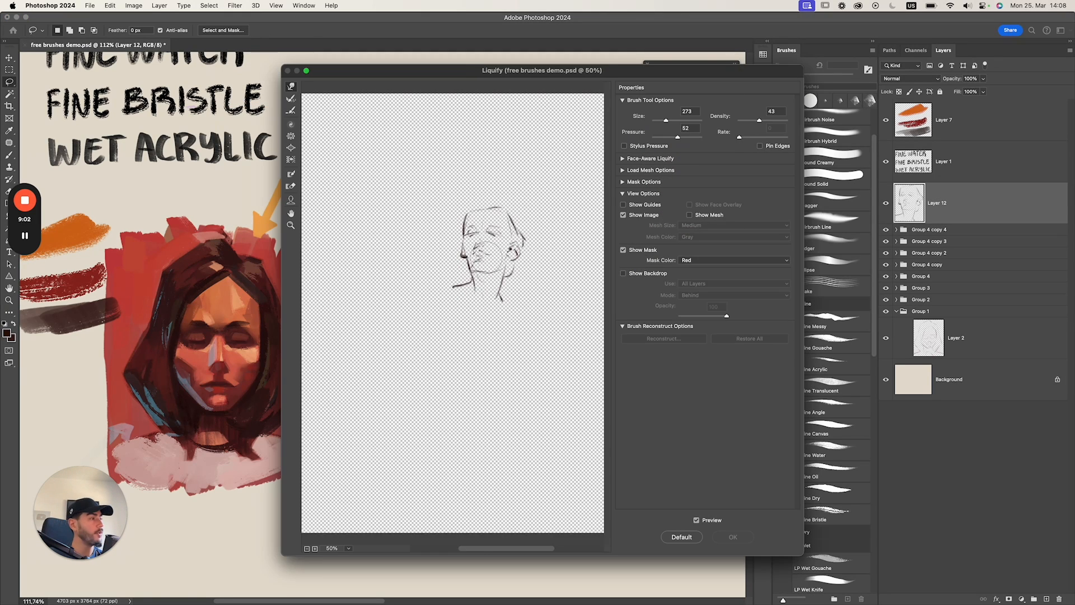
scroll(487, 260, up, 5)
drag(444, 238, 447, 244)
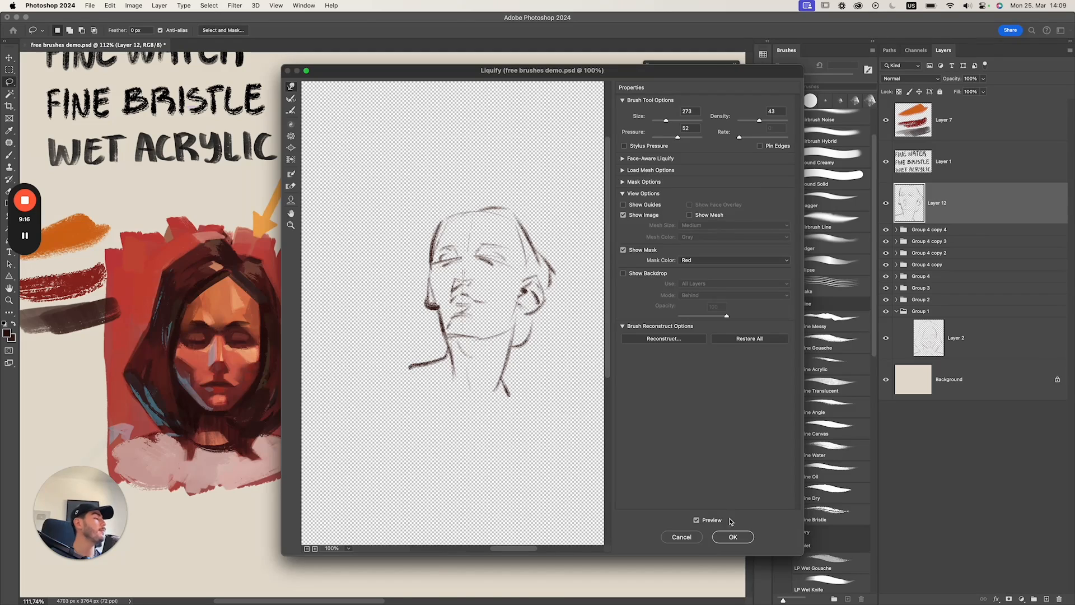
click(734, 537)
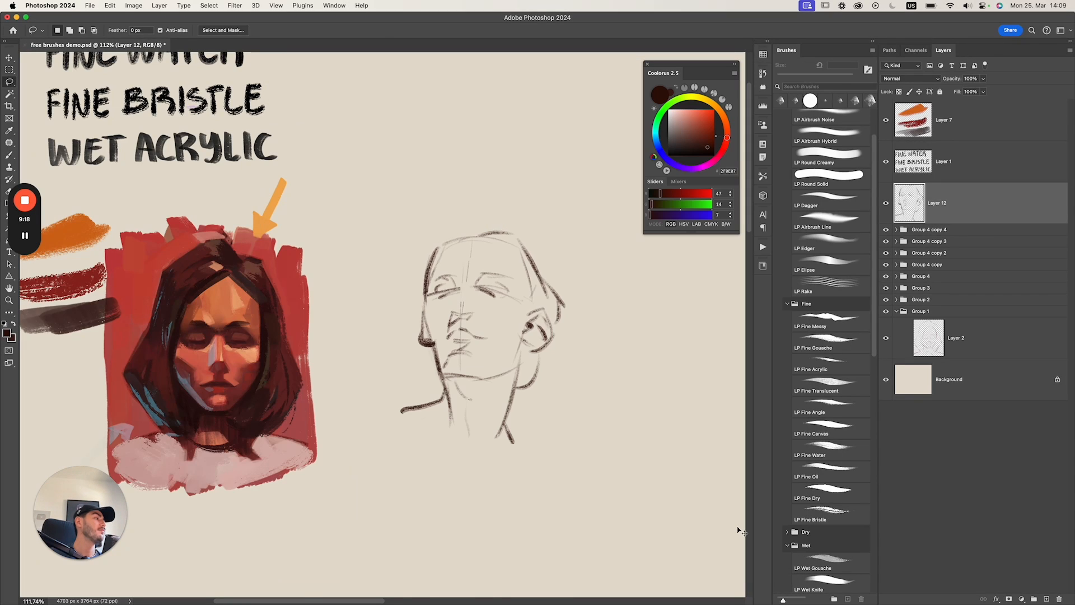
key(super+shift+h)
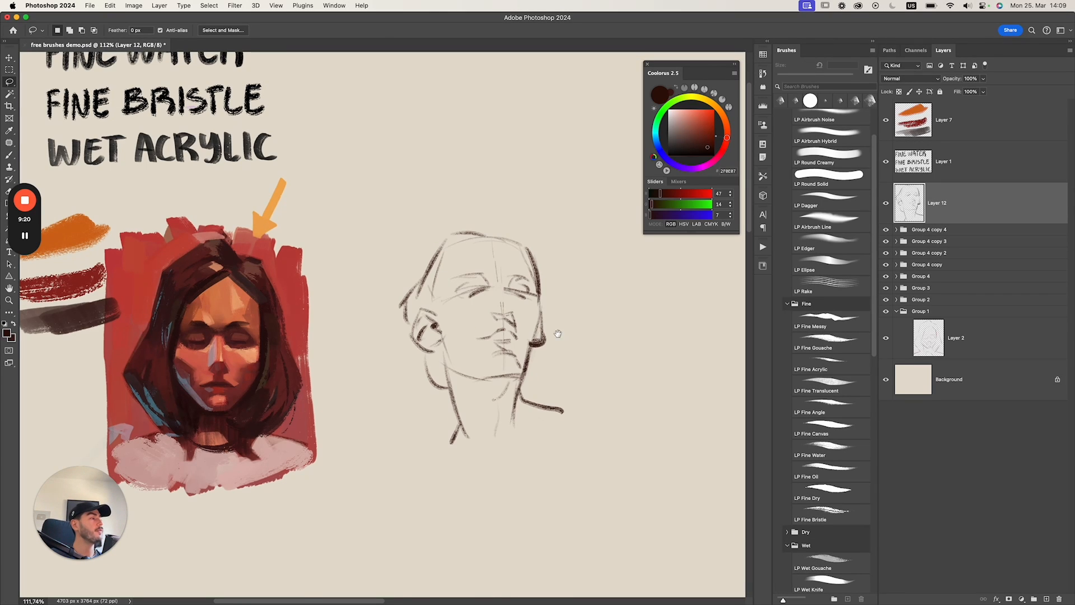
Add thin plane lines to the cheeks, temple and eye area with LP Fine Water at 20 to 25 px.
scroll(562, 335, right, 2)
key(b)
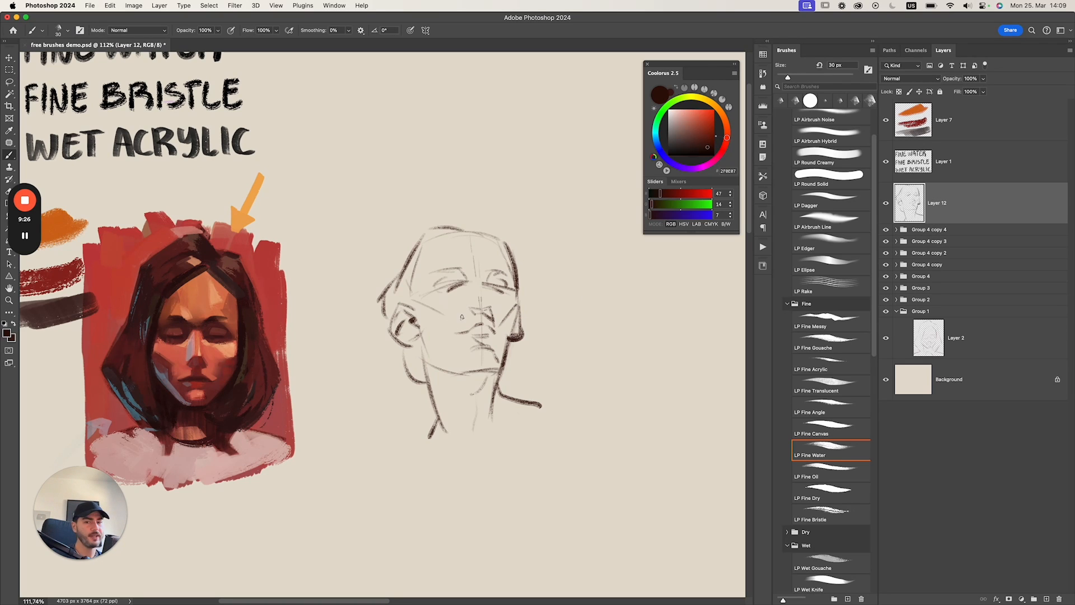
drag(447, 318, 456, 348)
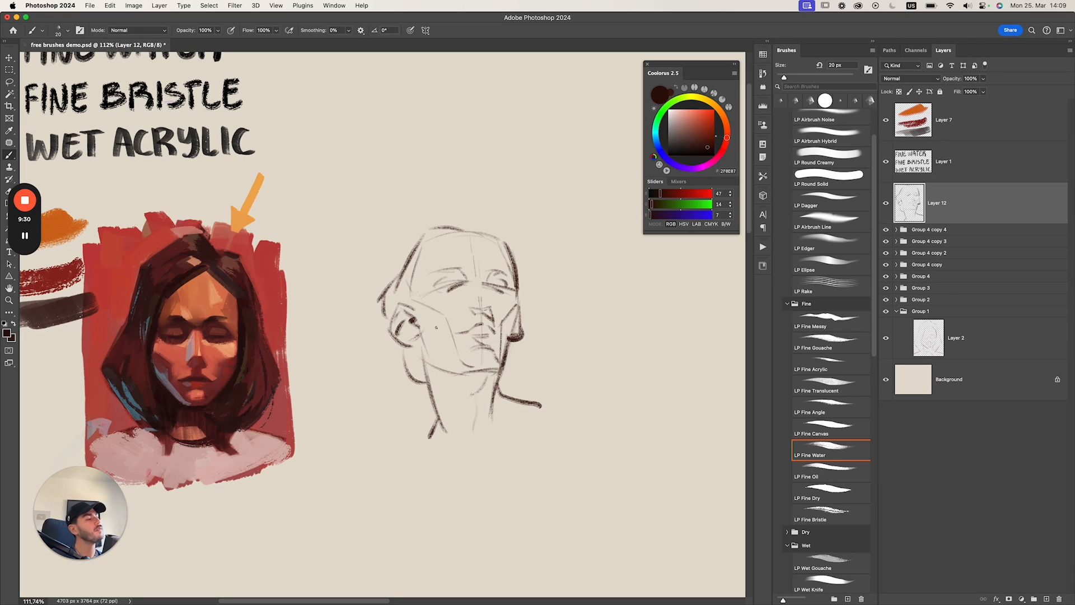
key(super+z)
drag(469, 282, 462, 267)
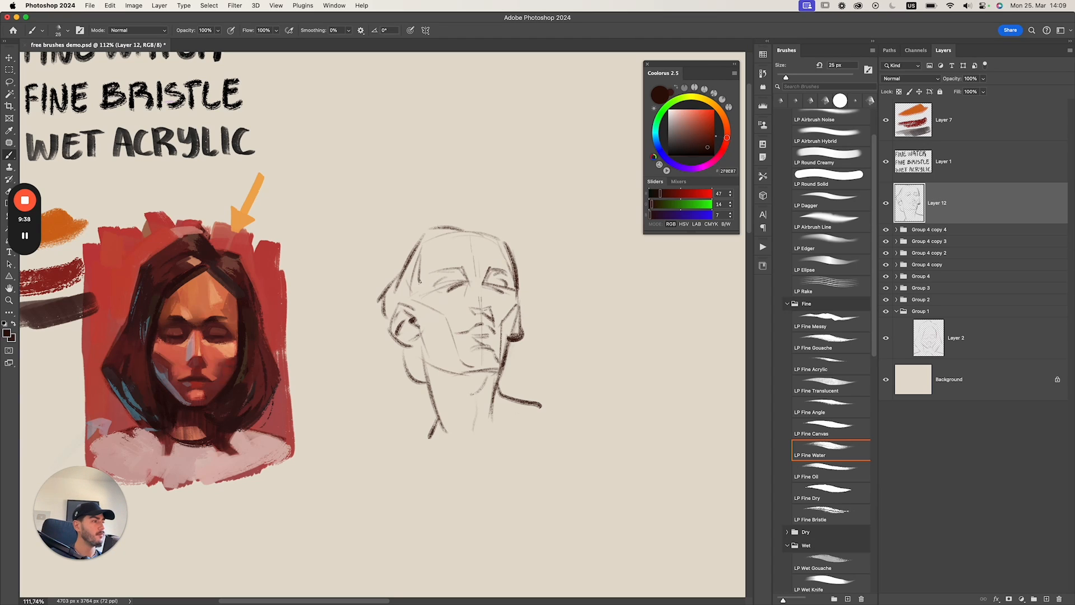
key(super+z)
drag(414, 294, 423, 329)
Put the sketch layer into its own group and collect all the first portrait's groups in another group.
drag(614, 287, 612, 289)
click(886, 202)
click(886, 202)
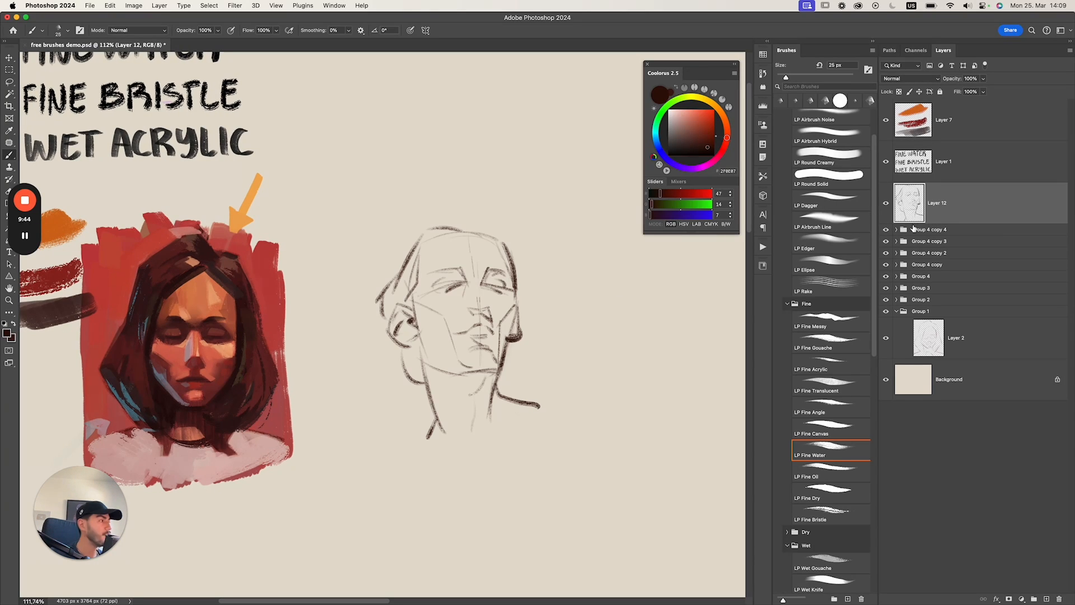
key(super+g)
click(897, 189)
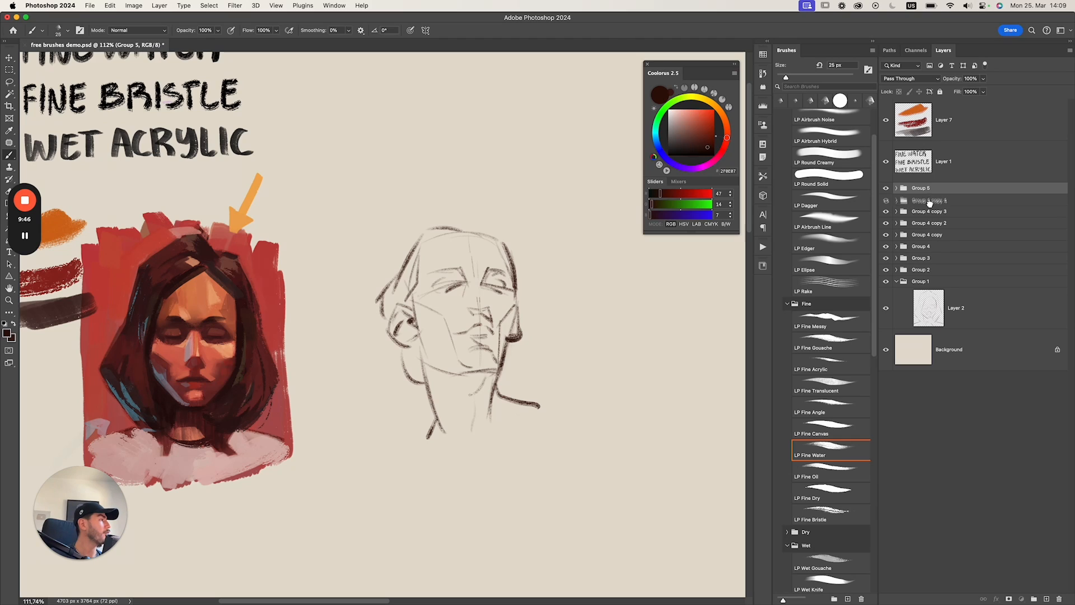
click(929, 199)
shift+click(926, 283)
key(super+g)
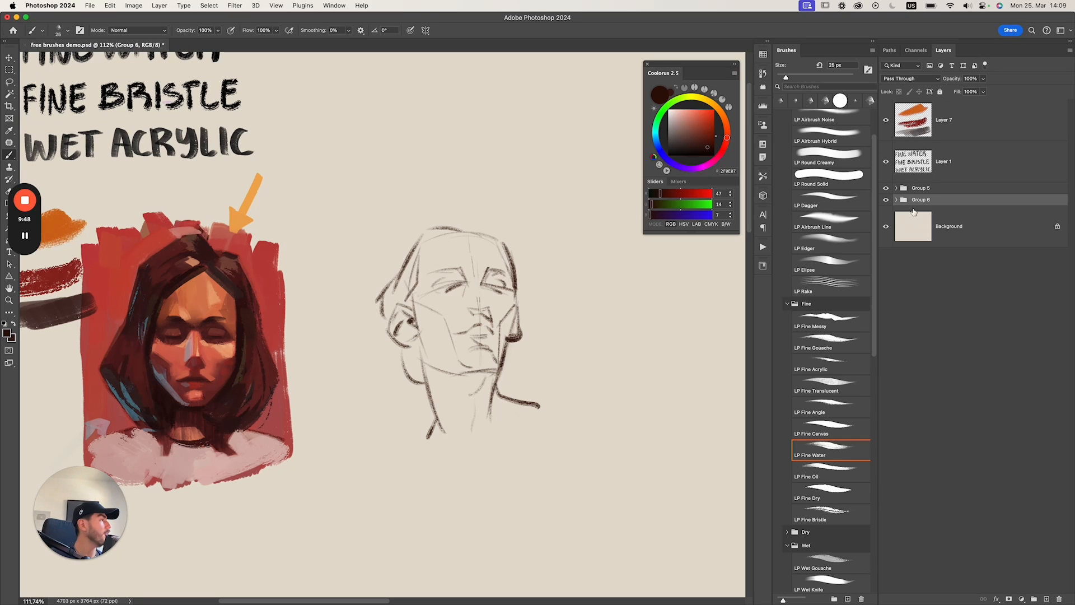
Rename the first portrait's group as 1 and the sketch's group as 2, and hide group 1.
click(886, 201)
double_click(920, 200)
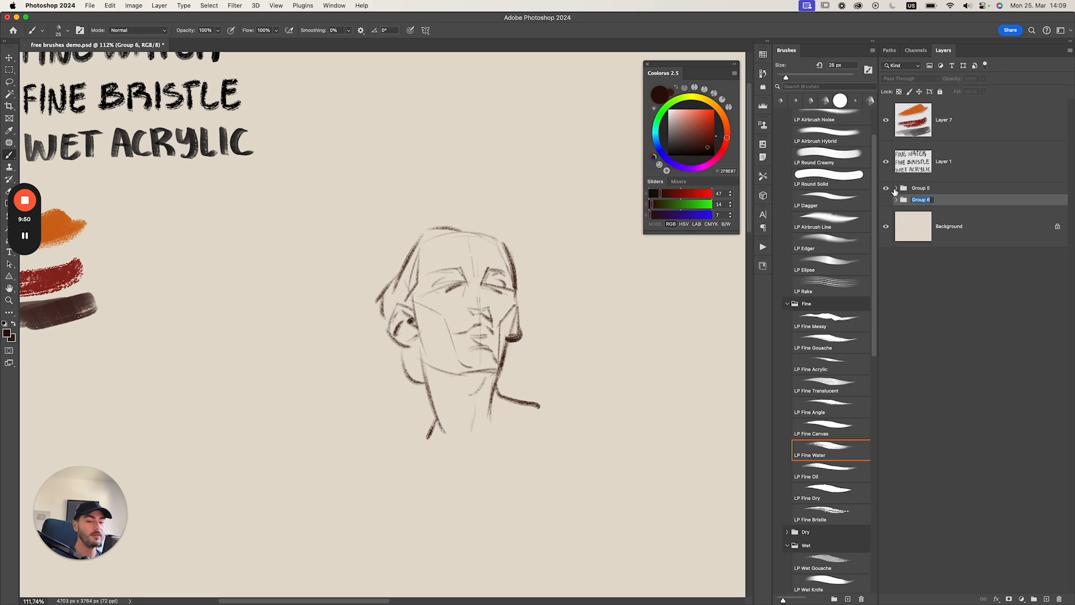
text(1)
double_click(937, 189)
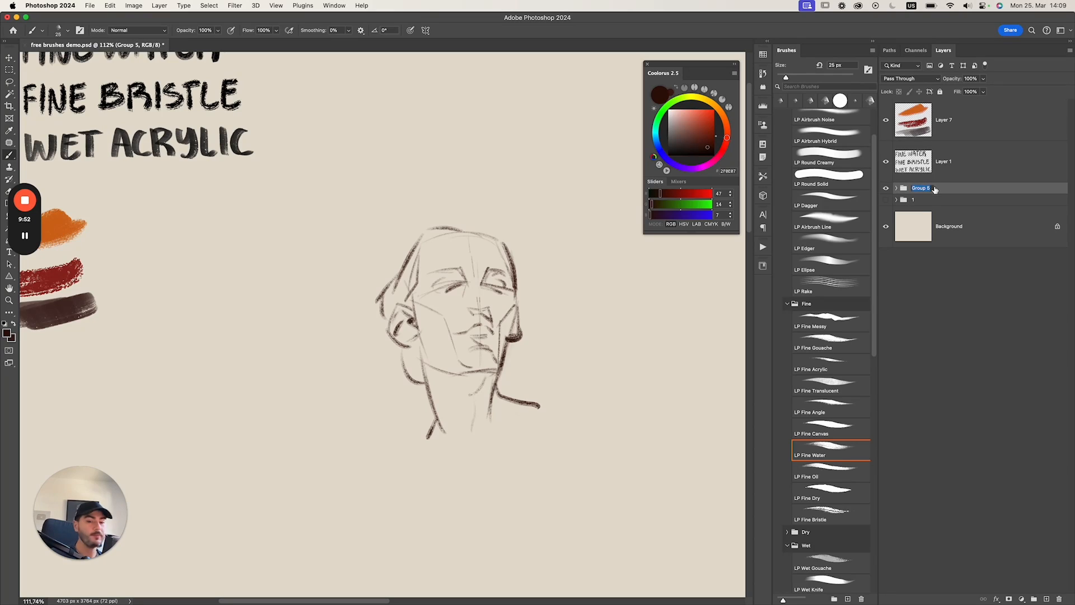
key(Return)
click(896, 188)
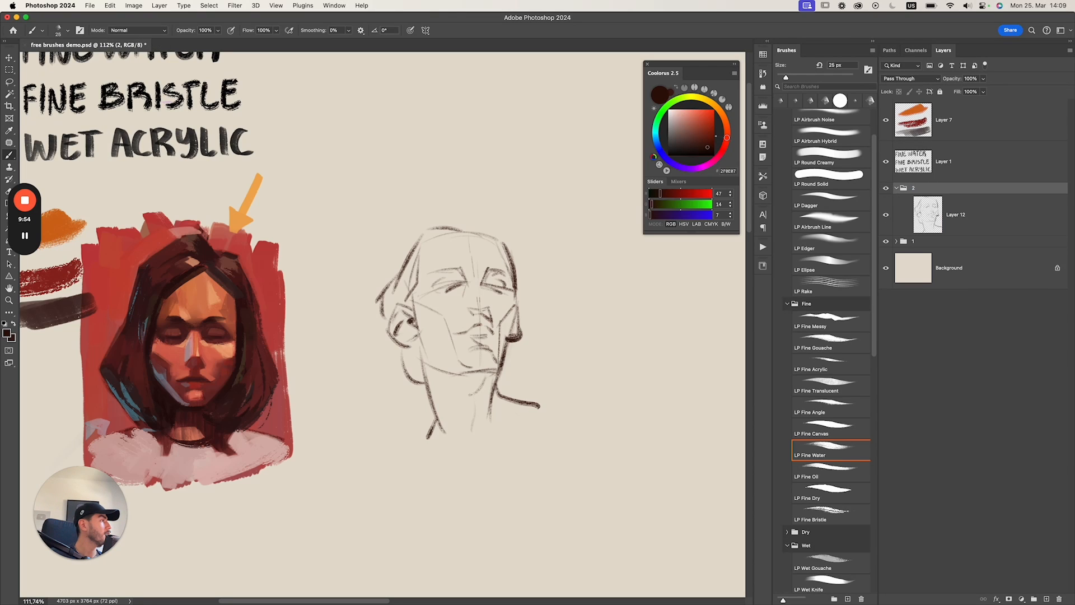
click(895, 240)
click(895, 240)
click(886, 241)
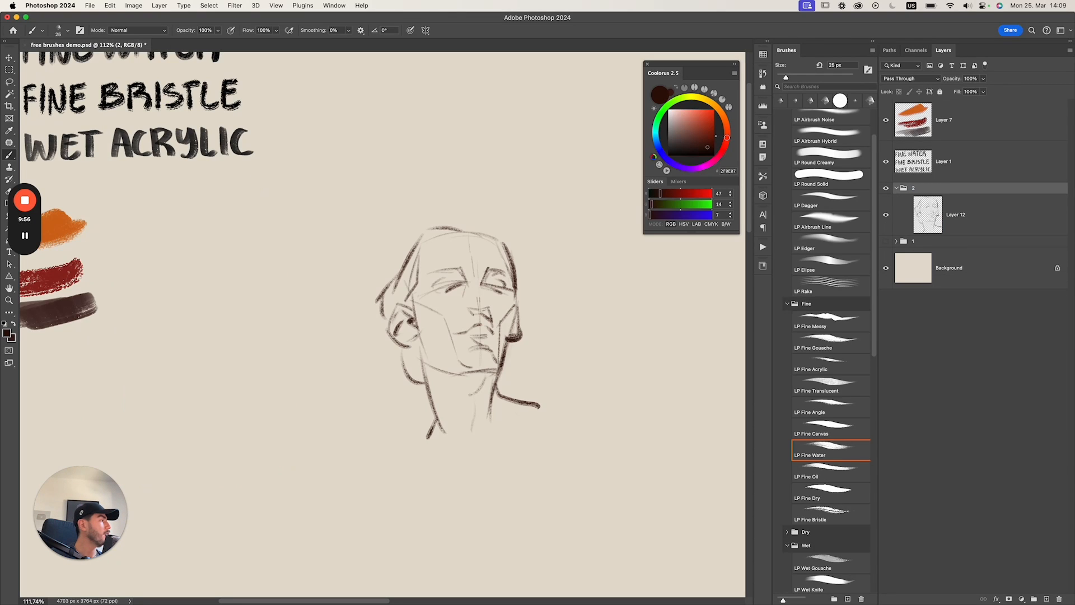
Set the sketch layer's blend mode to Linear Burn.
click(956, 215)
scroll(381, 325, right, 2)
click(909, 79)
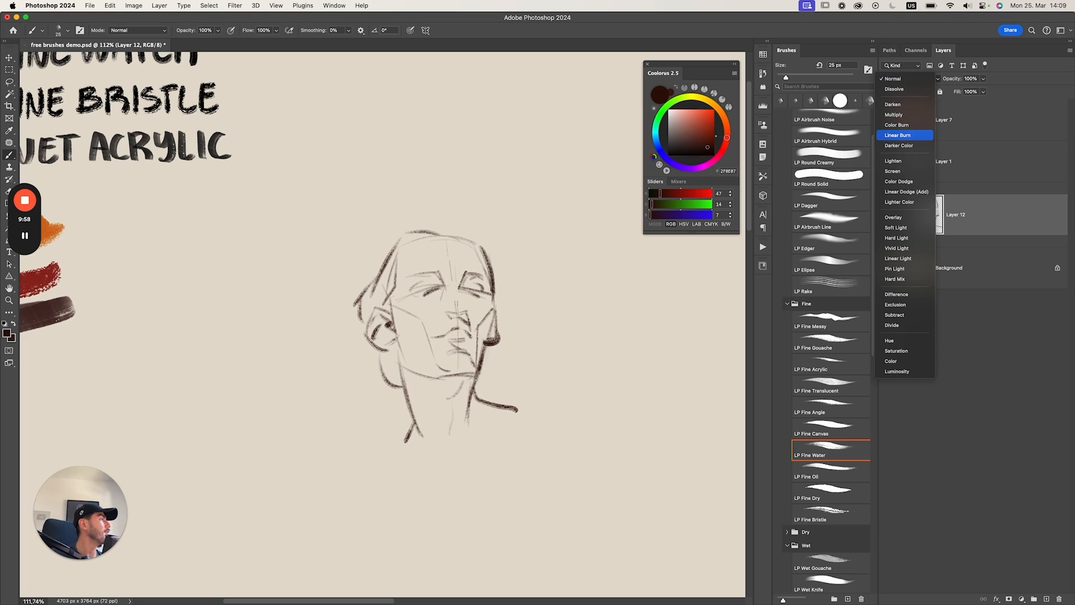
click(901, 124)
scroll(380, 325, right, 1)
scroll(311, 387, down, 2)
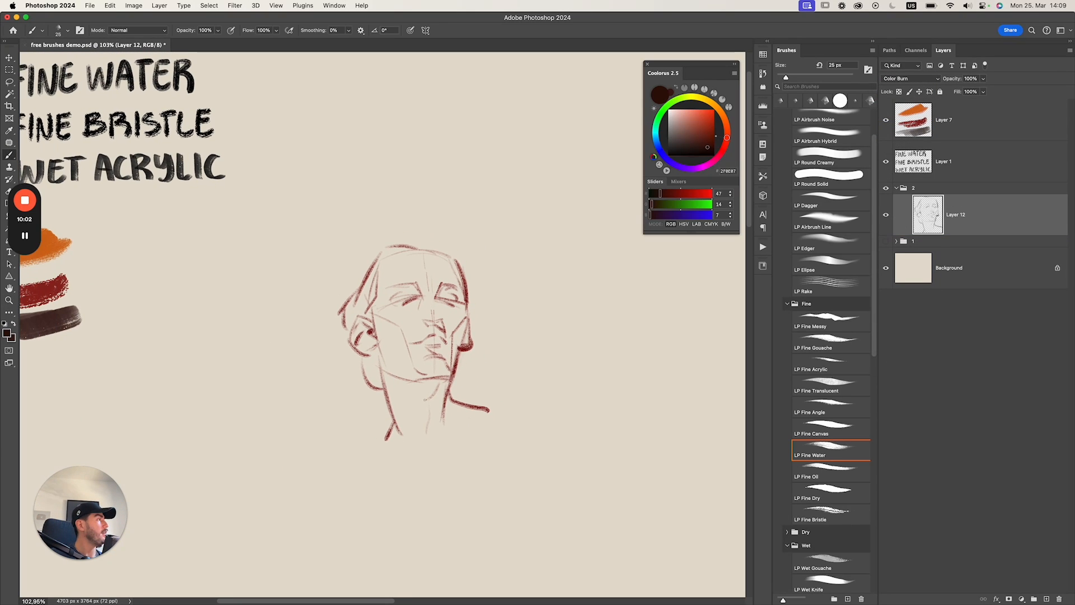
click(909, 78)
click(902, 89)
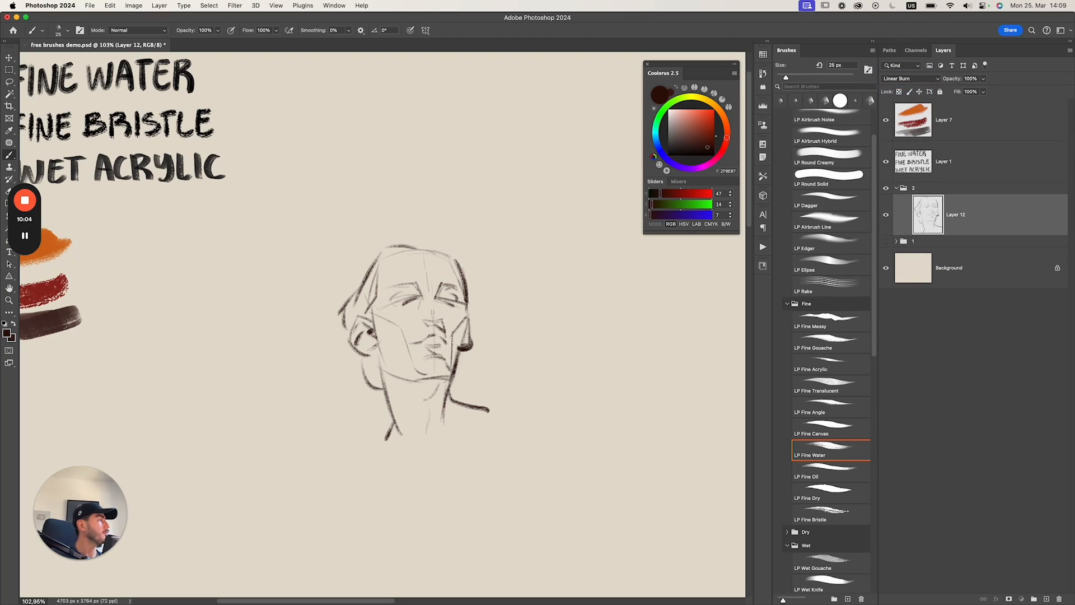
Group the sketch layer inside group 2, duplicate that group, and collapse and hide the original as a backup.
click(941, 188)
click(955, 214)
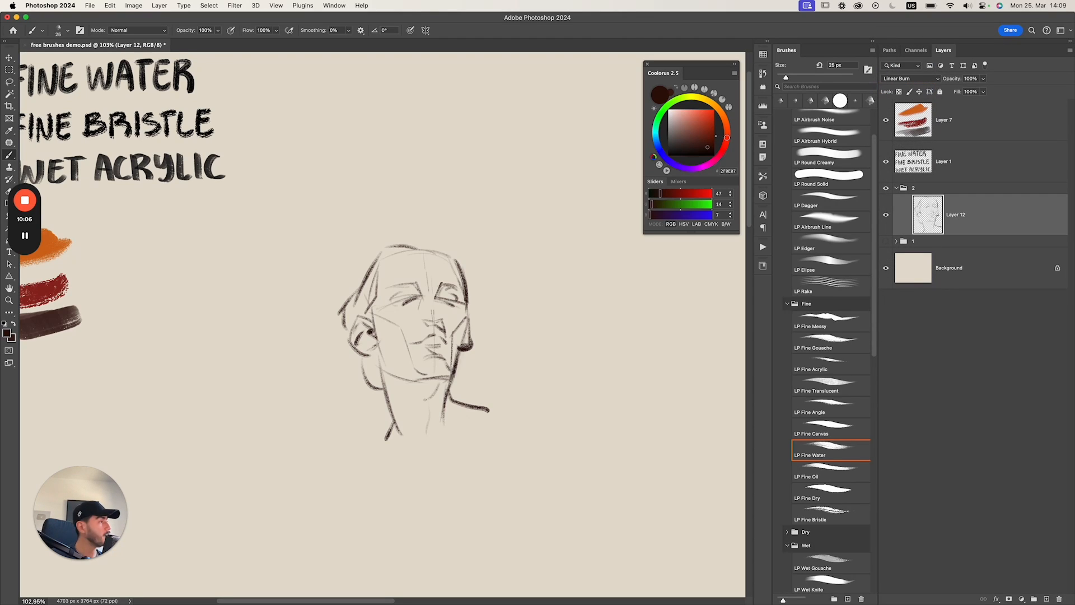
key(super+g)
key(super+j)
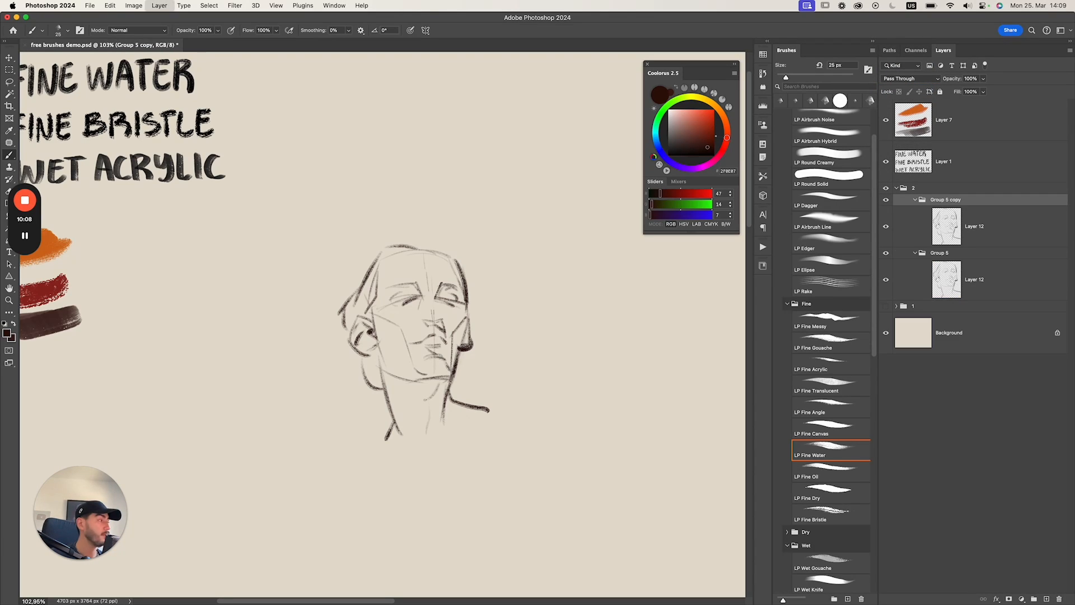
click(939, 252)
click(914, 252)
click(885, 252)
Add a new empty layer directly below the sketch layer in the duplicated group.
click(974, 226)
key(super+shift+alt+n)
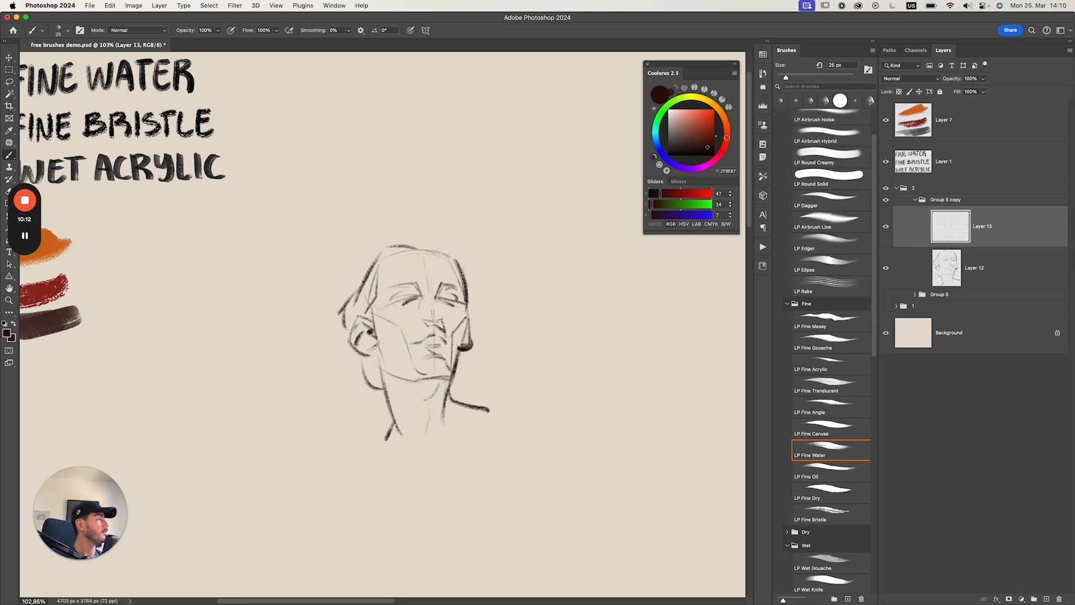
key(super+bracketleft)
scroll(827, 350, down, 10)
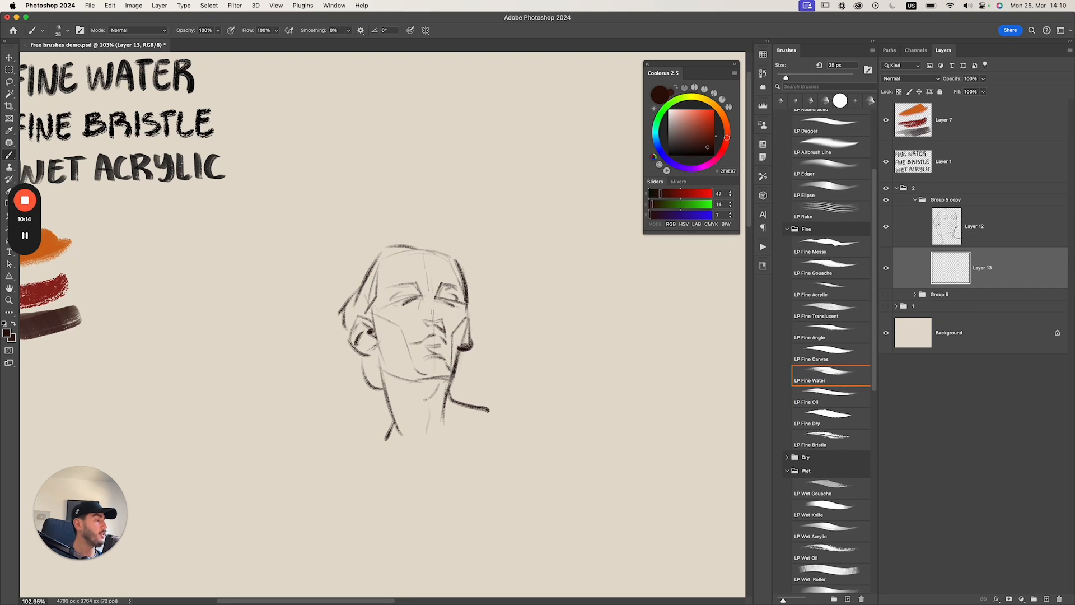
Block in a dark red rectangle behind the portrait sketch with the LP Wet Acrylic brush, finishing at 300 px.
click(830, 367)
drag(373, 277, 386, 396)
key(super+z)
key(z)
mouse_move(568, 342)
mouse_down()
mouse_move(523, 342)
mouse_move(518, 353)
mouse_move(535, 353)
mouse_up()
key(b)
key(x)
key(bracketright)
key(bracketright)
key(bracketright)
key(bracketright)
key(bracketright)
key(bracketright)
key(bracketright)
key(bracketright)
key(bracketright)
key(bracketright)
mouse_move(384, 281)
mouse_down()
mouse_move(403, 459)
mouse_move(442, 305)
mouse_move(492, 392)
mouse_up()
key(super+z)
mouse_move(386, 437)
mouse_down()
mouse_move(431, 263)
mouse_move(448, 462)
mouse_up()
mouse_move(459, 258)
mouse_down()
mouse_move(492, 233)
mouse_move(491, 377)
mouse_move(532, 437)
mouse_up()
key(bracketleft)
mouse_move(392, 448)
mouse_down()
mouse_move(408, 336)
mouse_move(386, 259)
mouse_move(420, 288)
mouse_move(492, 264)
mouse_move(403, 269)
mouse_up()
mouse_move(421, 372)
mouse_down()
mouse_move(447, 435)
mouse_move(503, 272)
mouse_move(502, 424)
mouse_move(476, 385)
mouse_move(373, 445)
mouse_move(522, 443)
mouse_move(497, 397)
mouse_move(417, 370)
mouse_move(386, 453)
mouse_move(388, 338)
mouse_move(380, 454)
mouse_move(384, 259)
mouse_move(445, 316)
mouse_move(491, 275)
mouse_move(516, 404)
mouse_move(492, 371)
mouse_move(435, 355)
mouse_move(431, 293)
mouse_move(396, 431)
mouse_up()
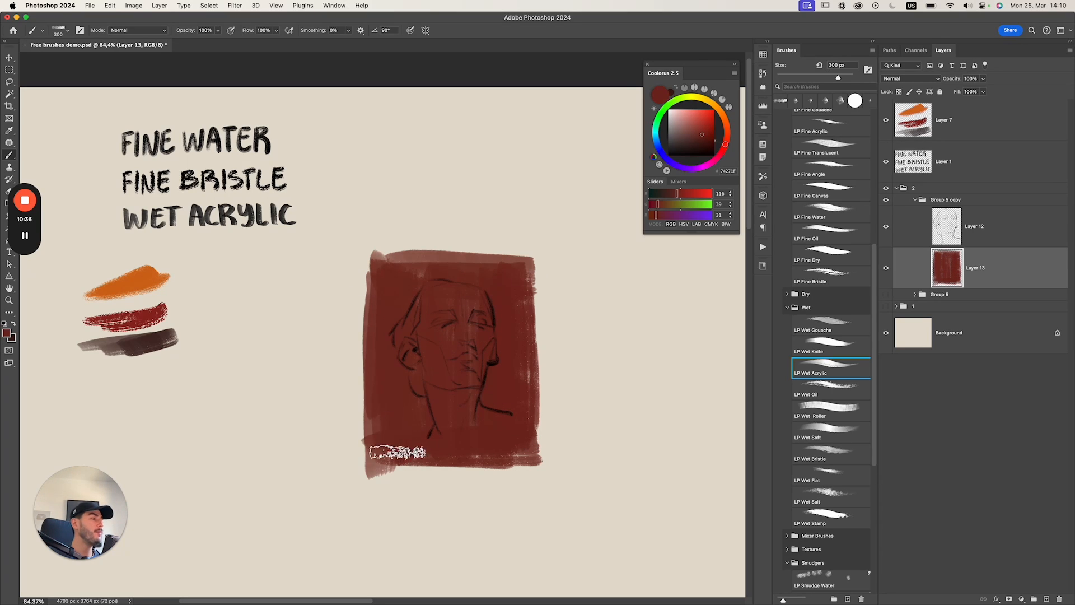
Vary the red block-in with brighter red strokes over the face and neck, using a 400 px brush for the final colour.
click(727, 133)
key([)
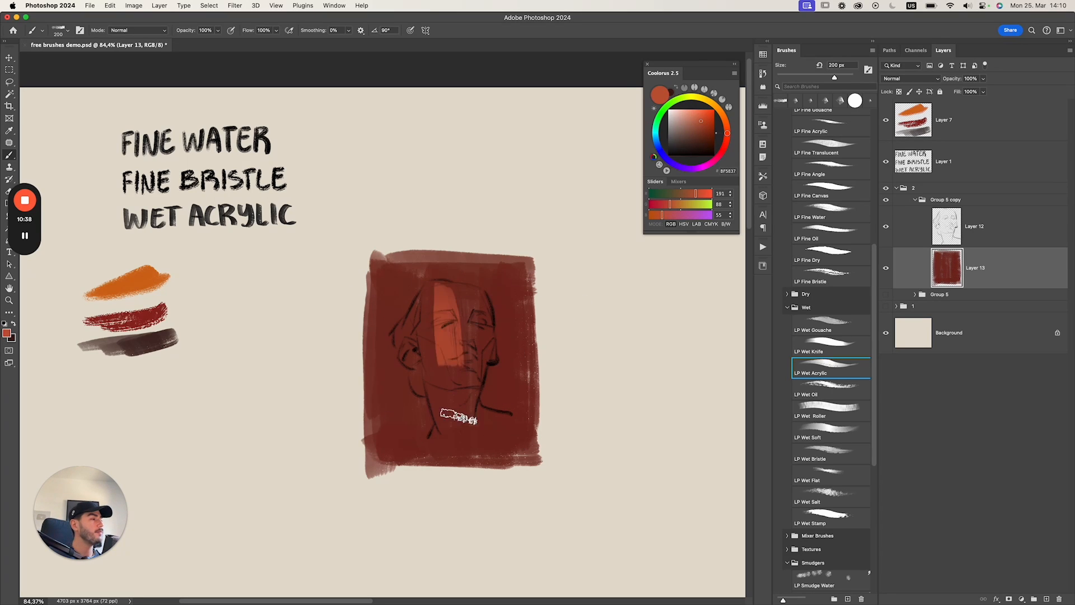
drag(413, 283, 416, 395)
alt+click(400, 290)
click(704, 129)
key(bracketright)
key(bracketright)
drag(401, 302, 404, 447)
mouse_move(430, 355)
mouse_down()
mouse_move(440, 447)
mouse_move(456, 361)
mouse_move(473, 420)
mouse_move(495, 354)
mouse_move(501, 428)
mouse_up()
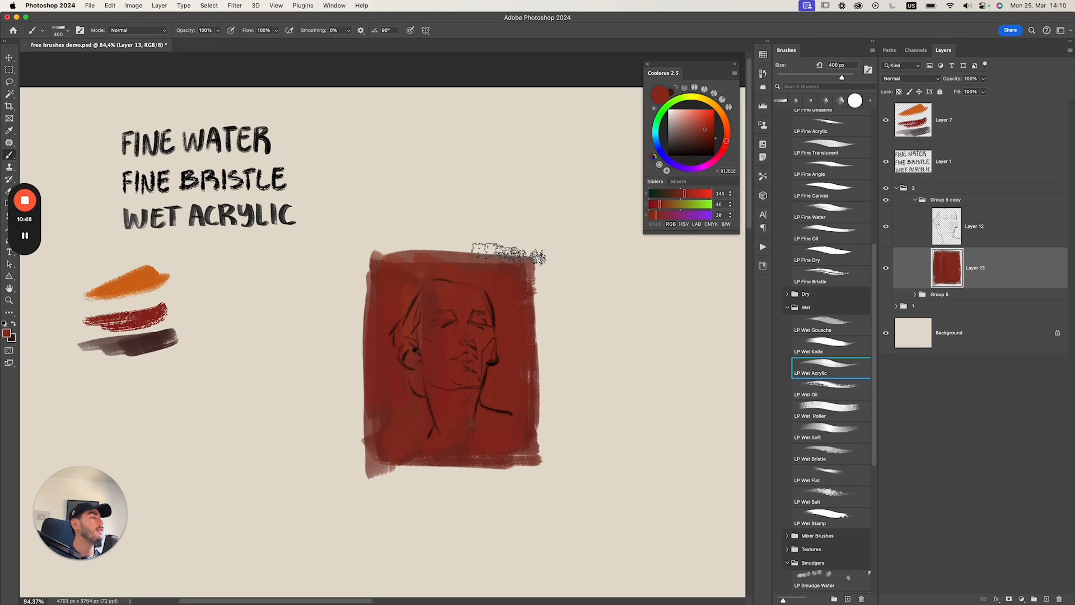
Break up the red block-in with muted brown patches using a 300 px brush.
click(703, 133)
click(727, 134)
key(bracketleft)
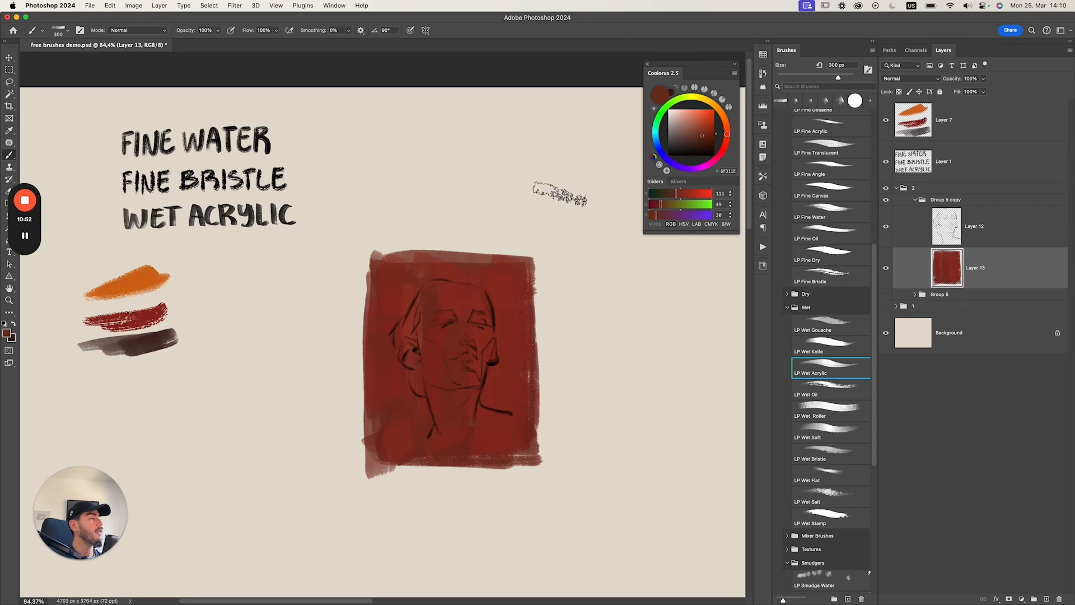
click(689, 137)
drag(504, 271, 501, 302)
drag(503, 371, 502, 432)
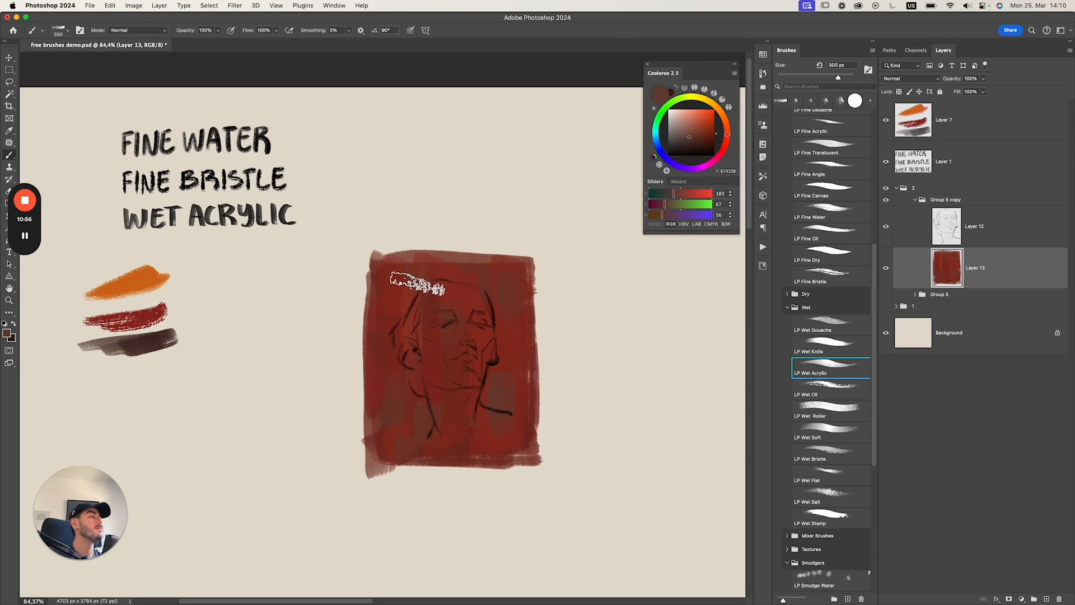
Sample a brownish red from the painting and blend it into the block-in with a 250 px brush.
alt+click(470, 296)
key([)
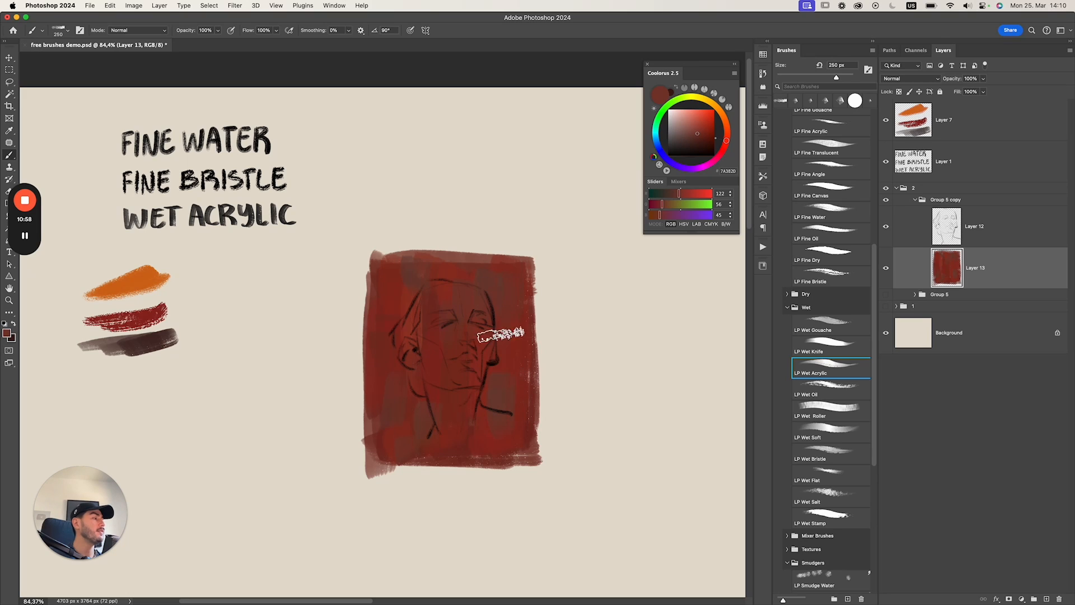
scroll(468, 374, up, 1)
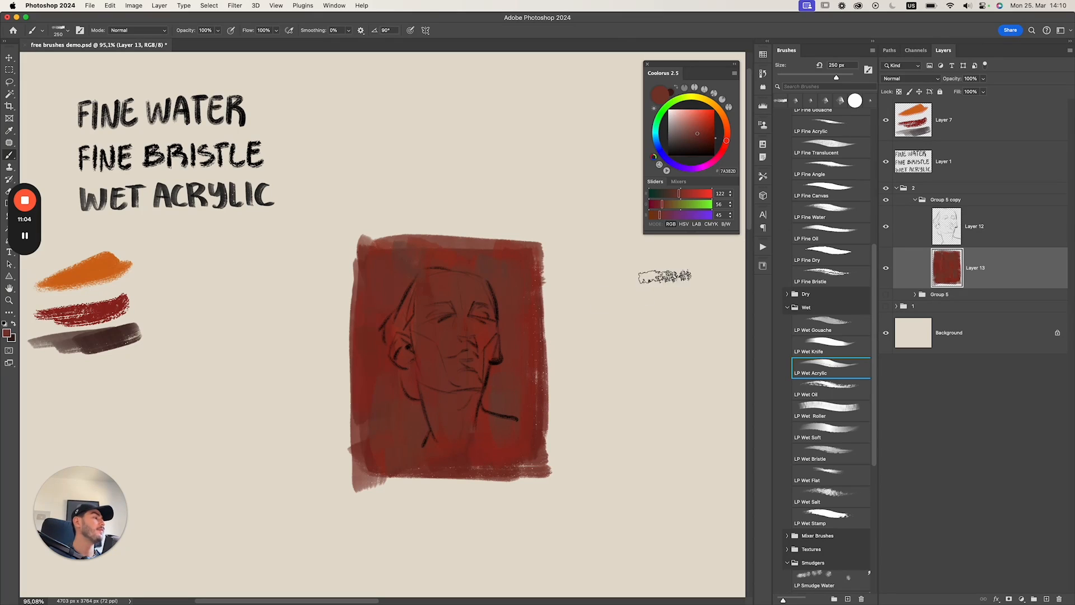
Set the sketch layer to Multiply, lock its transparent pixels and recolour its lines with red sampled from the painting.
click(990, 227)
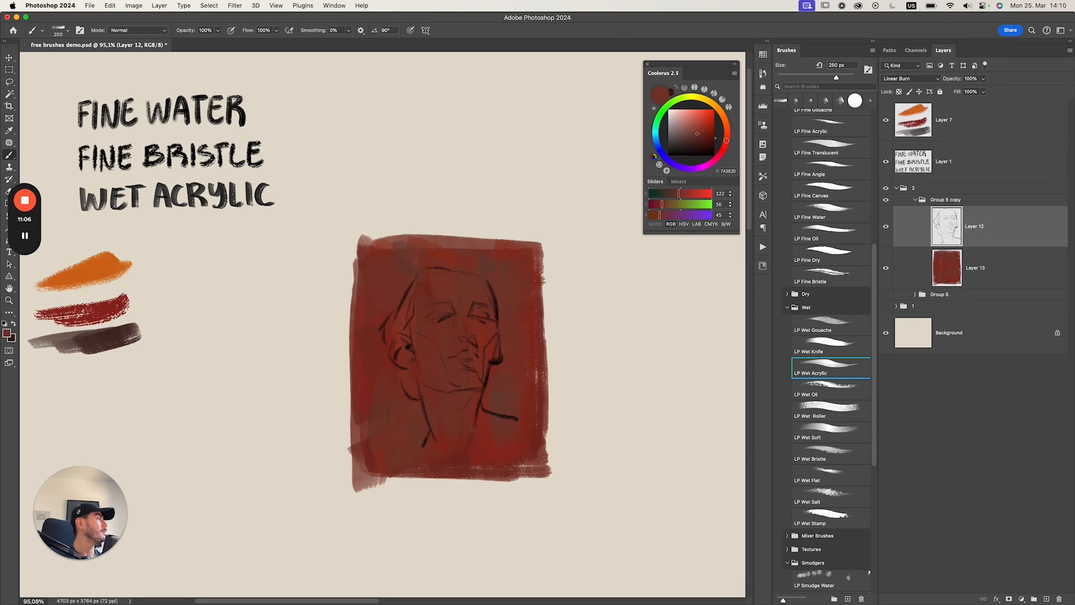
click(910, 79)
click(899, 57)
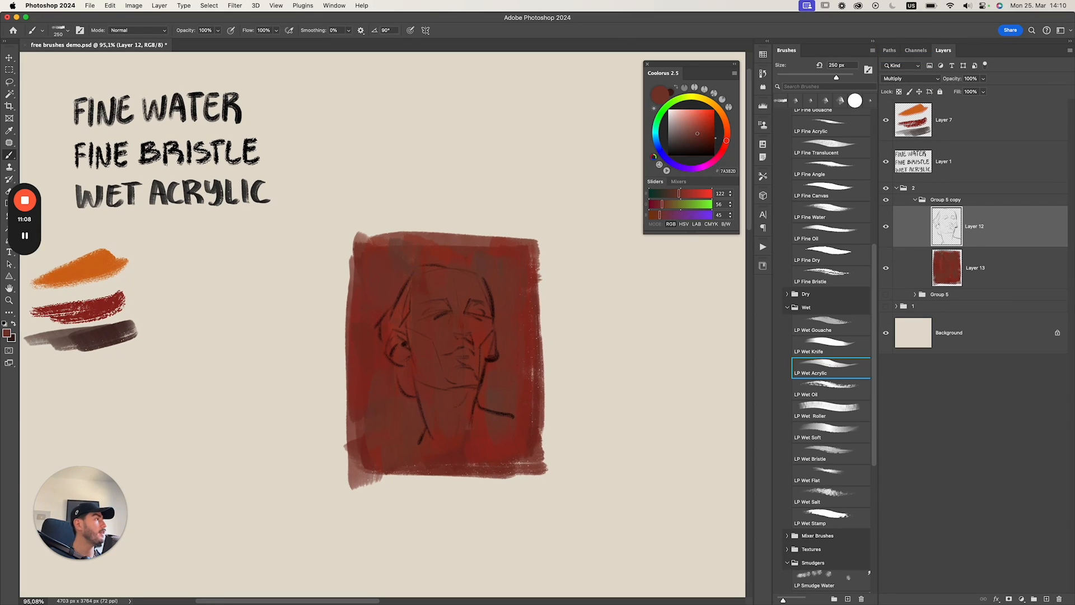
alt+click(518, 280)
key(/)
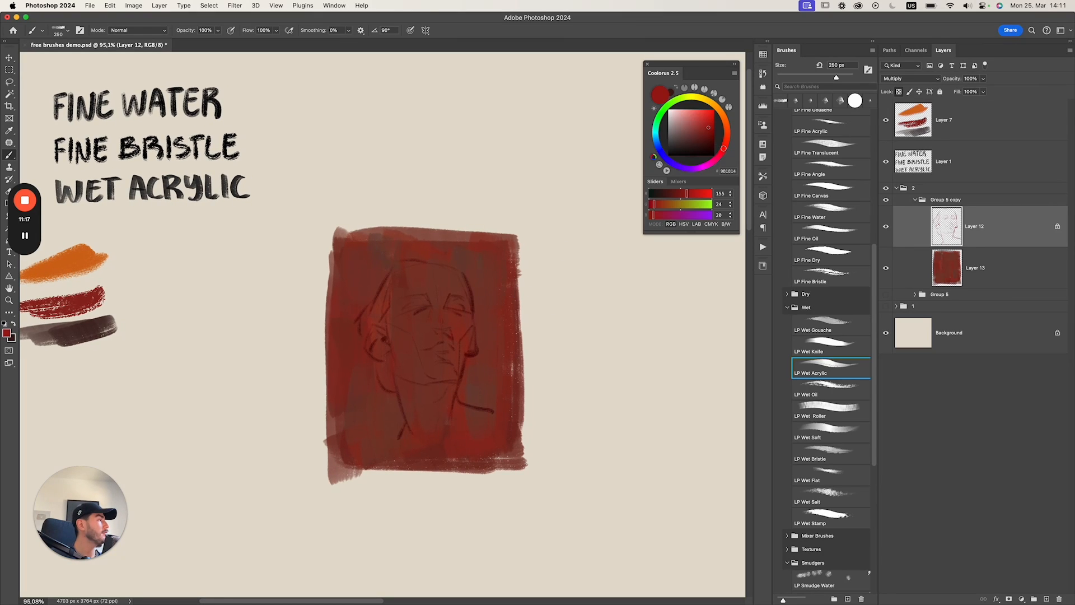
Duplicate the portrait's working group inside group 2, hide the original as a backup and expand the duplicate.
click(975, 267)
click(944, 199)
click(915, 199)
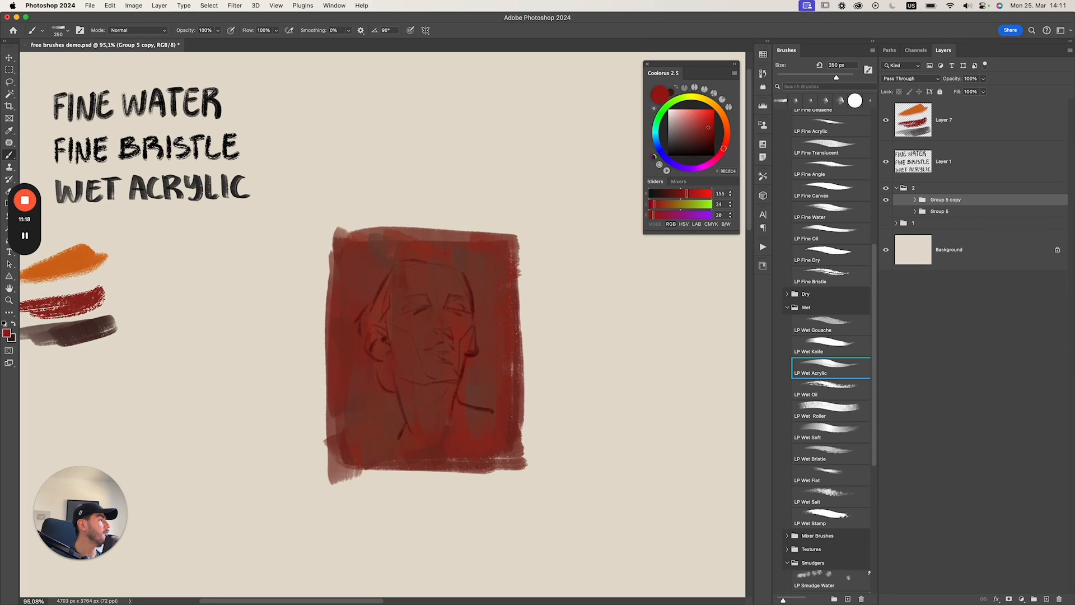
key(ctrl+j)
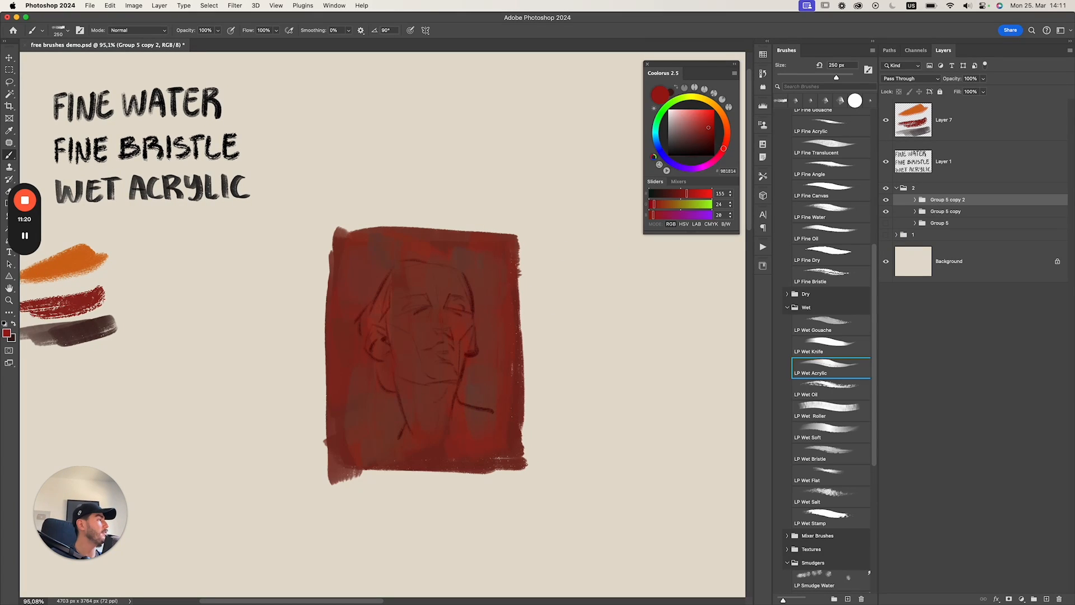
click(885, 211)
click(915, 200)
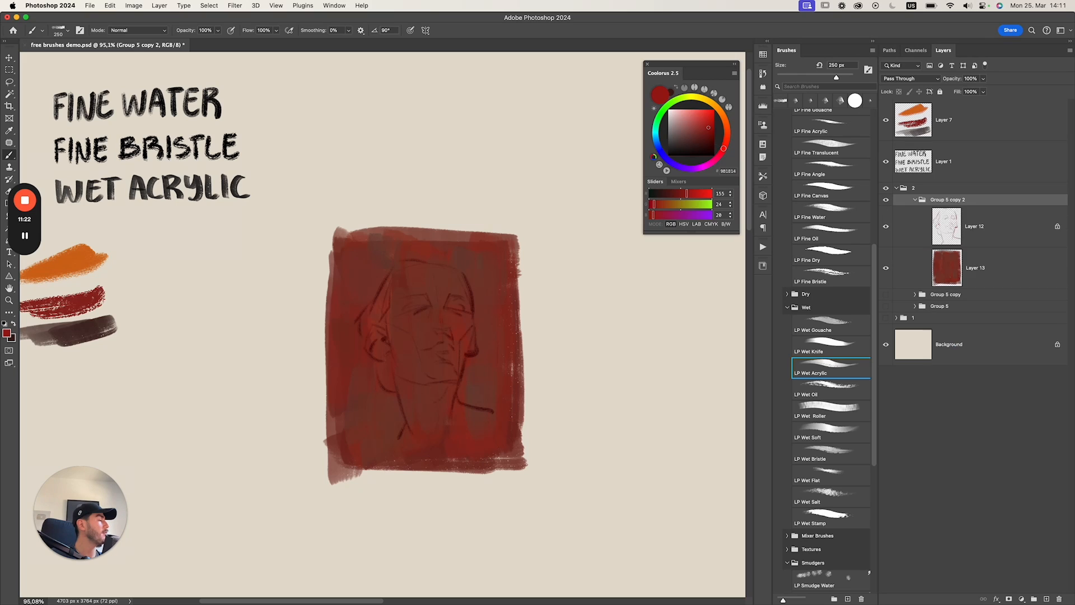
Add an empty layer directly above the red block-in and try a dark red shadow stroke on the face.
click(974, 268)
key(super+shift+alt+n)
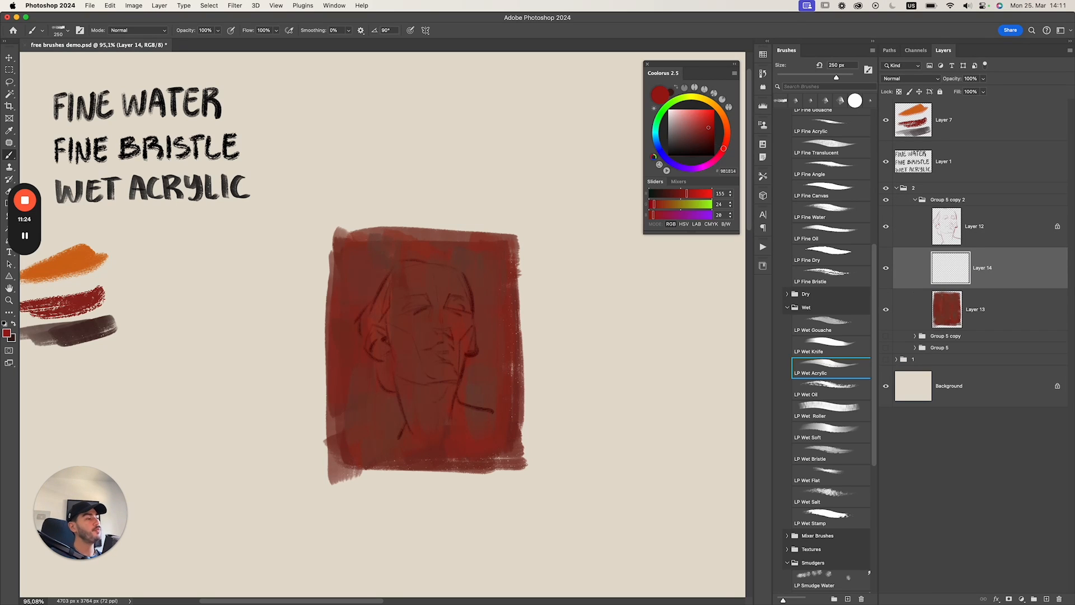
click(699, 139)
key([)
key([)
key([)
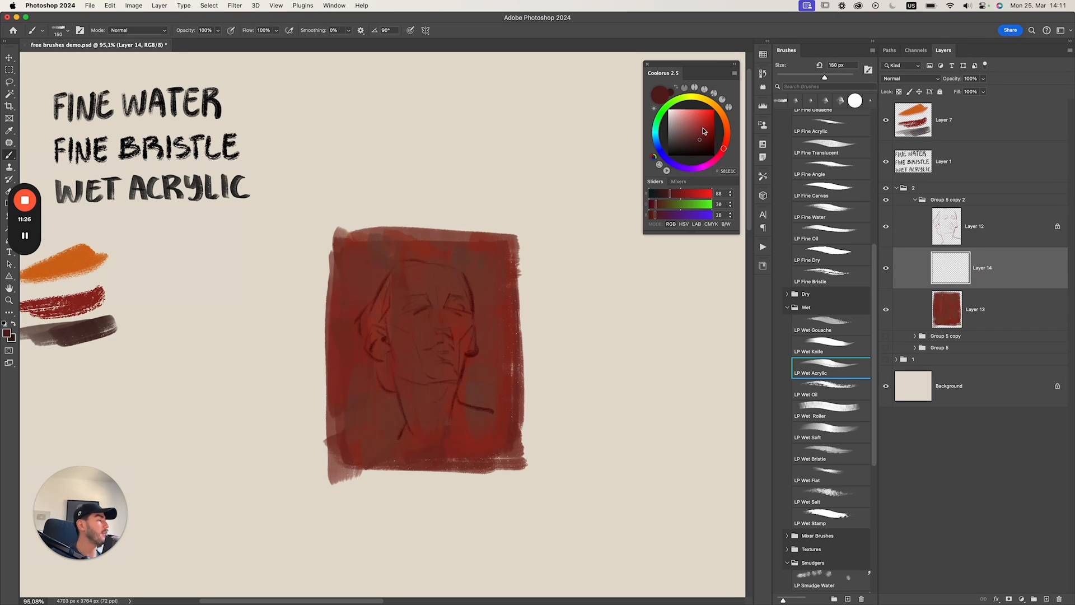
scroll(831, 347, down, 1)
drag(418, 334, 424, 374)
key(super+z)
key([)
key([)
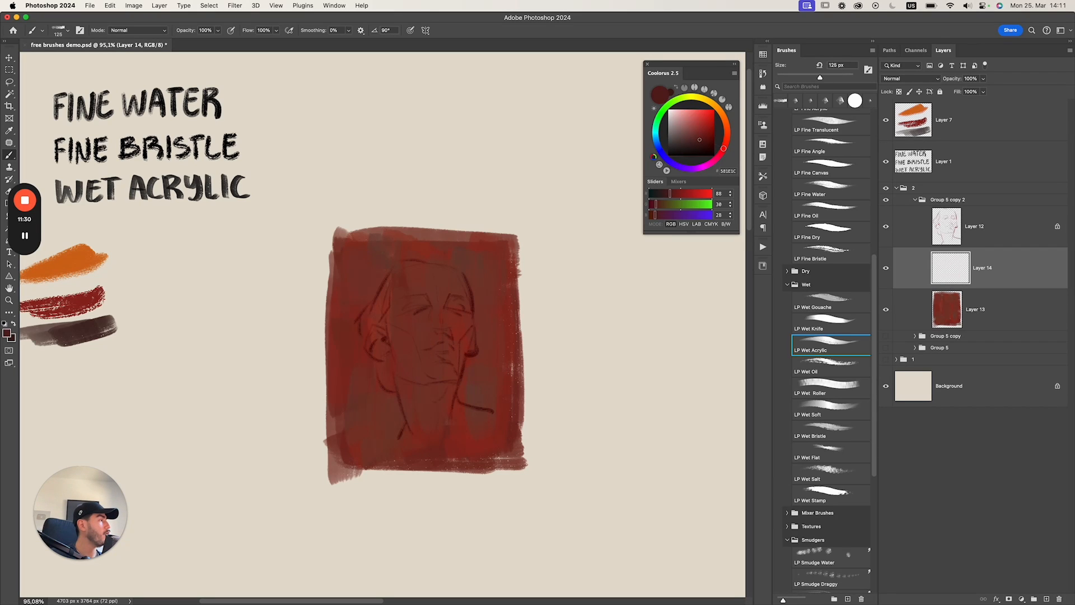
Paint the shadows of the left brow and eye socket in very dark red with a small LP Wet Acrylic brush.
scroll(830, 347, up, 2)
key(z)
mouse_move(436, 313)
mouse_down()
mouse_move(459, 312)
mouse_move(508, 371)
mouse_up()
mouse_move(507, 371)
mouse_down()
mouse_move(464, 336)
mouse_move(477, 313)
mouse_move(510, 326)
mouse_up()
key(z)
click(698, 143)
key([)
key([)
key([)
key([)
key(super+z)
key(super+z)
mouse_move(425, 328)
mouse_down()
mouse_move(452, 327)
mouse_move(455, 338)
mouse_move(421, 343)
mouse_move(447, 339)
mouse_up()
key(])
key(super+z)
key(super+z)
key(super+z)
key(super+z)
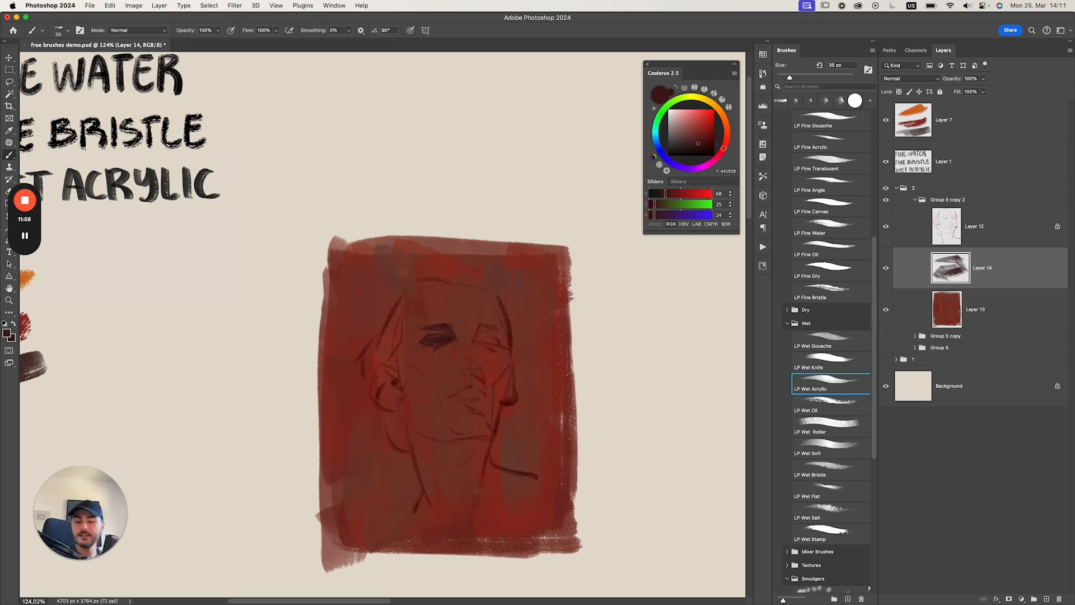
Paste the reference portrait photo, place it left of the painting and move its layer above Layer 1, outside group 2.
key(super+v)
drag(494, 352, 306, 362)
drag(420, 405, 402, 366)
key(alt+])
drag(959, 268, 956, 147)
key(z)
drag(343, 354, 360, 354)
Paint the dark cast shadow under and beside the nose on Layer 14 in very dark red.
click(974, 267)
key(alt+[)
key(b)
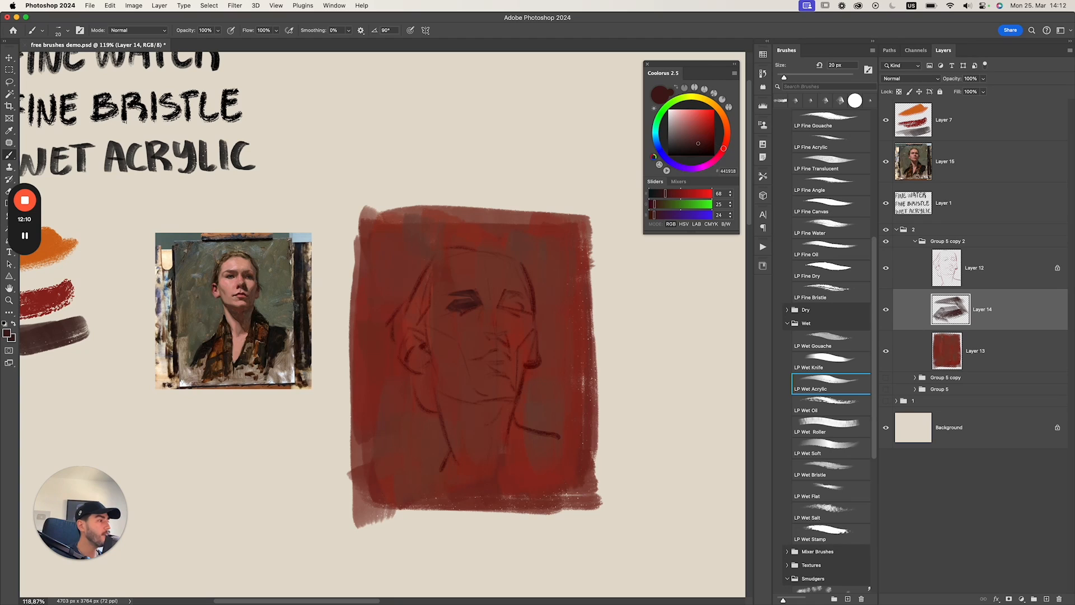
key(super+z)
key(])
drag(483, 334, 505, 335)
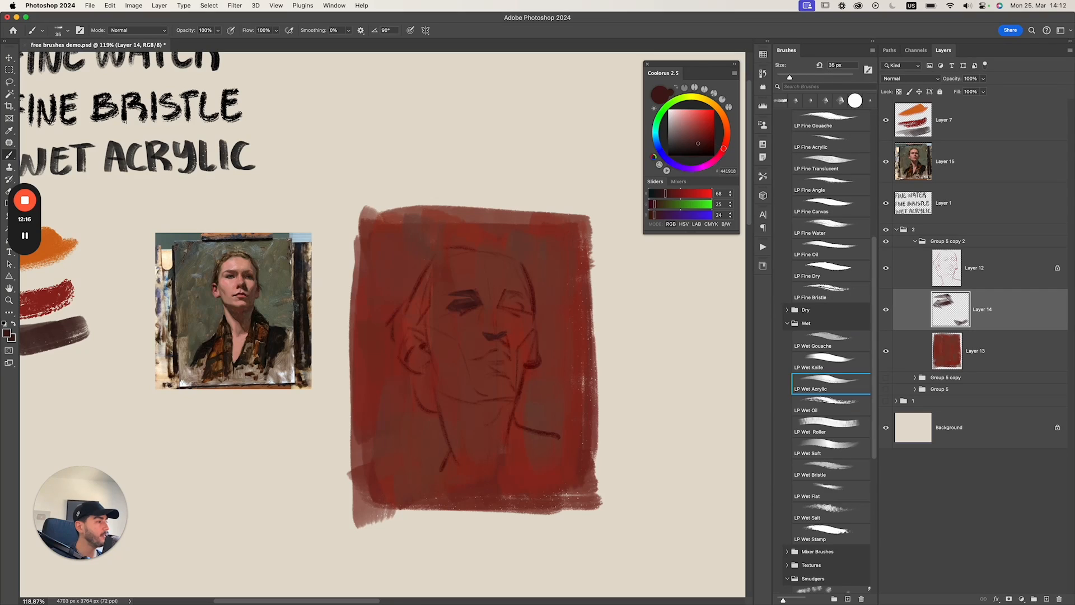
key([)
key(super+z)
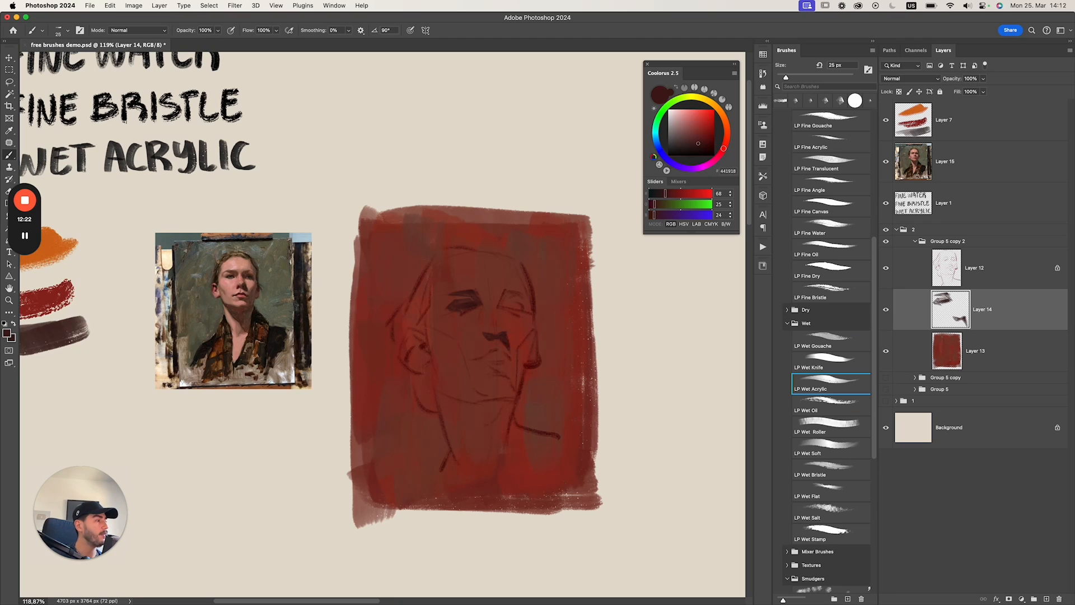
key(bracketright)
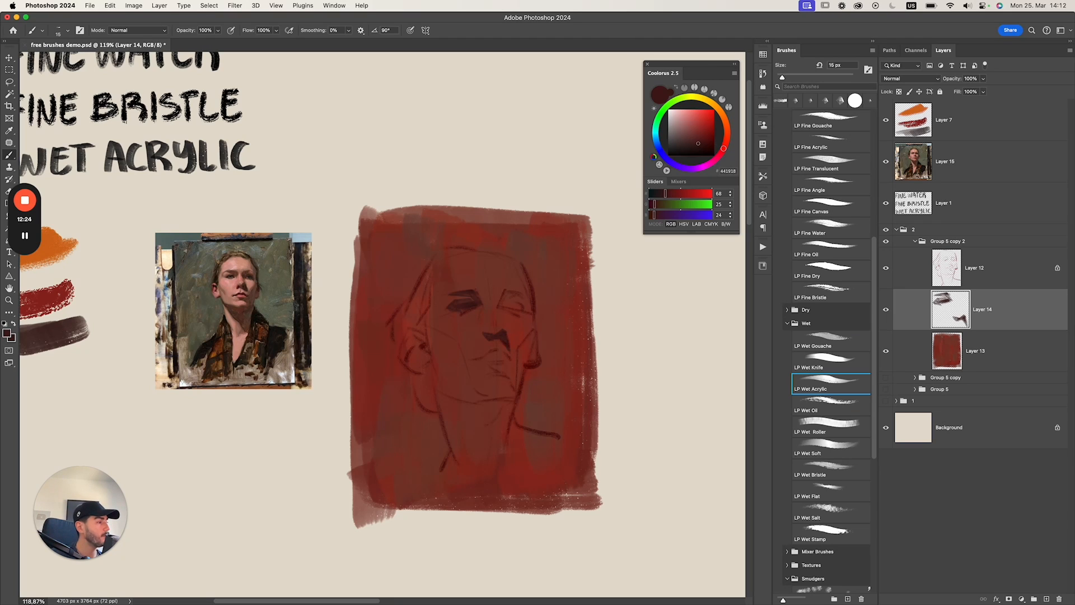
Paint the dark brow and eye-socket shadow on the right side of the face, retrying strokes at different brush sizes.
mouse_move(508, 293)
mouse_down()
mouse_move(500, 305)
mouse_move(511, 291)
mouse_move(525, 299)
mouse_up()
key(bracketright)
key(super+z)
key(bracketleft)
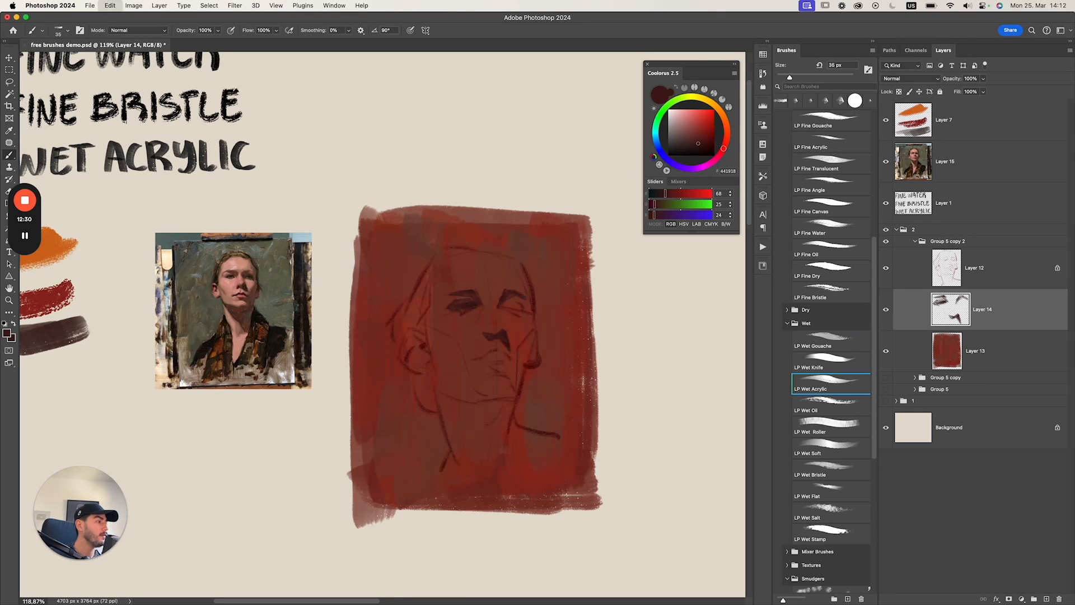
key(super+z)
key(bracketleft)
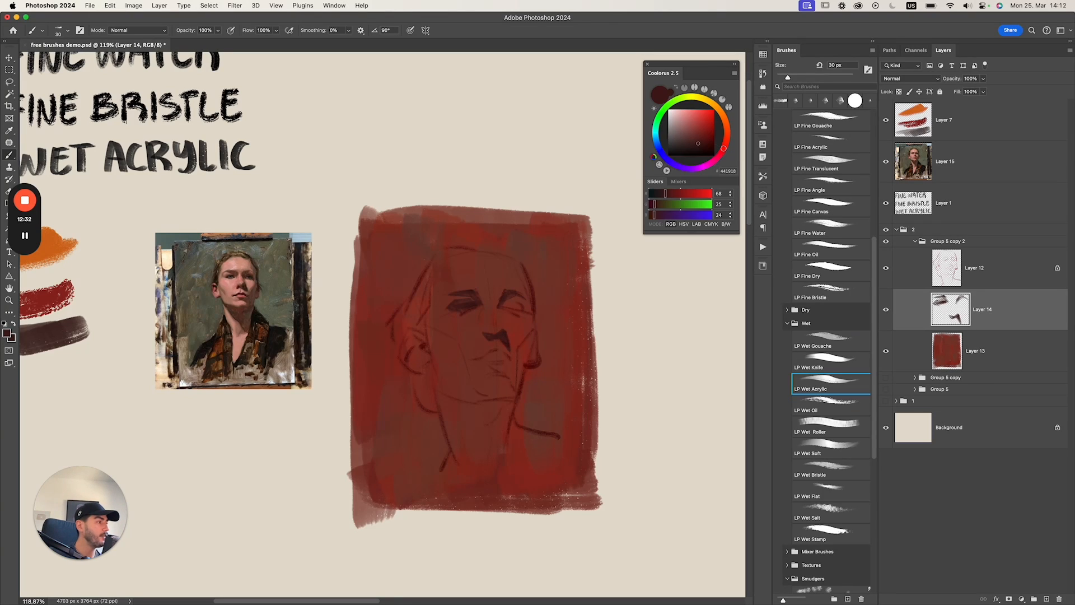
key(super+z)
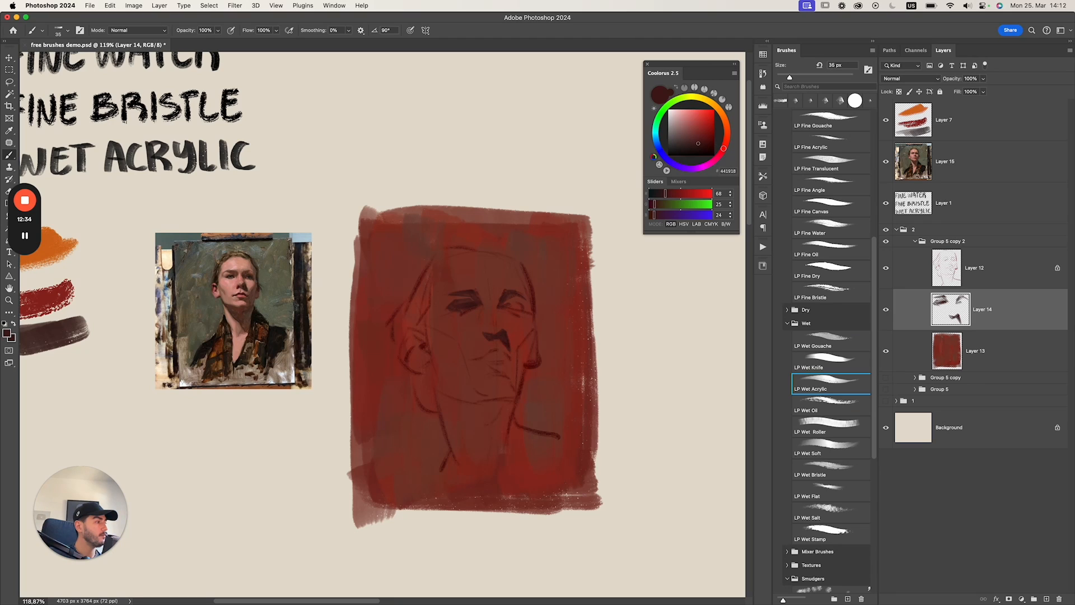
Add the dark shadow strokes of the right eye below the brow, undoing unwanted ones.
drag(505, 303, 519, 304)
key(super+z)
key(bracketleft)
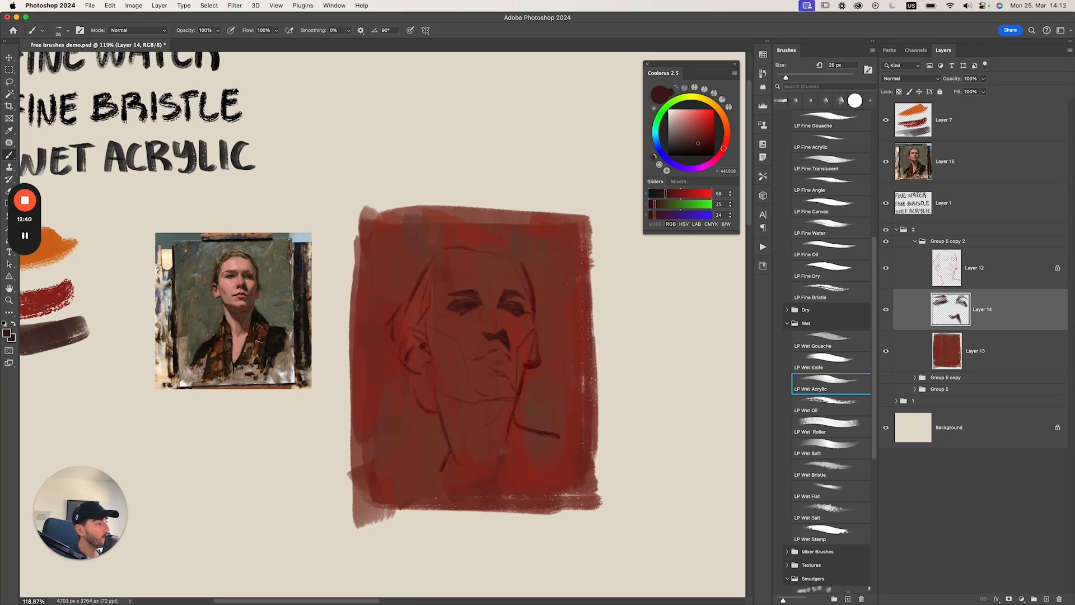
key(super+z)
key(super+z)
key(super+z)
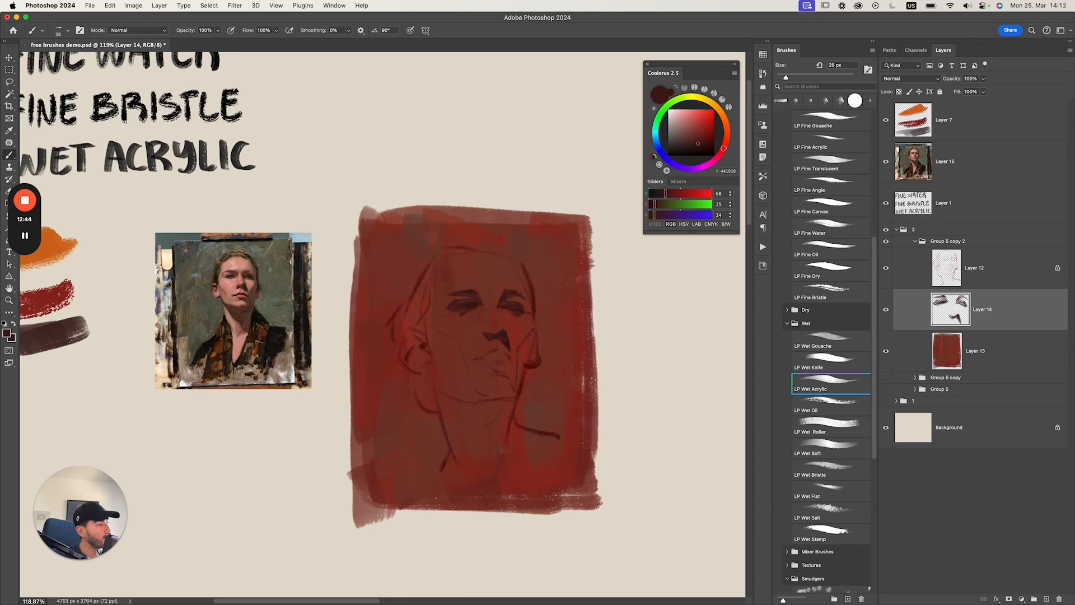
key(e)
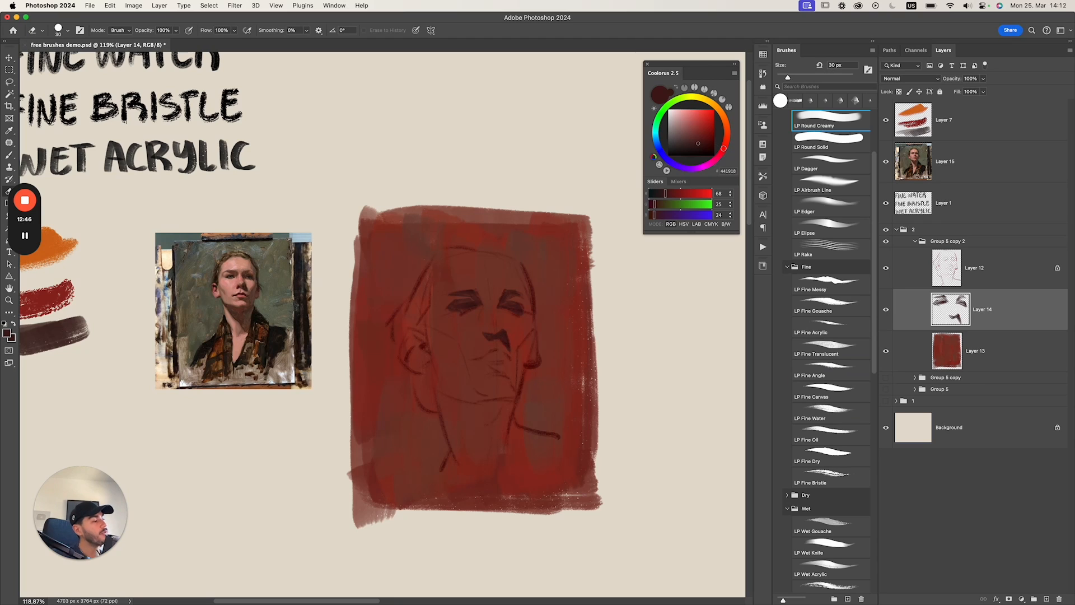
key(b)
key(bracketright)
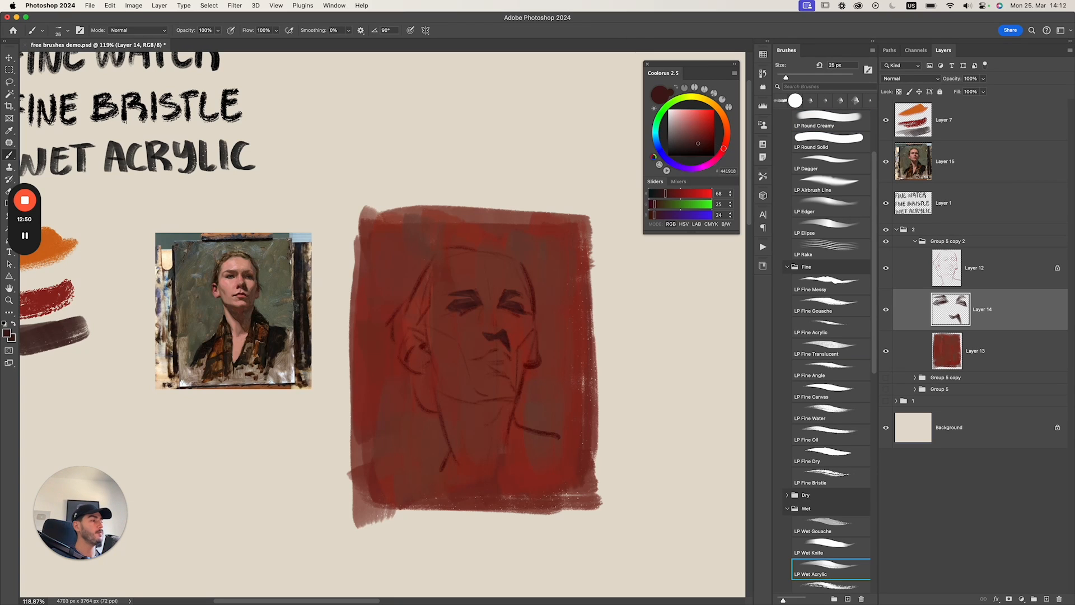
Paint the dark shadow inside the ear and trim its shape with the Eraser.
mouse_move(413, 336)
mouse_down()
mouse_move(404, 348)
mouse_move(423, 344)
mouse_up()
key(super+z)
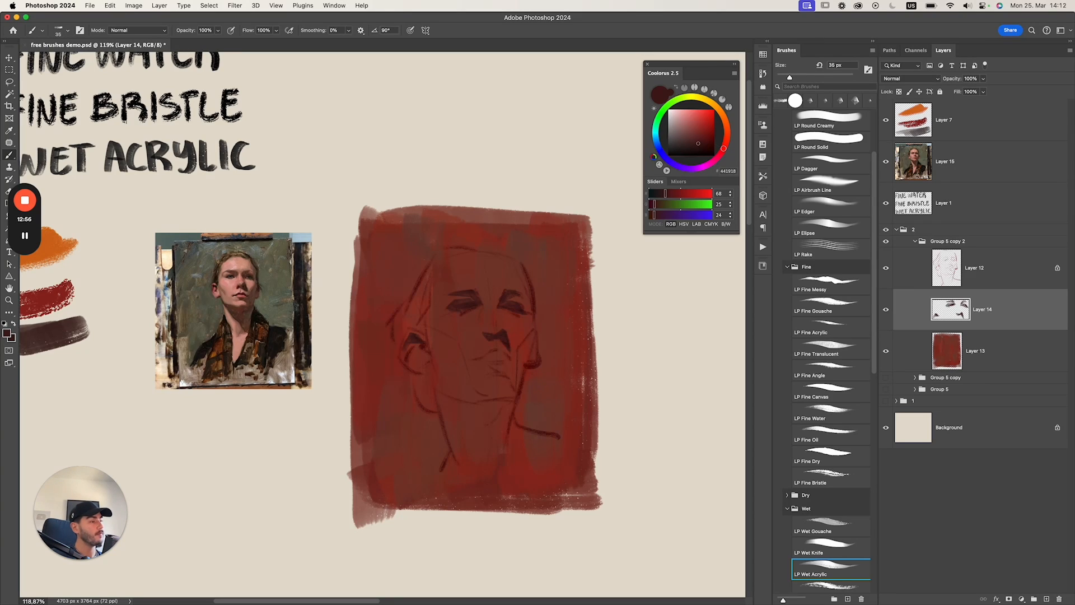
key(bracketleft)
key(bracketleft)
key(bracketleft)
key(bracketright)
key(bracketright)
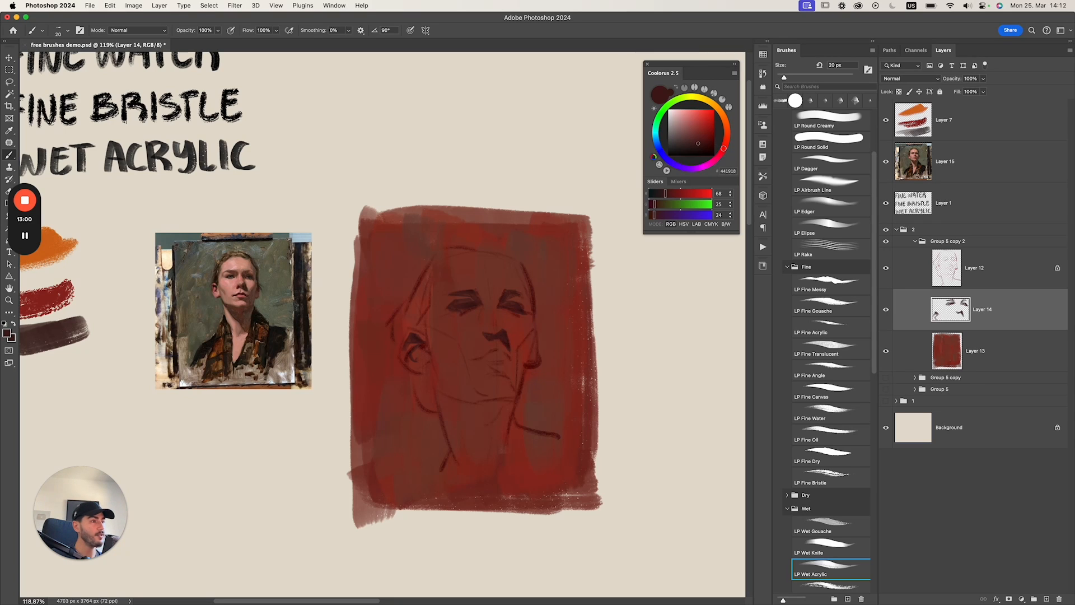
drag(417, 351, 414, 357)
key(e)
drag(410, 356, 407, 342)
key(b)
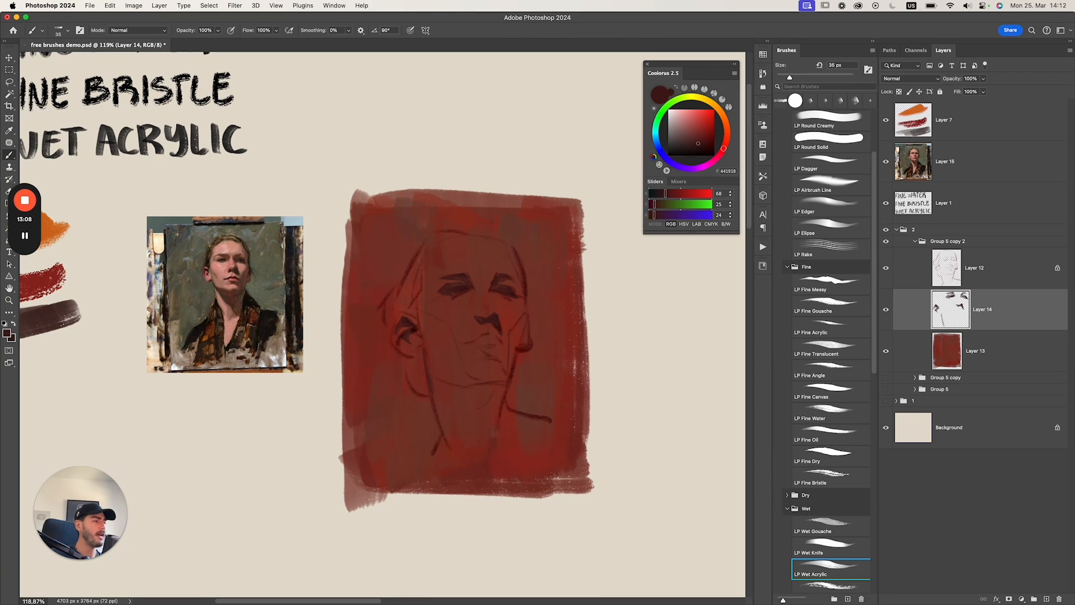
Paint the first dark diagonal shadow strokes under the jaw, across the neck, with the brush at 40 px.
key(bracketleft)
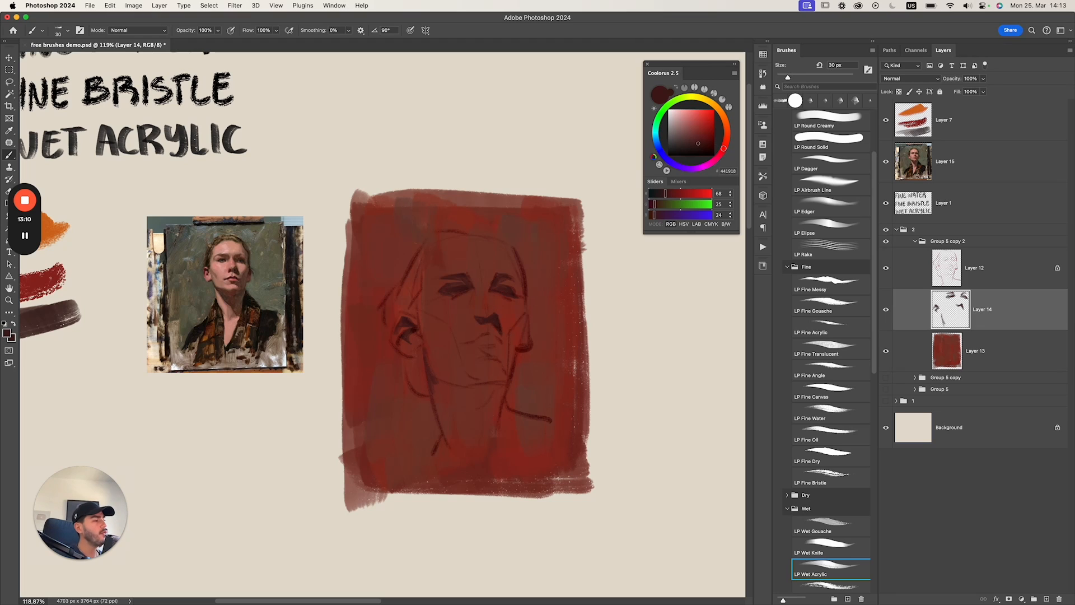
key(bracketright)
key(bracketright)
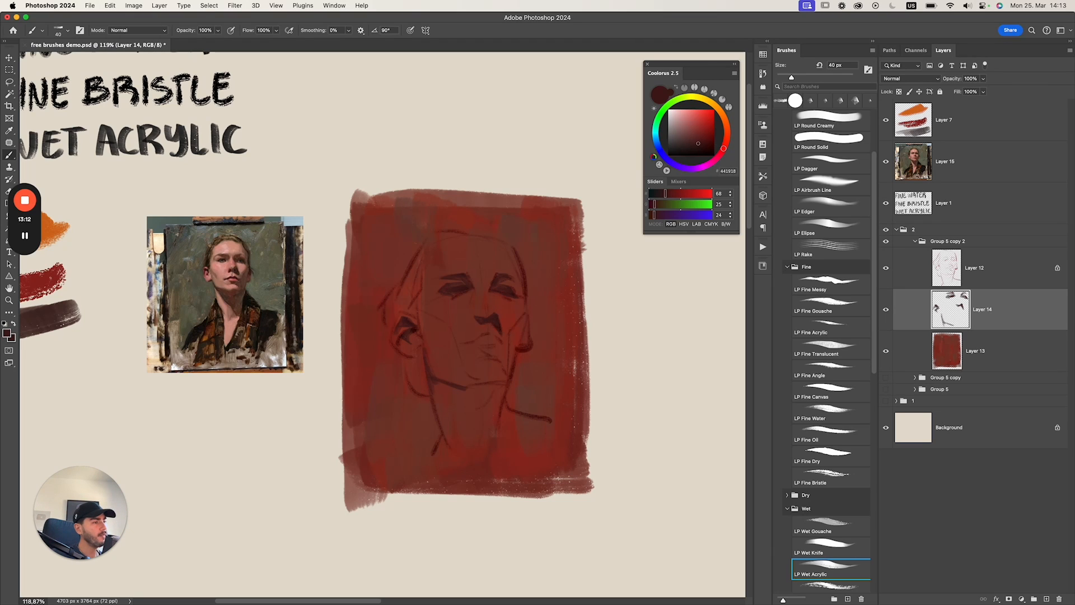
drag(434, 387, 492, 430)
drag(436, 386, 497, 426)
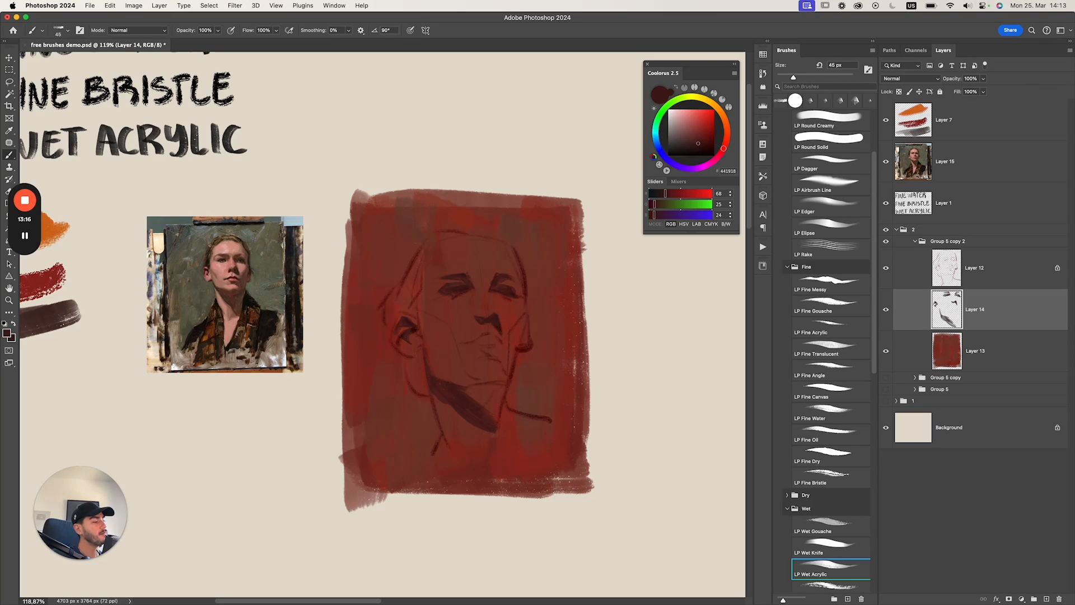
Extend the dark neck shadow up to the underside of the chin, filling the area below the jaw with a larger brush.
key(bracketright)
key(bracketright)
key(bracketright)
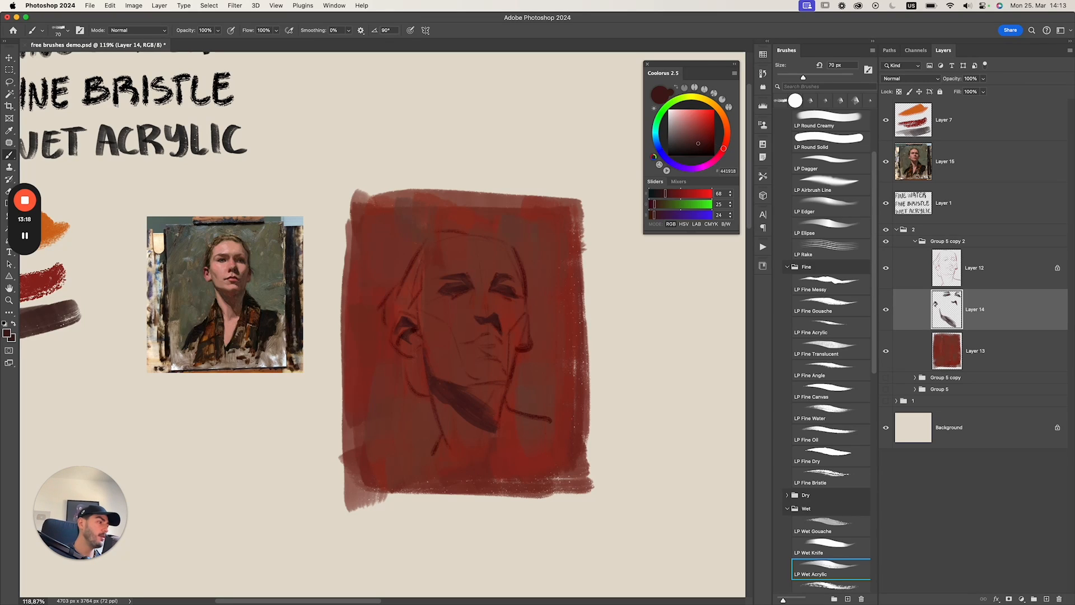
key(bracketleft)
mouse_move(477, 399)
mouse_down()
mouse_move(500, 394)
mouse_move(505, 418)
mouse_up()
key(bracketleft)
key(bracketleft)
key(bracketleft)
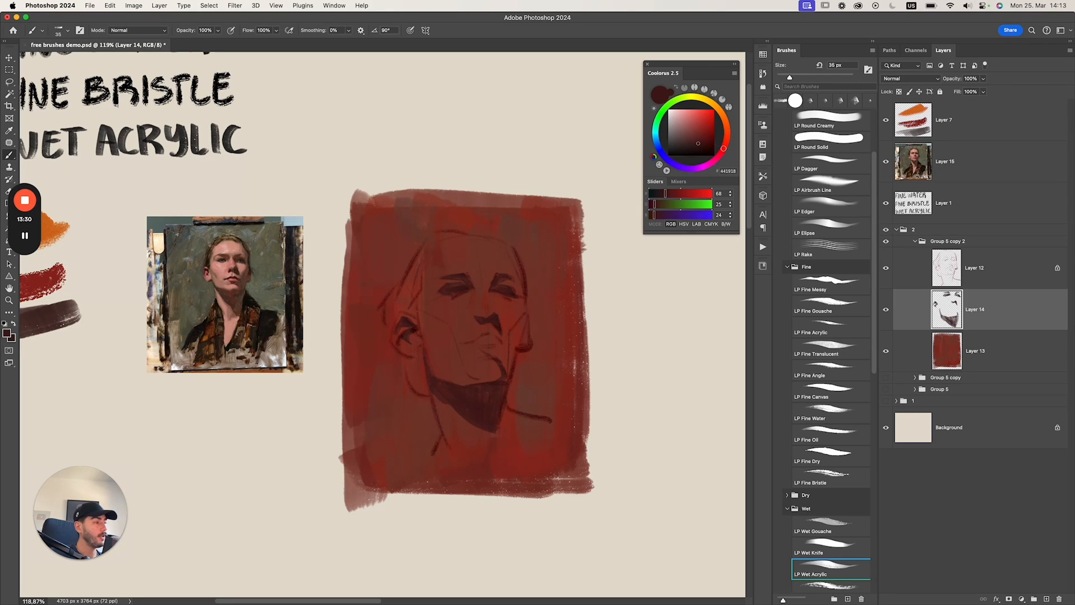
Paint the dark shadow from the mouth corner down along the side of the chin.
key(e)
key(b)
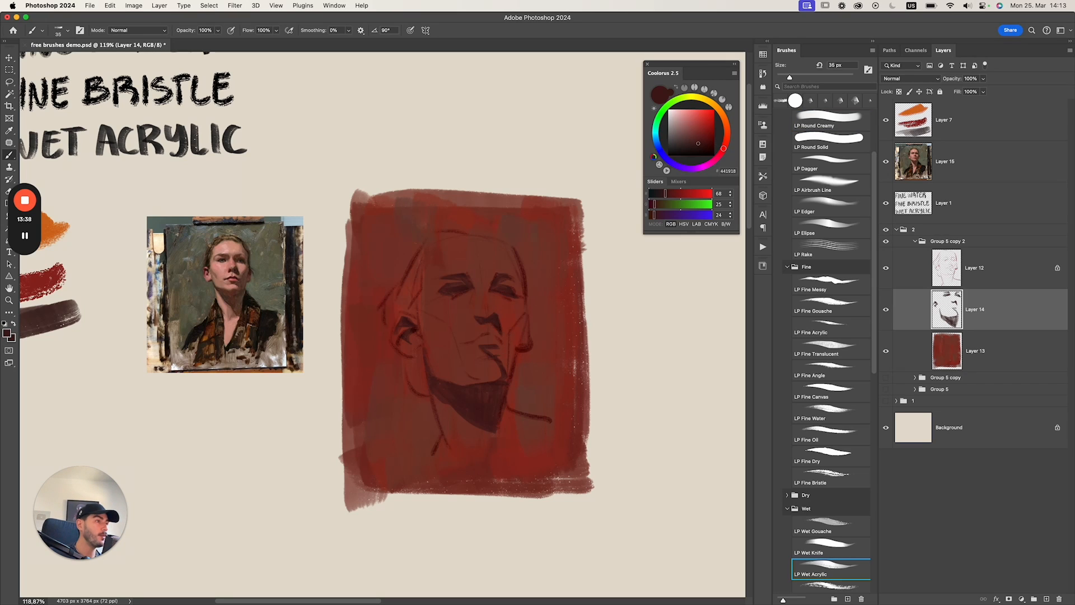
drag(490, 350, 510, 379)
key([)
key([)
key([)
key([)
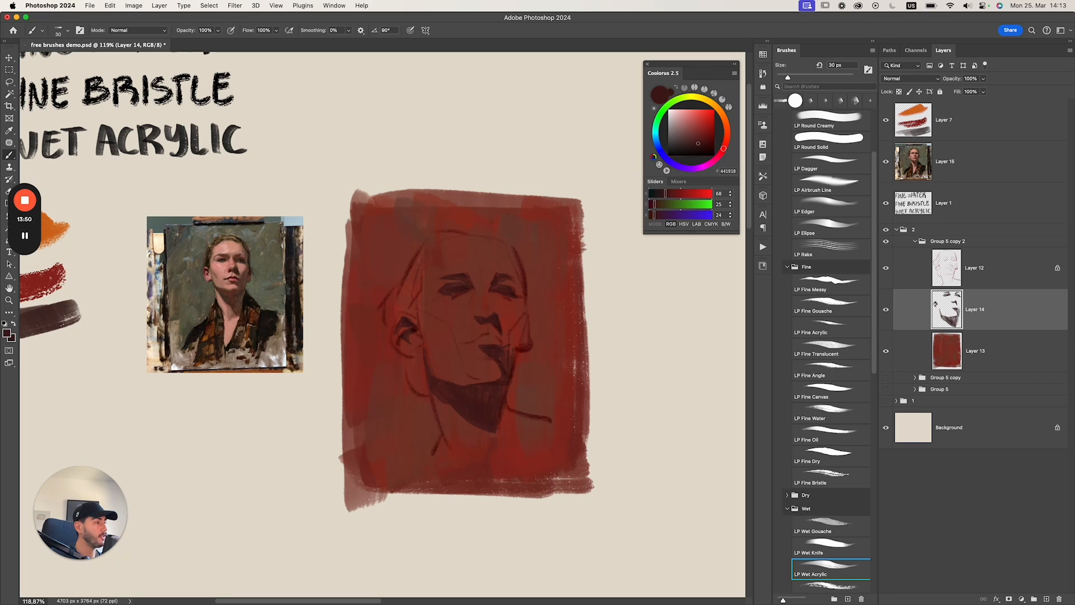
Block in the dark cheek shadow on the far right side of the face, undoing unwanted strokes.
mouse_move(510, 335)
mouse_down()
mouse_move(508, 344)
mouse_move(518, 325)
mouse_move(519, 343)
mouse_move(528, 318)
mouse_up()
key(super+z)
key(bracketleft)
key(bracketleft)
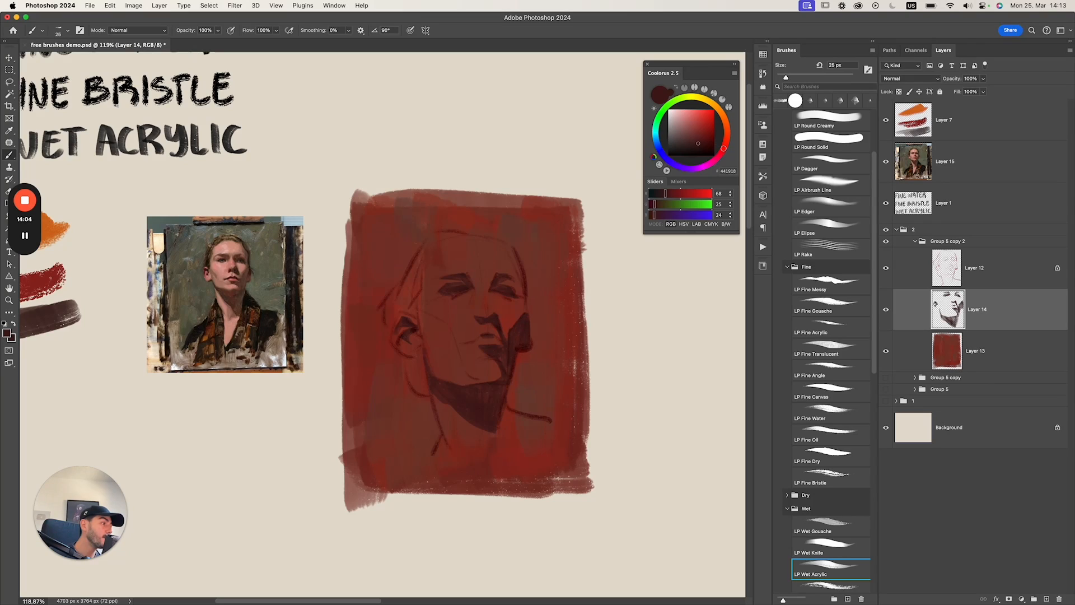
Paint the dark upper lip and the line between the lips with a small brush of about 15 px.
key(bracketleft)
key(bracketleft)
key(bracketleft)
key(bracketleft)
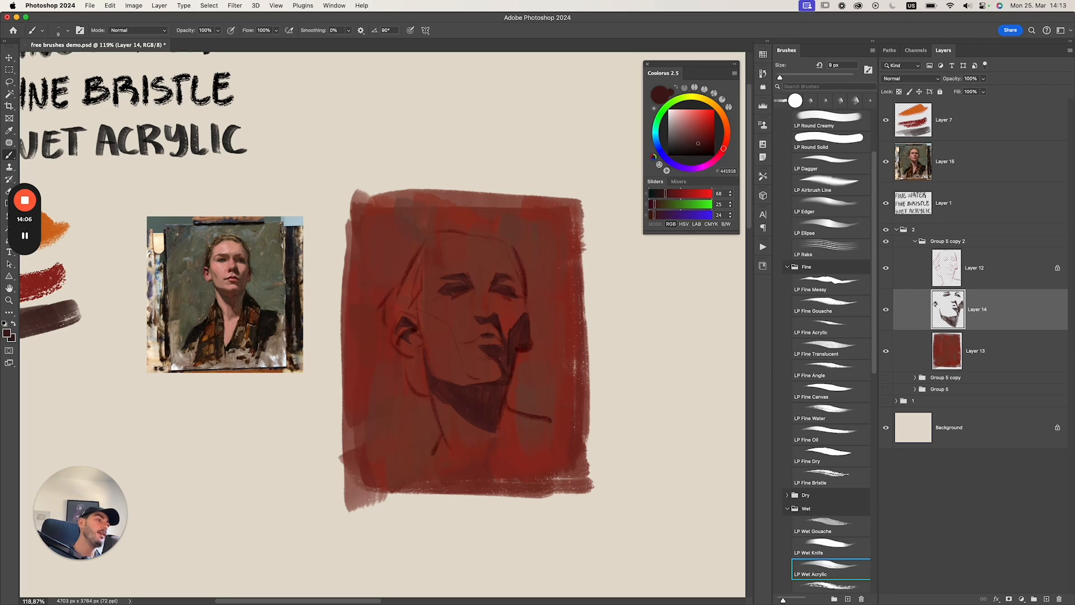
key(bracketright)
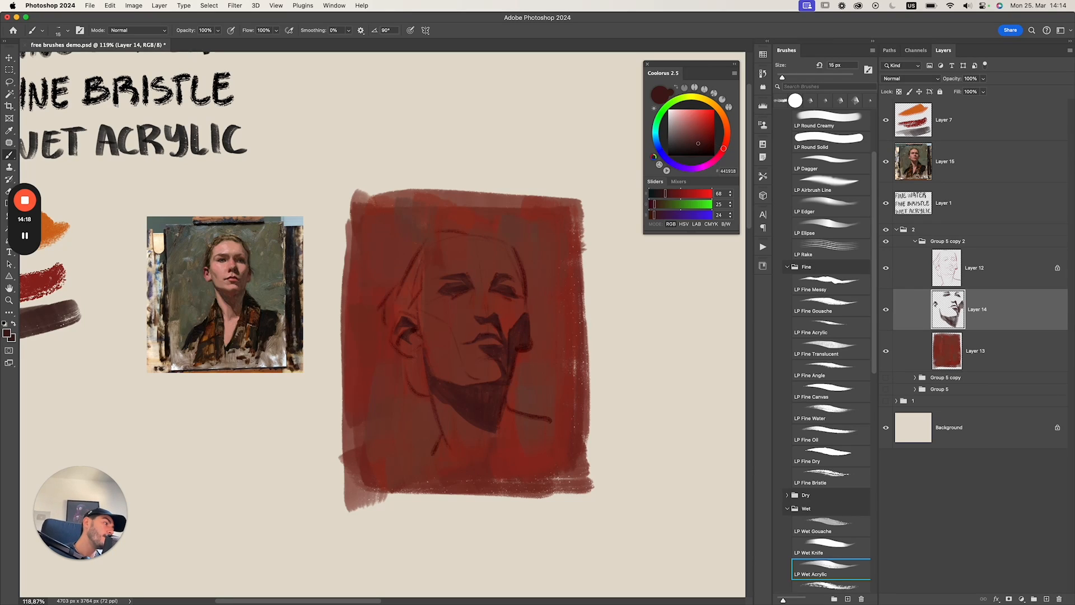
key(bracketleft)
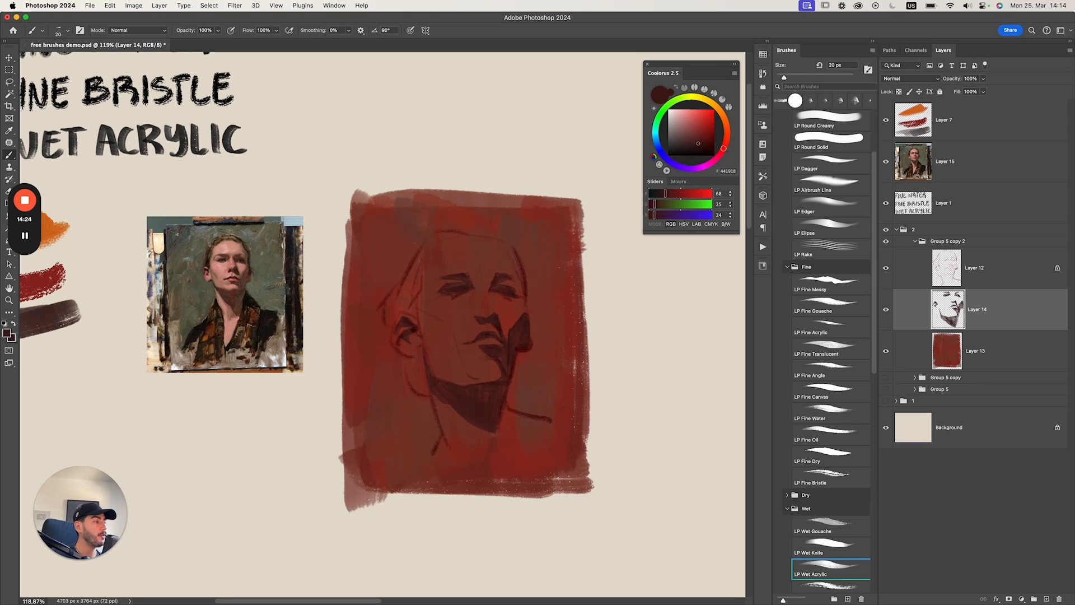
Paint the dark hair edge down the right side of the forehead, retrying unwanted strokes.
key(z)
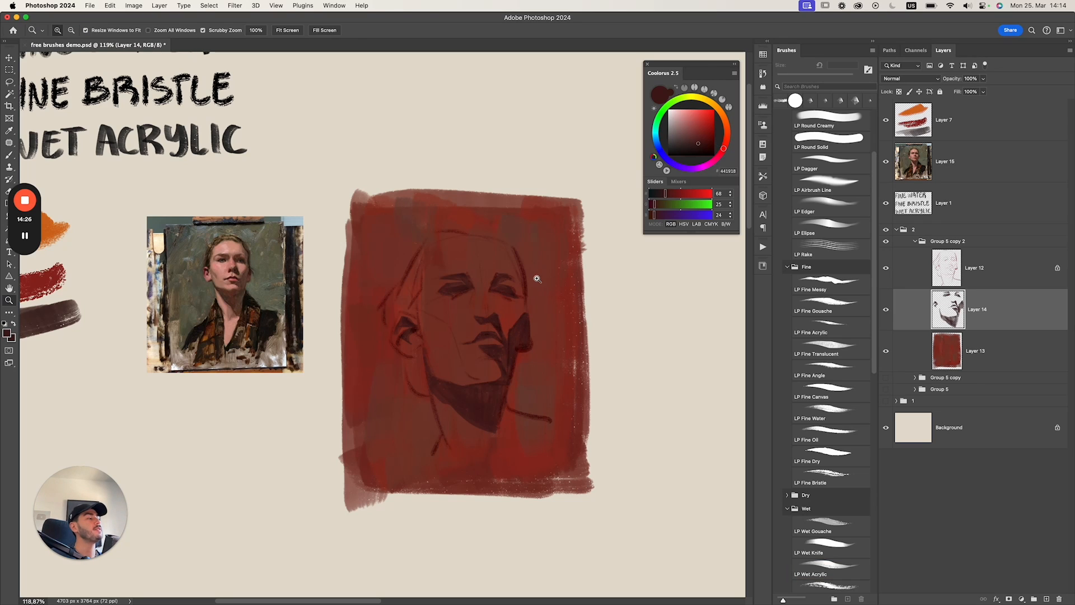
key(b)
key(super+z)
drag(510, 248, 522, 280)
key(super+z)
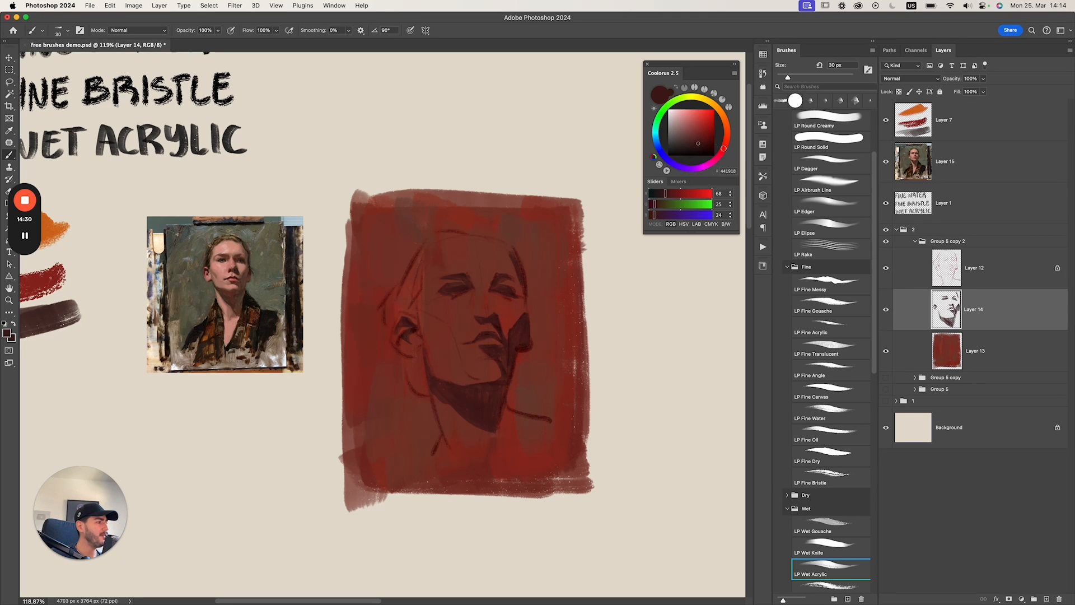
Paint the dark hair along the left side of the forehead down toward the ear, using brush sizes around 45 to 50 px.
key(bracketright)
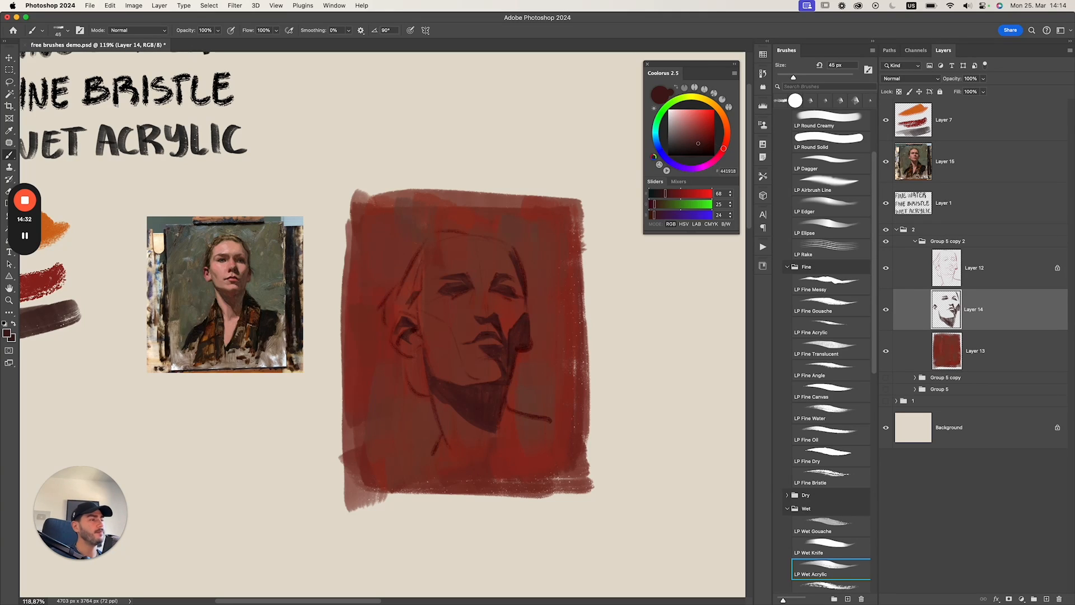
key(super+z)
drag(423, 281, 408, 304)
key(super+z)
mouse_move(419, 251)
mouse_down()
mouse_move(418, 279)
mouse_move(393, 307)
mouse_up()
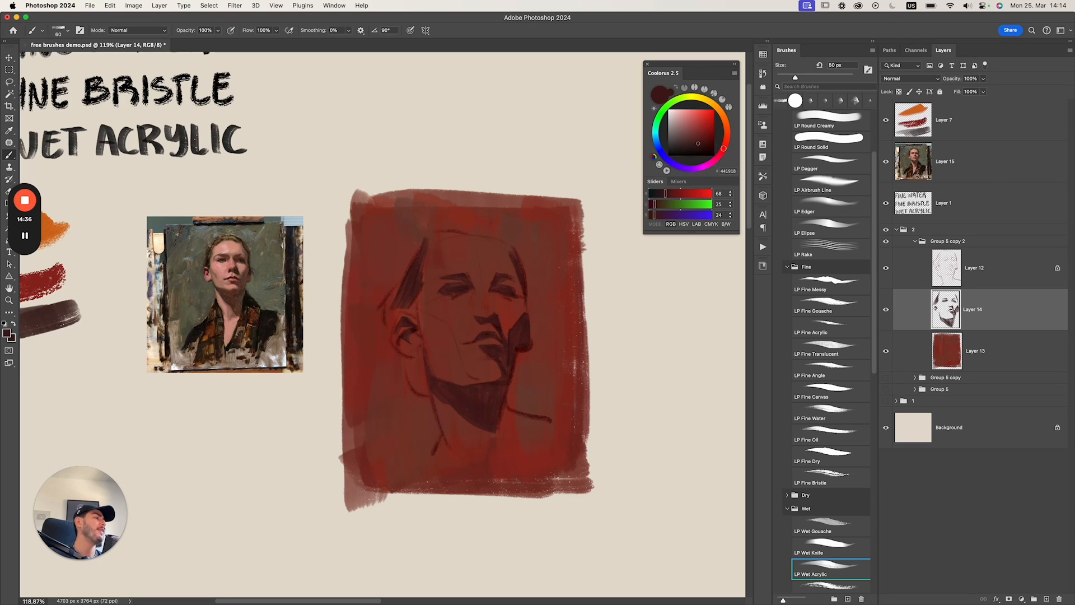
key(bracketright)
key(bracketright)
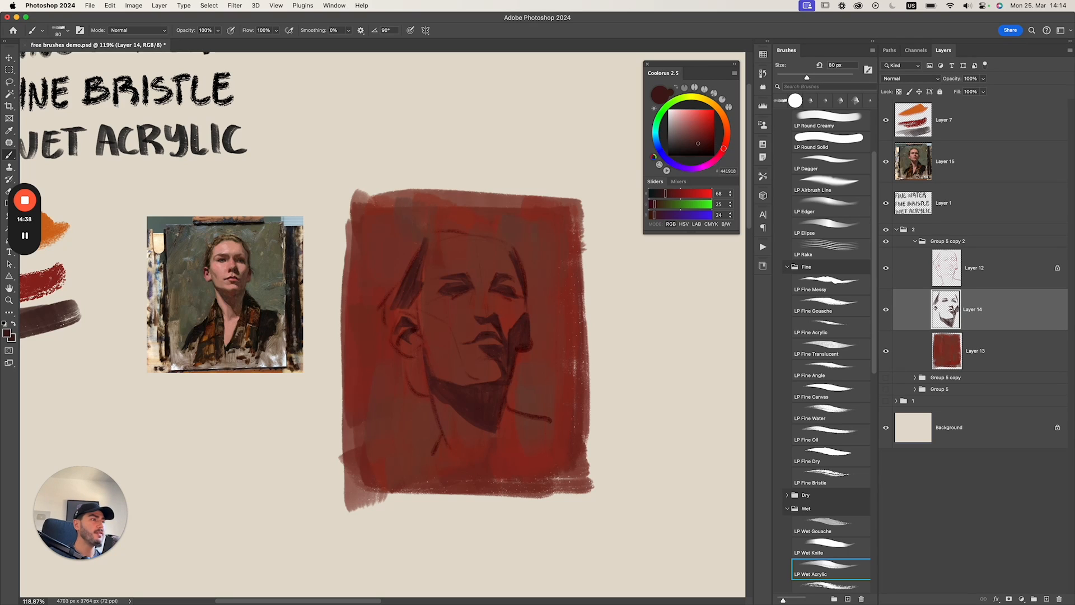
Paint the dark band of hair across the top of the forehead, undoing and retrying strokes at different brush sizes.
key(super+z)
mouse_move(425, 255)
mouse_down()
mouse_move(419, 280)
mouse_move(444, 235)
mouse_move(503, 243)
mouse_up()
key(bracketleft)
key(bracketleft)
key(bracketleft)
key(bracketleft)
key(super+z)
key(super+z)
key(super+z)
mouse_move(503, 242)
mouse_down()
mouse_move(514, 247)
mouse_move(452, 242)
mouse_up()
key(super+z)
key(super+z)
key(super+z)
key(super+z)
key(super+z)
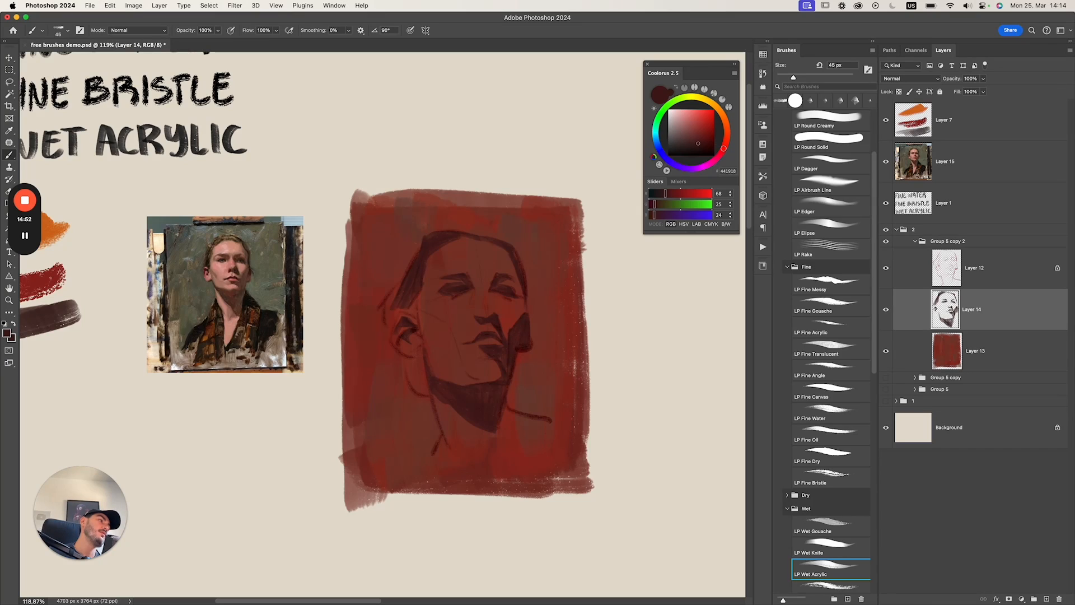
Paint the dark sideburn in front of the ear and fill in the hair at the back of the head.
key(bracketright)
key(bracketleft)
mouse_move(413, 308)
mouse_down()
mouse_move(423, 285)
mouse_move(419, 327)
mouse_up()
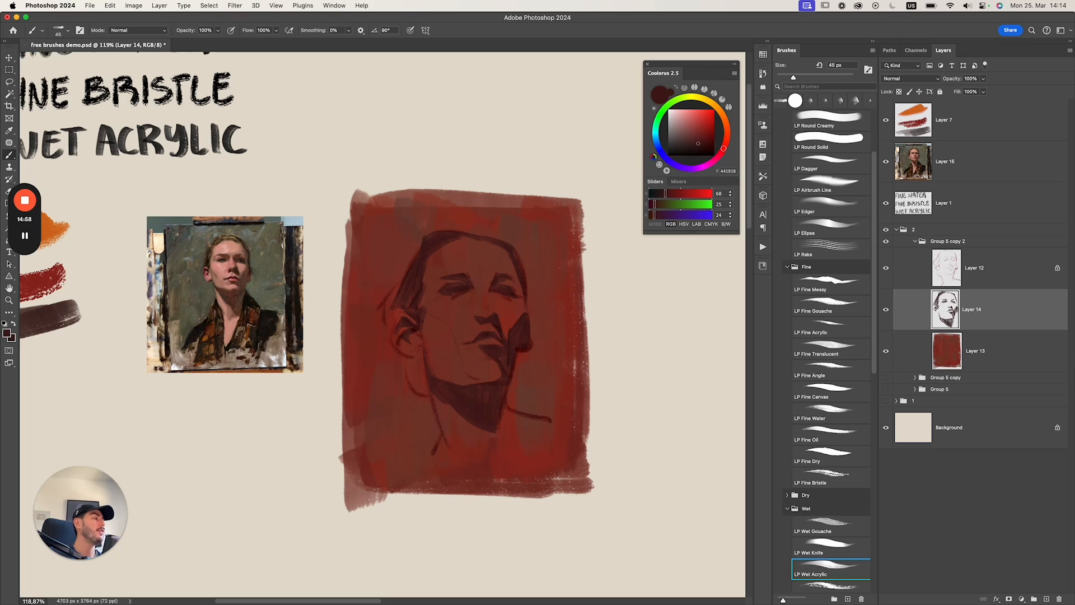
key(bracketright)
key(bracketright)
key(super+z)
mouse_move(399, 305)
mouse_down()
mouse_move(389, 329)
mouse_move(386, 305)
mouse_move(402, 279)
mouse_up()
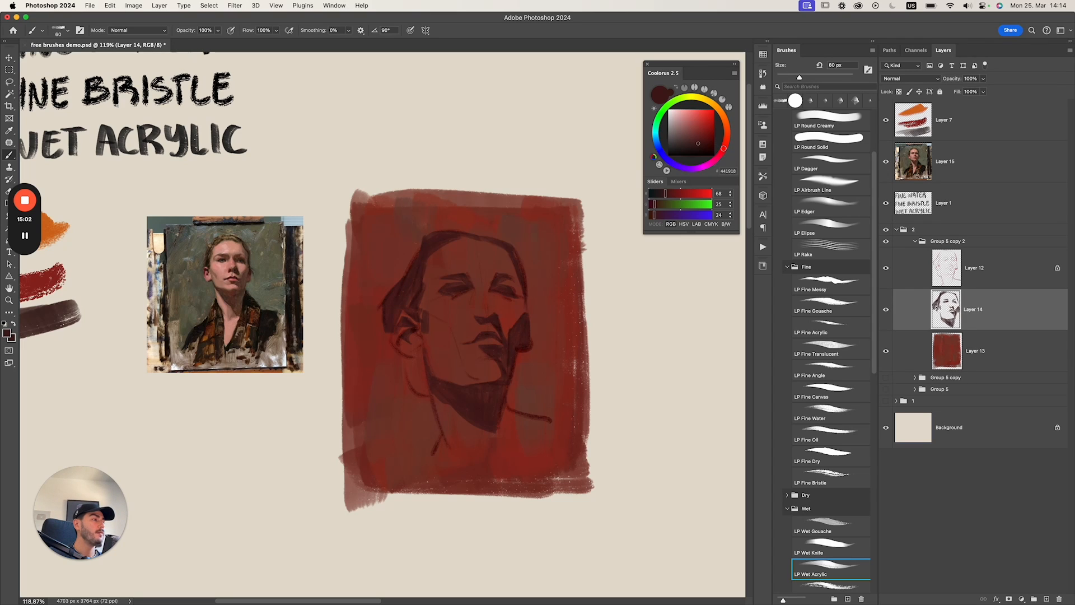
Trim the back edge of the hair with the Eraser and paint the dark shadow behind the ear and jaw.
key(e)
drag(385, 322, 385, 331)
key(b)
key(super+z)
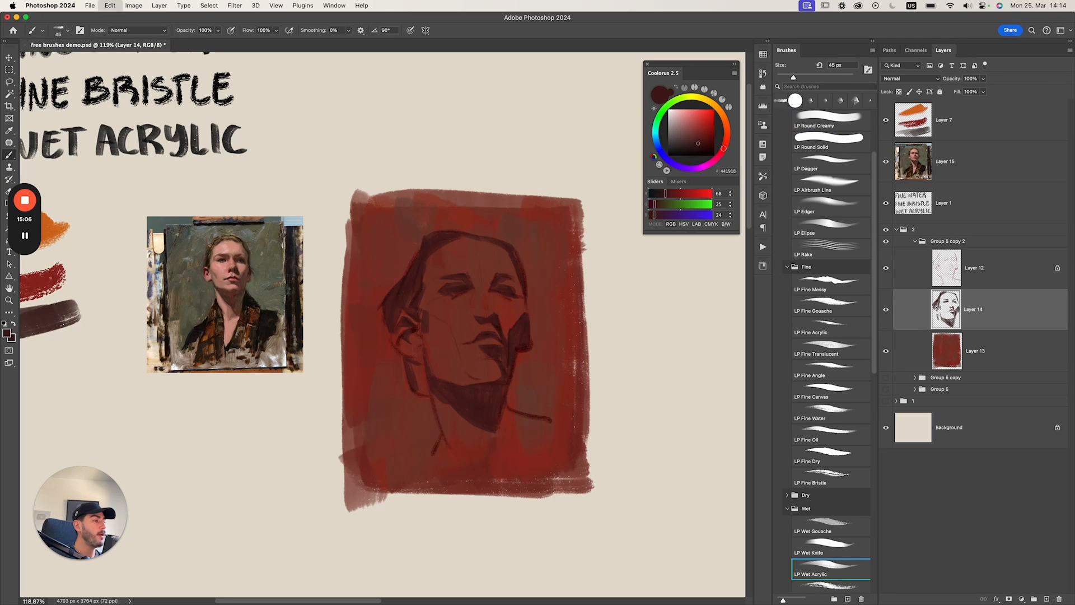
drag(417, 363, 424, 390)
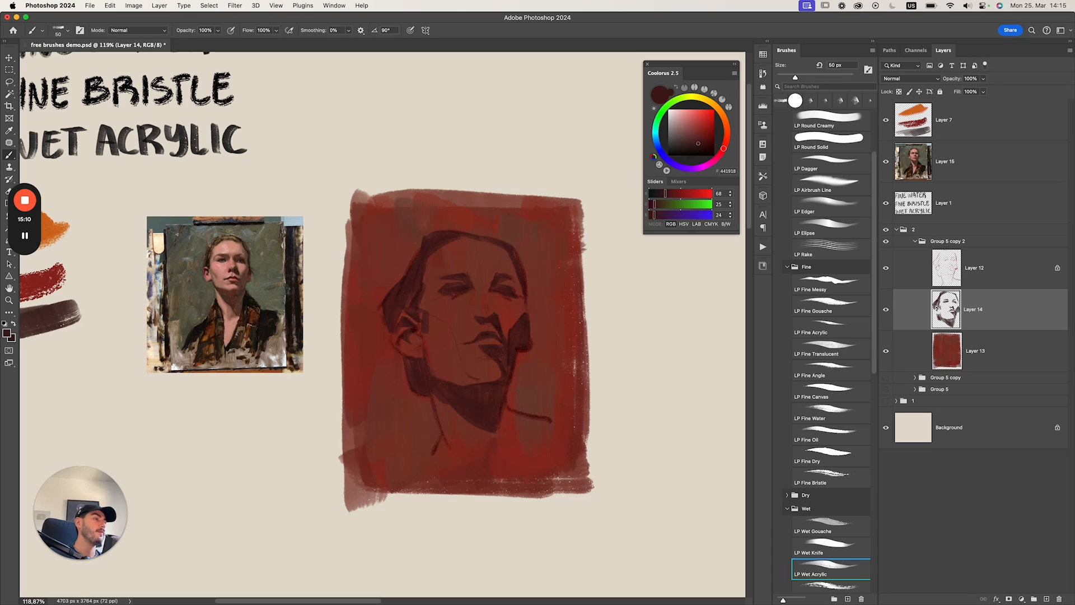
Paint the dark shadow down the neck and across the right shoulder, adding strokes at the collarbone.
click(466, 452)
key(super+z)
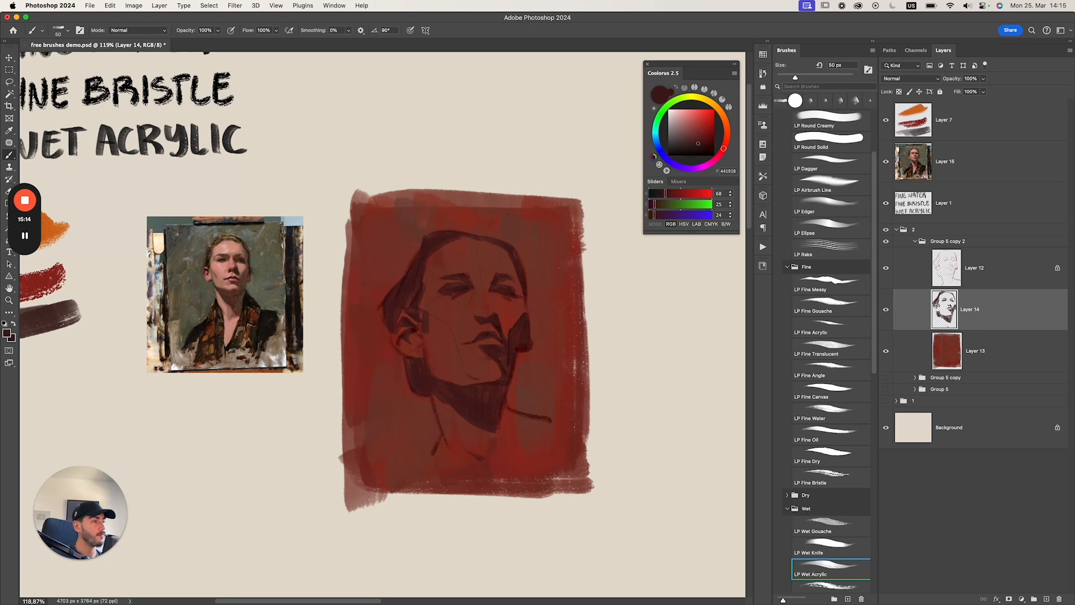
mouse_move(494, 465)
mouse_down()
mouse_move(540, 438)
mouse_move(539, 420)
mouse_move(560, 425)
mouse_move(509, 451)
mouse_up()
key(bracketright)
key(bracketright)
key(super+z)
Refine the shadow shapes beside the nose and mouth, alternating a small Eraser with the Wet Acrylic brush at 30 px.
key(e)
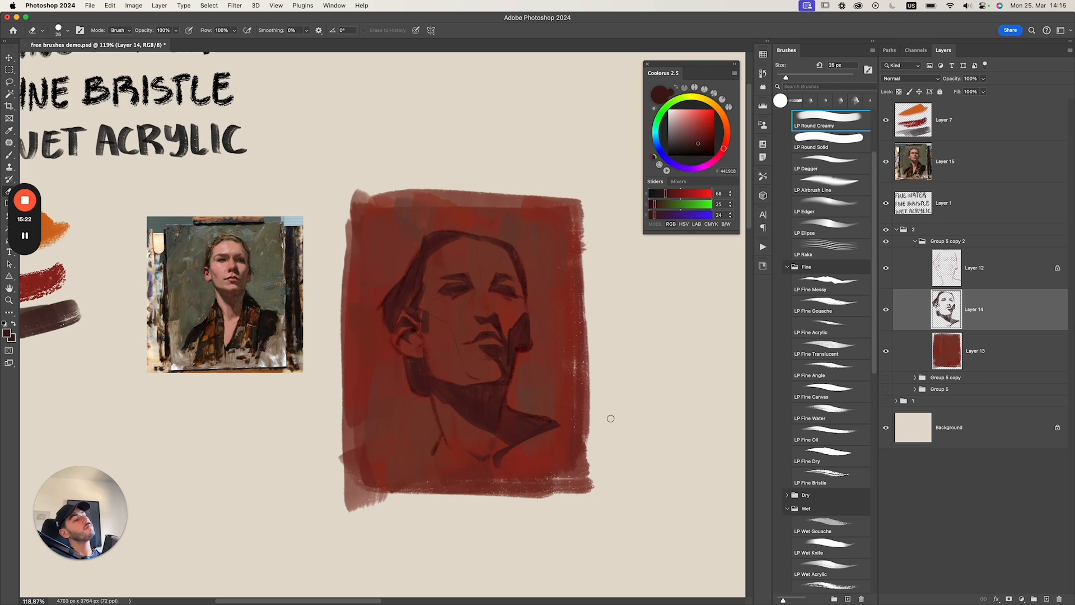
key(b)
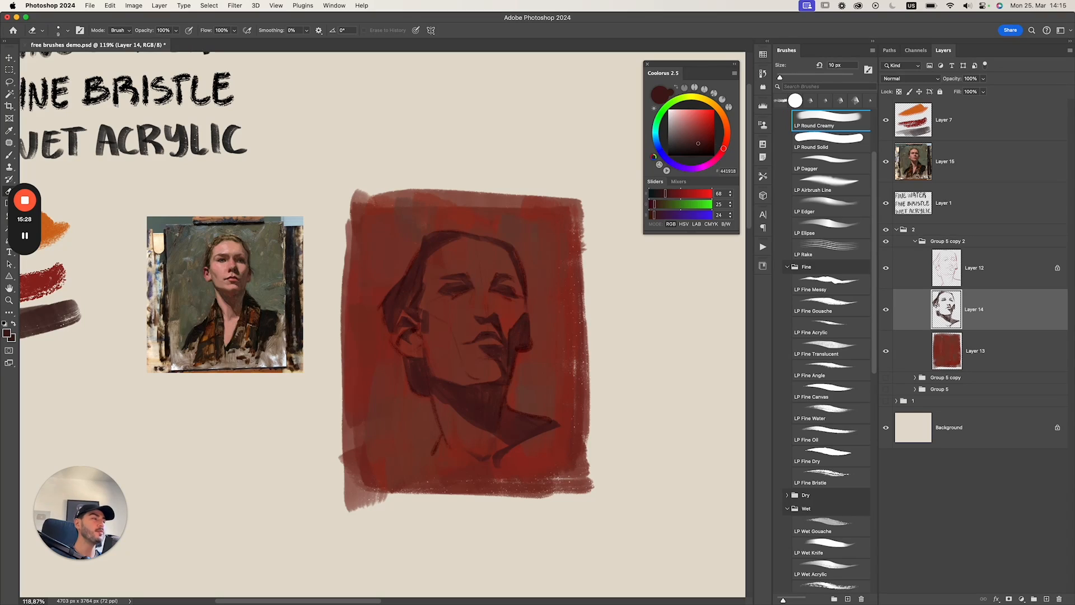
drag(807, 77, 789, 76)
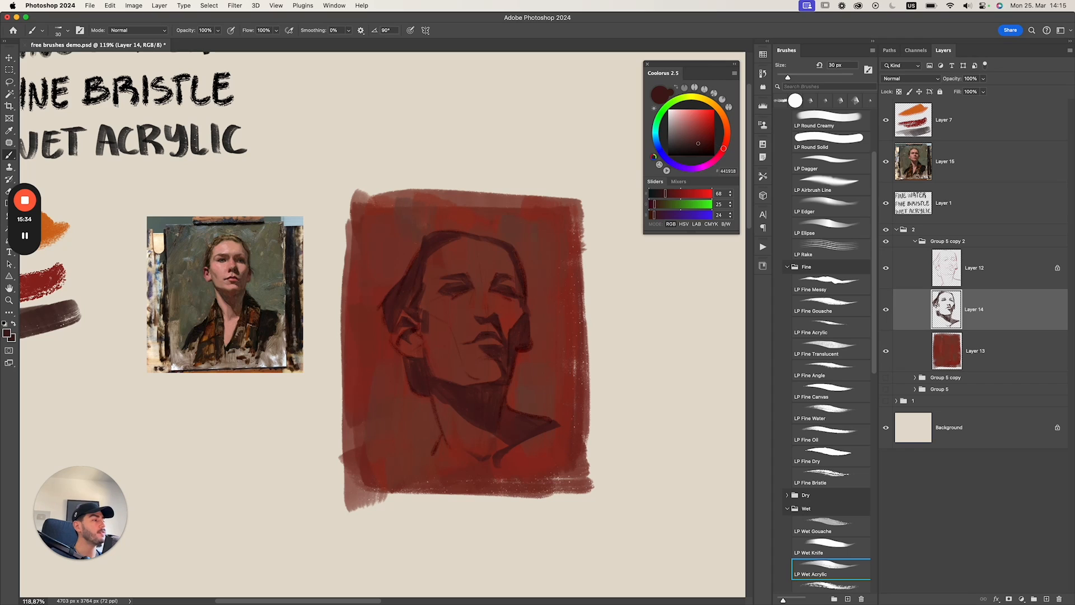
key(e)
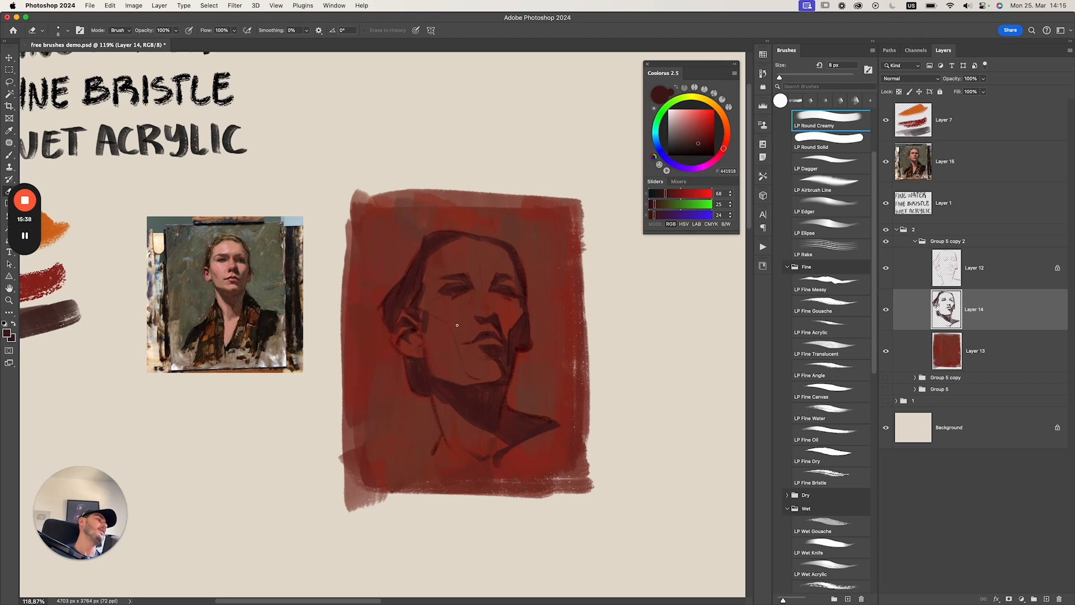
key(b)
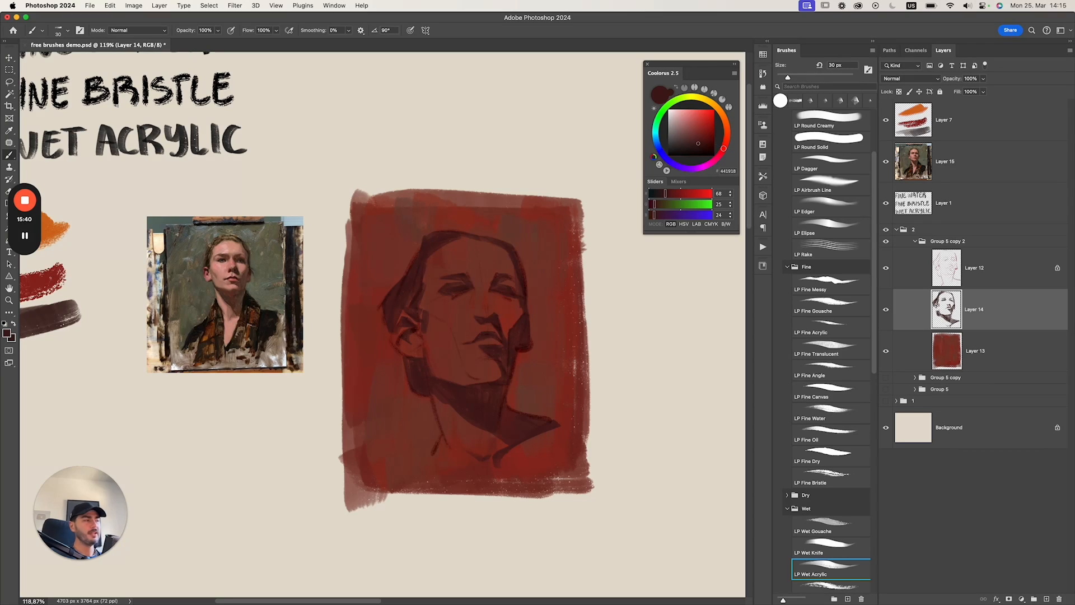
Flip Group 5 copy 2 horizontally to check the portrait mirrored, and reselect Layer 14 with the Eraser active.
click(947, 240)
key(super+t)
key(e)
click(979, 309)
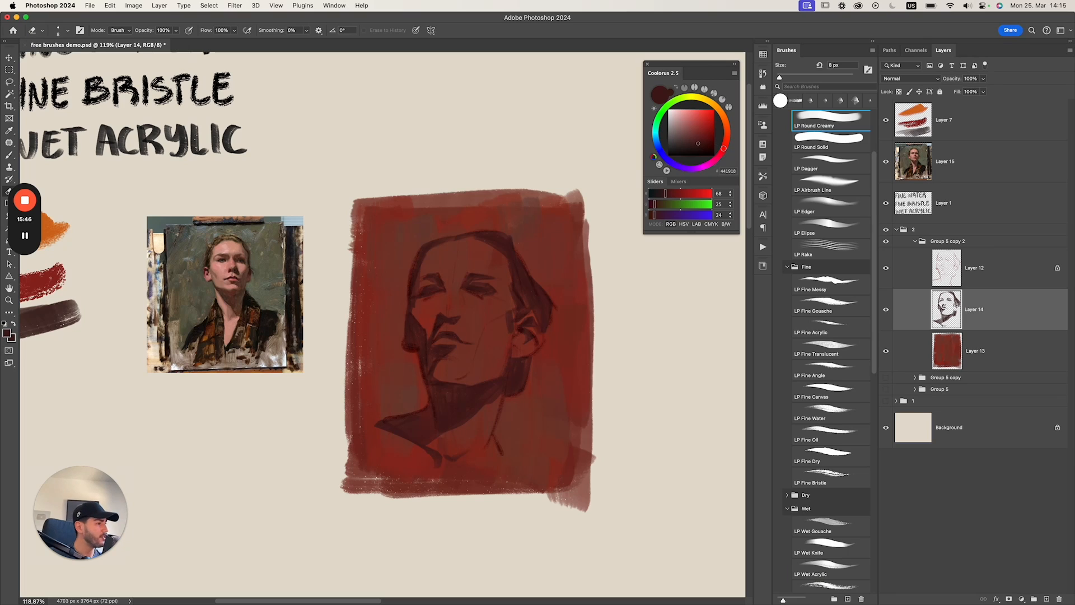
Refine the mirrored portrait's shadows and darken the jaw edge from chin to ear with the brush at 40 px.
key(b)
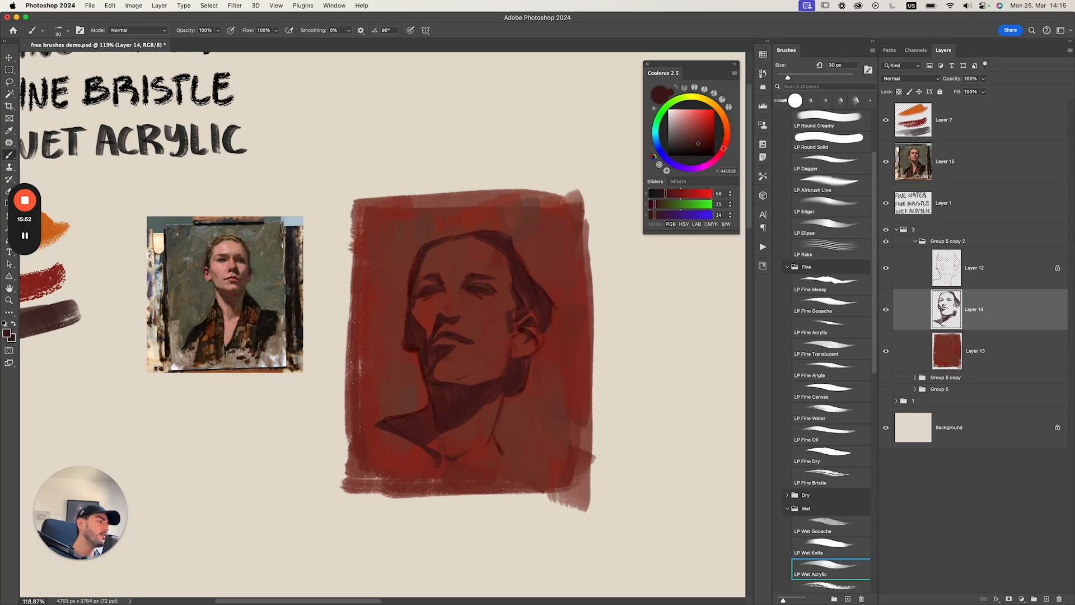
key(e)
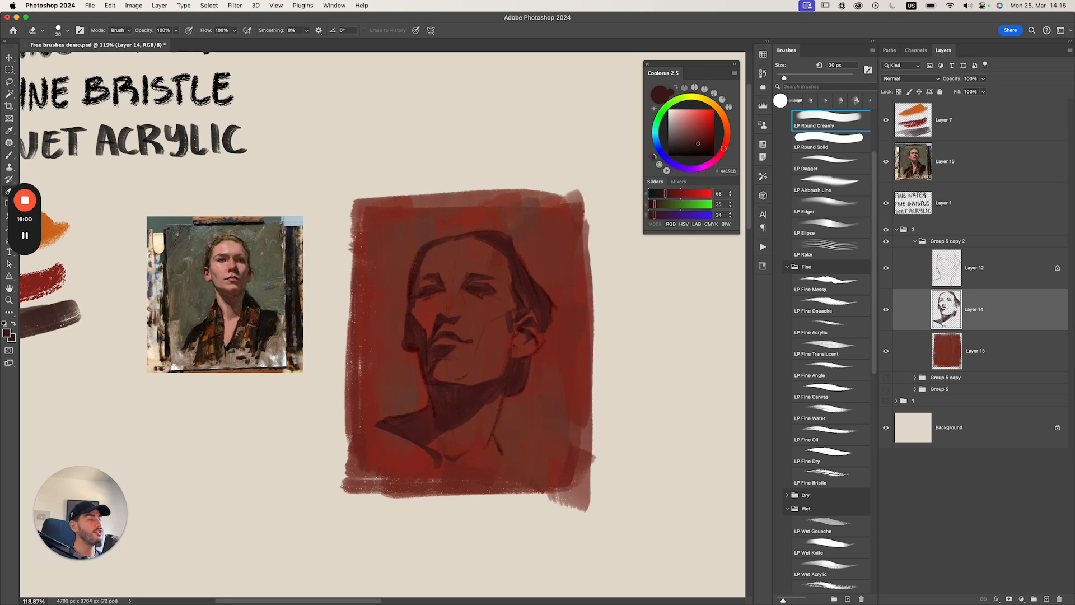
key(b)
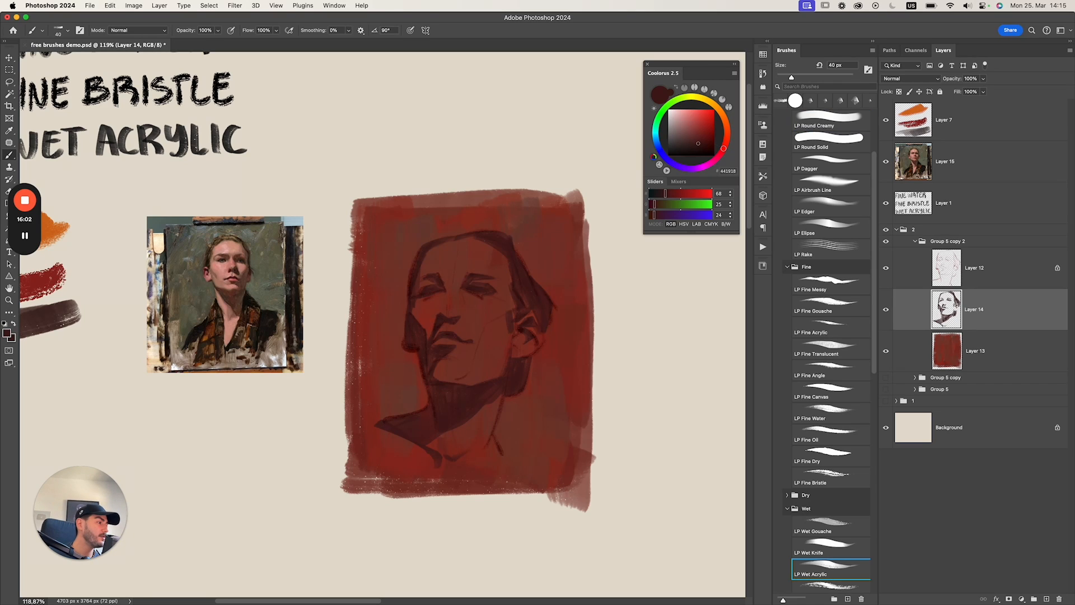
drag(437, 379, 501, 374)
key(super+z)
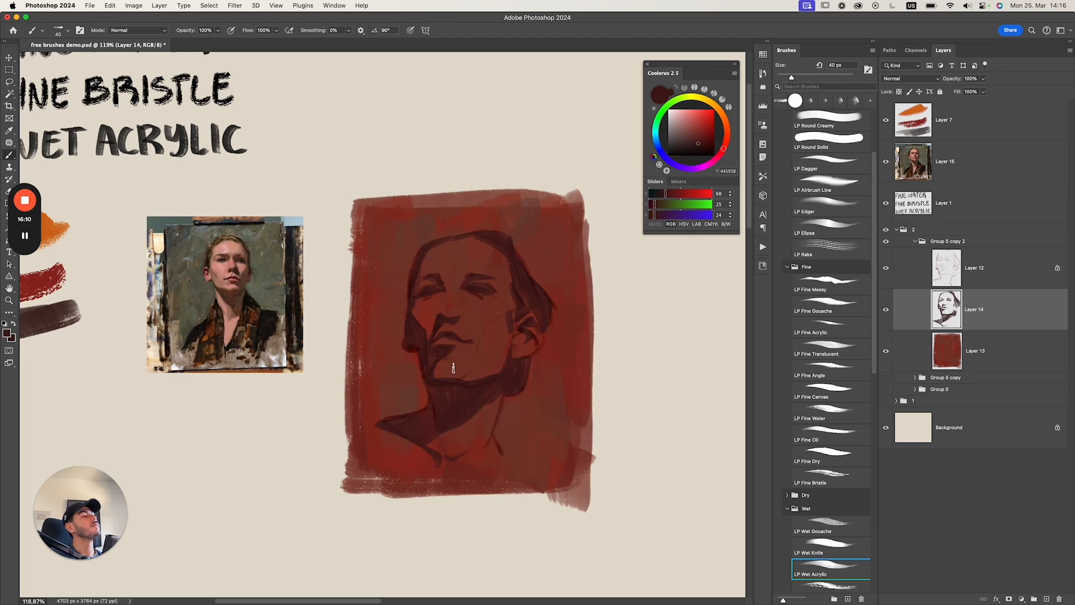
Flip Group 5 copy 2 horizontally back to its original orientation.
click(947, 240)
key(shift+super+h)
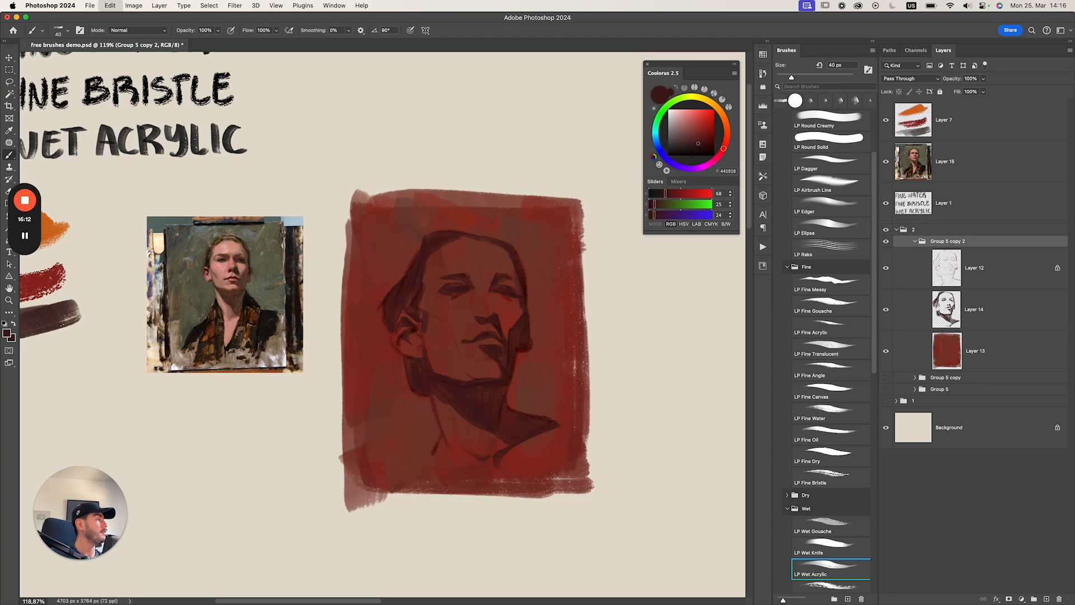
click(945, 252)
click(973, 309)
Duplicate Group 5 copy 2, collapse the original group and select Layer 14 in the duplicate.
click(947, 241)
key(super+j)
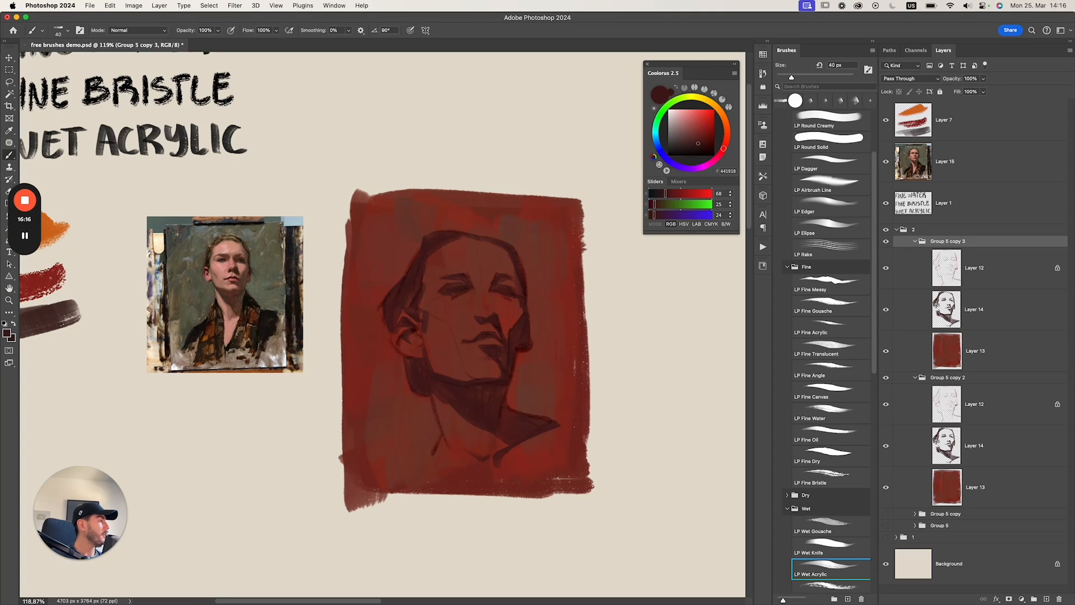
click(915, 377)
click(974, 309)
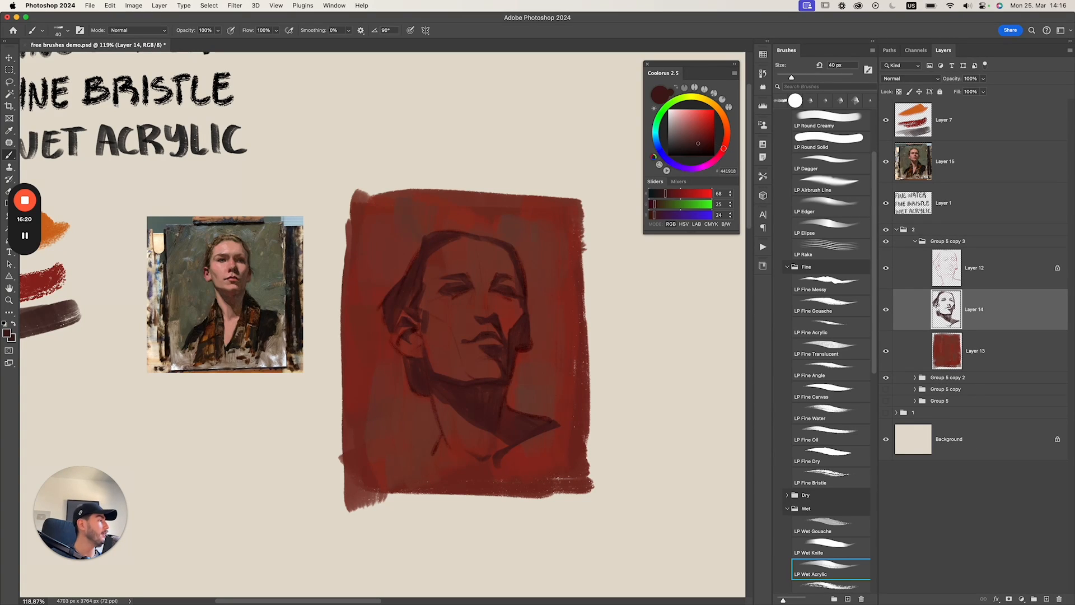
Add a new layer beneath Layer 14, pick a light orange skin tone and set the brush to 250 px.
key(super+shift+alt+n)
key(super+bracketleft)
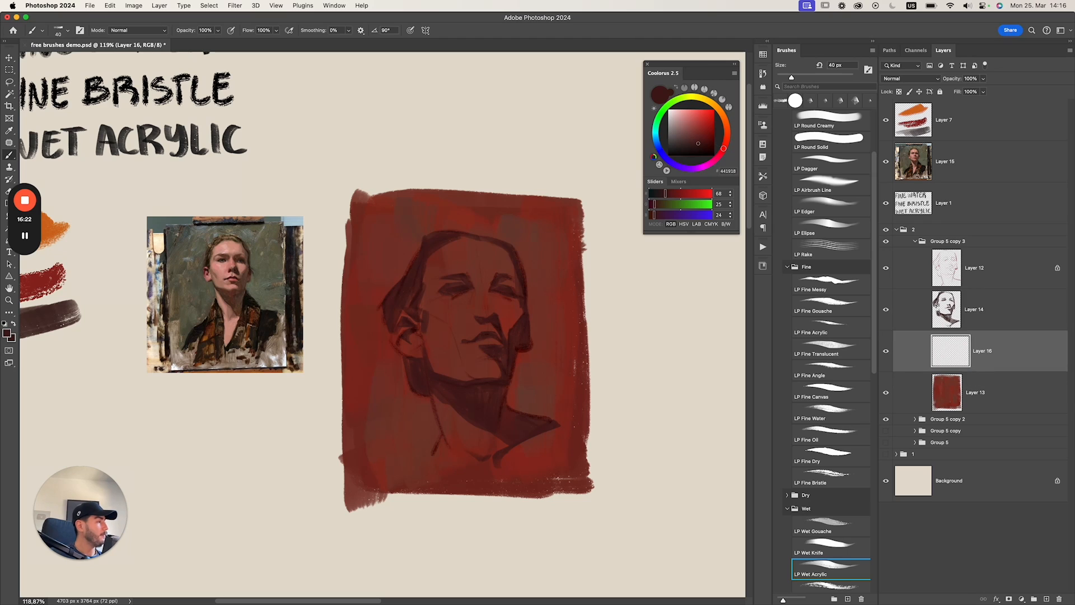
click(700, 117)
click(725, 122)
click(697, 117)
key(bracketright)
key(bracketright)
key(bracketright)
key(bracketright)
key(bracketright)
key(bracketright)
key(bracketright)
click(694, 113)
key(bracketright)
click(727, 130)
key(bracketright)
key(bracketright)
key(bracketright)
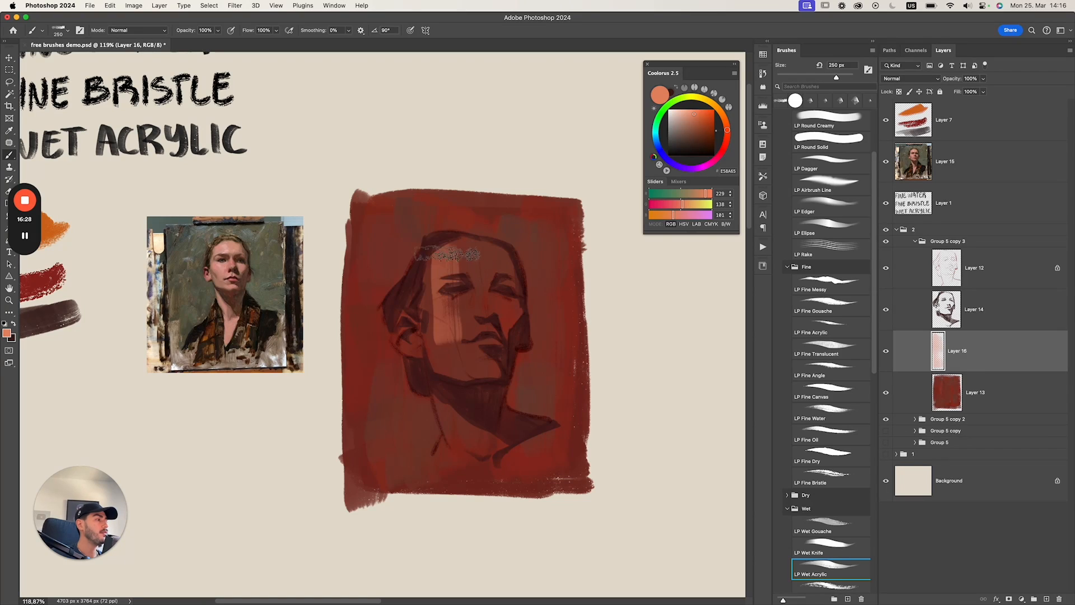
Pick a paler, less saturated skin tone and reduce the brush size.
key(bracketleft)
key(bracketleft)
key(bracketleft)
key(bracketleft)
click(687, 116)
key(bracketleft)
key(bracketleft)
drag(429, 266, 430, 329)
drag(424, 290, 423, 317)
key(super+z)
key(super+z)
Enlarge the brush and lay broad vertical skin-tone strokes over the forehead, nose and centre of the face.
key(bracketright)
key(bracketright)
key(bracketright)
key(bracketright)
key(bracketright)
key(bracketright)
key(bracketright)
mouse_move(442, 252)
mouse_down()
mouse_move(444, 341)
mouse_move(462, 280)
mouse_move(469, 330)
mouse_up()
drag(481, 262, 482, 316)
mouse_move(498, 268)
mouse_down()
mouse_move(511, 343)
mouse_move(499, 329)
mouse_move(466, 374)
mouse_up()
Fill the cheeks, mouth area and chin with skin-tone strokes using a slightly smaller brush.
key(bracketleft)
drag(436, 294, 447, 374)
mouse_move(421, 309)
mouse_down()
mouse_move(437, 378)
mouse_move(452, 374)
mouse_up()
drag(466, 327, 477, 369)
mouse_move(469, 292)
mouse_down()
mouse_move(484, 376)
mouse_move(486, 296)
mouse_move(504, 366)
mouse_up()
Carry the skin tone from the cheek onto the lit neck and collarbone, with the brush between 125 and 175 px.
key(bracketleft)
mouse_move(518, 292)
mouse_down()
mouse_move(501, 351)
mouse_move(473, 369)
mouse_move(459, 447)
mouse_up()
drag(454, 392, 479, 468)
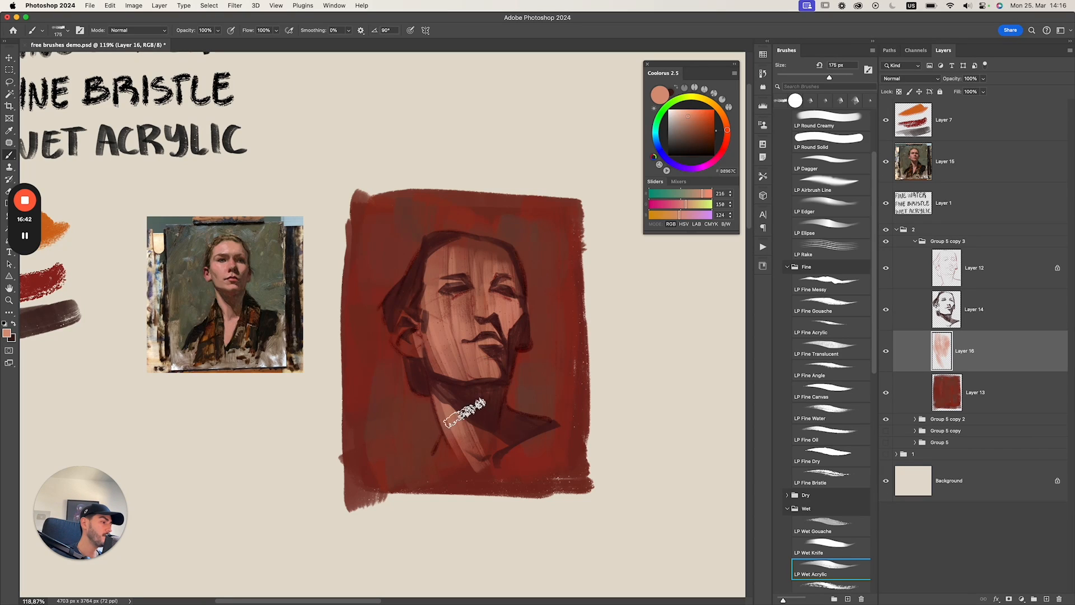
key(bracketleft)
key(bracketleft)
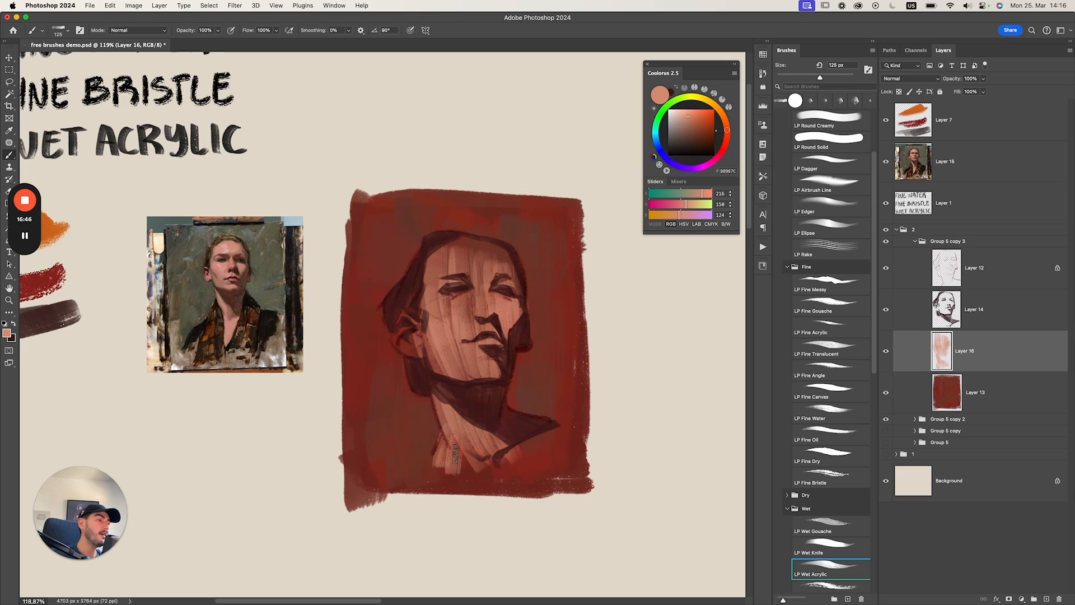
key(bracketright)
mouse_move(465, 449)
mouse_down()
mouse_move(493, 453)
mouse_move(471, 464)
mouse_move(531, 442)
mouse_up()
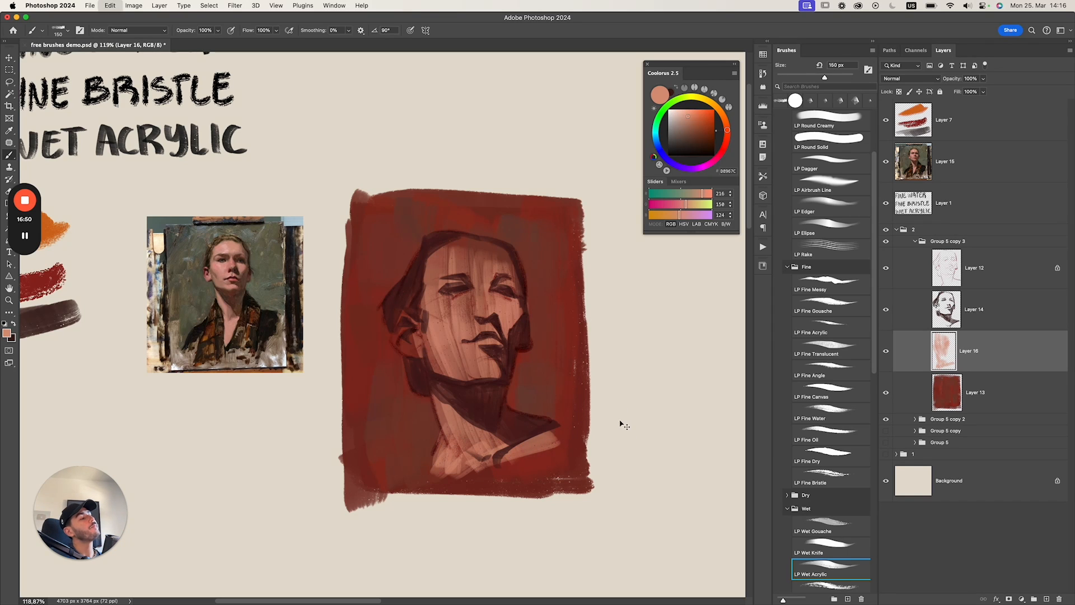
key(bracketright)
key(bracketleft)
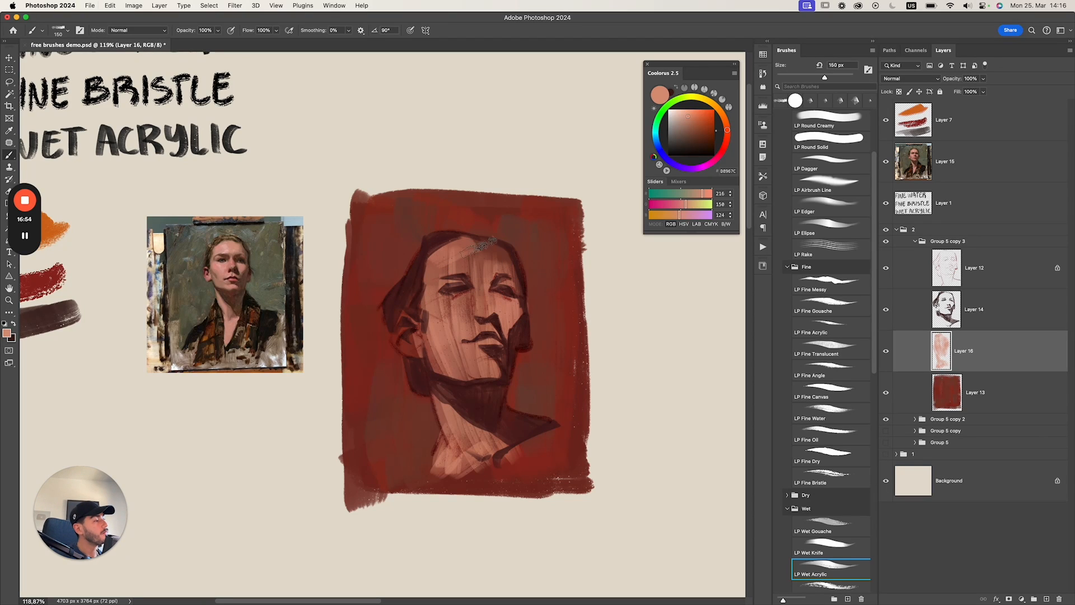
key(bracketright)
mouse_move(493, 254)
mouse_down()
mouse_move(470, 261)
mouse_move(465, 297)
mouse_up()
mouse_move(479, 254)
mouse_down()
mouse_move(451, 282)
mouse_move(442, 277)
mouse_move(452, 273)
mouse_up()
key(super+z)
key(super+z)
Paint the lit parts of the ear in the pale skin tone with a smaller brush.
key(bracketleft)
key(bracketleft)
key(bracketleft)
mouse_move(419, 307)
mouse_down()
mouse_move(414, 354)
mouse_move(402, 342)
mouse_move(398, 356)
mouse_move(397, 337)
mouse_up()
key(bracketright)
key(bracketright)
key(bracketleft)
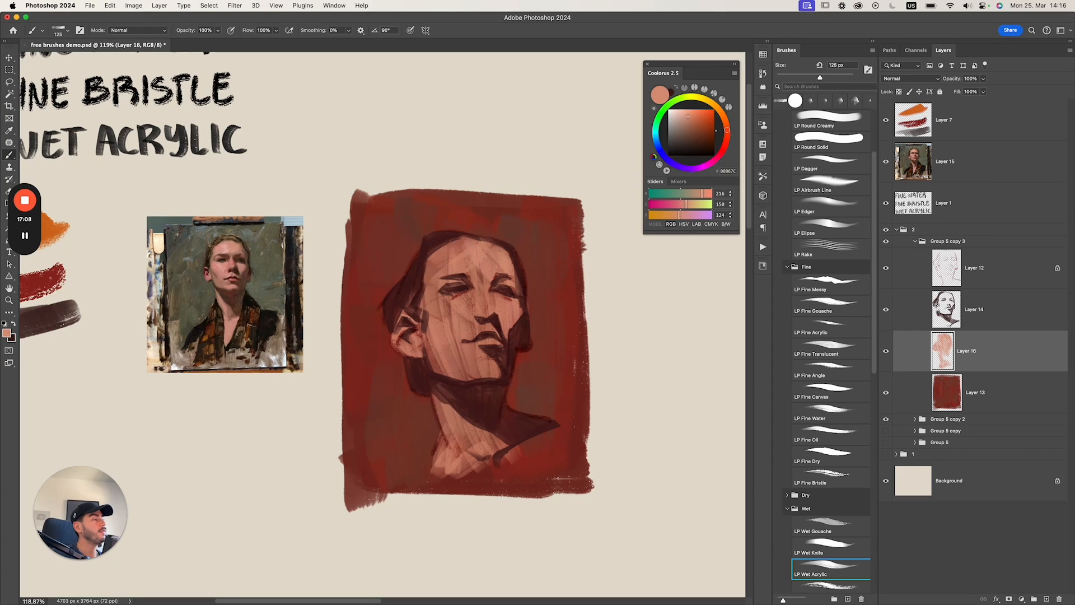
key(bracketright)
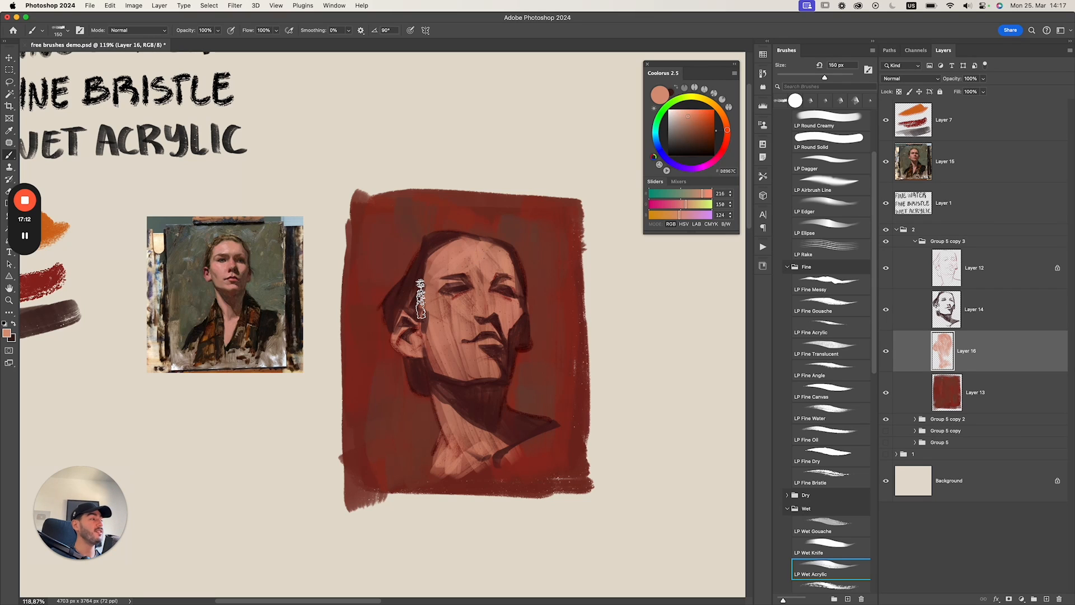
Pick a saturated red-orange paint colour and adjust Layer 16 with Hue/Saturation to hue +1 and saturation +27.
click(727, 138)
drag(688, 116, 699, 118)
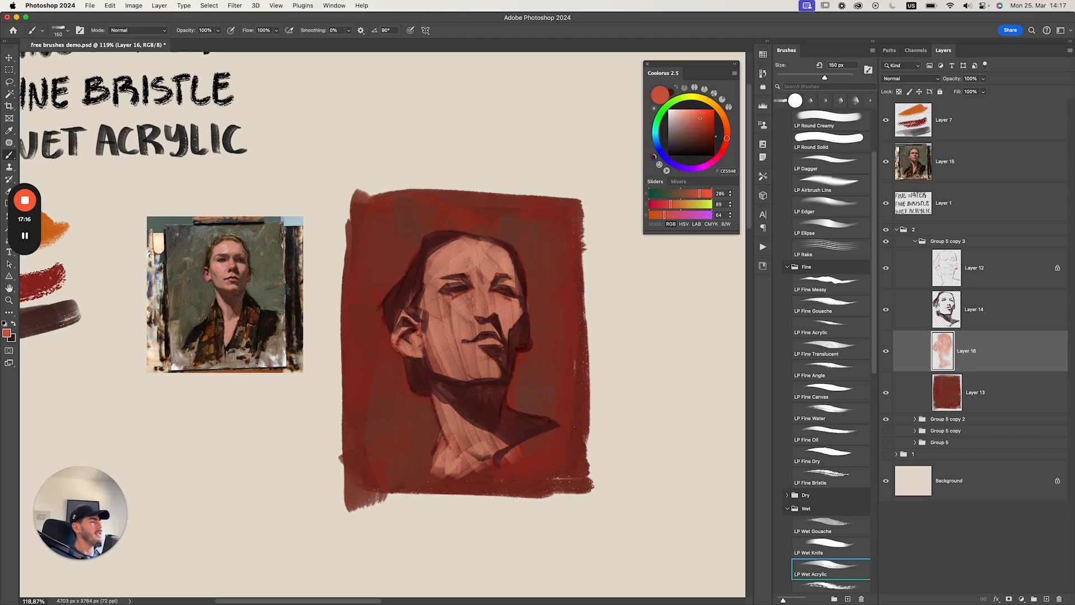
key(super+u)
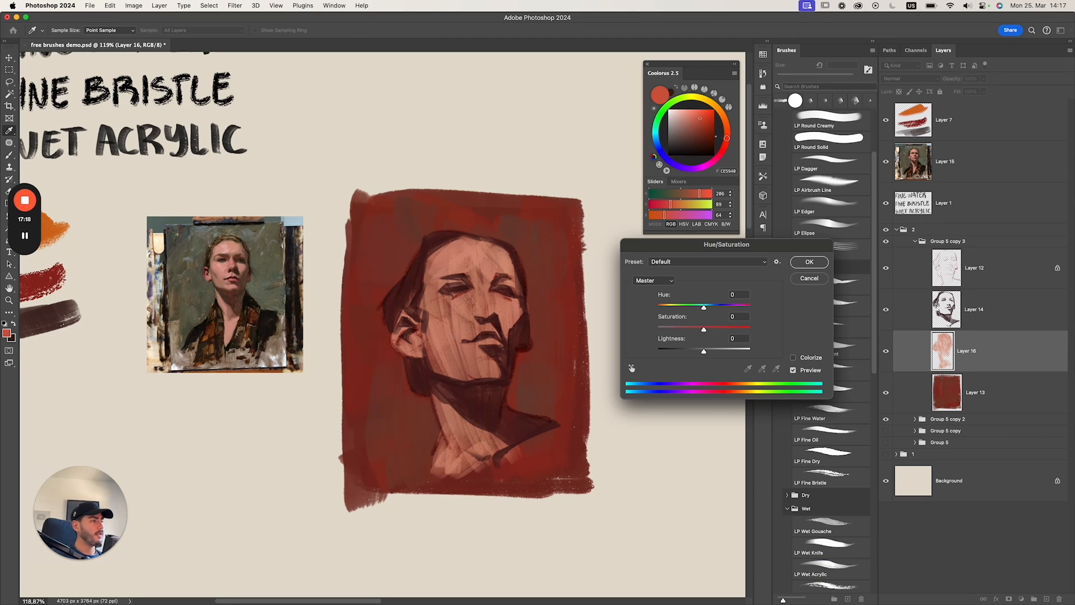
drag(726, 244, 747, 239)
drag(724, 302, 738, 324)
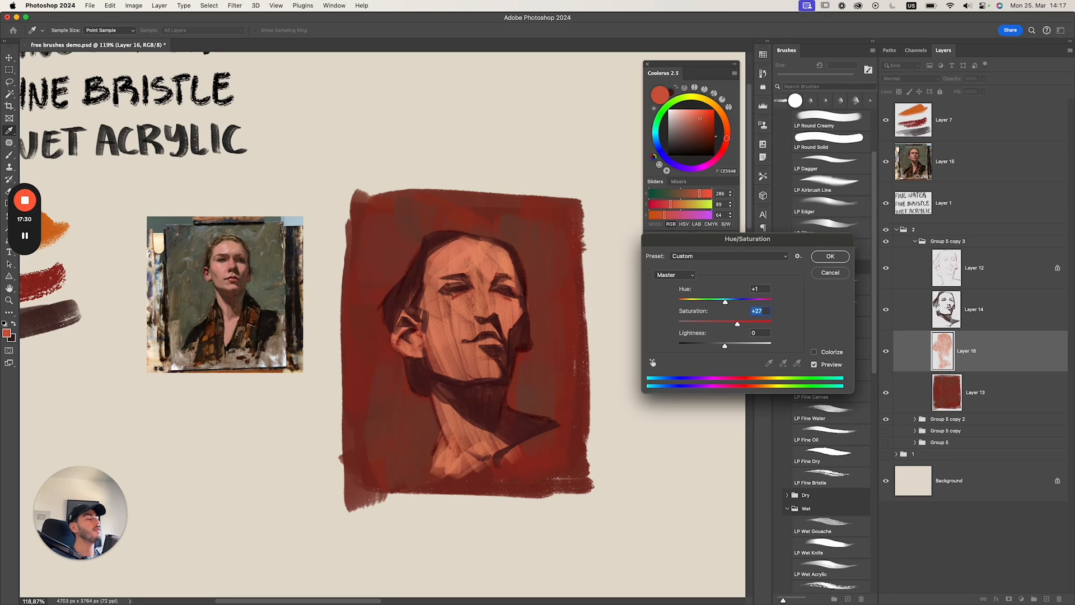
key(Return)
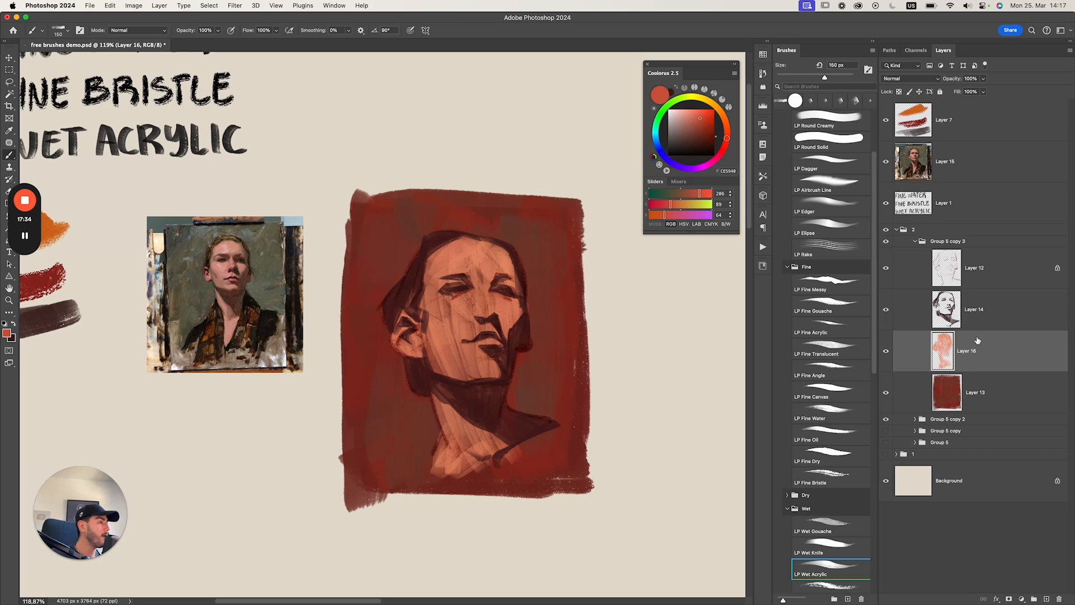
Add a new layer above Layer 16 and choose a warm red based on the sampled cheek tone.
click(703, 117)
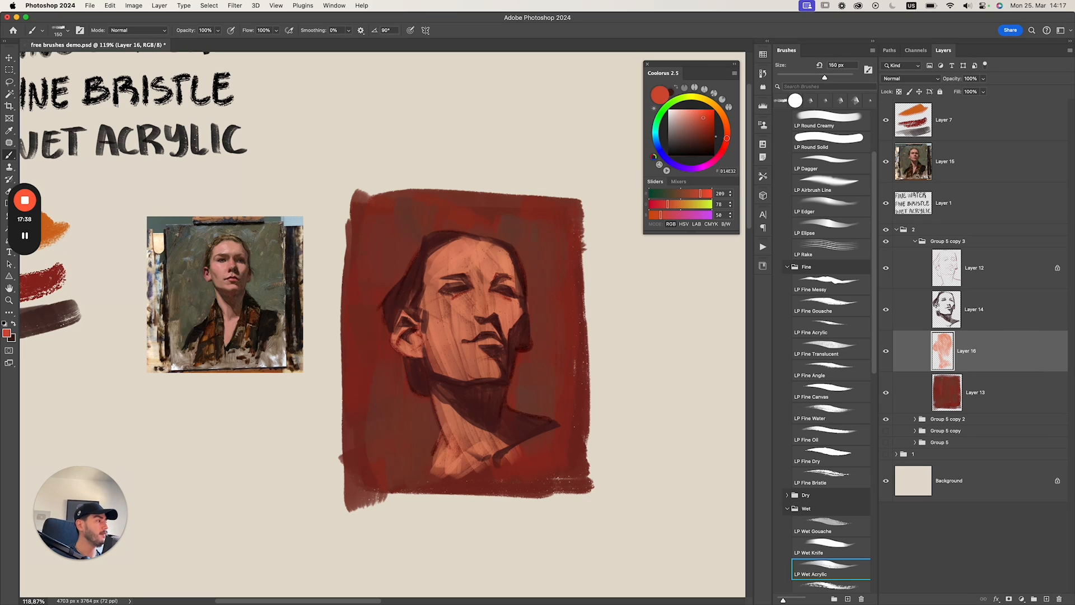
key(super+shift+alt+n)
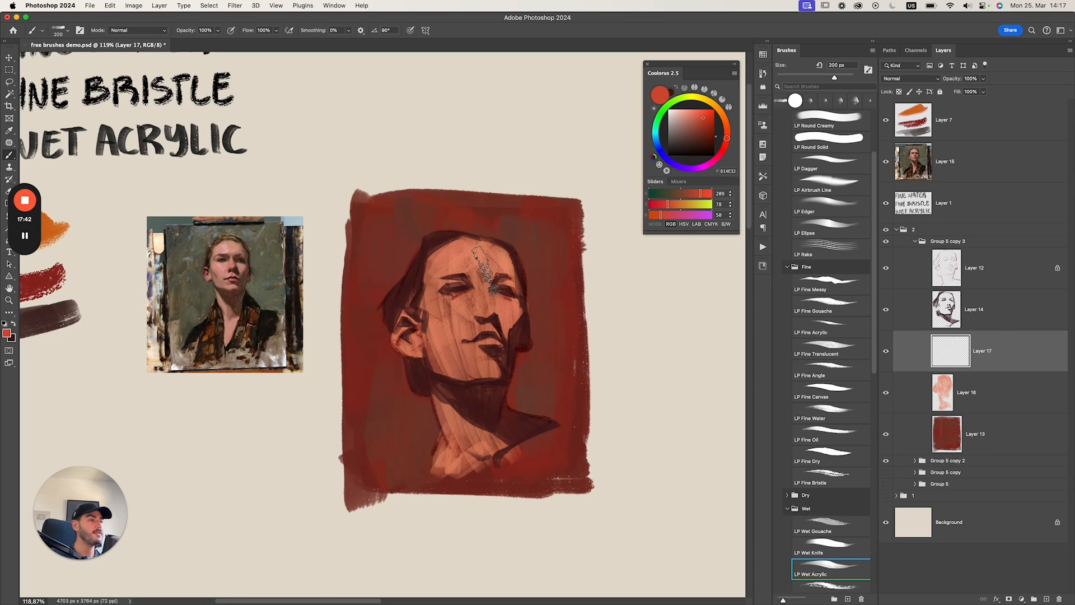
alt+click(466, 311)
click(698, 118)
click(726, 139)
Tint the nose and lips with the warm red, reducing the brush to 125 px.
key(bracketleft)
mouse_move(492, 303)
mouse_down()
mouse_move(473, 316)
mouse_move(500, 311)
mouse_up()
key(super+z)
key(bracketleft)
key(bracketleft)
drag(479, 340, 501, 344)
key(super+z)
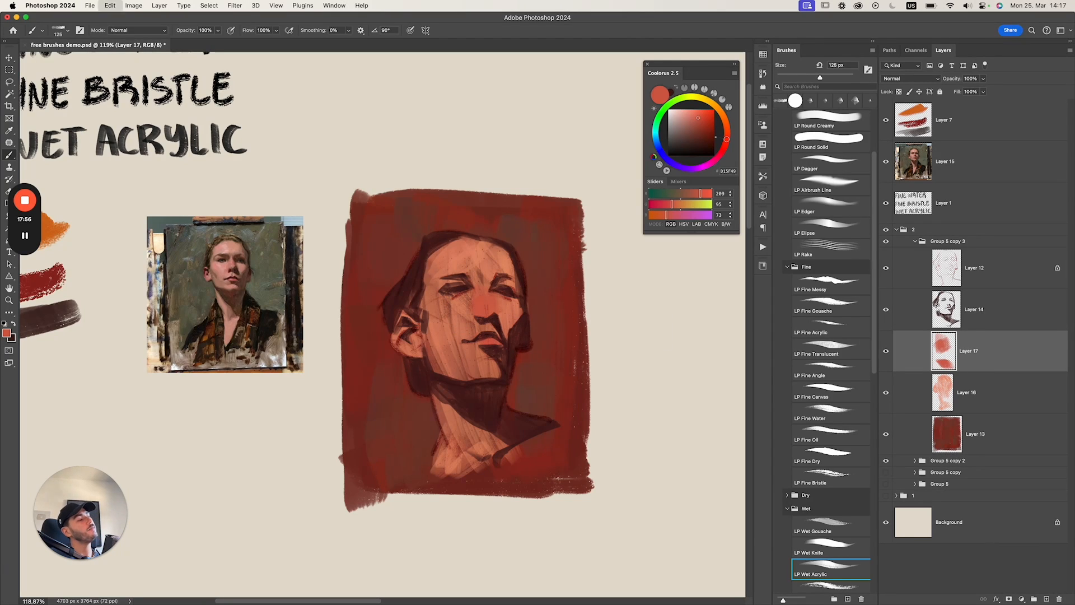
Enlarge the brush and add a warm red blush to both cheeks.
key(bracketright)
key(bracketright)
key(bracketright)
mouse_move(421, 303)
mouse_down()
mouse_move(448, 306)
mouse_move(431, 246)
mouse_move(447, 318)
mouse_move(434, 302)
mouse_move(462, 307)
mouse_move(448, 292)
mouse_move(543, 296)
mouse_move(520, 320)
mouse_up()
key(super+z)
key(bracketleft)
key(bracketleft)
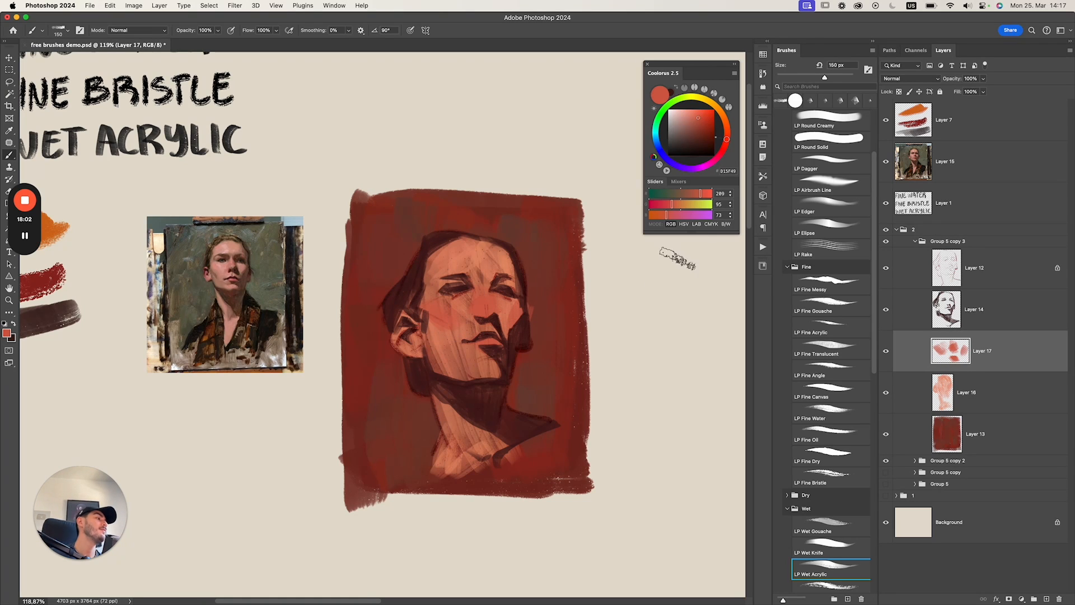
alt+click(235, 271)
alt+click(226, 268)
drag(445, 350, 465, 380)
key(super+z)
key(super+z)
mouse_move(432, 344)
mouse_down()
mouse_move(439, 376)
mouse_move(462, 372)
mouse_up()
key(super+z)
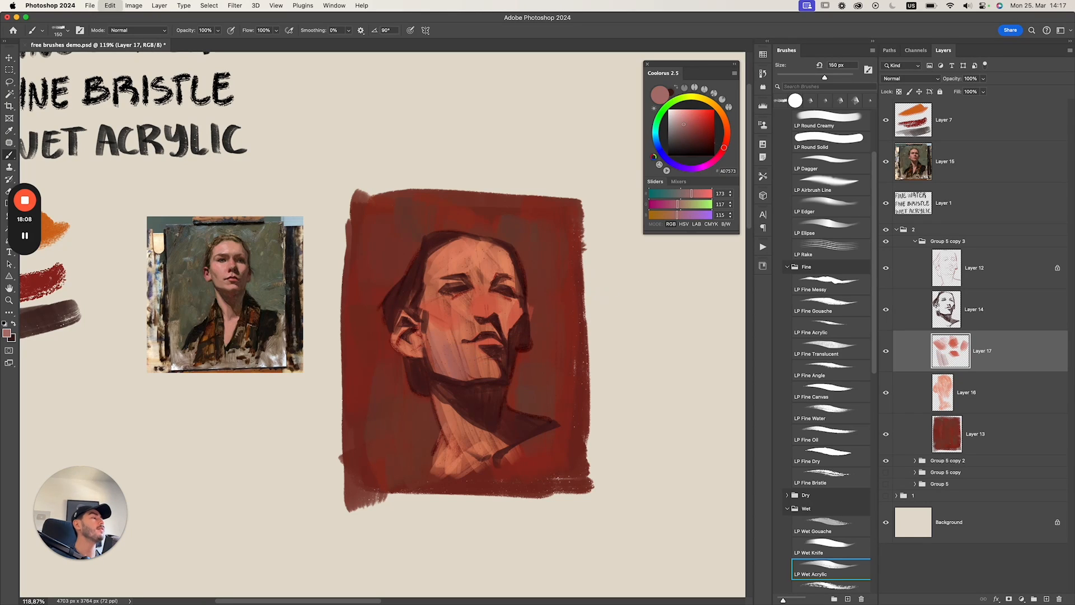
Paint a muted brownish tone over the lower cheek and jaw, resample it there and reduce the brush to 125 px.
alt+click(465, 318)
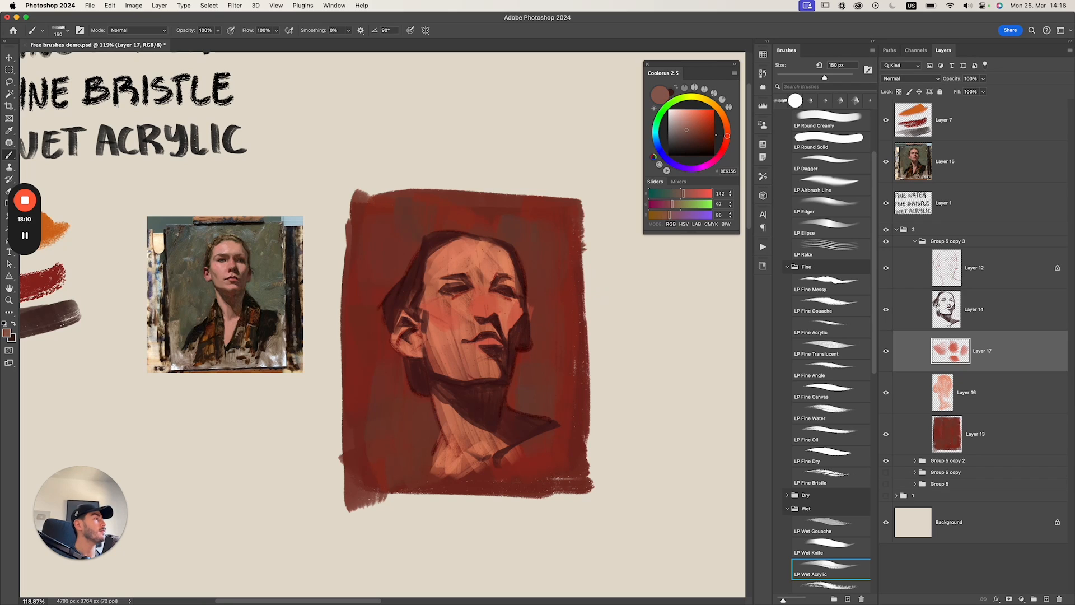
mouse_move(433, 345)
mouse_down()
mouse_move(444, 379)
mouse_move(438, 332)
mouse_move(469, 370)
mouse_up()
alt+click(449, 354)
key([)
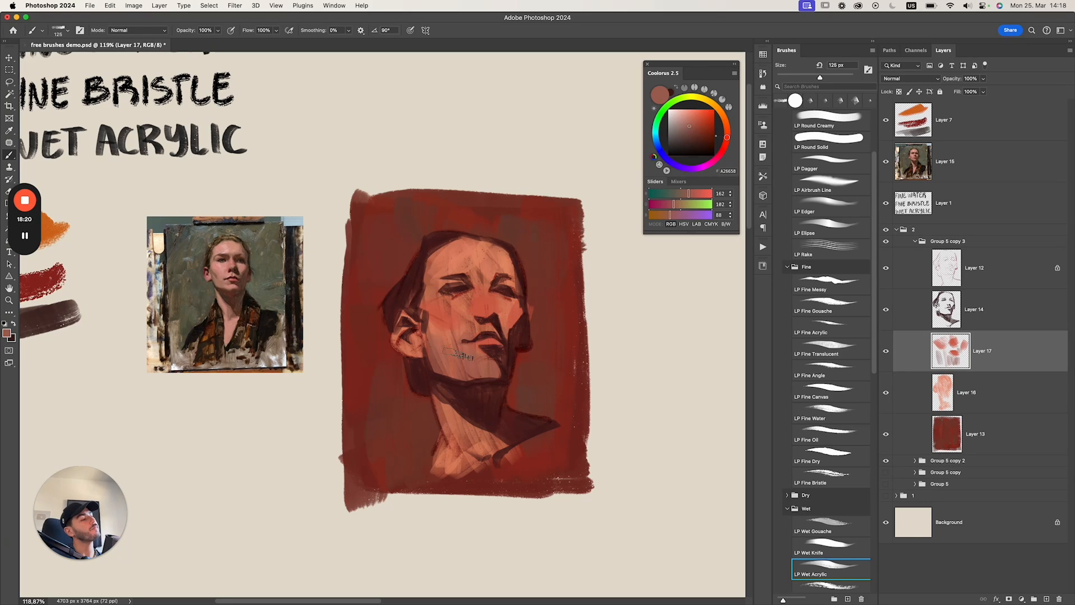
Mix a muted skin tone and blend the area around the mouth and chin, reducing the brush to 80 px.
alt+click(463, 331)
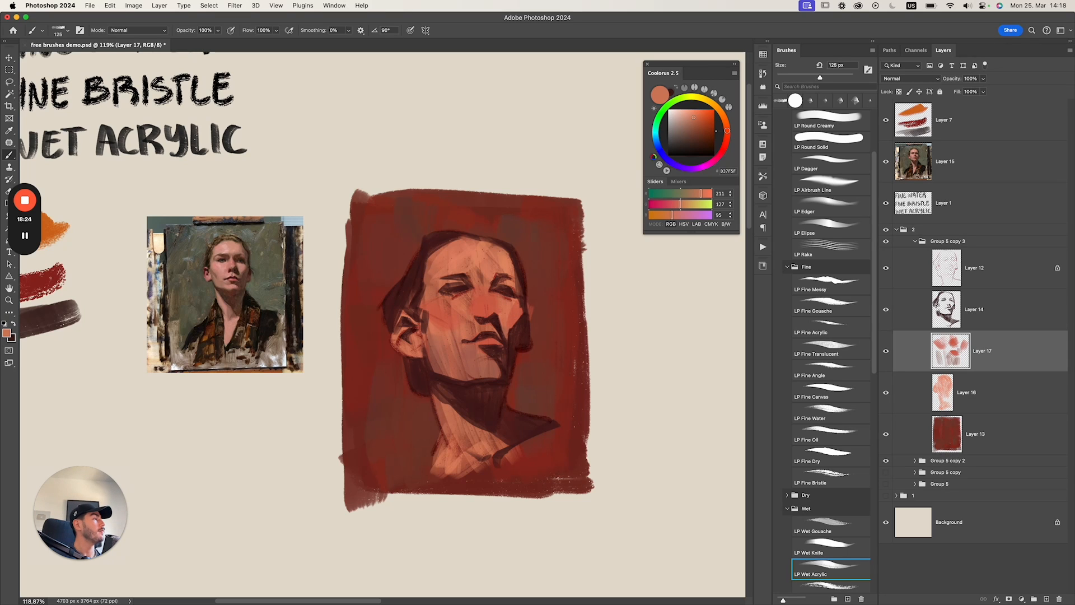
key(])
drag(671, 214, 694, 193)
key(super+z)
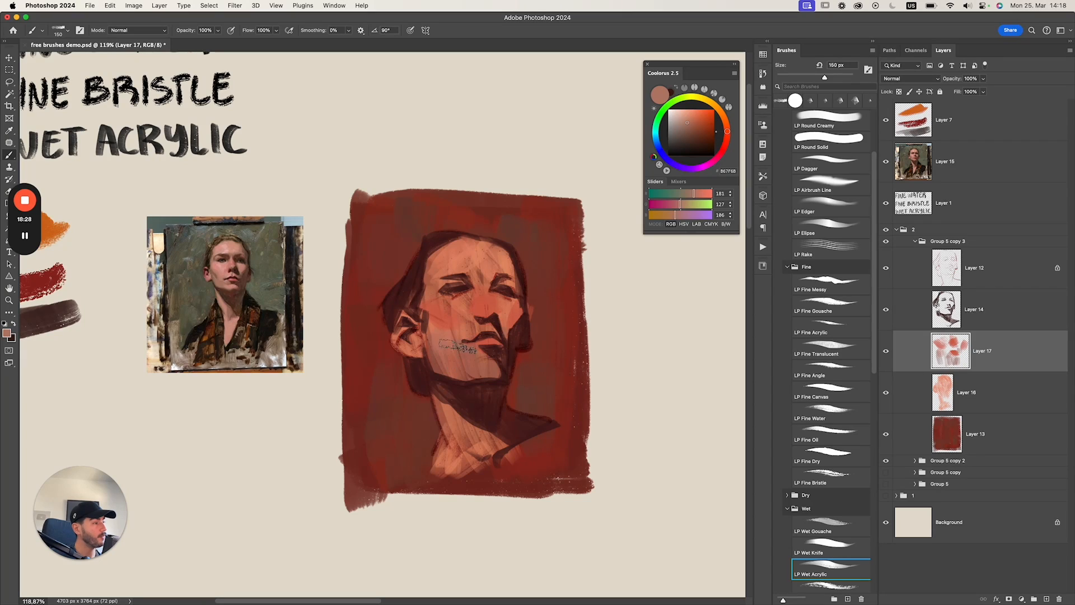
key(bracketleft)
key(bracketleft)
key(bracketleft)
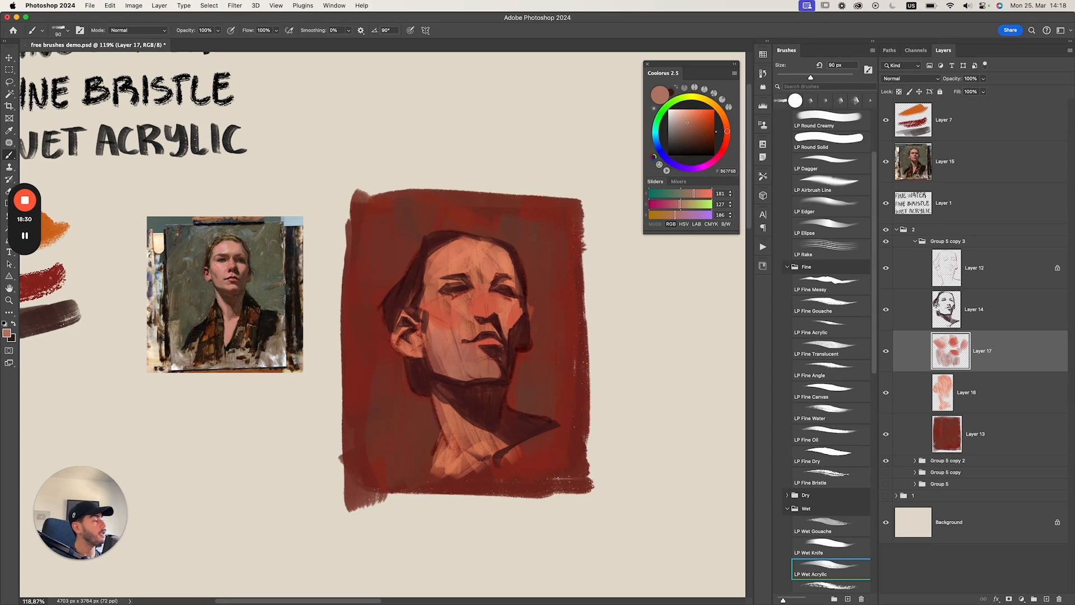
key(bracketright)
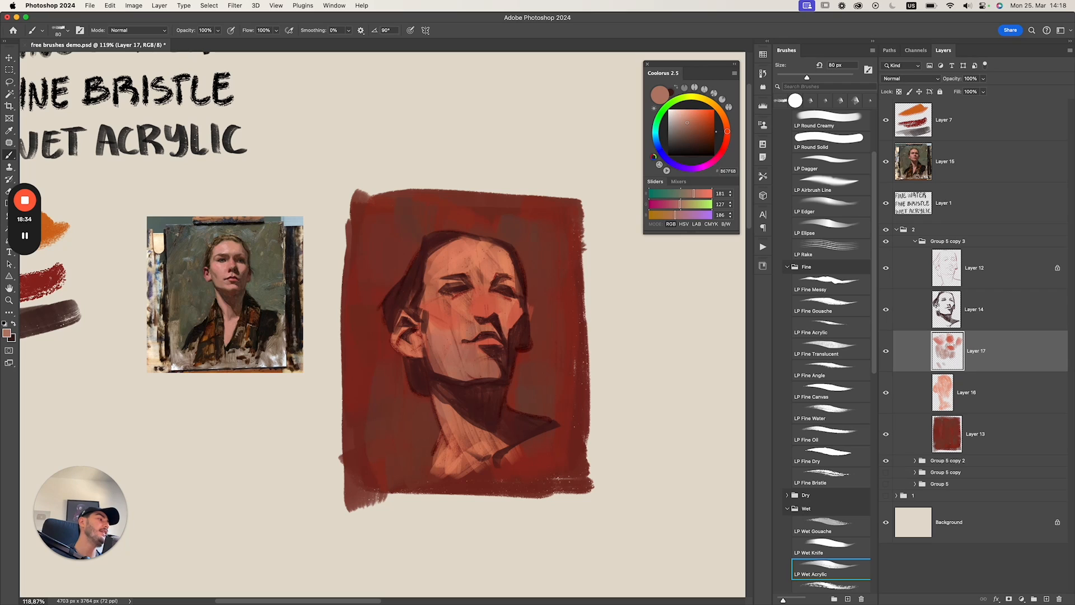
key(super+z)
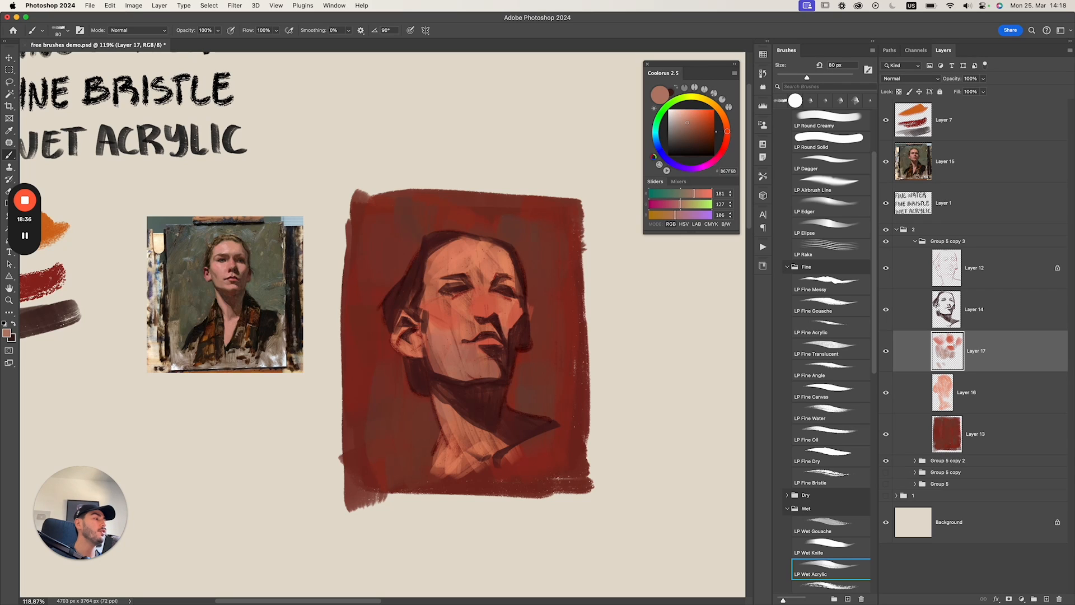
key(super+z)
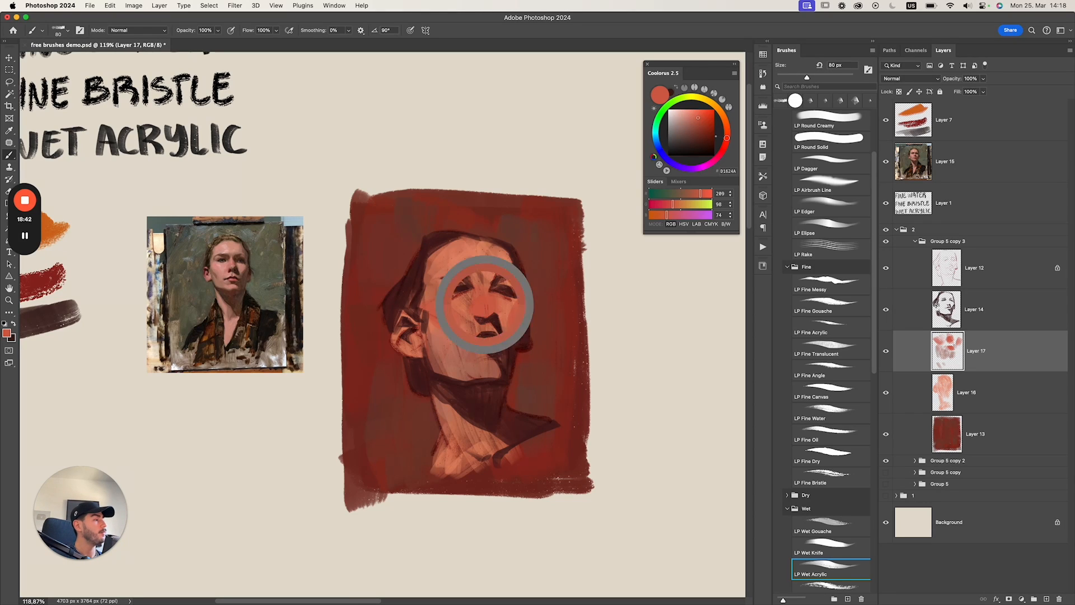
Pick a deeper red and glaze it over the ear, setting the brush to 90 px.
click(707, 122)
key(])
mouse_move(412, 328)
mouse_down()
mouse_move(398, 351)
mouse_move(413, 346)
mouse_up()
key(super+z)
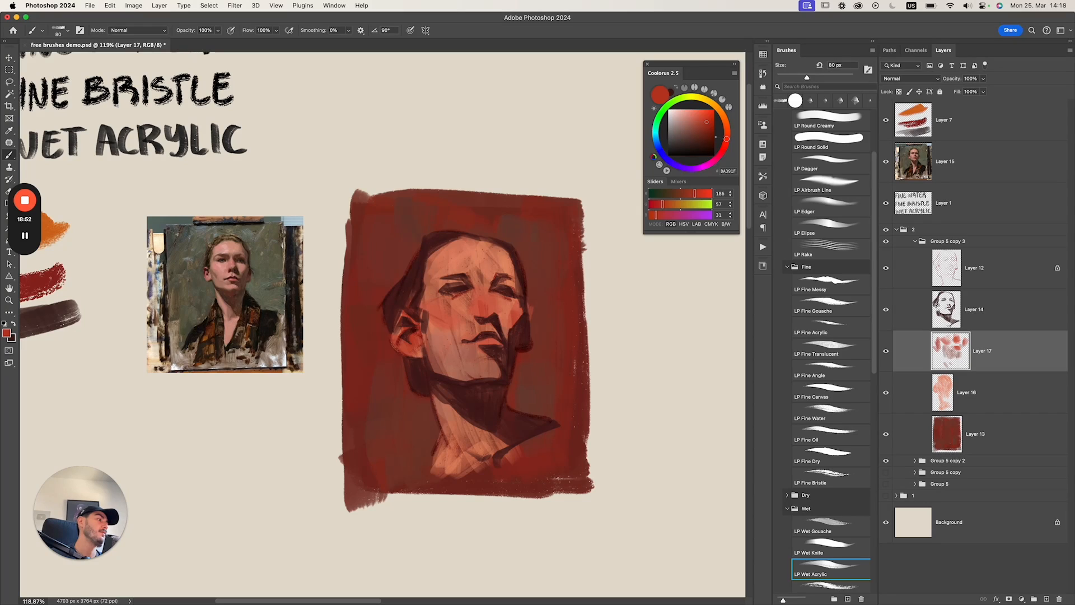
key(bracketright)
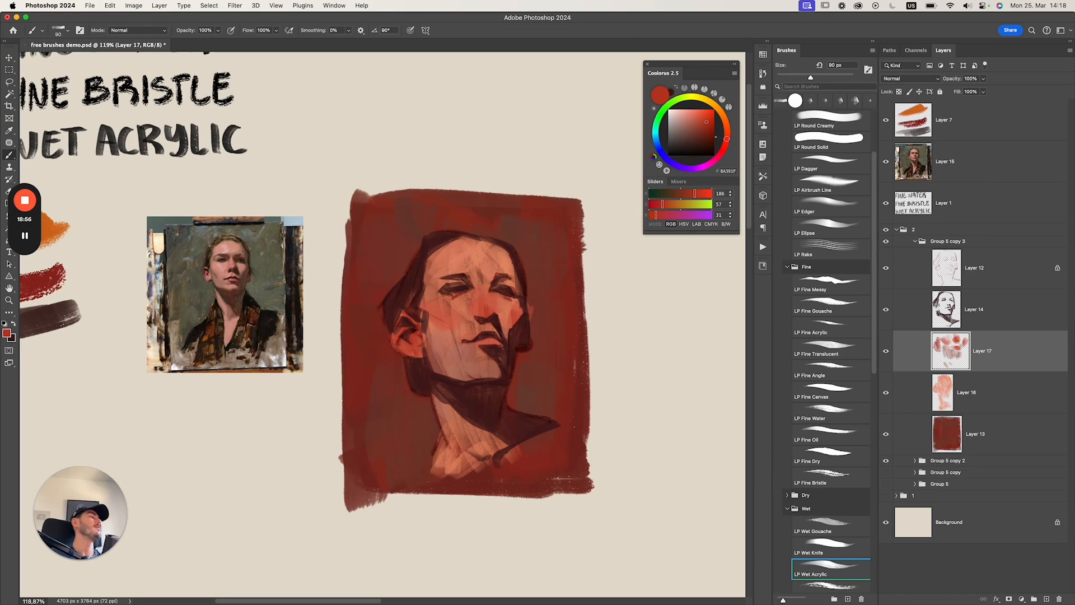
Sample skin tones from the cheek and forehead and refine the nose and brow area with the brush between 80 and 100 px.
alt+click(464, 321)
key(bracketright)
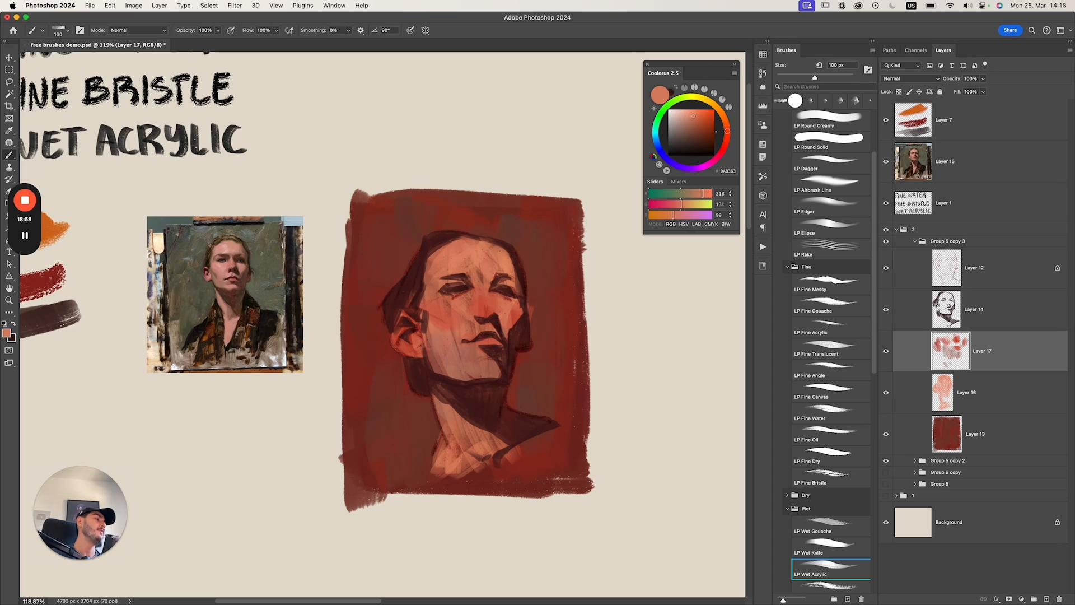
alt+click(465, 252)
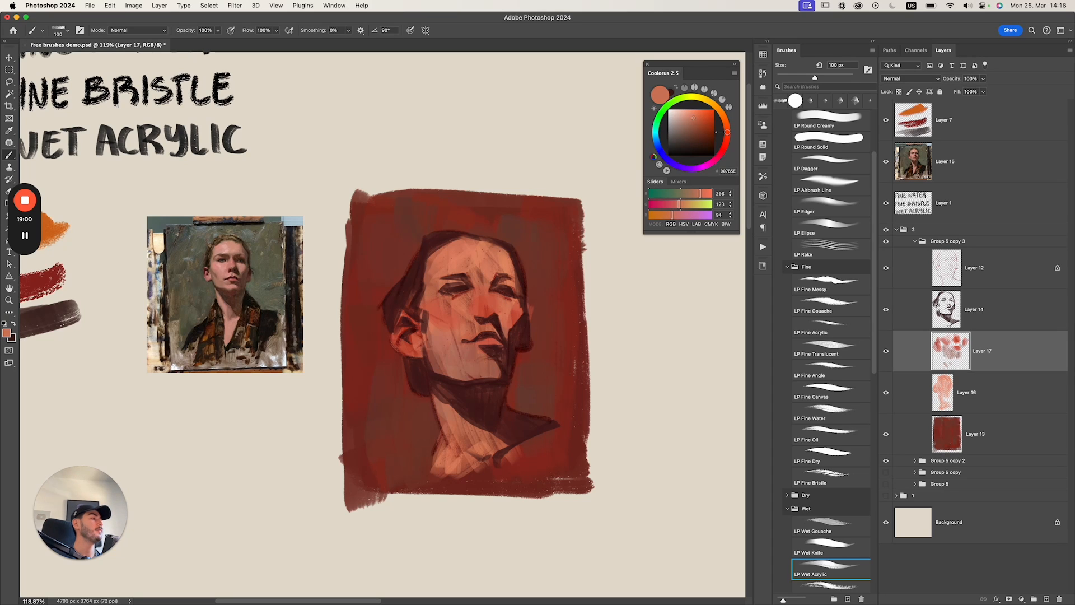
key(bracketleft)
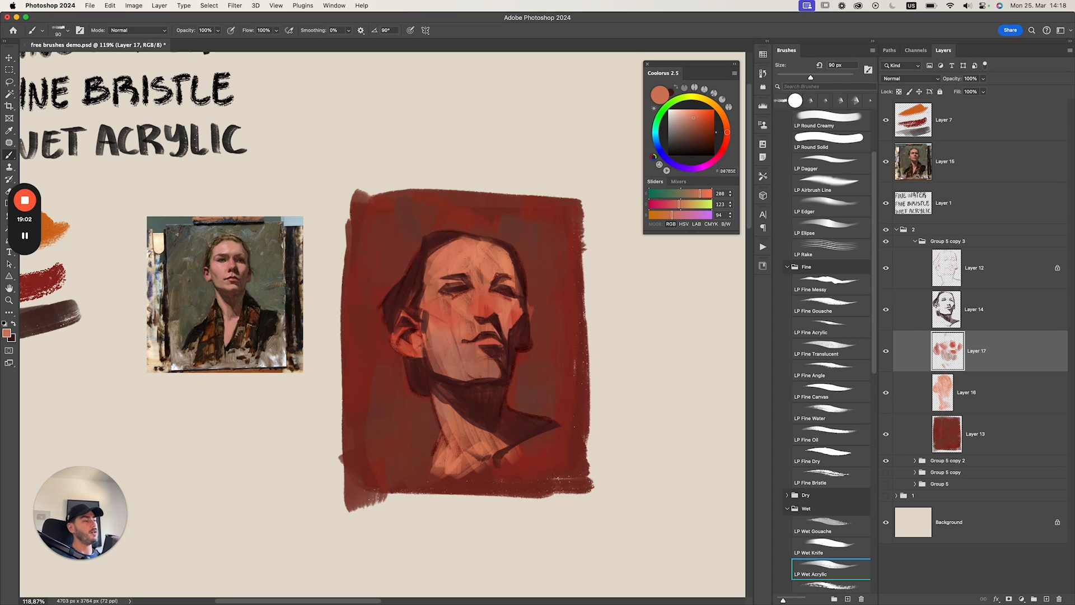
alt+click(470, 324)
key(bracketleft)
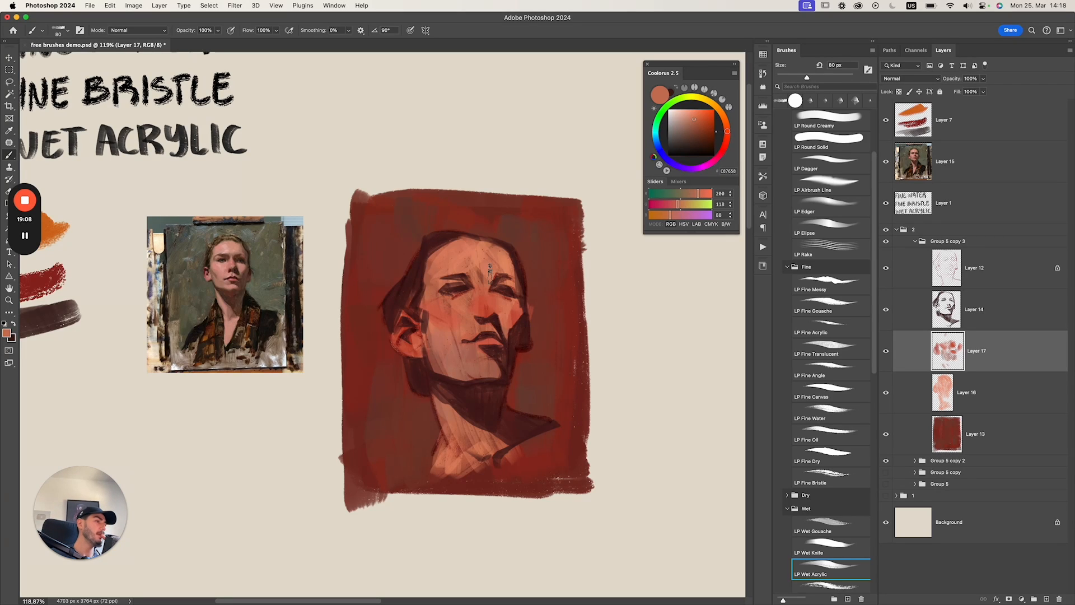
Select Layer 14 and sample the dark red from the neck shadow.
key(alt+bracketright)
alt+click(484, 395)
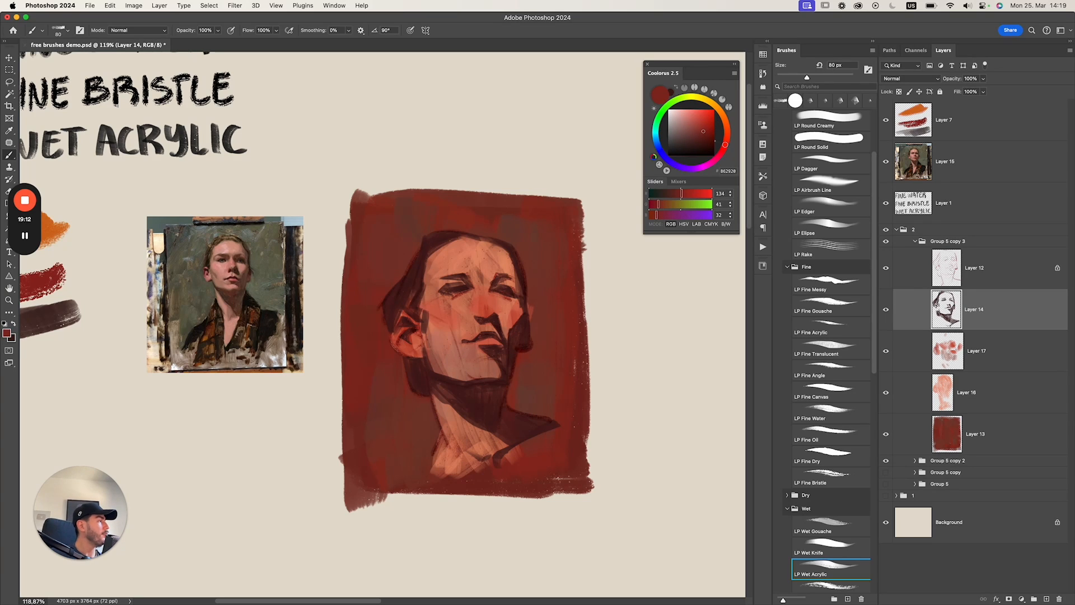
Duplicate the collapsed Group 5 copy 3, expand the duplicate and hide Group 5 copy 3 and Group 5 copy 2.
click(912, 229)
click(948, 241)
click(914, 241)
key(super+j)
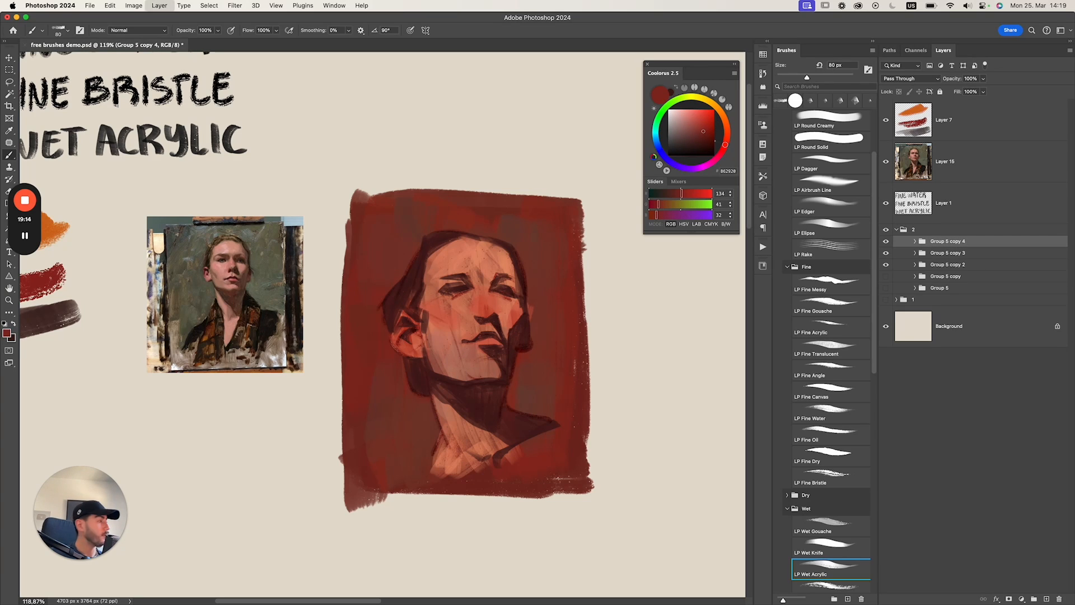
click(915, 241)
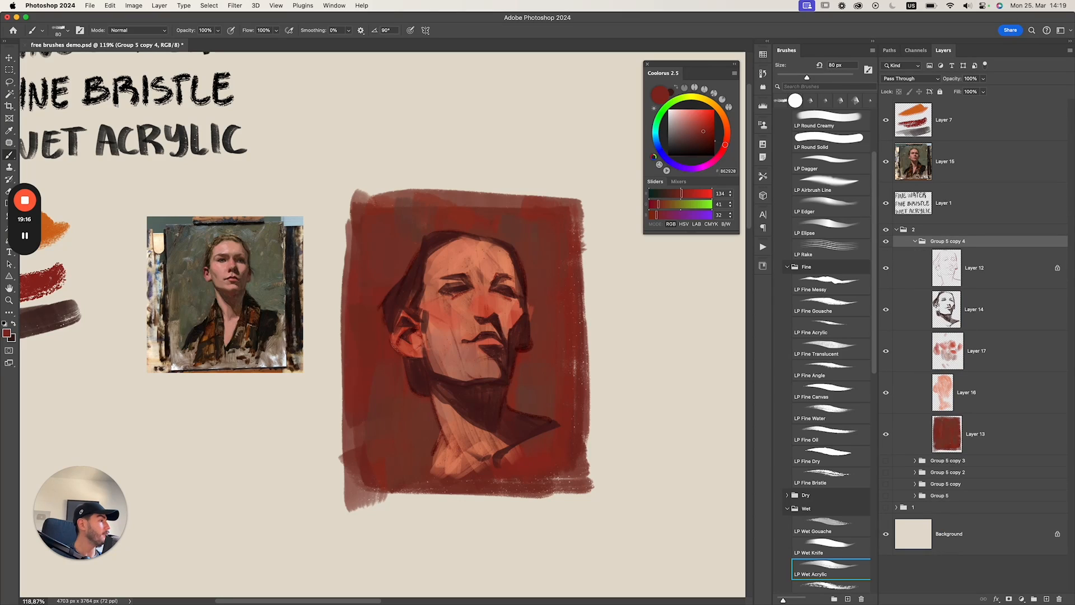
click(885, 241)
click(886, 241)
click(885, 460)
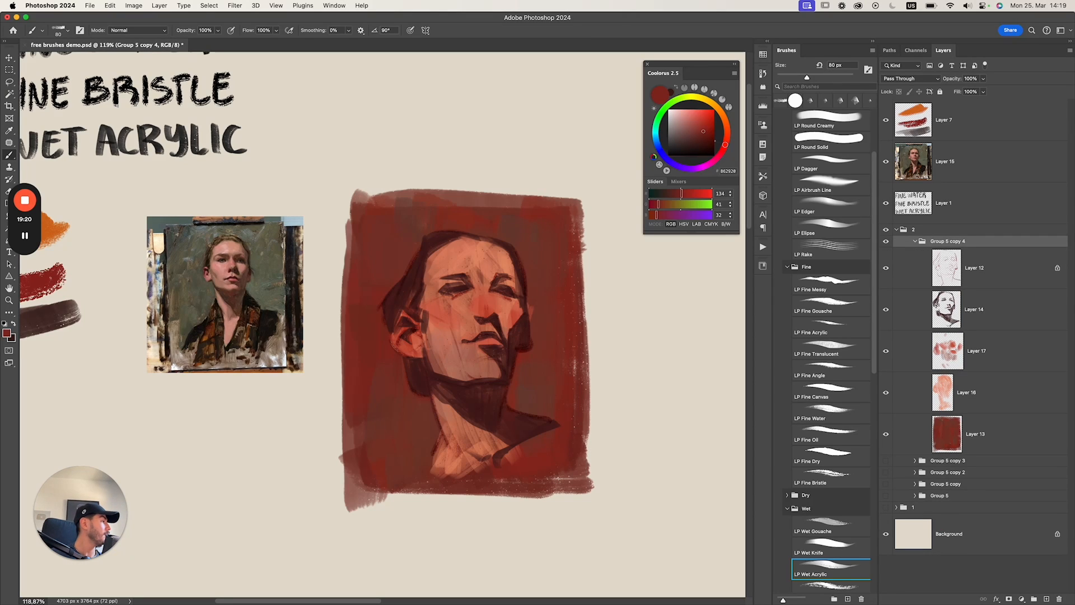
Merge Layer 17 down into Layer 16 and select Layer 14.
click(976, 351)
key(super+e)
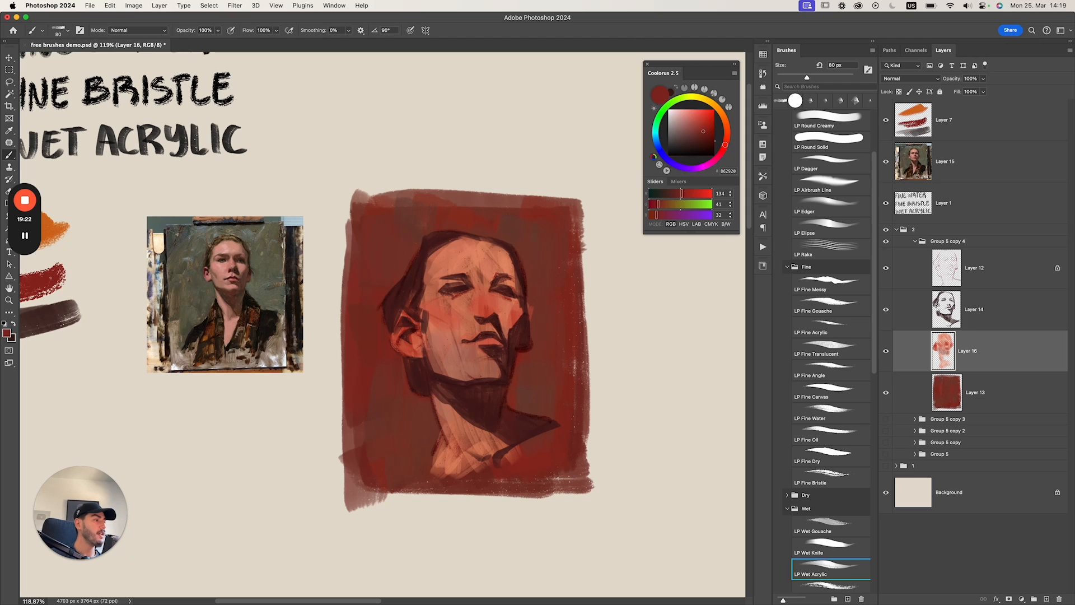
click(977, 309)
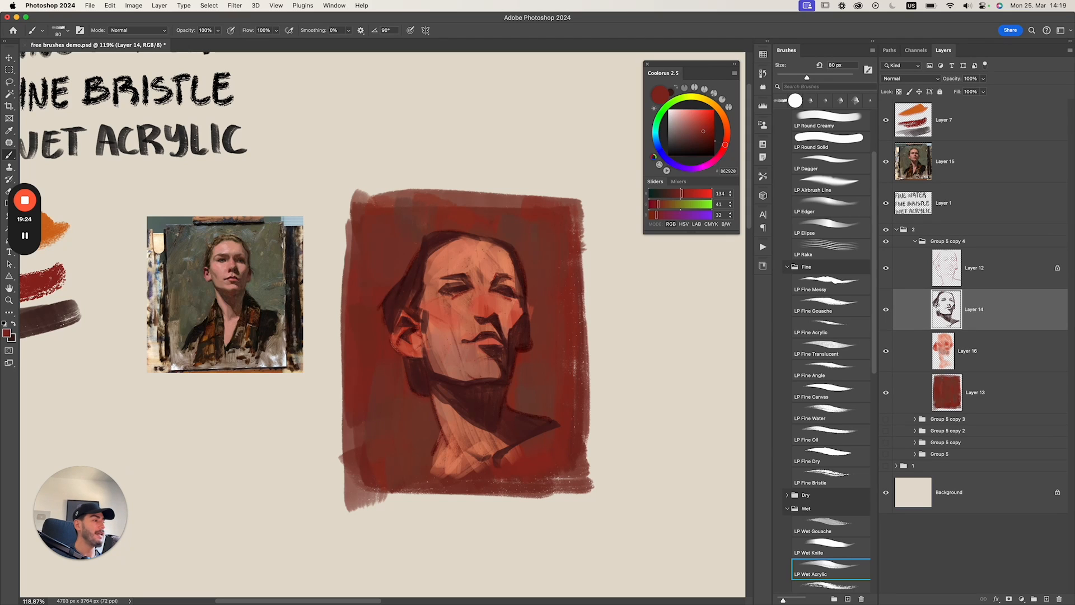
Lock Layer 14's transparent pixels and tint its shadows with dark red, RGB 116, 22, 22, using the brush at 100 to 125 px.
key(x)
drag(702, 132, 703, 124)
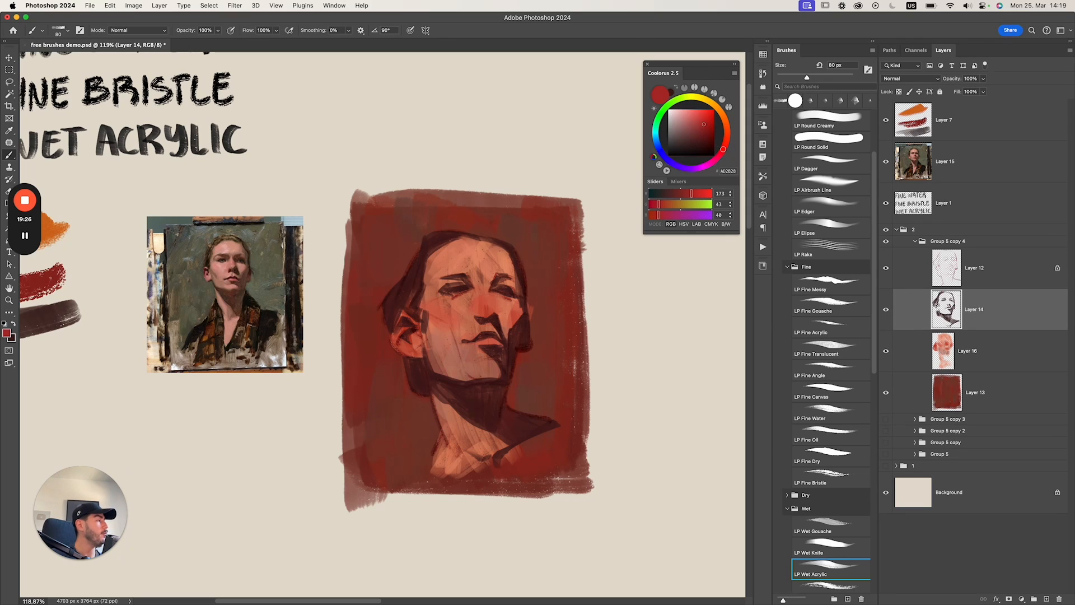
alt+click(420, 375)
key(bracketright)
key(bracketright)
key(bracketright)
key(bracketright)
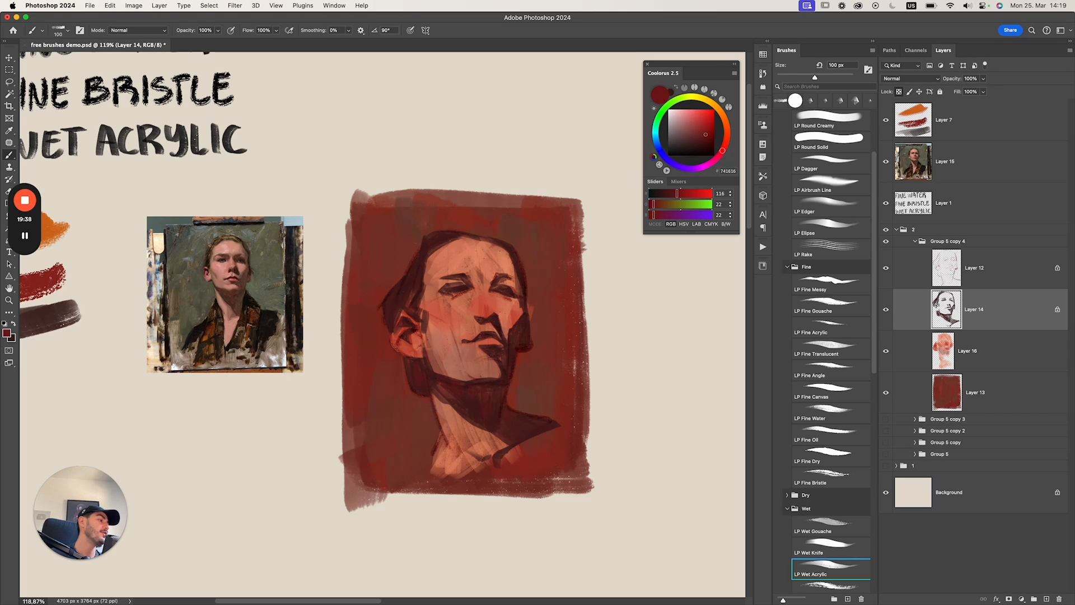
key(bracketright)
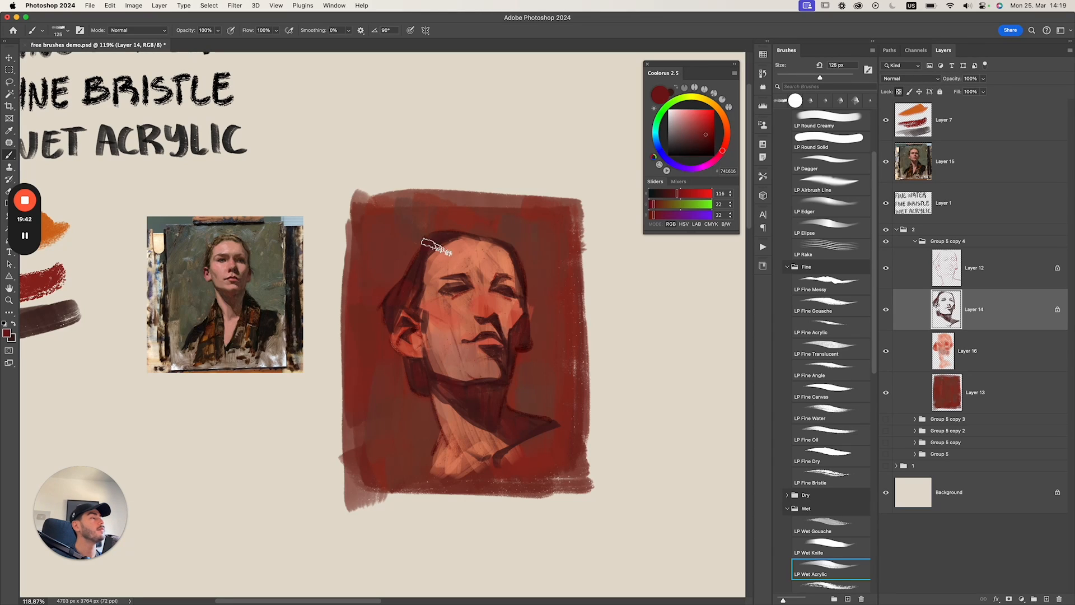
Glaze dark purple, RGB 48, 27, 54, over the hair and neck shadows with the brush at 150 to 175 px.
key(bracketright)
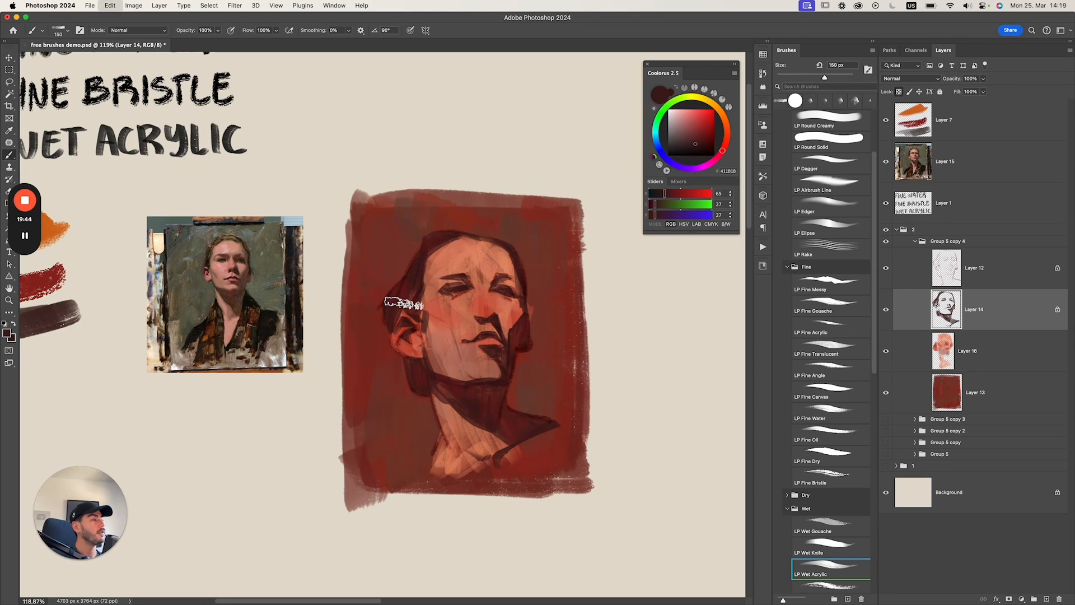
click(661, 193)
key(bracketright)
key(super+z)
mouse_move(442, 307)
mouse_down()
mouse_move(409, 302)
mouse_move(403, 281)
mouse_up()
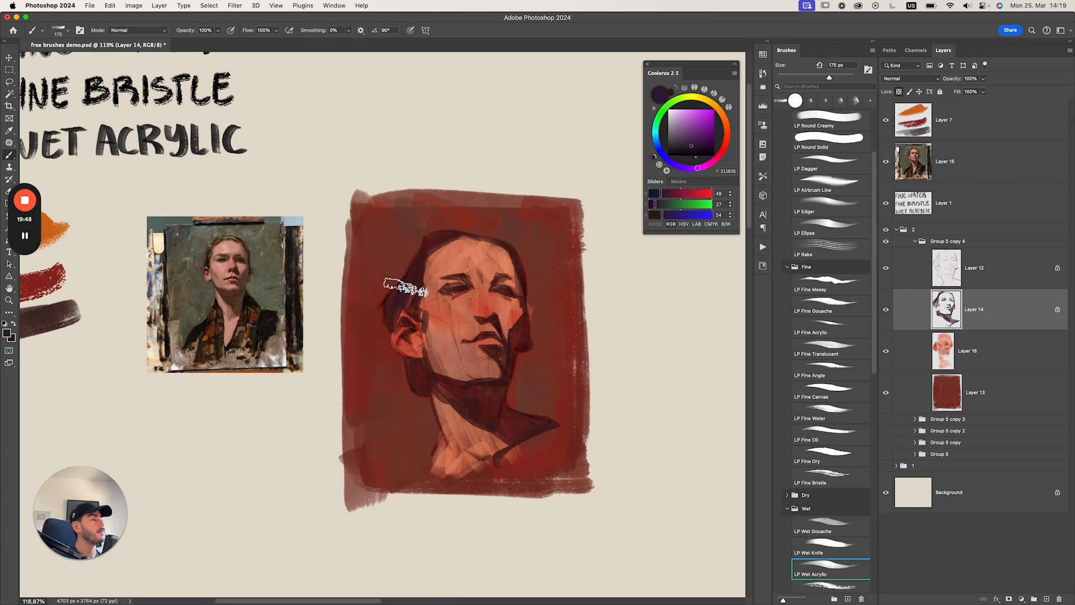
key(bracketleft)
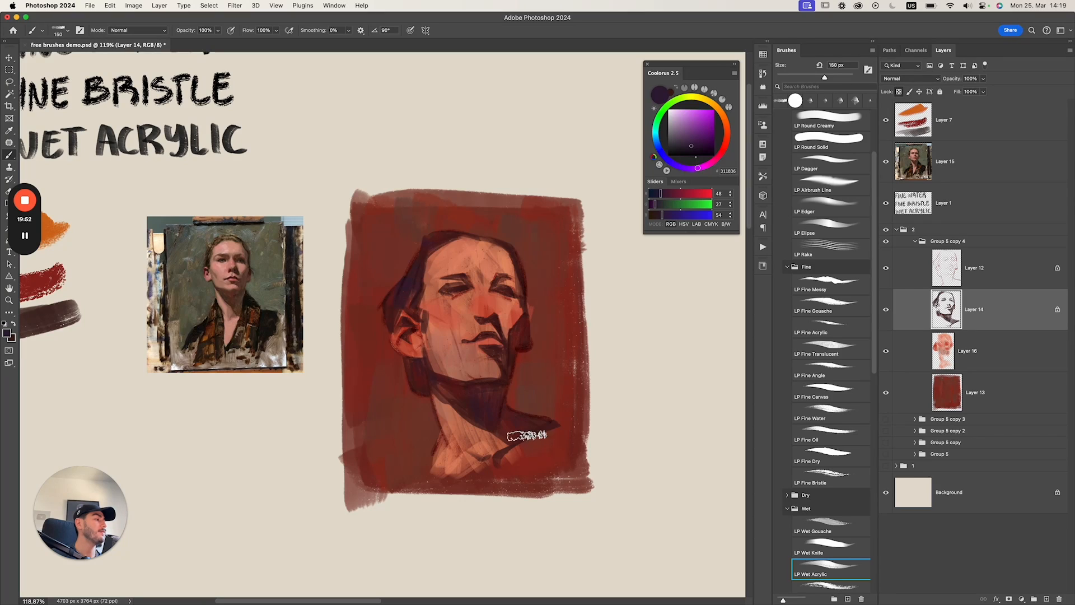
Pick a saturated red, RGB 150, 10, 23, and tint the shadow edges of the face with the brush at 100 px.
key(bracketleft)
click(721, 153)
click(708, 137)
key(bracketleft)
key(super+z)
click(711, 129)
key(bracketright)
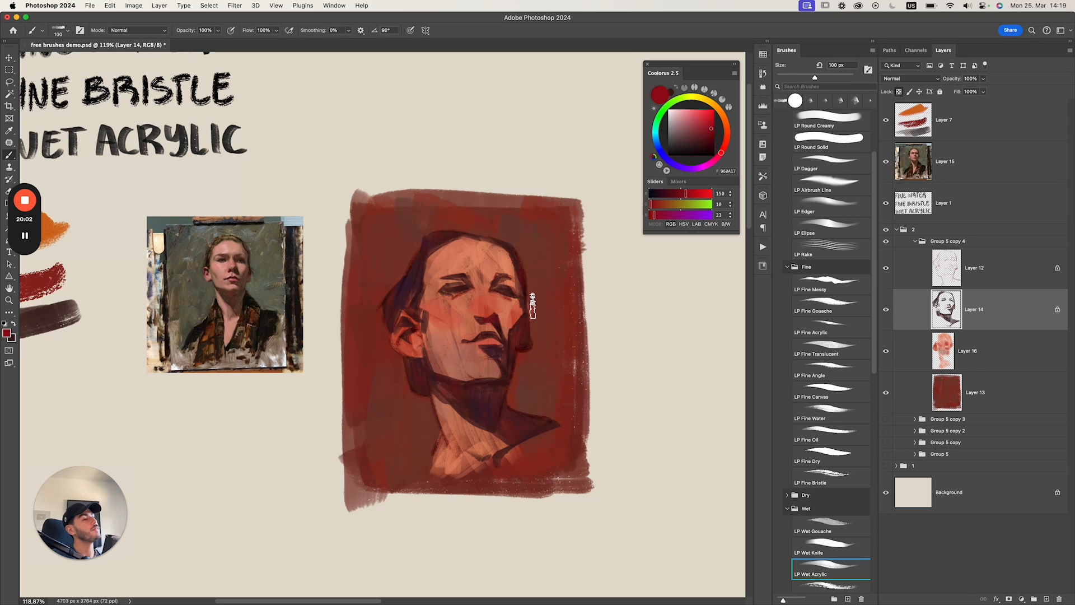
Examine the whole portrait beside the reference, and look at Layer 12 and Layer 14.
key(z)
drag(562, 343, 493, 342)
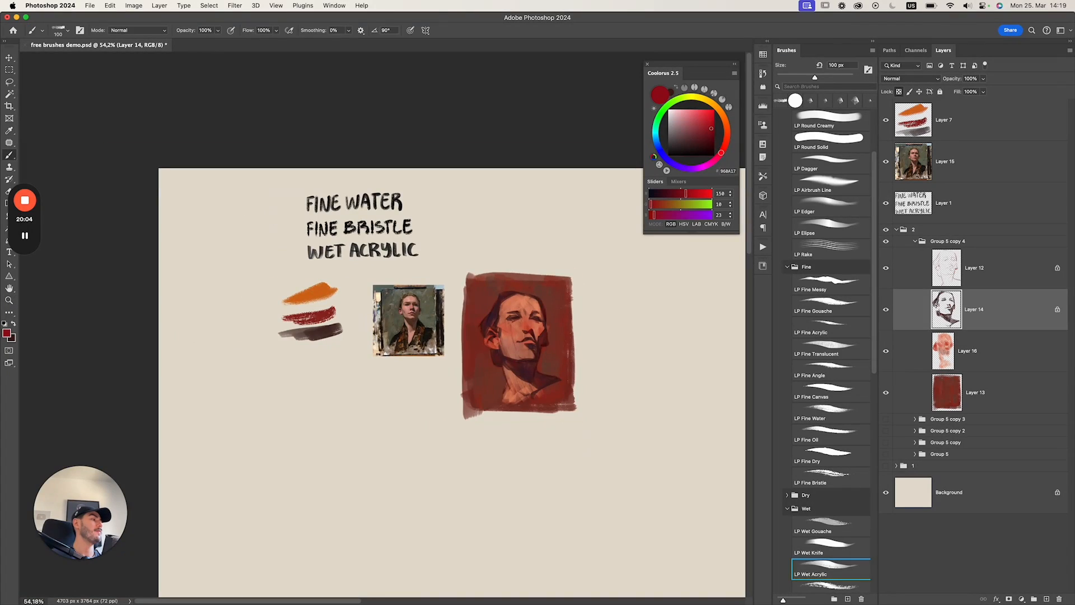
key(z)
drag(564, 318, 643, 318)
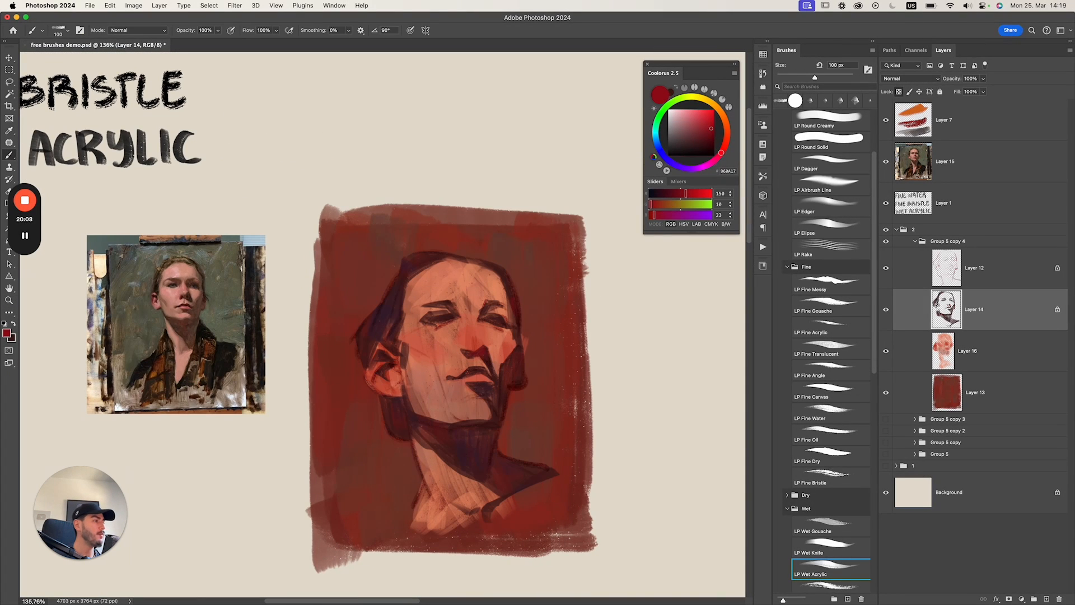
key(z)
drag(469, 227, 455, 227)
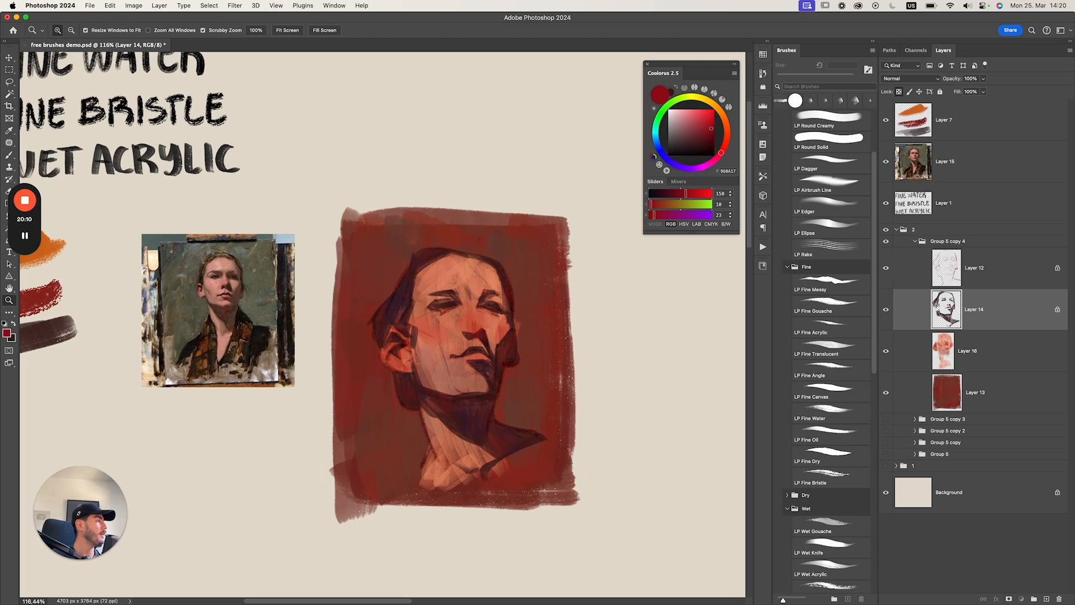
click(974, 268)
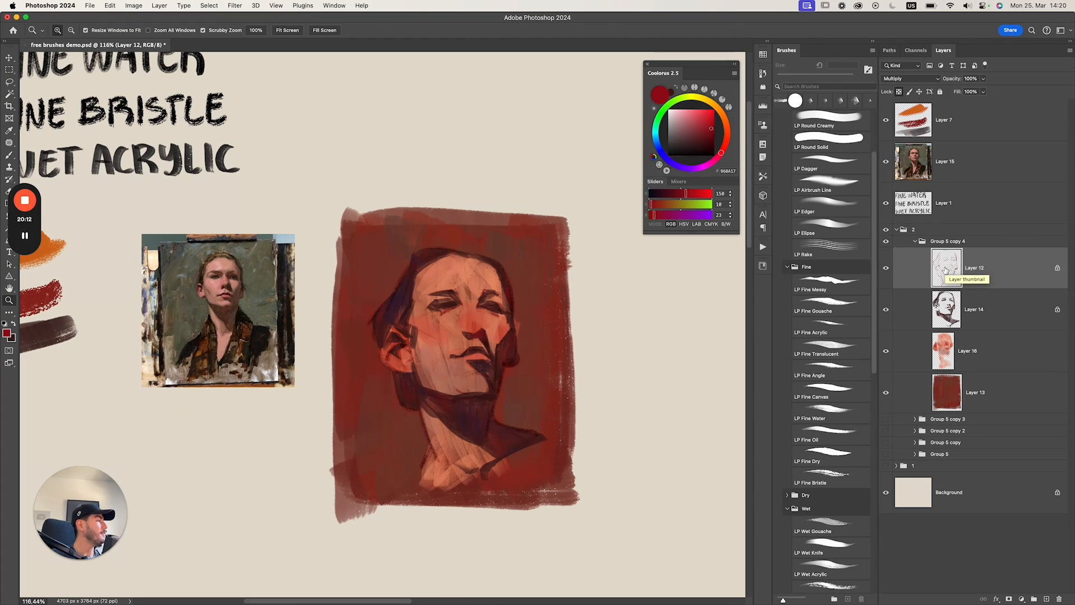
click(939, 306)
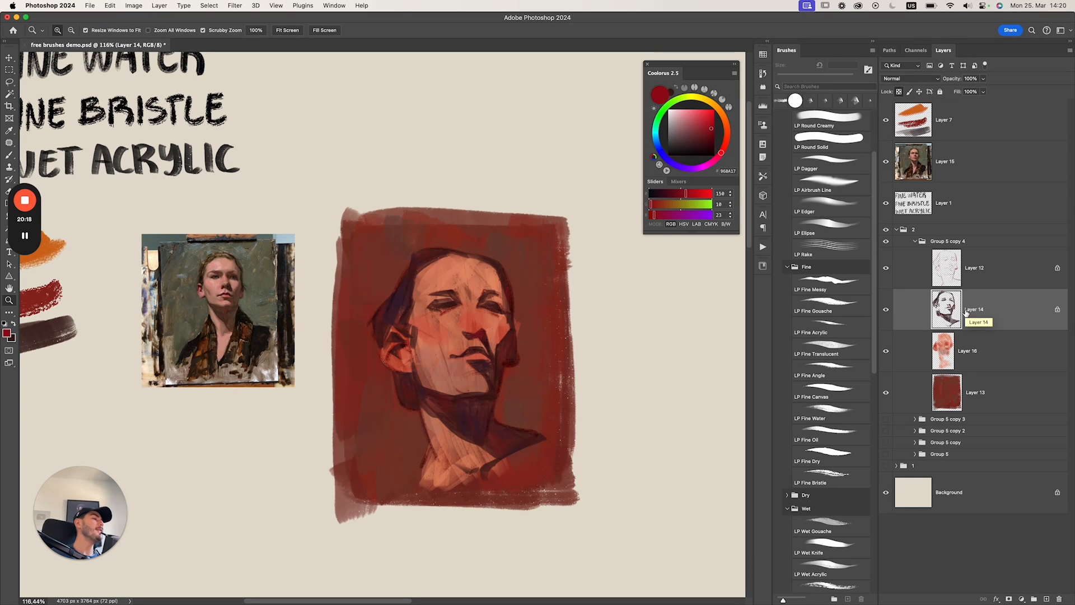
Check the portrait's light and dark values in a grayscale proof and return to colour.
mouse_move(482, 286)
mouse_down()
mouse_move(526, 286)
mouse_move(503, 315)
mouse_move(484, 315)
mouse_move(521, 321)
mouse_up()
key(b)
key(ctrl+y)
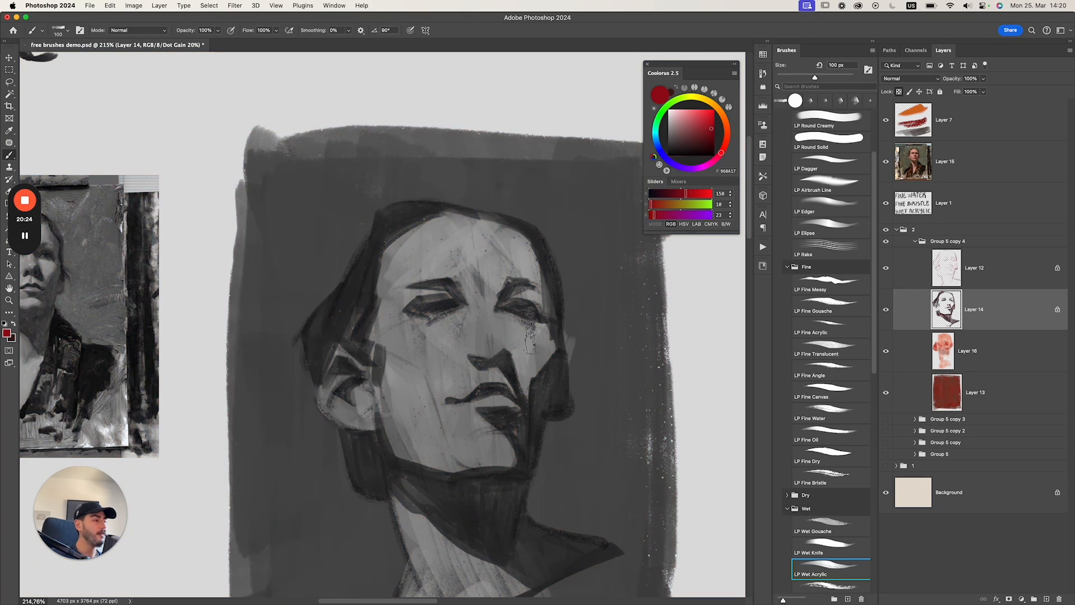
scroll(538, 337, down, 2)
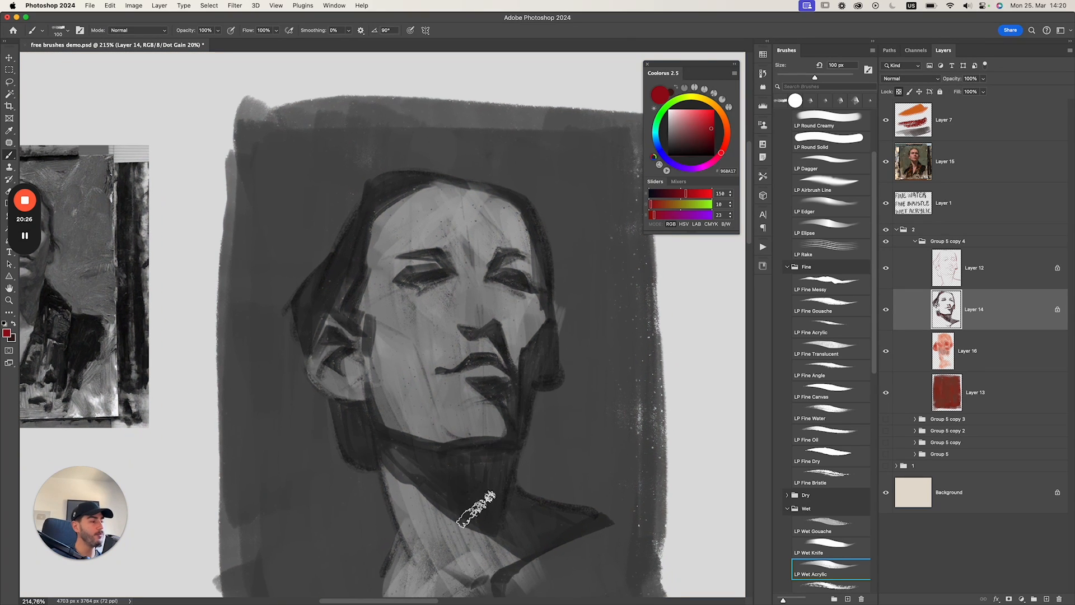
mouse_move(474, 473)
mouse_down()
mouse_move(494, 470)
mouse_move(485, 456)
mouse_up()
drag(504, 348, 522, 342)
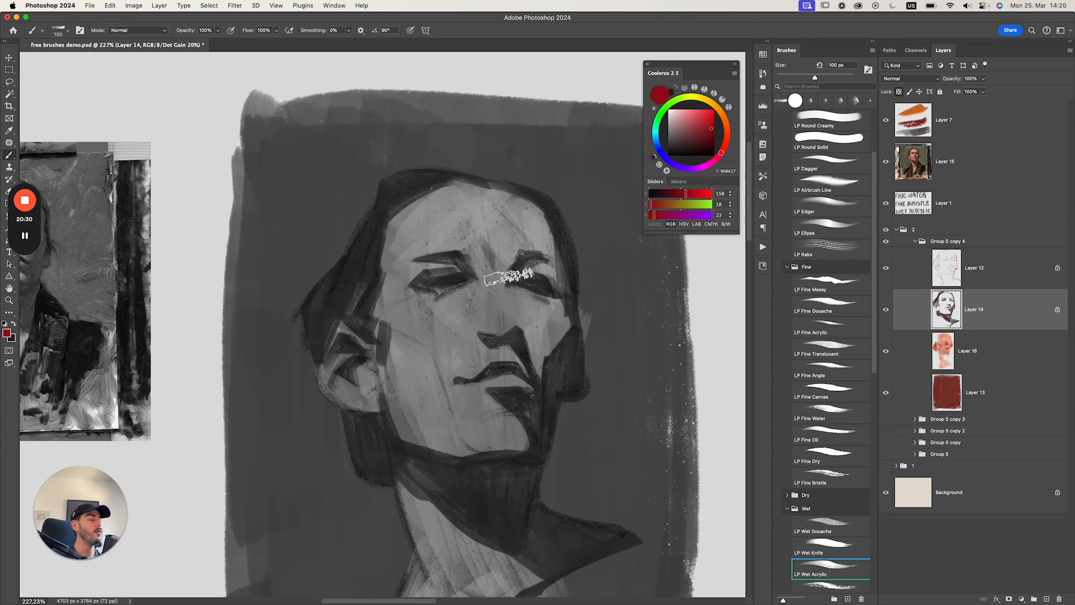
scroll(554, 264, down, 3)
key(ctrl+y)
drag(586, 247, 552, 240)
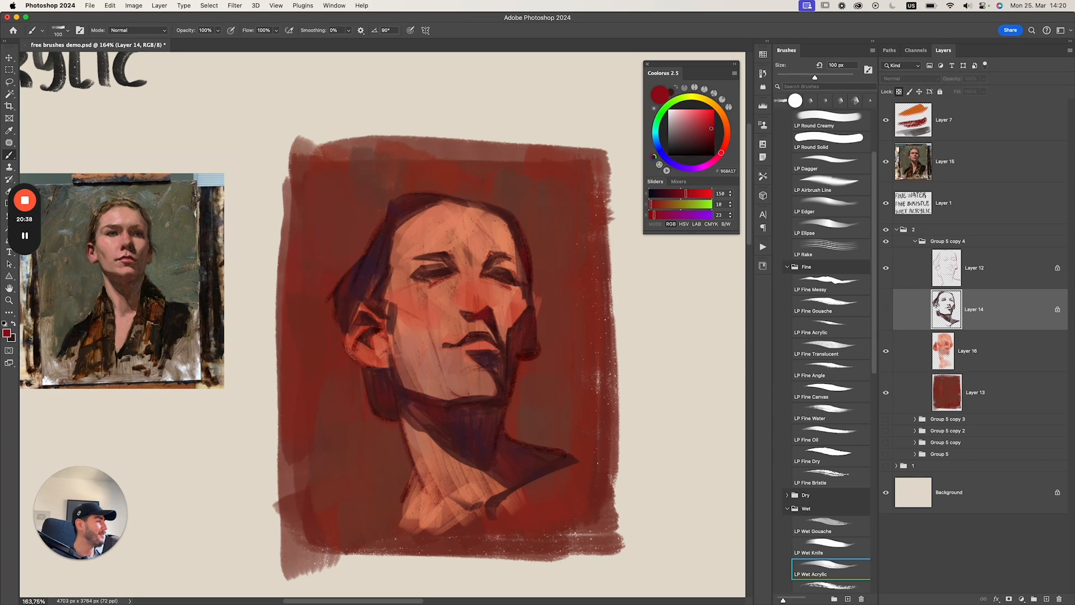
drag(662, 333, 665, 315)
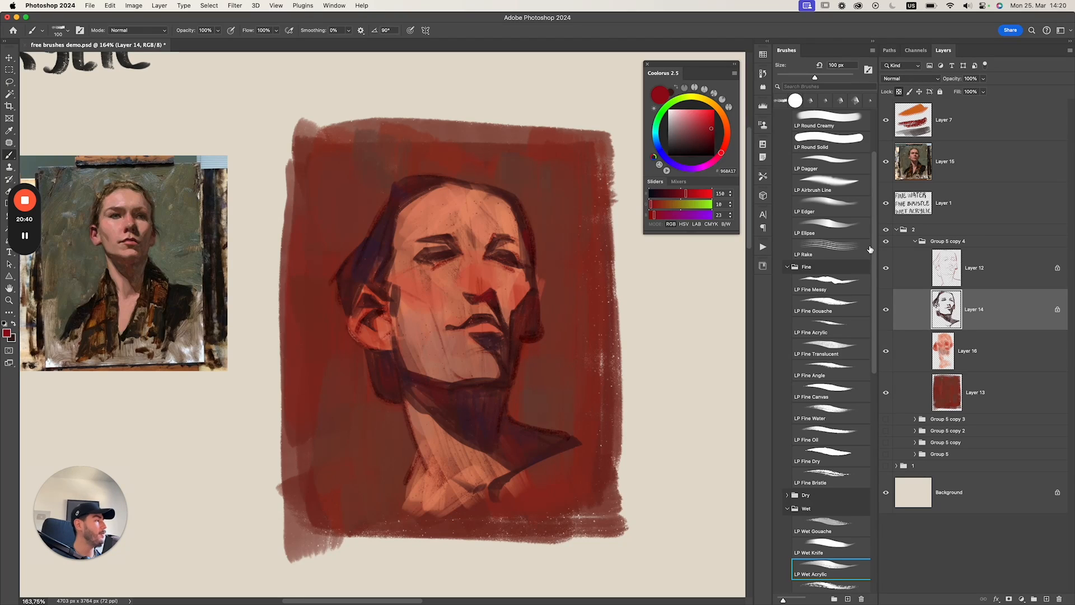
Create a new layer above Layer 14 and set its blend mode to Multiply.
key(alt+shift+super+n)
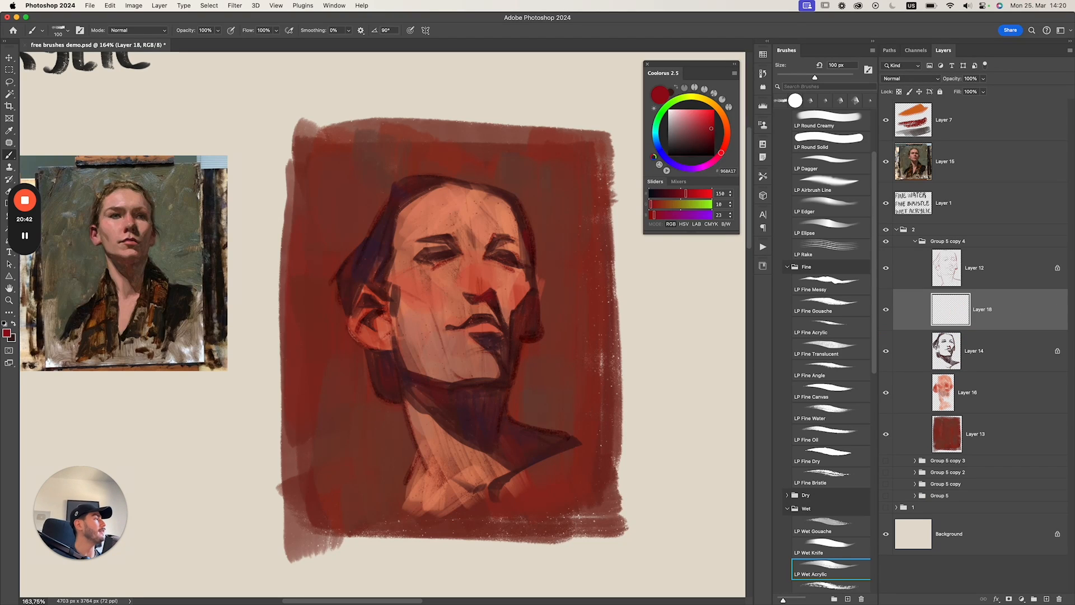
click(910, 78)
click(905, 114)
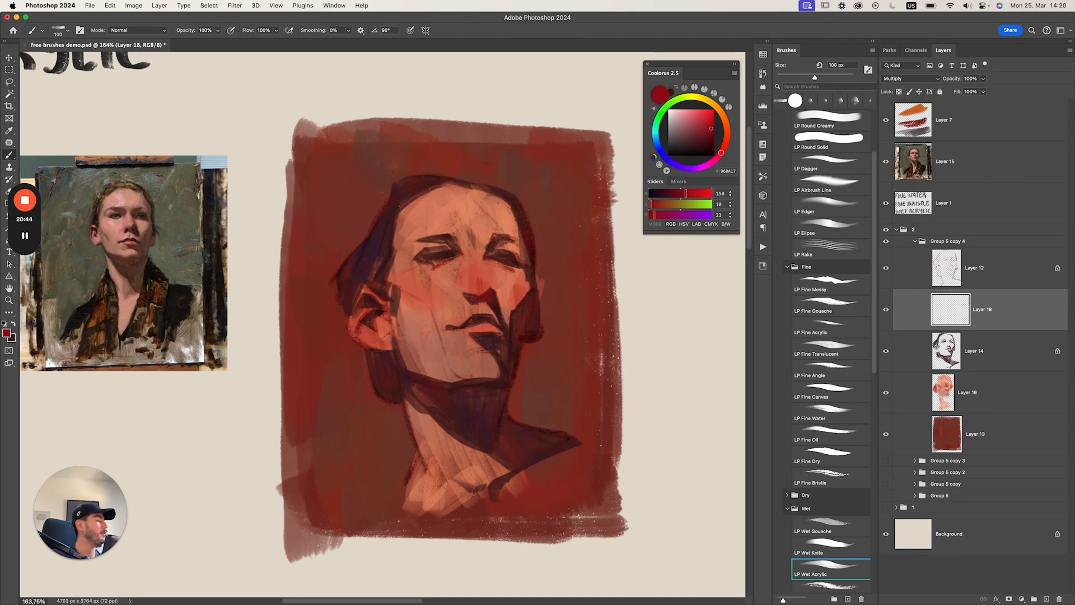
Pick a dusty pink skin tone and paint a shading stroke across the cheek beside the ear, with the brush at 60 px.
alt+click(420, 283)
key(bracketleft)
key(bracketleft)
key(bracketleft)
key(bracketleft)
key(bracketleft)
click(685, 118)
key(bracketright)
key(bracketright)
scroll(450, 339, up, 1)
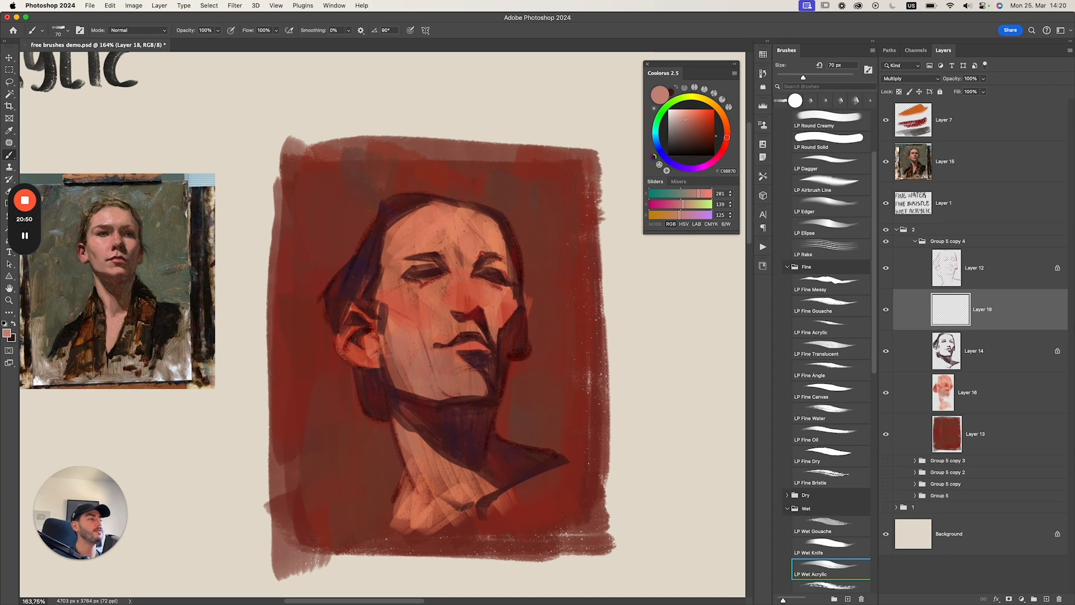
key(bracketleft)
drag(409, 305, 386, 325)
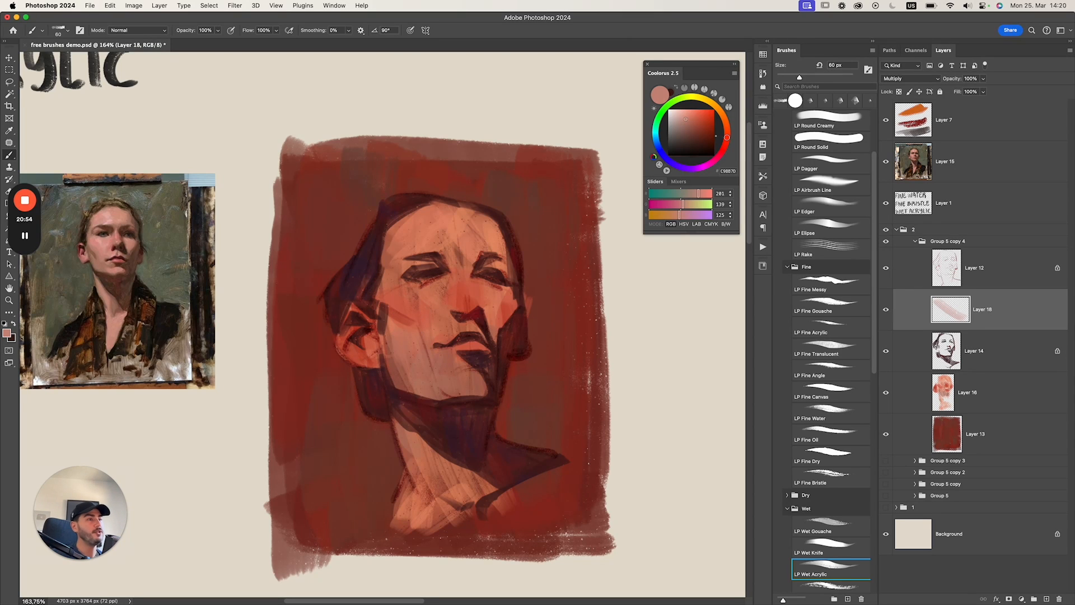
Examine the reference portrait up close and compare its face shading with the painting.
key(super+space)
mouse_move(84, 241)
mouse_down()
mouse_move(137, 280)
mouse_move(211, 283)
mouse_move(174, 276)
mouse_up()
key(super+space)
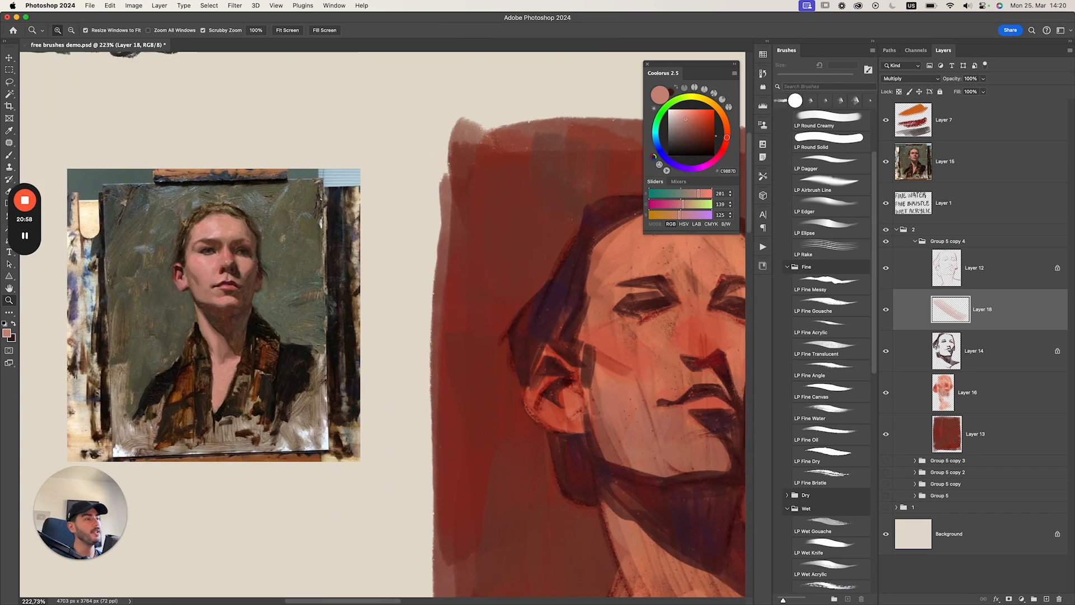
drag(364, 279, 186, 293)
drag(487, 307, 456, 307)
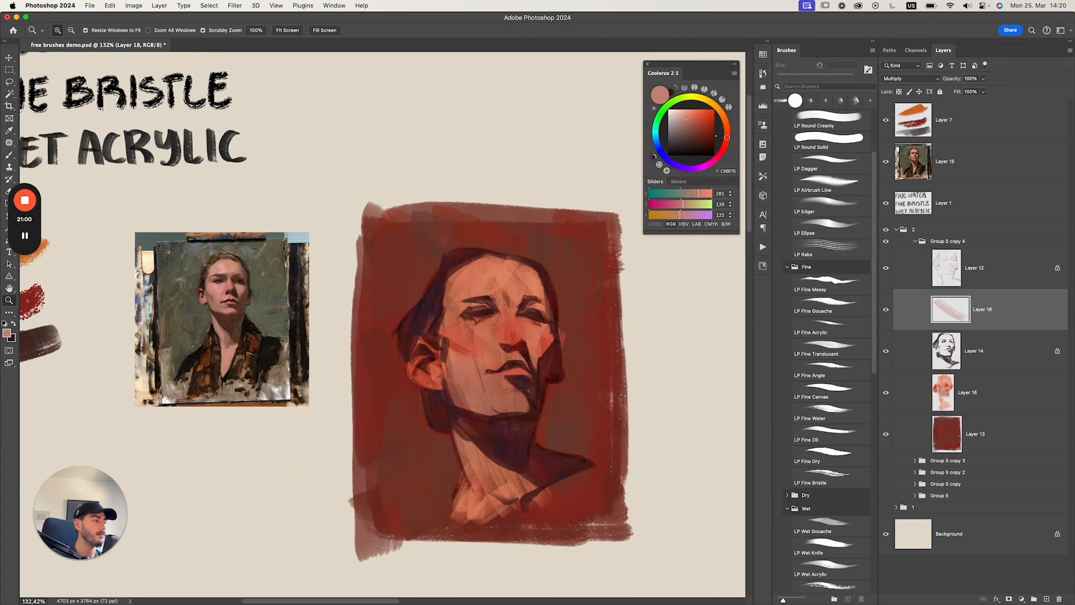
key(super+z)
key(super+z)
key(super+z)
key(b)
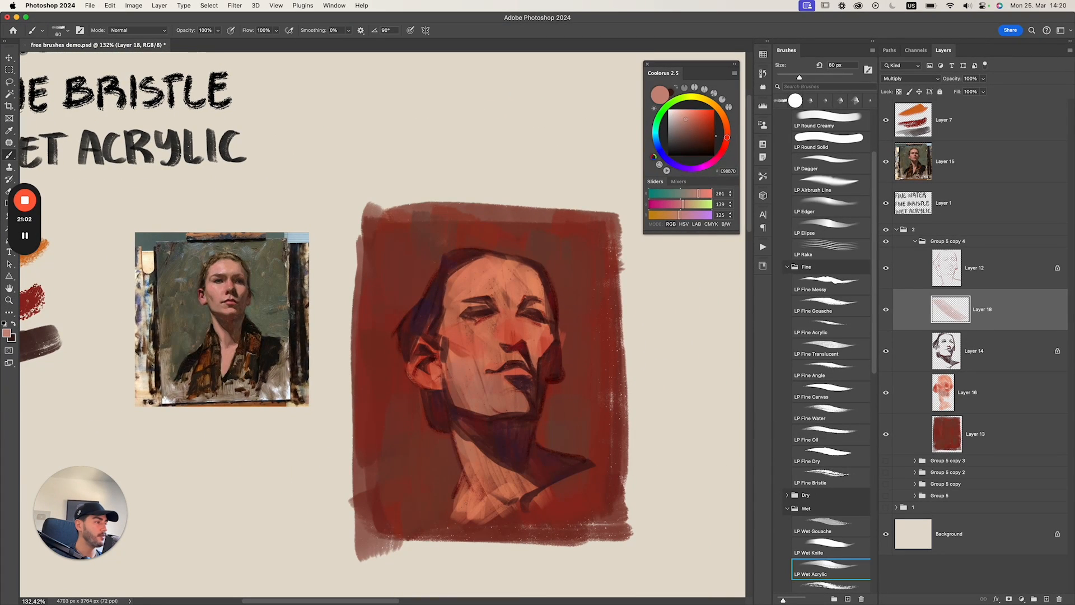
Shade the side plane of the cheek and jaw on Layer 18, varying the brush size and undoing unwanted strokes.
mouse_move(461, 352)
mouse_down()
mouse_move(472, 360)
mouse_move(458, 392)
mouse_move(467, 416)
mouse_move(490, 415)
mouse_up()
key(bracketright)
key(bracketright)
key(bracketright)
key(bracketright)
key(bracketright)
key(bracketright)
key(super+z)
key(super+z)
key(bracketleft)
mouse_move(471, 367)
mouse_down()
mouse_move(486, 413)
mouse_move(502, 414)
mouse_move(503, 384)
mouse_up()
key(bracketleft)
key(super+z)
Shade around the nose and mouth on Layer 18 with the brush at about 45 to 50 px, undoing unwanted strokes.
key(bracketleft)
key(bracketleft)
key(bracketleft)
key(bracketleft)
key(bracketleft)
key(bracketleft)
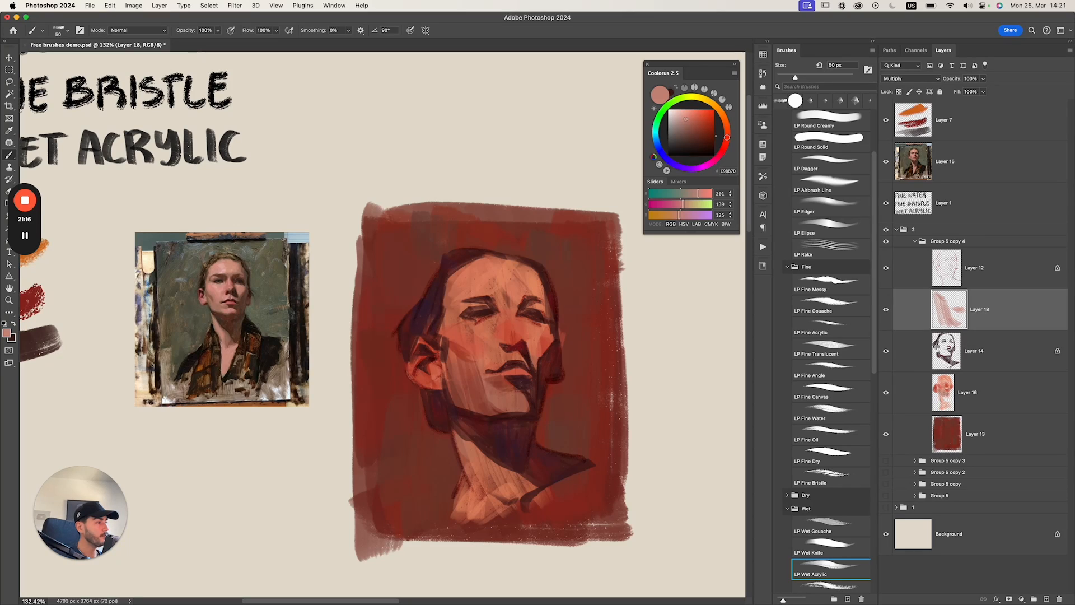
drag(500, 339, 551, 336)
key(super+z)
key(bracketleft)
key(bracketright)
key(bracketright)
key(bracketright)
key(super+z)
key(bracketleft)
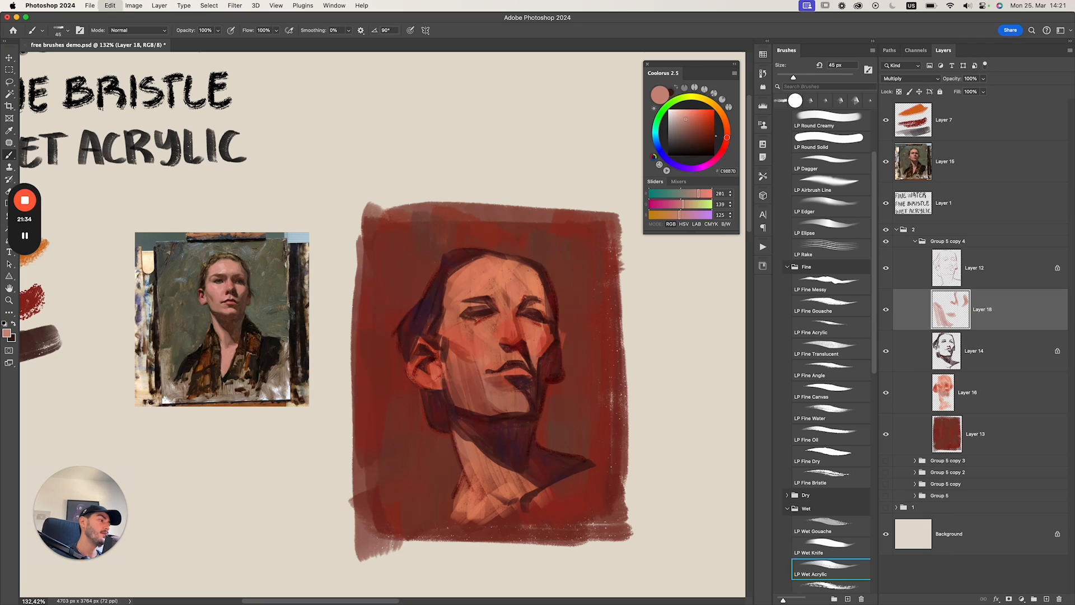
Darken the brow and eye socket area on Layer 18, enlarging the brush to 100 px.
key(bracketright)
key(bracketright)
key(bracketright)
key(bracketright)
key(bracketright)
key(bracketright)
mouse_move(496, 300)
mouse_down()
mouse_move(505, 312)
mouse_move(524, 296)
mouse_move(492, 294)
mouse_up()
key(bracketright)
key(bracketright)
key(bracketright)
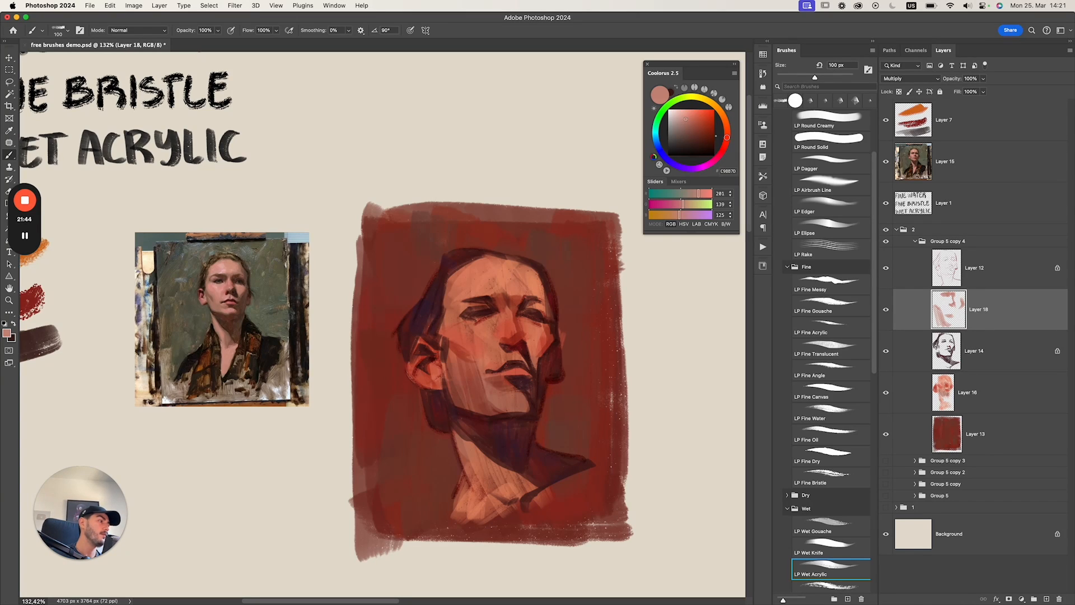
Compare the portrait with and without Layer 18 in a grayscale proof and return to colour.
key(super+y)
key(super+comma)
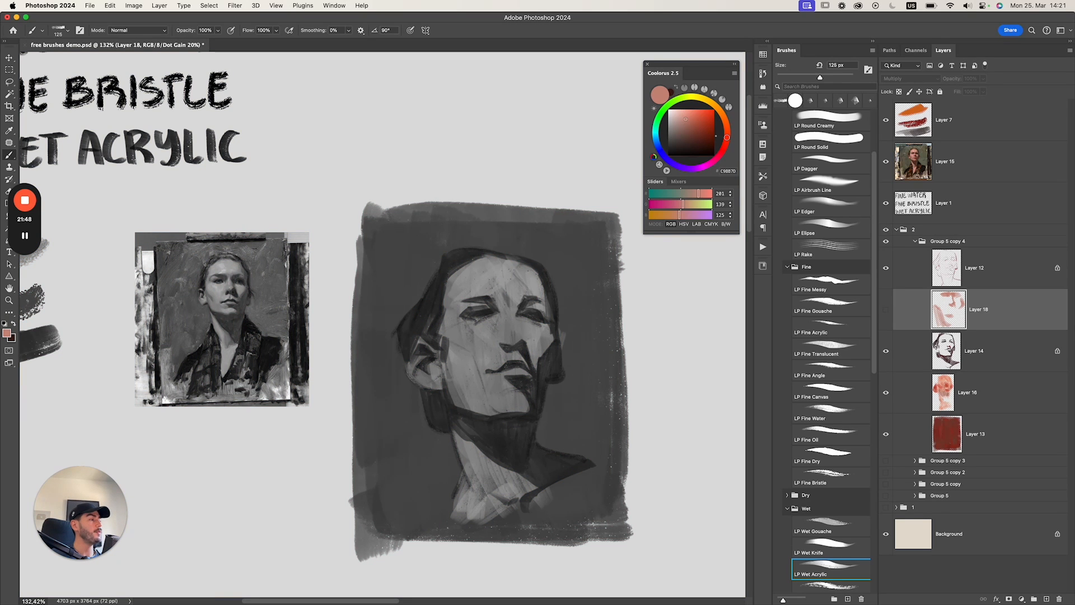
key(super+comma)
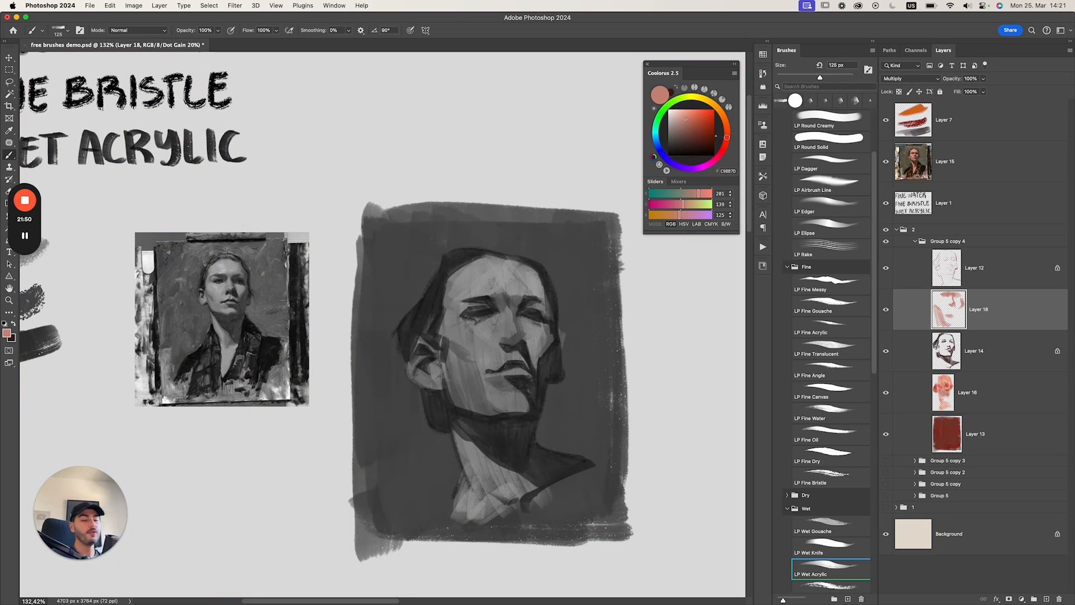
key(super+y)
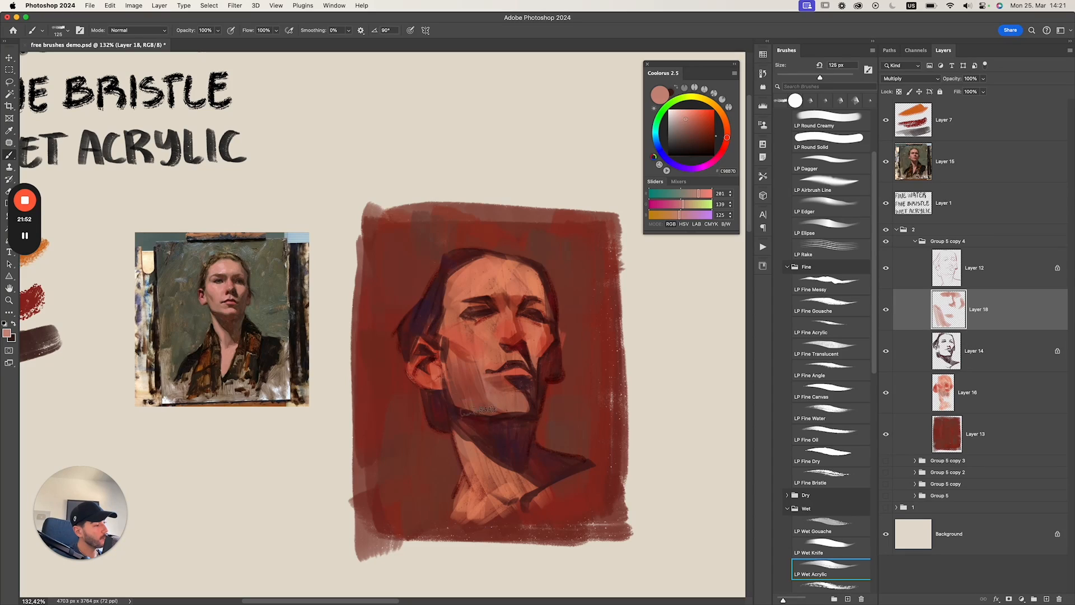
Extend the pink multiply shading on the face with the brush between 70 and 100 px.
key(bracketleft)
key(bracketleft)
key(bracketleft)
key(bracketleft)
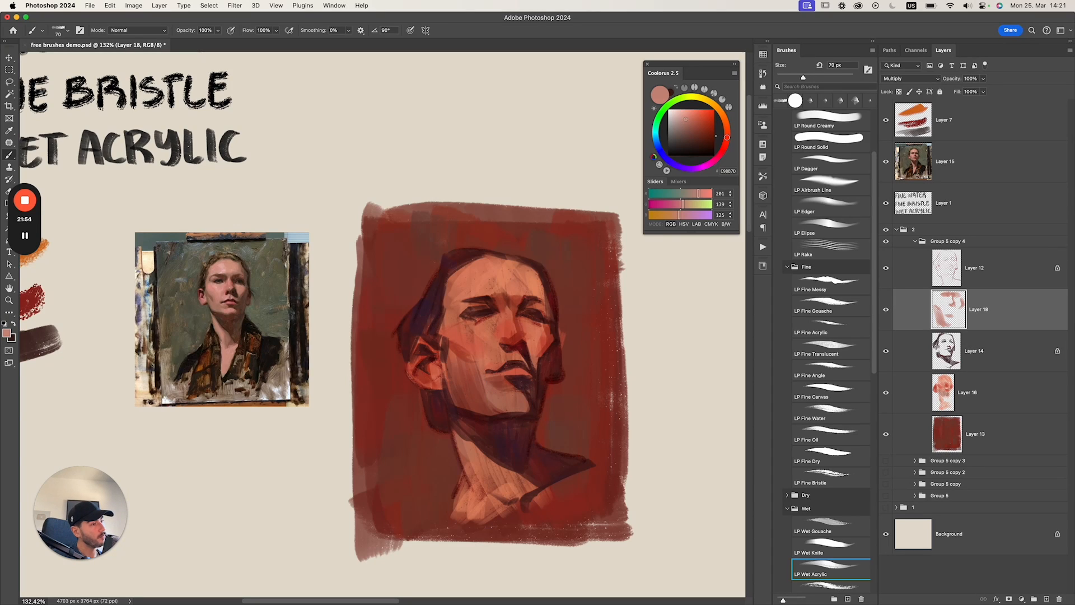
key(bracketright)
key(bracketright)
key(bracketright)
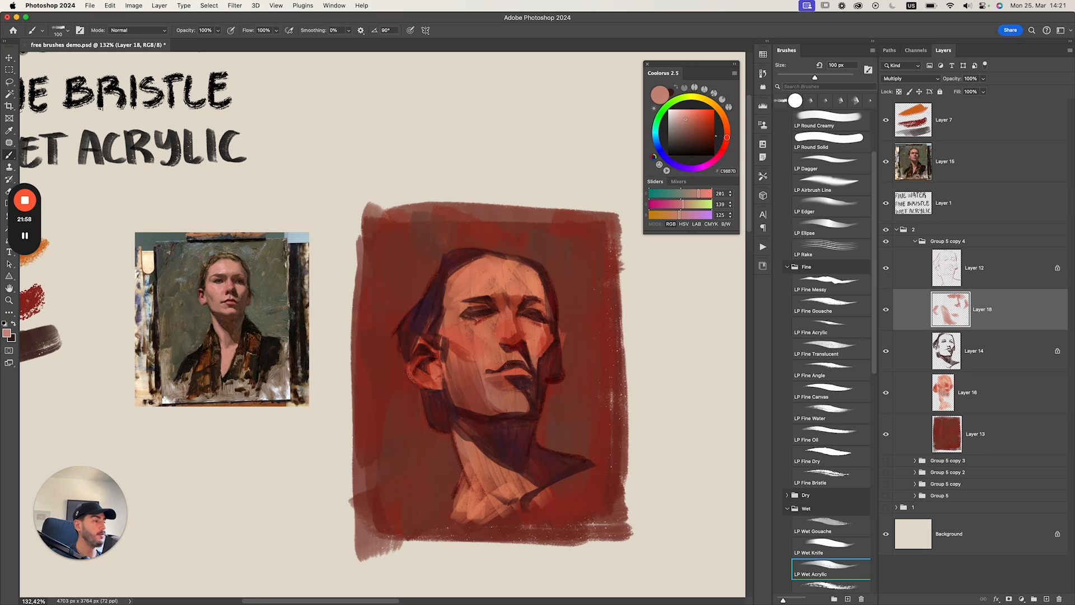
Tint the neck on Layer 18 with the Wet Acrylic brush enlarged to 200 px, undoing an unwanted stroke.
key(bracketright)
key(bracketright)
key(bracketright)
key(bracketright)
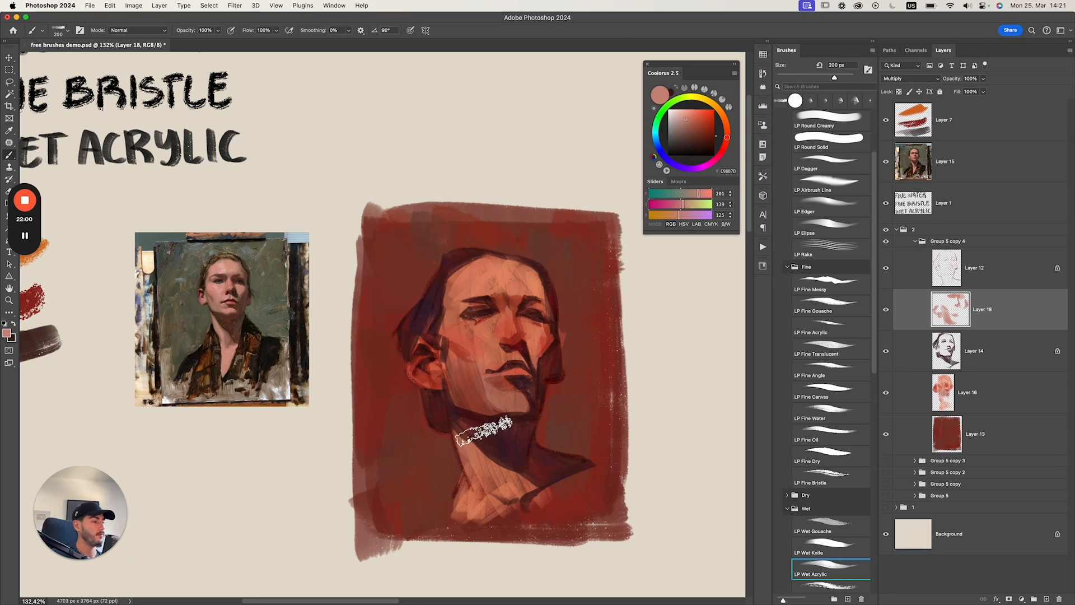
mouse_move(501, 442)
mouse_down()
mouse_move(485, 455)
mouse_move(498, 512)
mouse_move(482, 448)
mouse_move(476, 470)
mouse_move(546, 453)
mouse_up()
key(super+z)
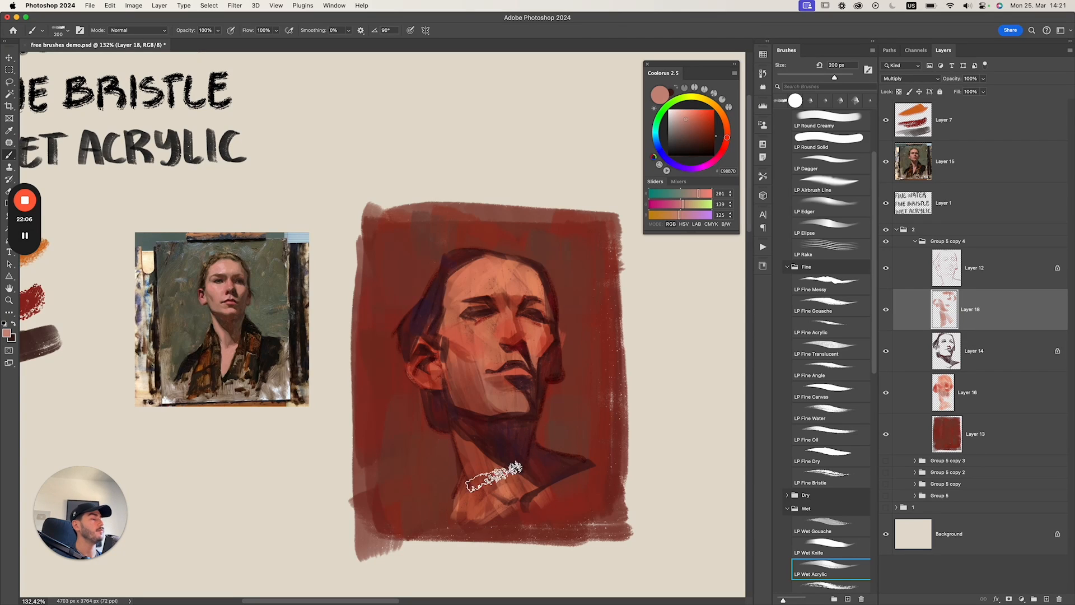
Shade between the eye and nose bridge on Layer 18 with the brush at 70 and 50 px, undoing unwanted strokes.
key(bracketleft)
key(bracketleft)
key(bracketleft)
key(bracketleft)
key(bracketleft)
key(bracketleft)
key(bracketleft)
drag(500, 319, 488, 325)
key(super+z)
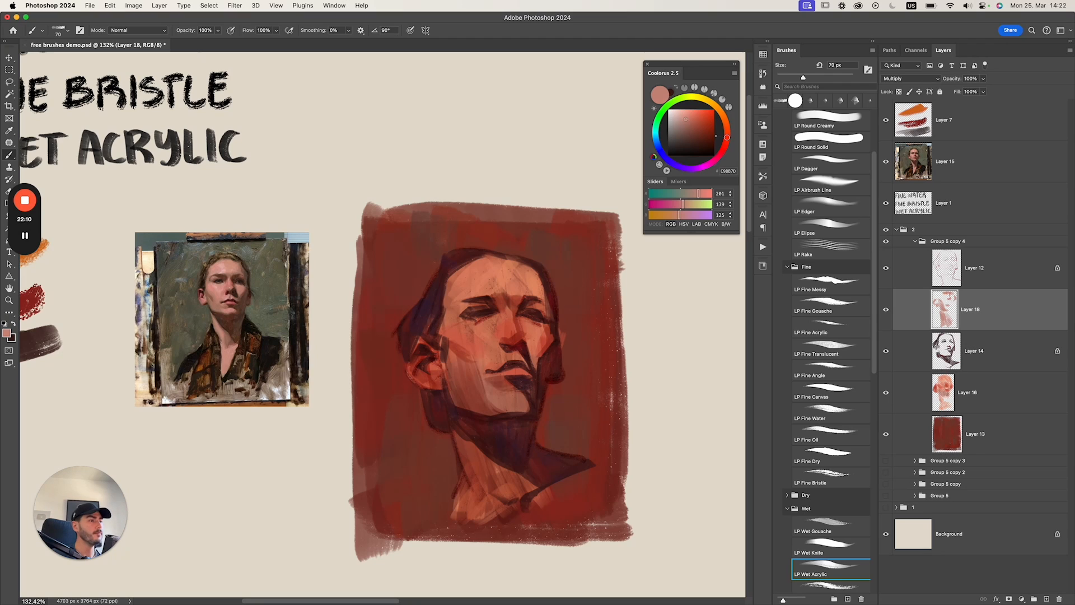
key(bracketleft)
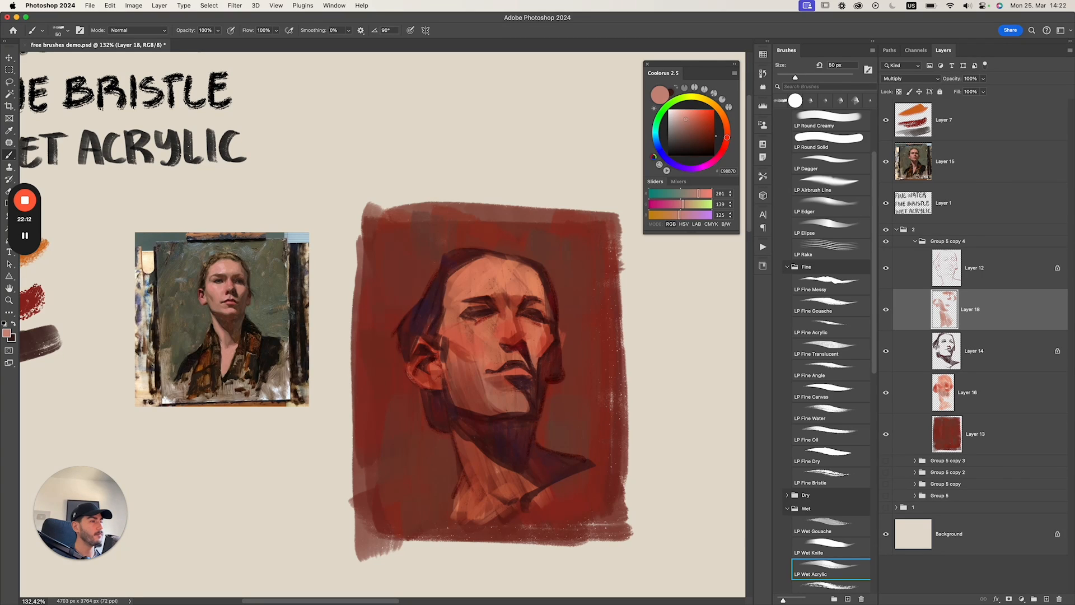
drag(501, 320, 489, 328)
key(super+z)
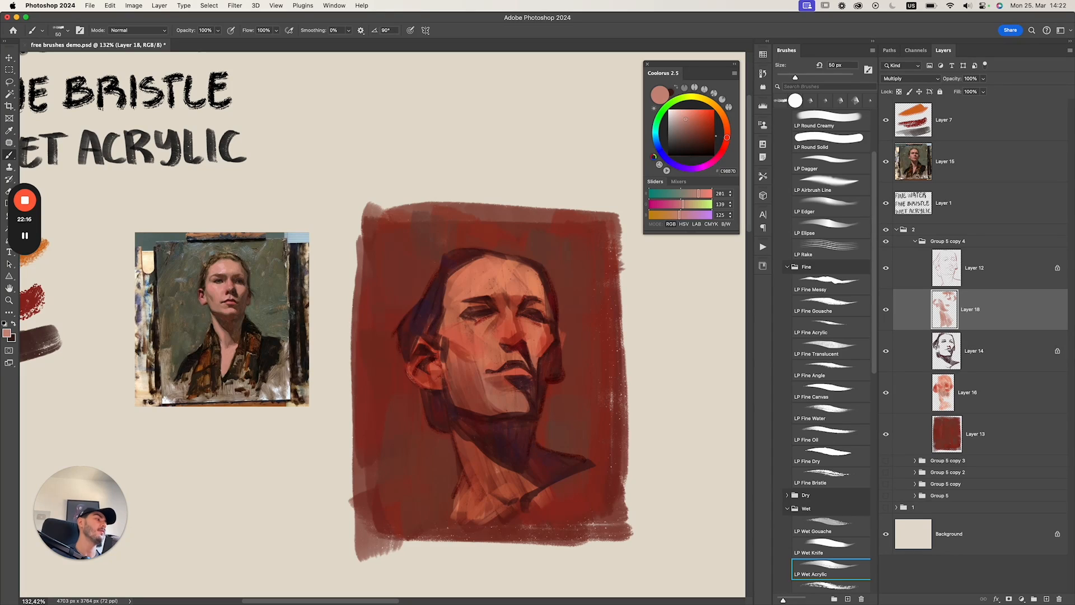
Refine the shading beside the nose and cheek on Layer 18 with the brush at 50 down to 40 px, undoing unwanted strokes.
key(super+z)
mouse_move(502, 321)
mouse_down()
mouse_move(499, 345)
mouse_move(514, 332)
mouse_move(531, 367)
mouse_move(535, 353)
mouse_up()
key(super+z)
key(super+z)
key(super+z)
key(bracketleft)
key(bracketleft)
key(super+z)
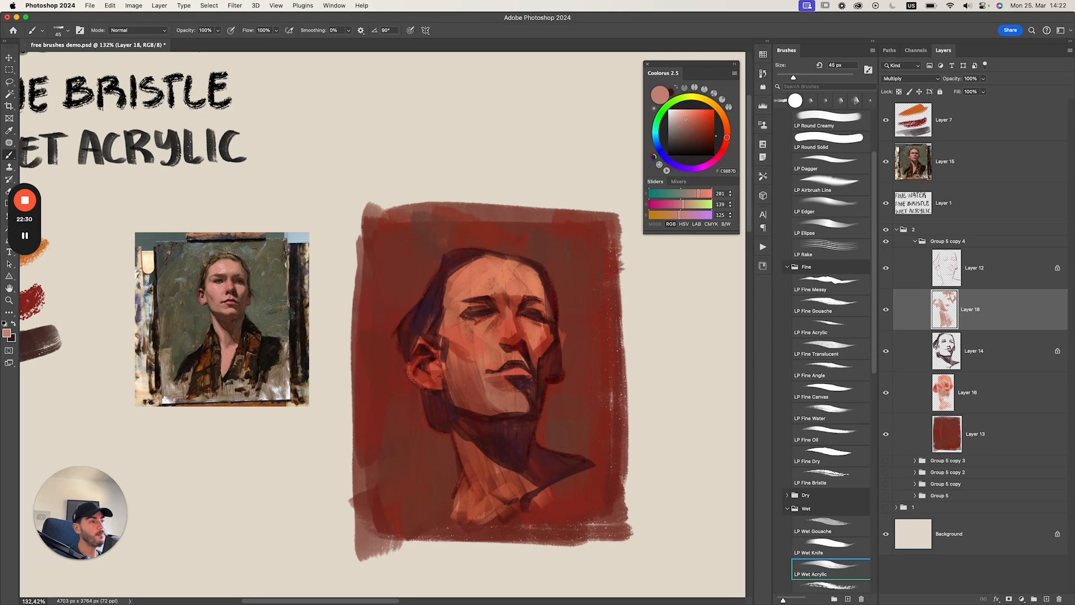
key(bracketleft)
key(bracketleft)
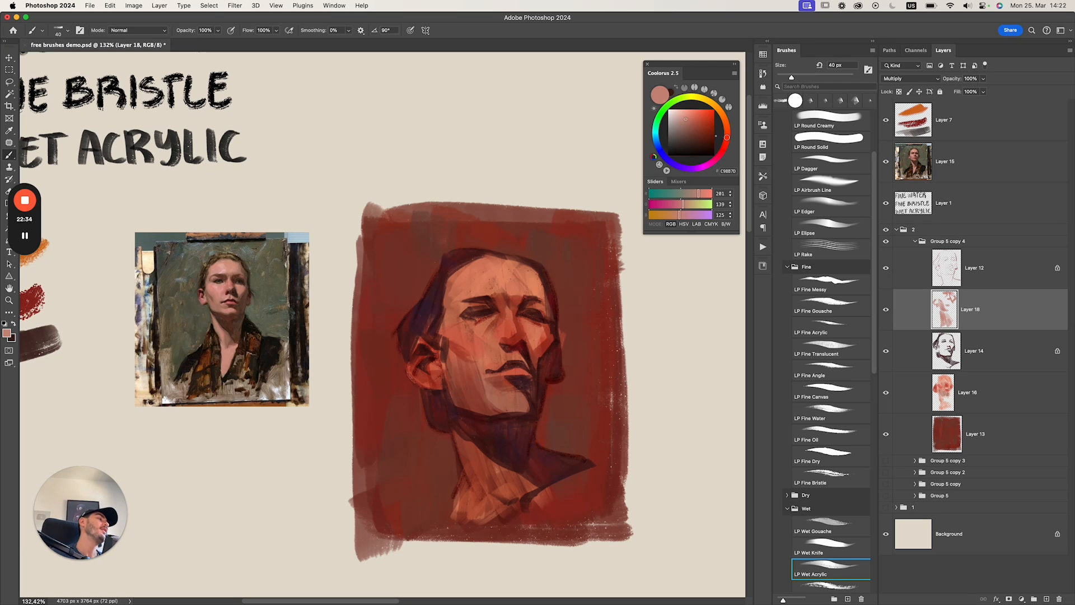
Lay broad pink shading over the forehead and temple on Layer 18 with the brush at 200 px, undoing unwanted strokes.
key(bracketright)
key(bracketright)
key(bracketright)
key(bracketright)
key(bracketright)
key(bracketright)
key(bracketright)
key(bracketright)
key(bracketright)
key(bracketright)
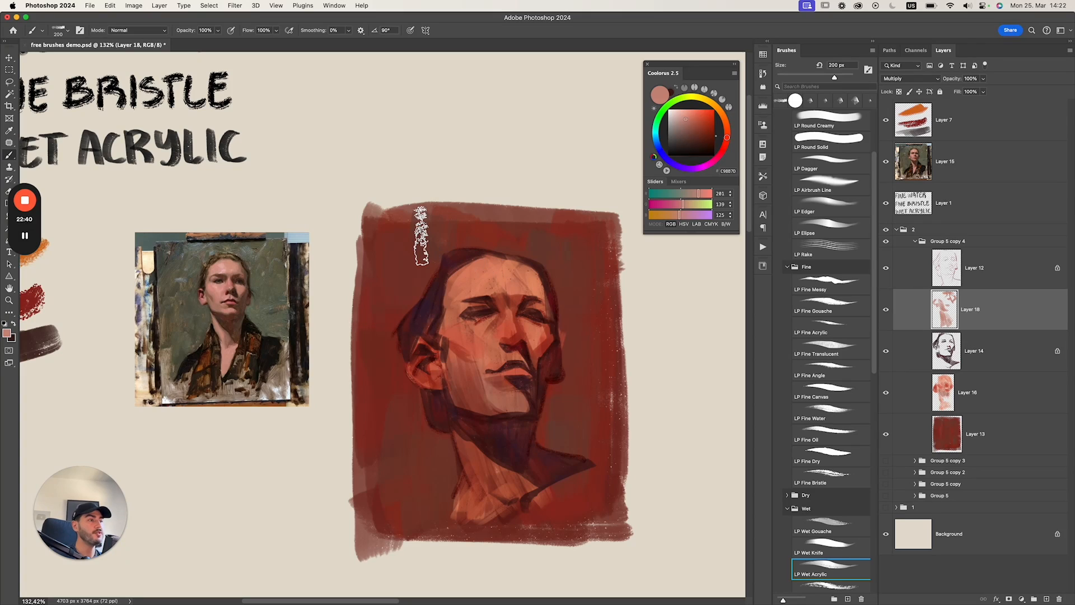
mouse_move(477, 281)
mouse_down()
mouse_move(451, 298)
mouse_move(443, 324)
mouse_up()
key(super+z)
key(super+z)
key(super+z)
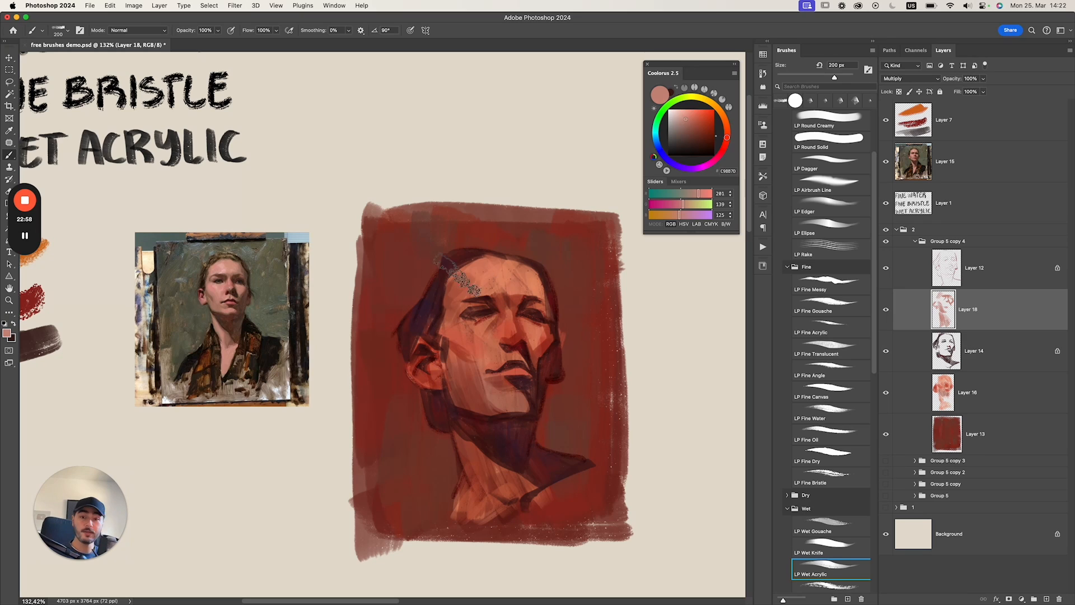
drag(458, 247, 494, 290)
key(cmd+z)
Build up the forehead and temple shading on Layer 18 with the brush between 90 and 125 px.
key(bracketleft)
key(bracketleft)
key(bracketleft)
key(bracketleft)
key(bracketleft)
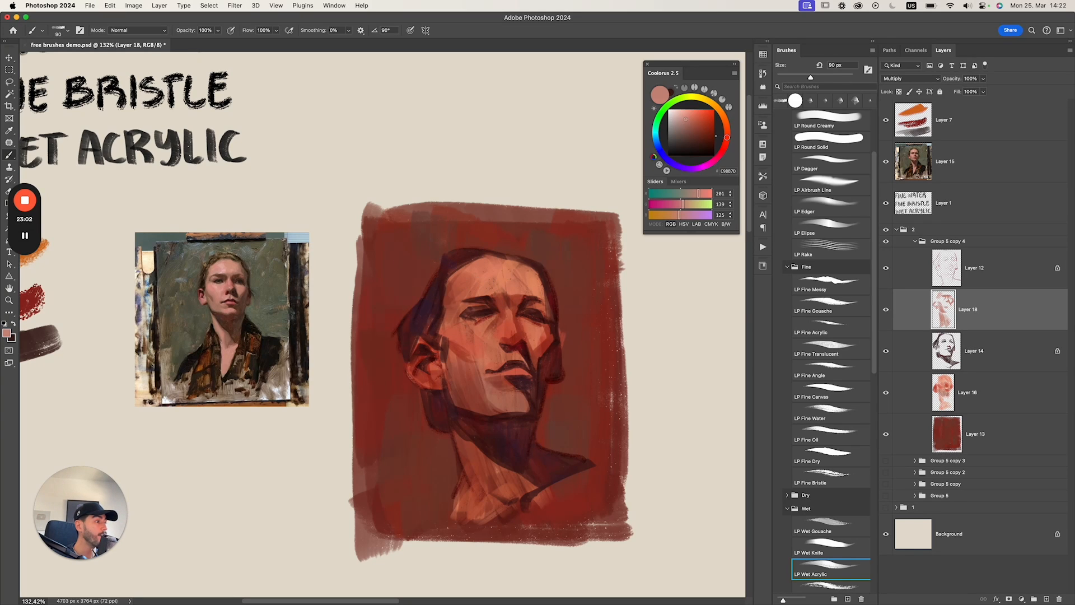
key(bracketright)
key(bracketright)
key(e)
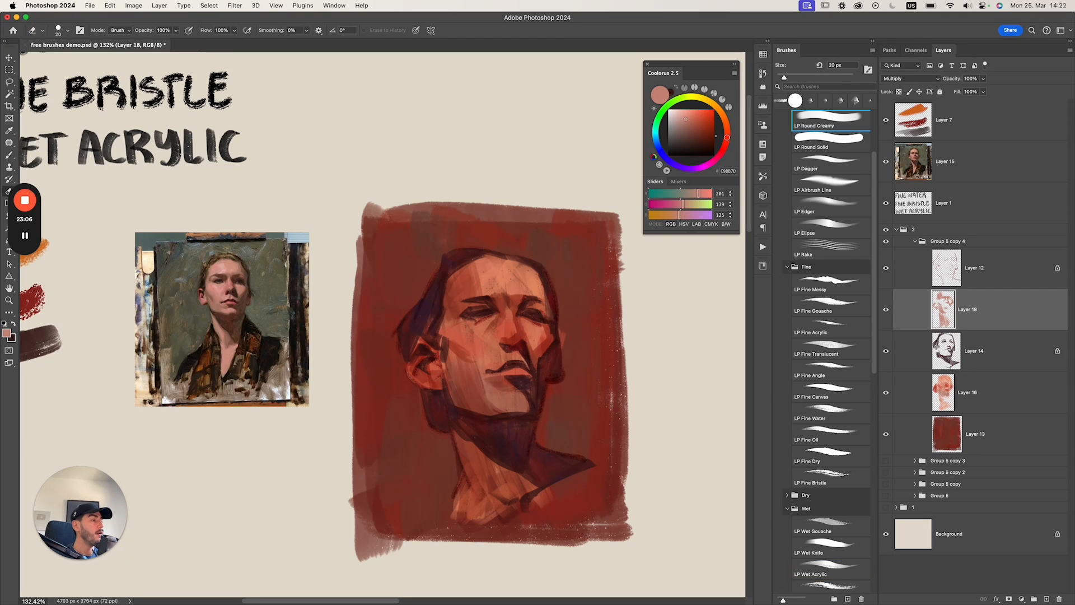
key(b)
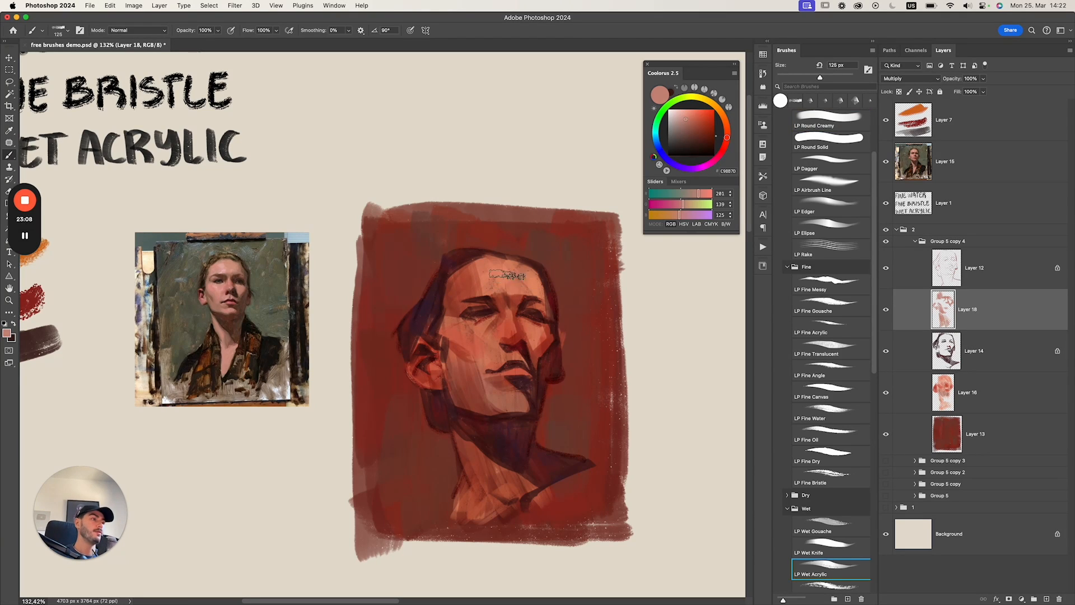
key(bracketleft)
key(bracketleft)
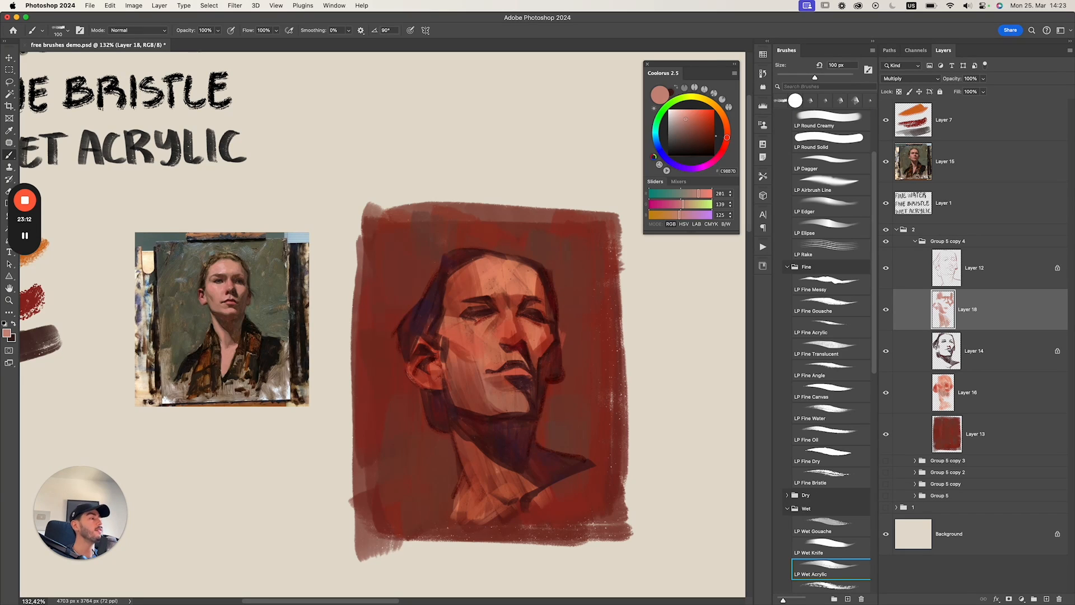
Set the eraser to the LP Wet Acrylic tip and soften the temple shading on Layer 18, undoing unwanted strokes.
key(e)
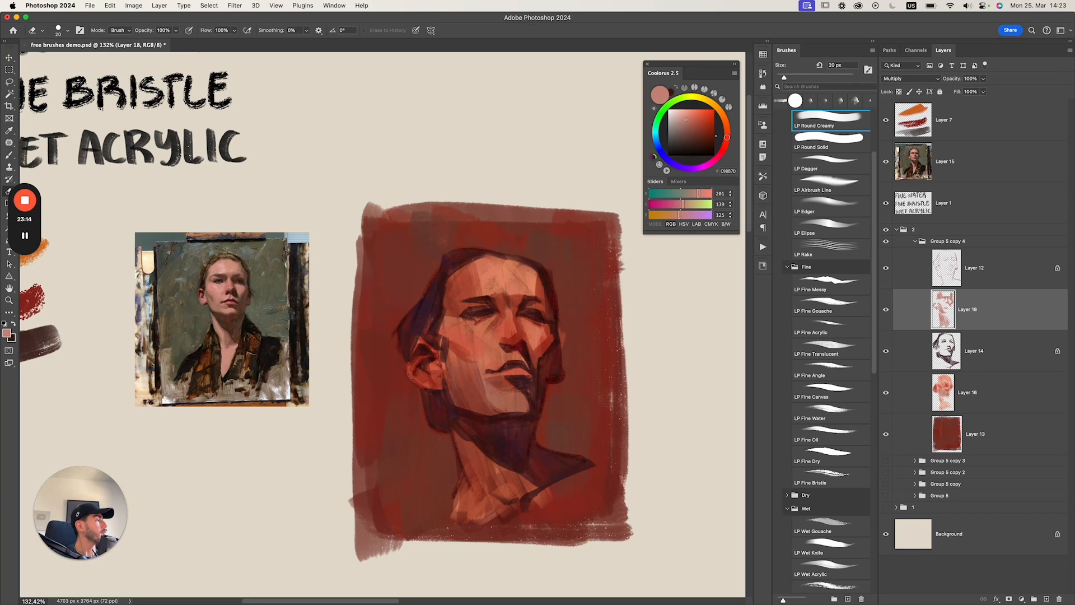
scroll(828, 347, down, 5)
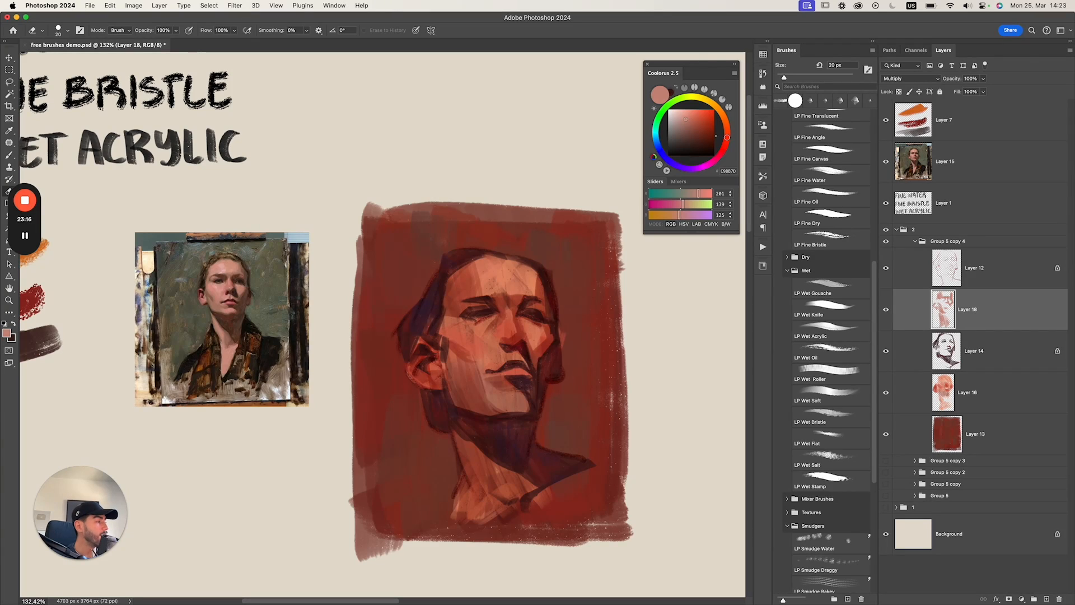
click(830, 330)
key(super+z)
mouse_move(478, 295)
mouse_down()
mouse_move(475, 267)
mouse_move(460, 270)
mouse_up()
key(])
key(])
key(])
drag(453, 309, 449, 284)
key(super+z)
key(])
Shade the forehead on Layer 18 with the brush at 175 px and trim it with the eraser at 90 and 70 px.
key(b)
key(])
key(])
key(])
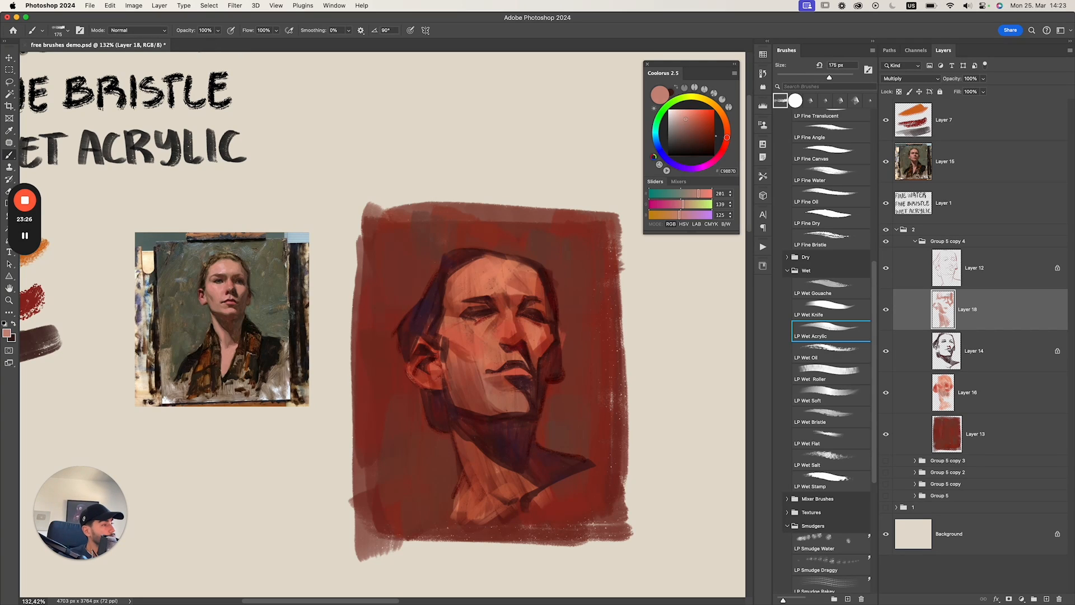
key(e)
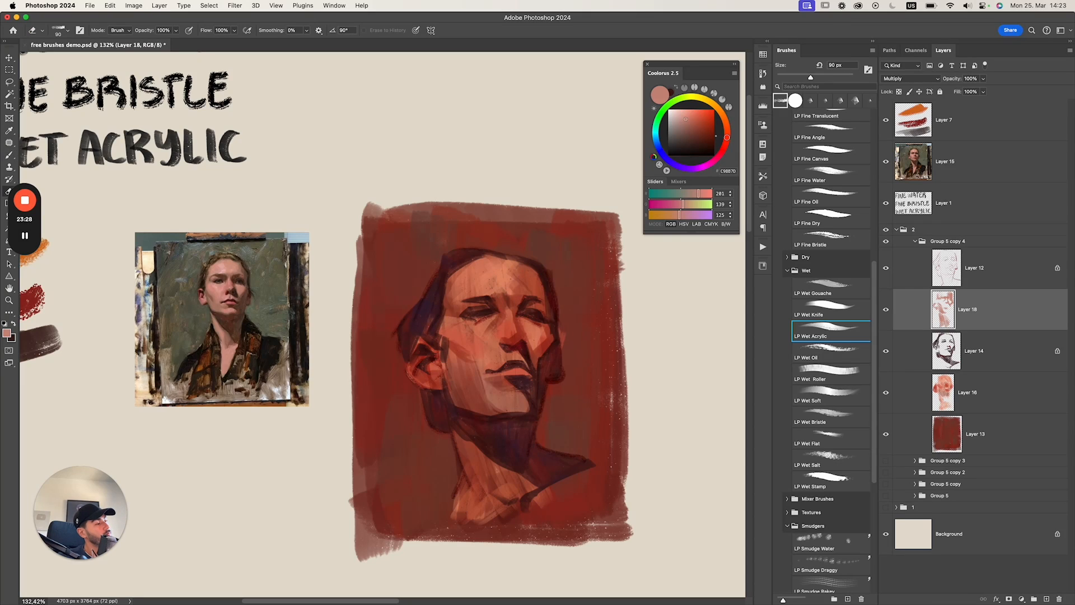
mouse_move(515, 288)
mouse_down()
mouse_move(525, 291)
mouse_move(475, 263)
mouse_move(546, 264)
mouse_up()
key(bracketleft)
key(bracketleft)
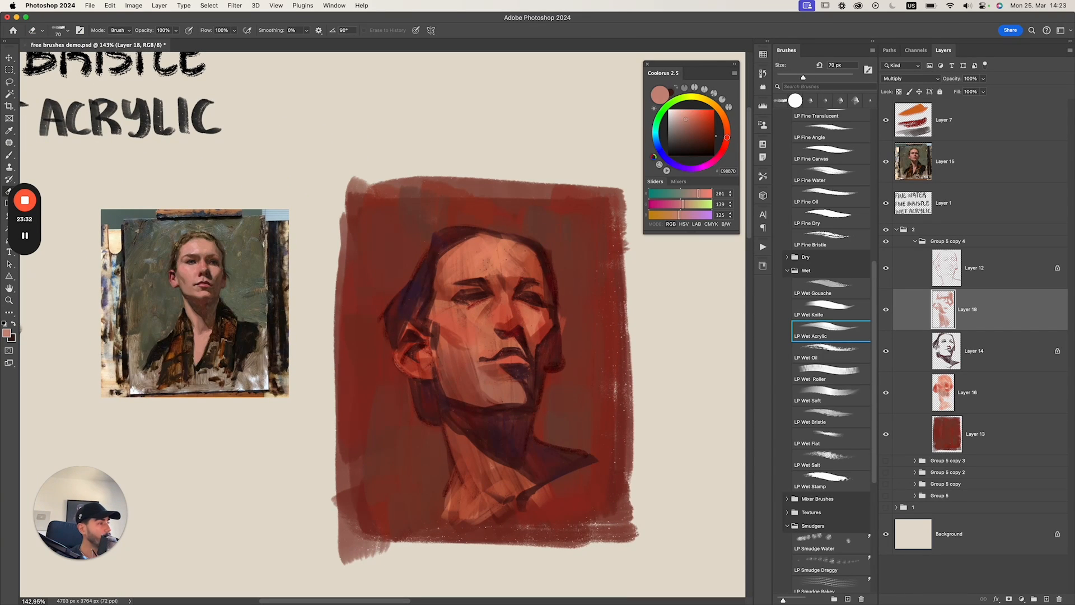
mouse_move(552, 262)
mouse_down()
mouse_move(487, 262)
mouse_move(537, 262)
mouse_up()
Refine the facial halftones on Layer 18 with the brush between 50 and 70 px.
key(b)
key(bracketright)
key(bracketleft)
key(bracketleft)
key(bracketleft)
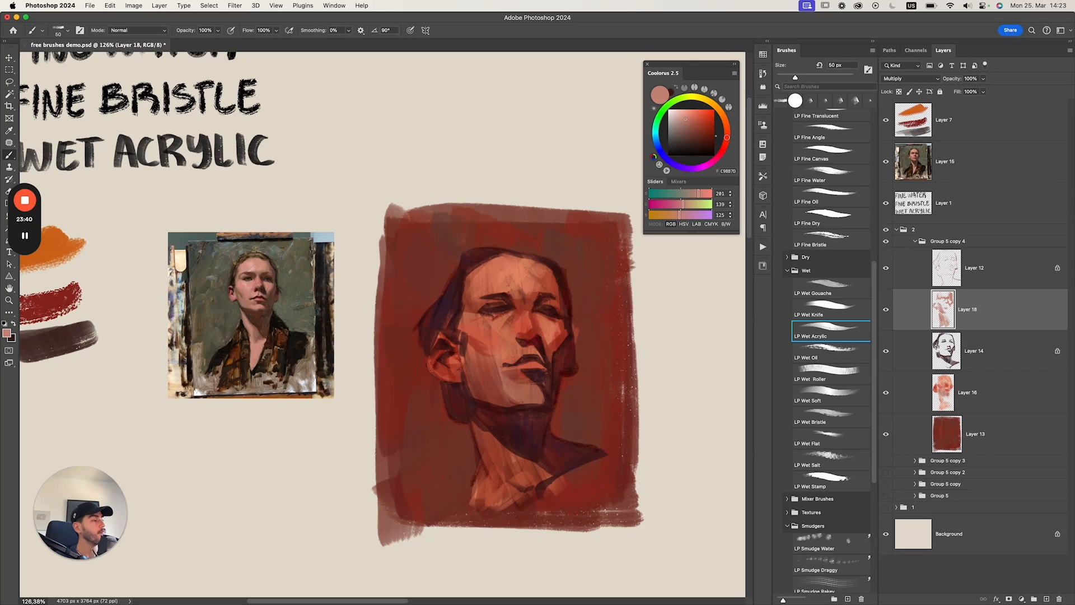
key(bracketright)
key(bracketright)
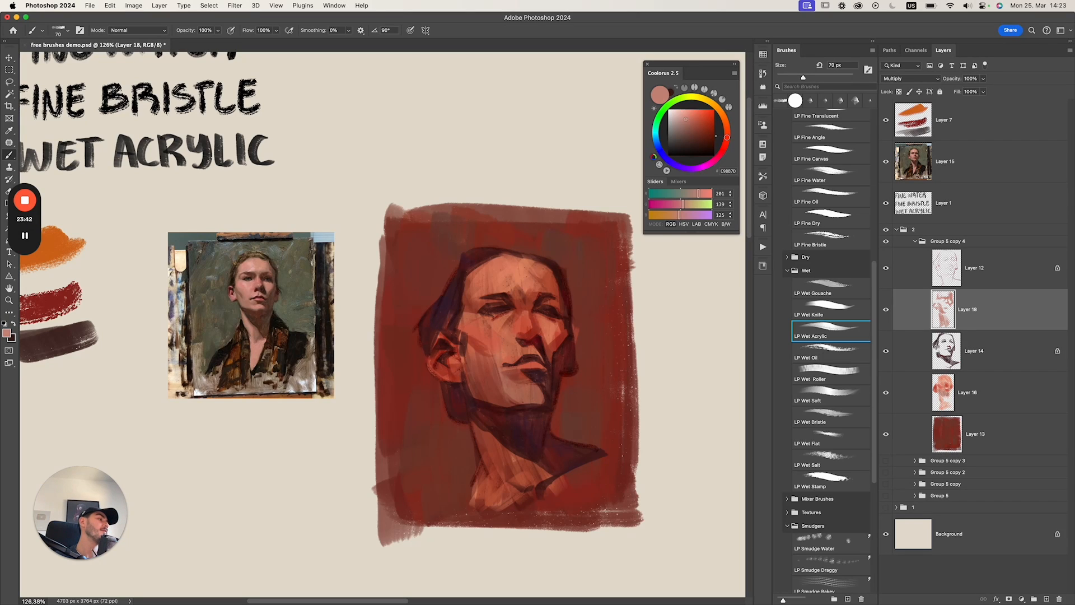
key(e)
key(b)
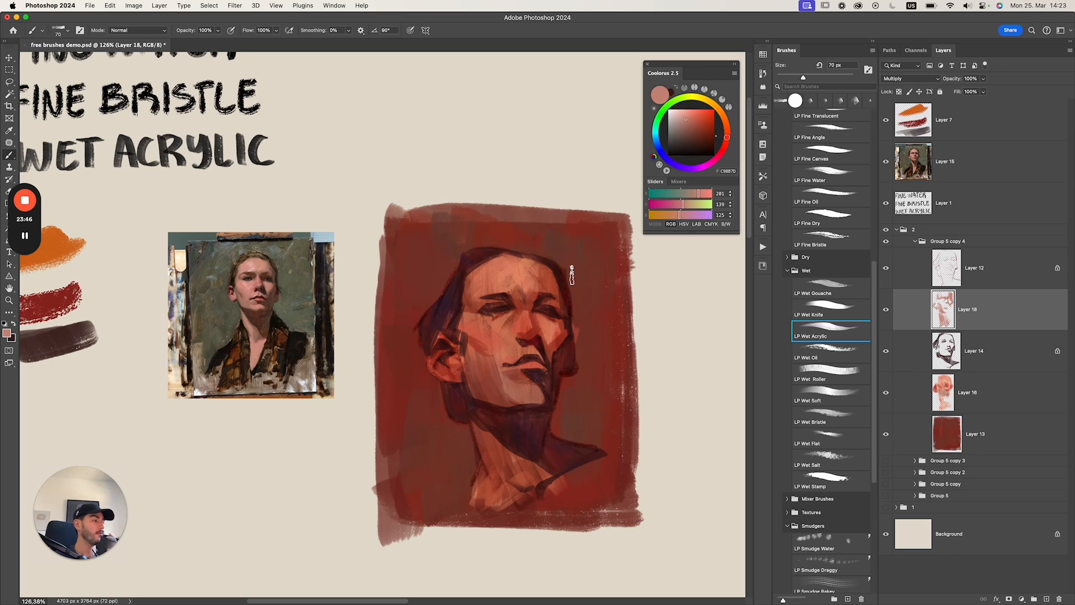
Compare the portrait with and without Layer 18, collapse Group 5 copy 4 and check the values in a grayscale proof.
click(886, 309)
click(886, 309)
click(974, 267)
click(915, 240)
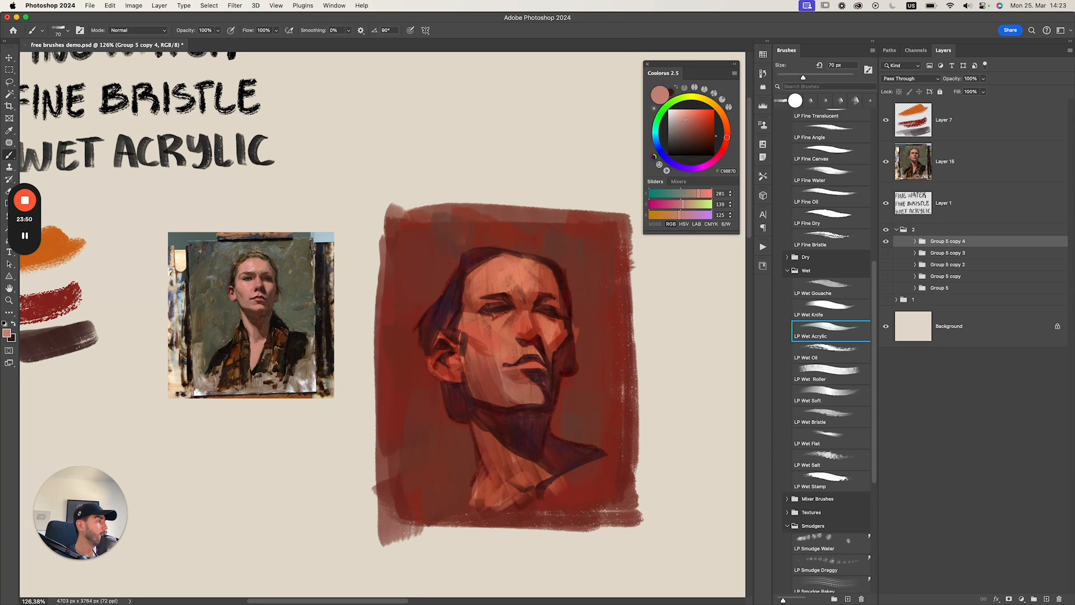
key(super+y)
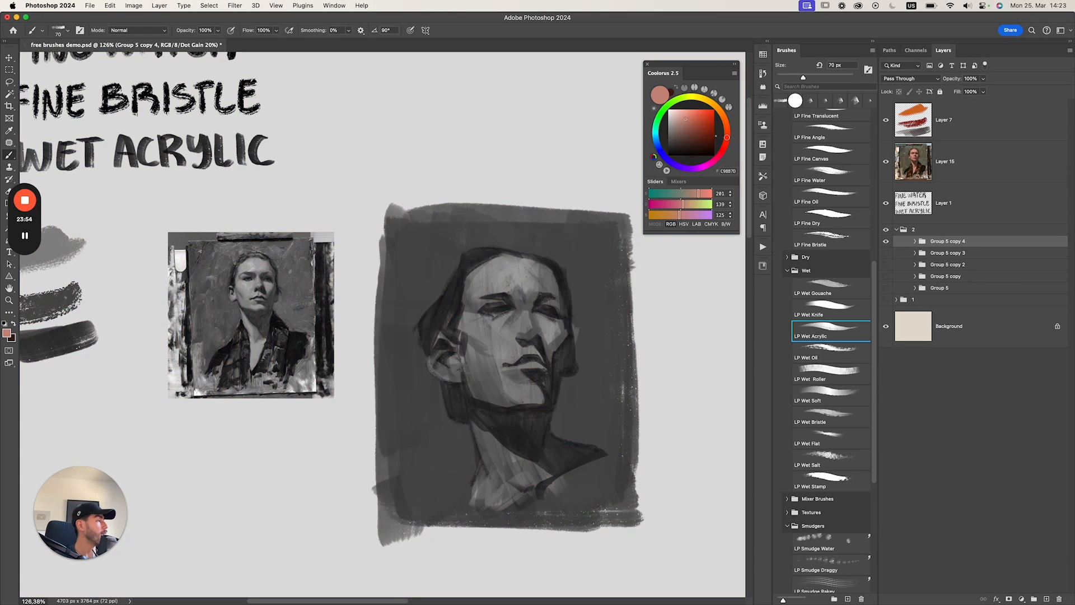
Reopen Group 5 copy 4 and adjust the cheek shading on Layer 18 with the brush at 50 to 60 px, undoing an unwanted change.
click(914, 241)
click(986, 309)
key(bracketright)
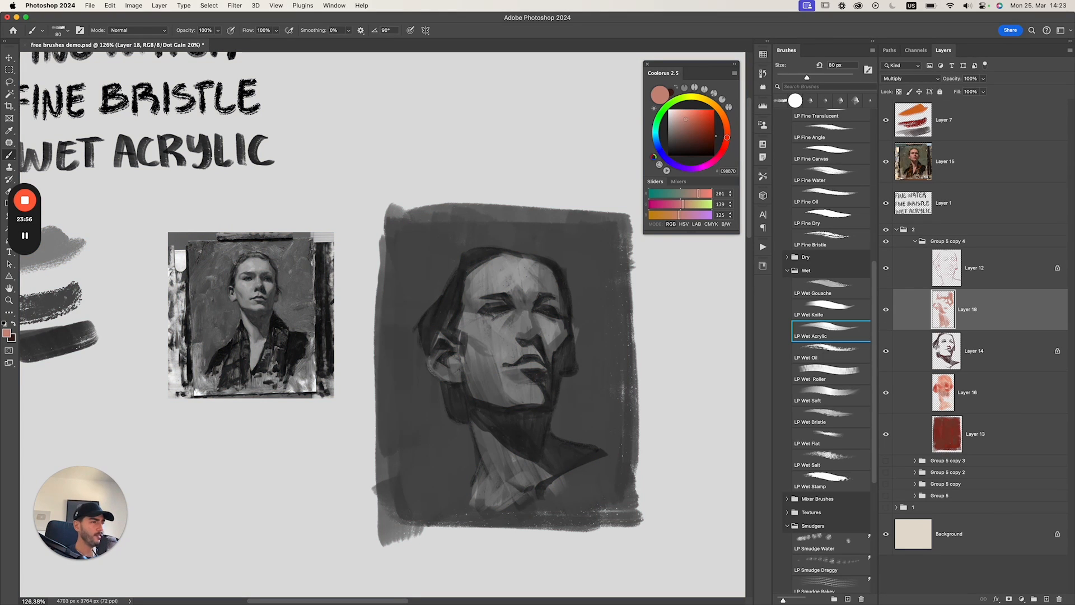
key(bracketleft)
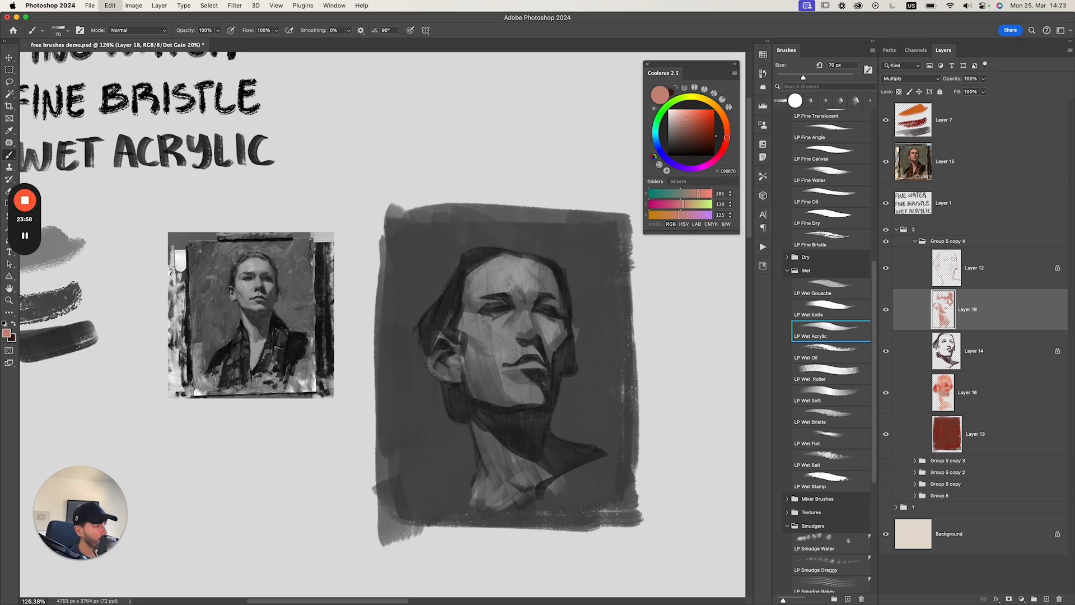
key(bracketleft)
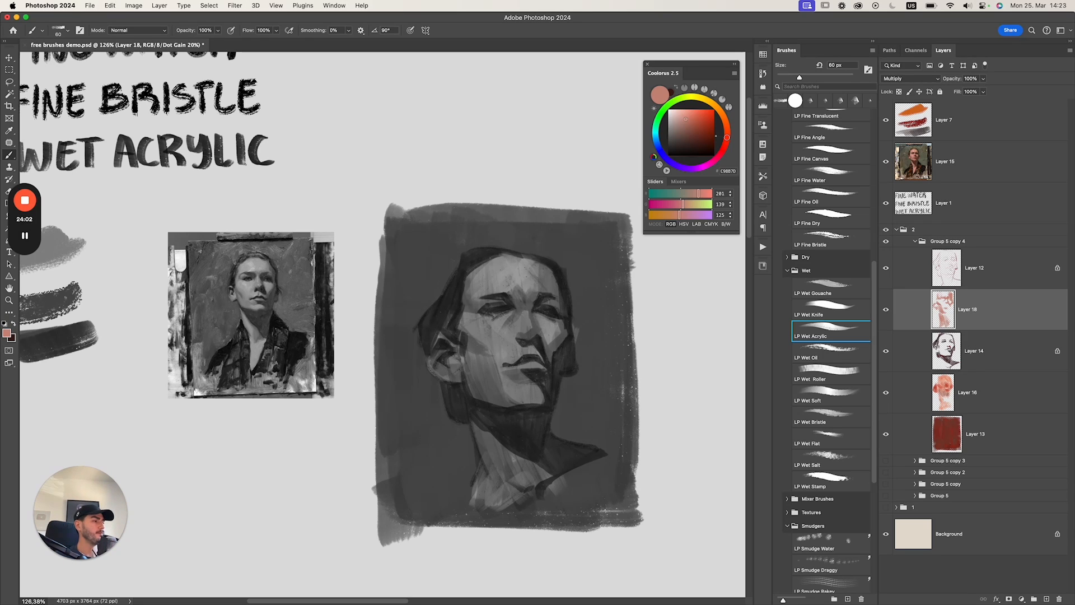
drag(477, 341, 494, 351)
key(e)
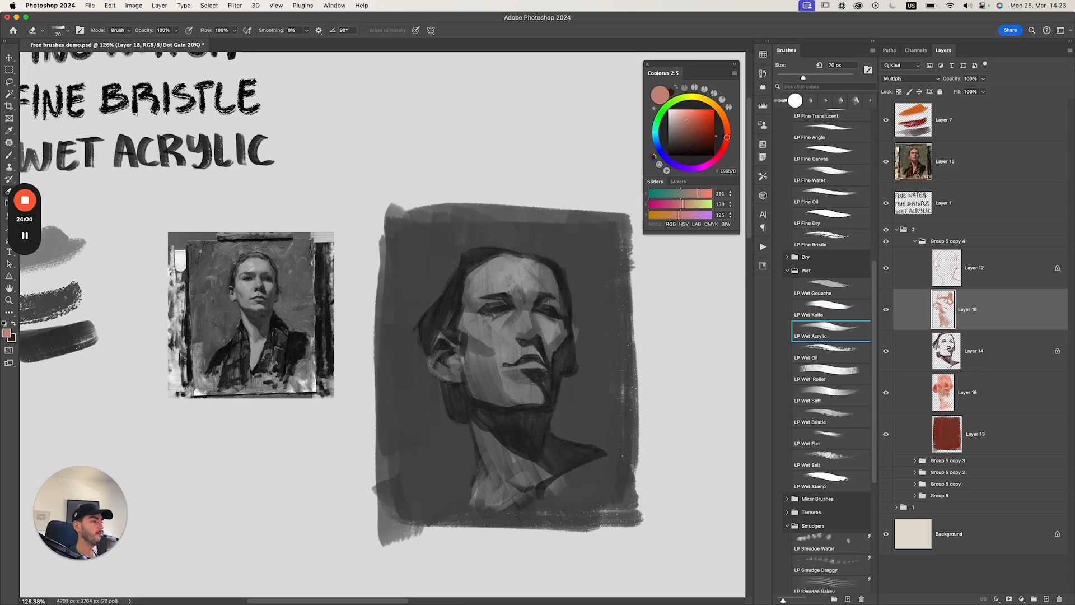
key(super+z)
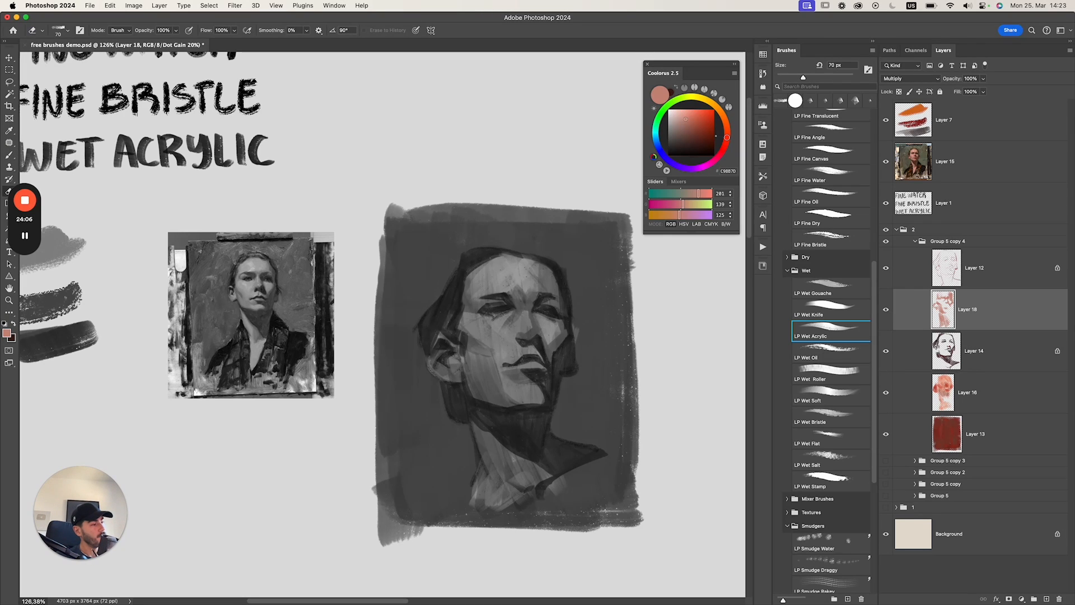
key(b)
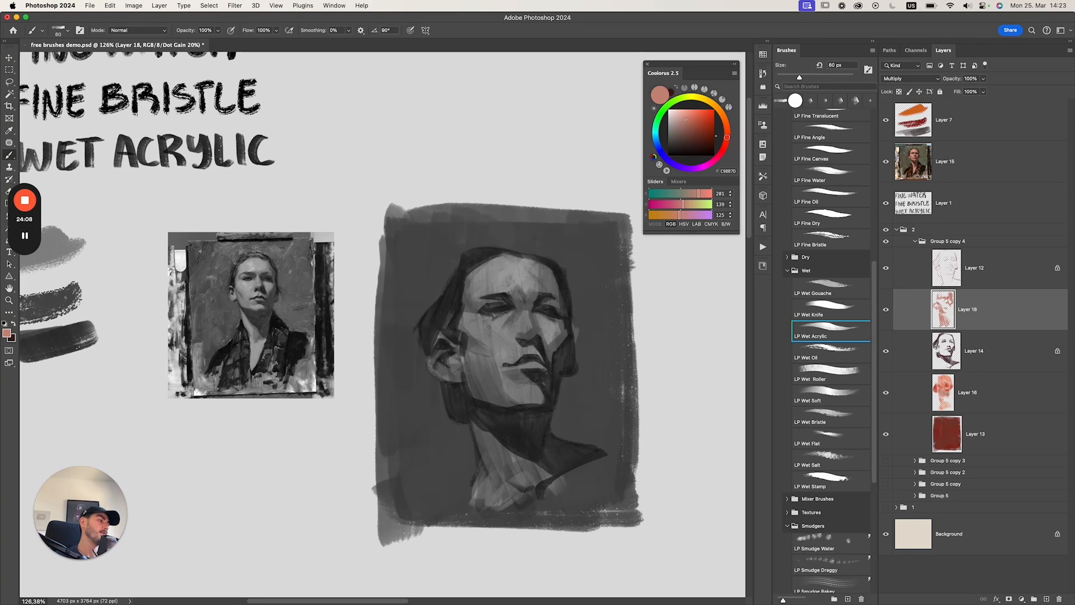
key(bracketleft)
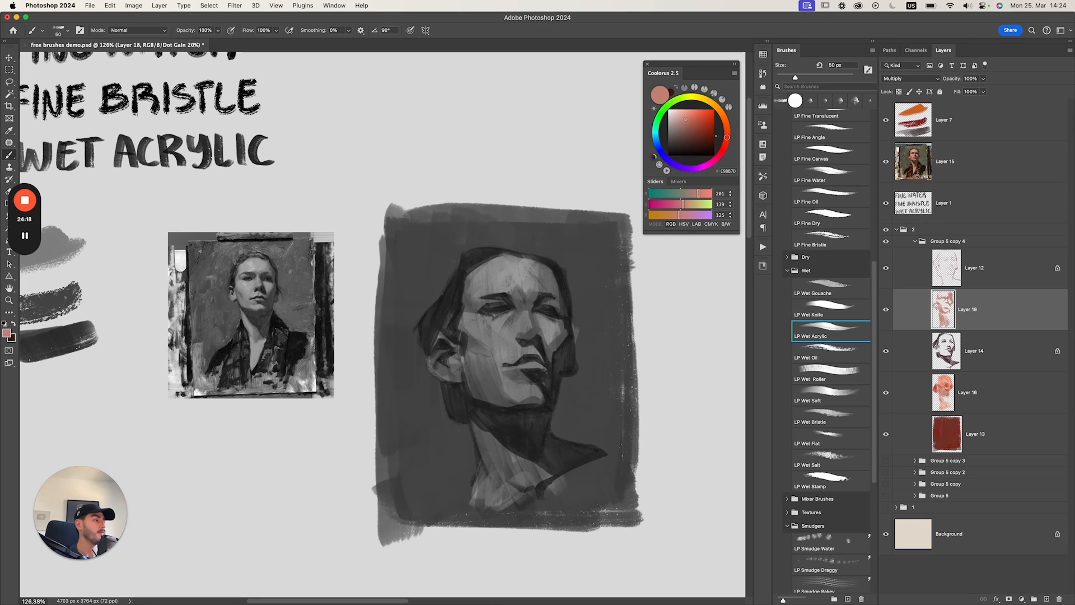
Unlock Layer 14 and lighten its dark shadow below the lips with the eraser at 60 to 80 px.
click(966, 392)
click(975, 433)
click(946, 351)
key(e)
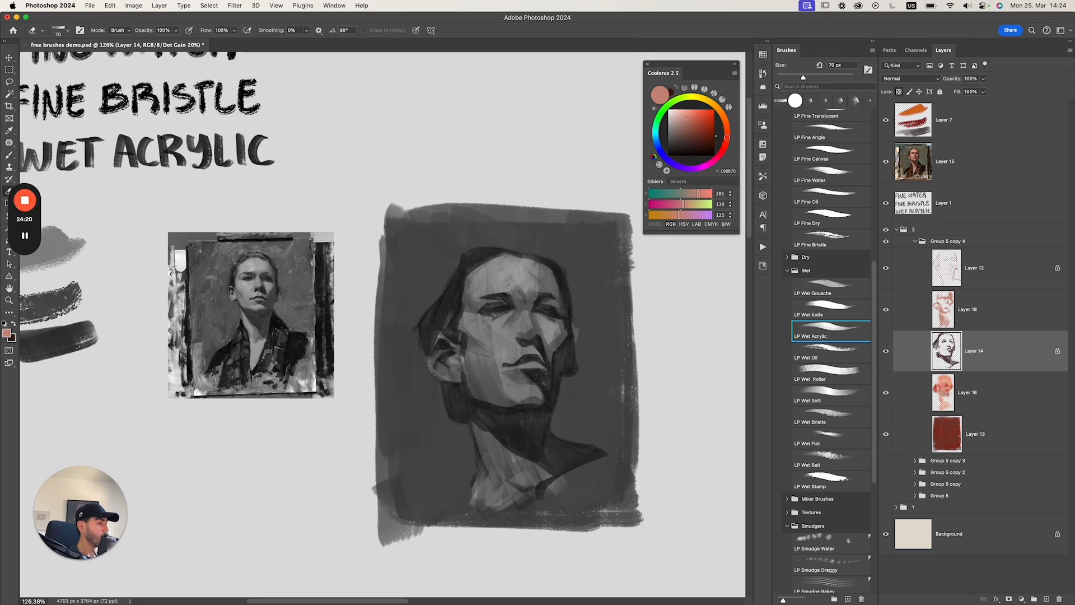
key(bracketleft)
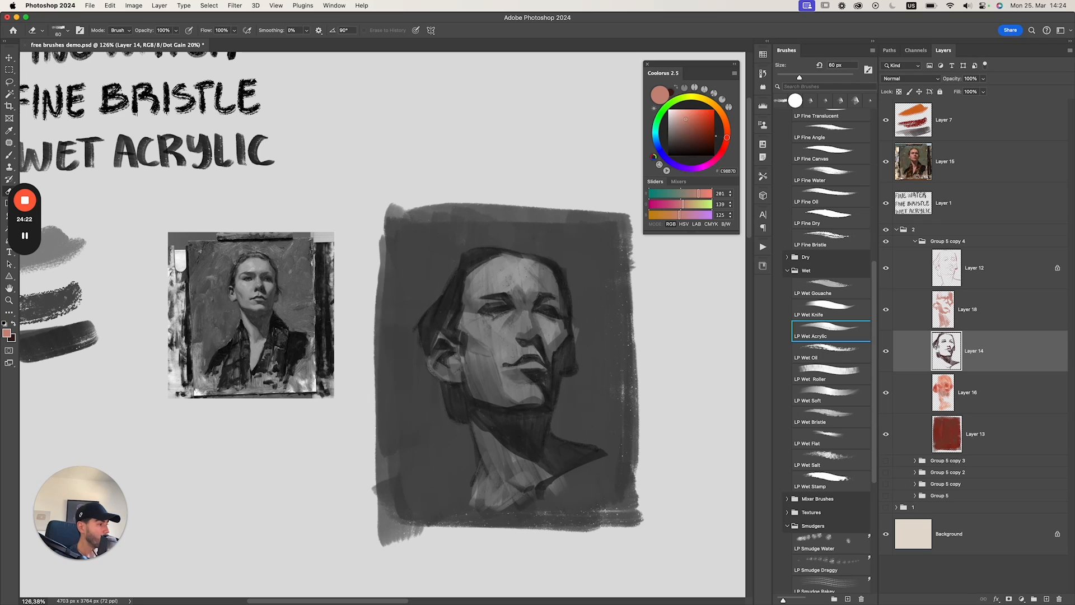
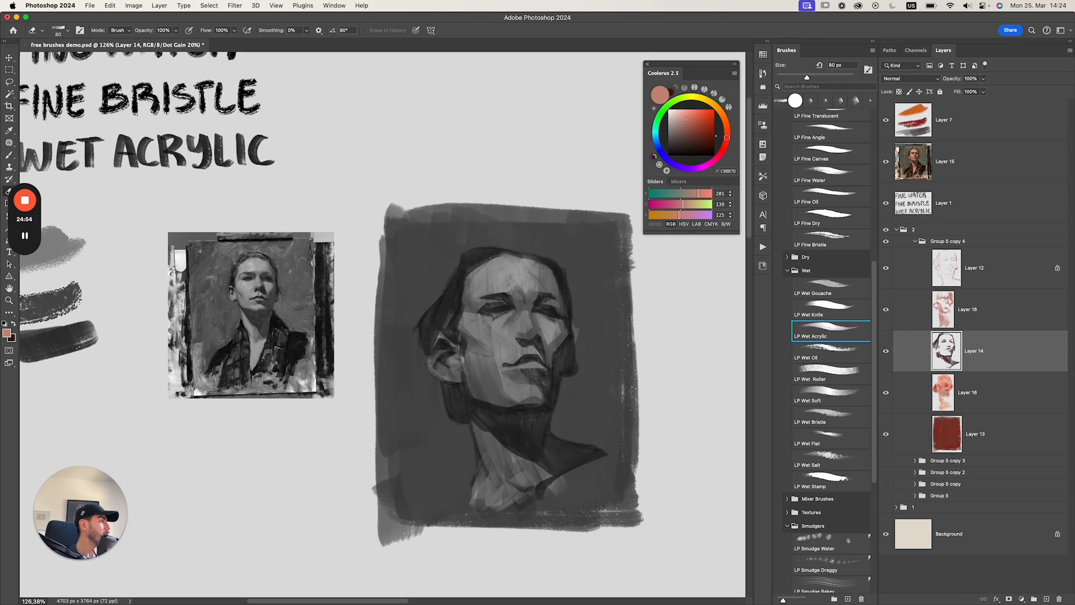
Return the view from the grayscale proof to colour and collapse Group 5 copy 4.
key(ctrl+y)
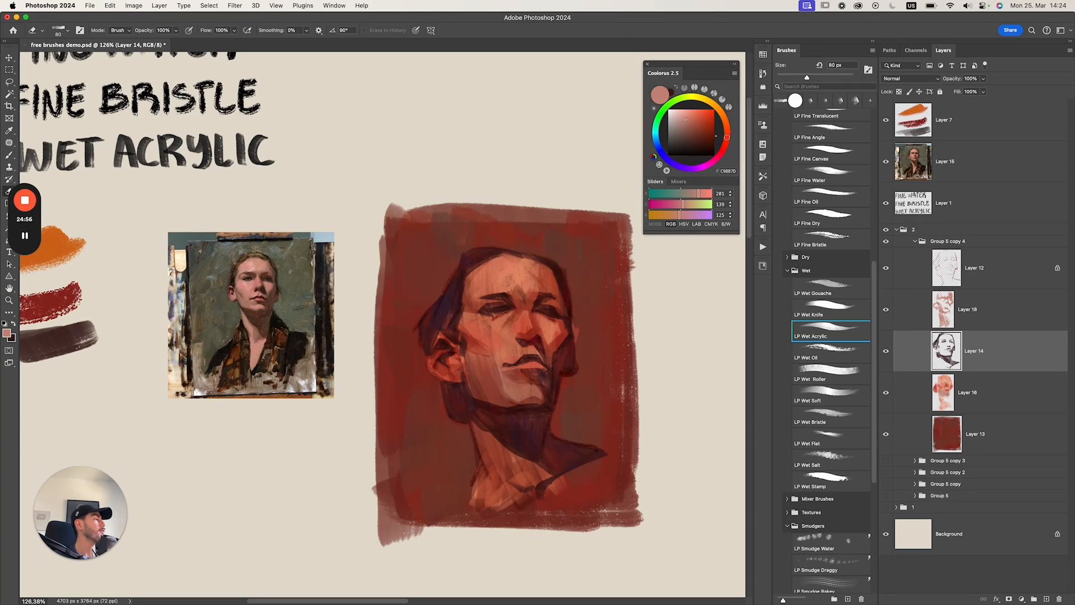
click(974, 267)
click(915, 240)
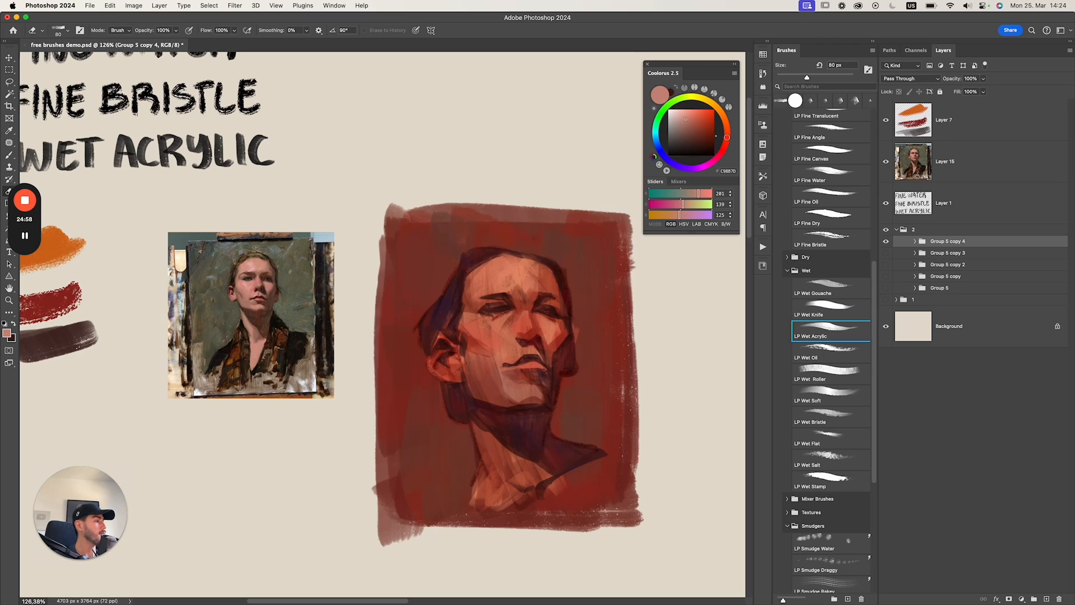
Duplicate Group 5 copy 4, hide the original, and expand the duplicate with its Layer 18 selected.
key(super+j)
click(886, 252)
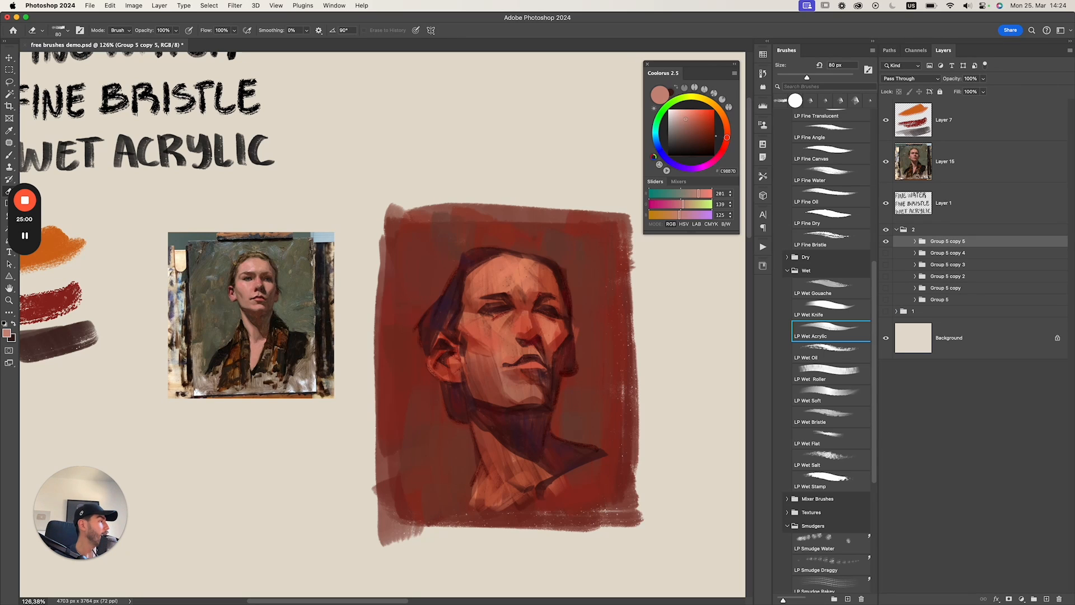
click(915, 241)
click(967, 309)
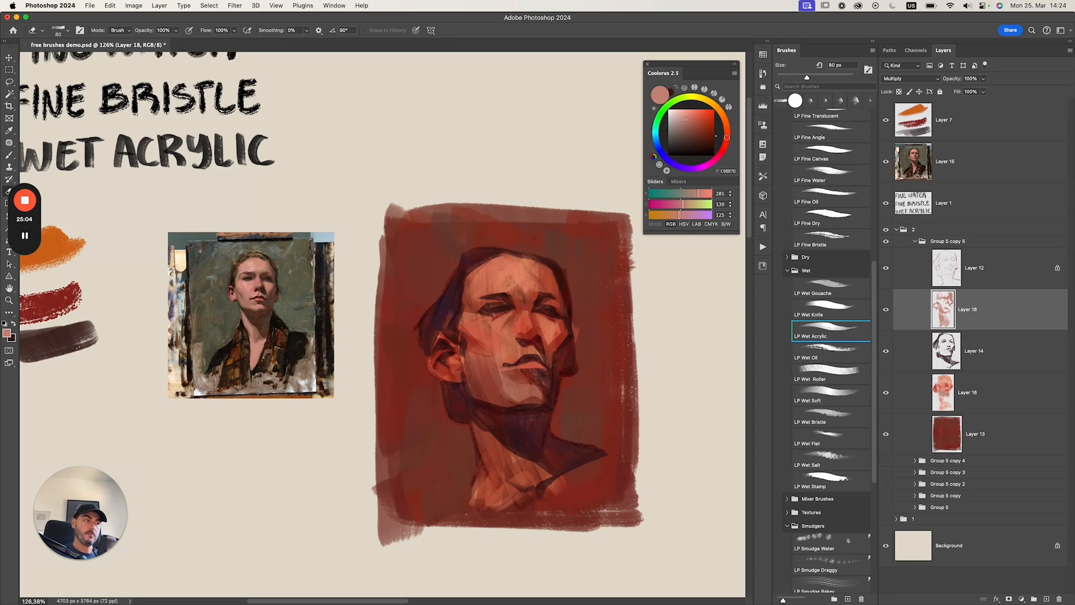
Check Layer 14's contribution by toggling its visibility, and try 84% opacity before restoring it to 100%.
click(886, 350)
click(886, 351)
click(974, 350)
key(8)
key(0)
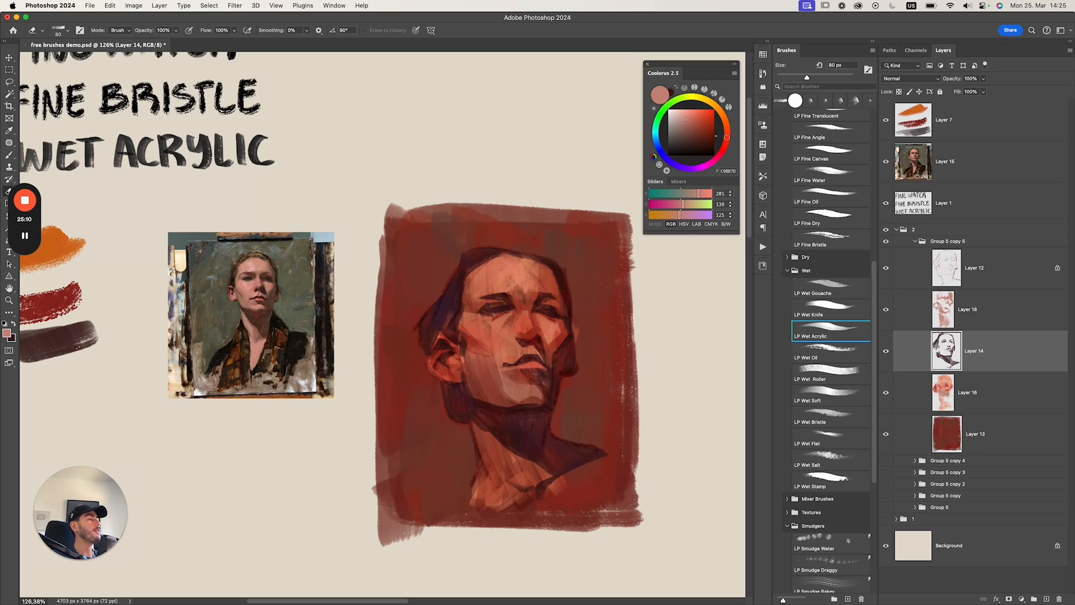
key(8)
key(4)
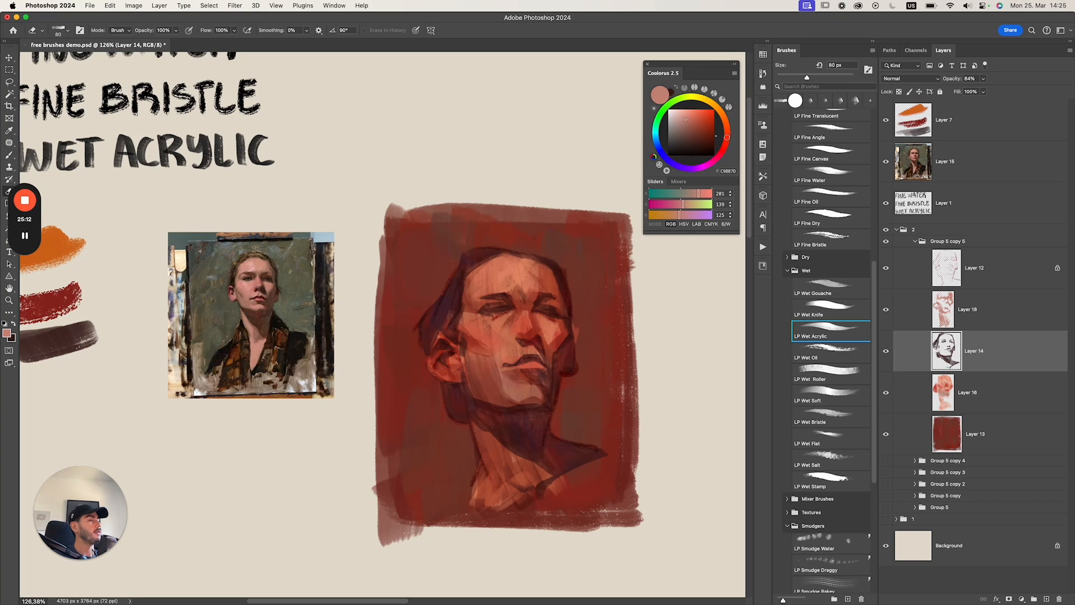
key(0)
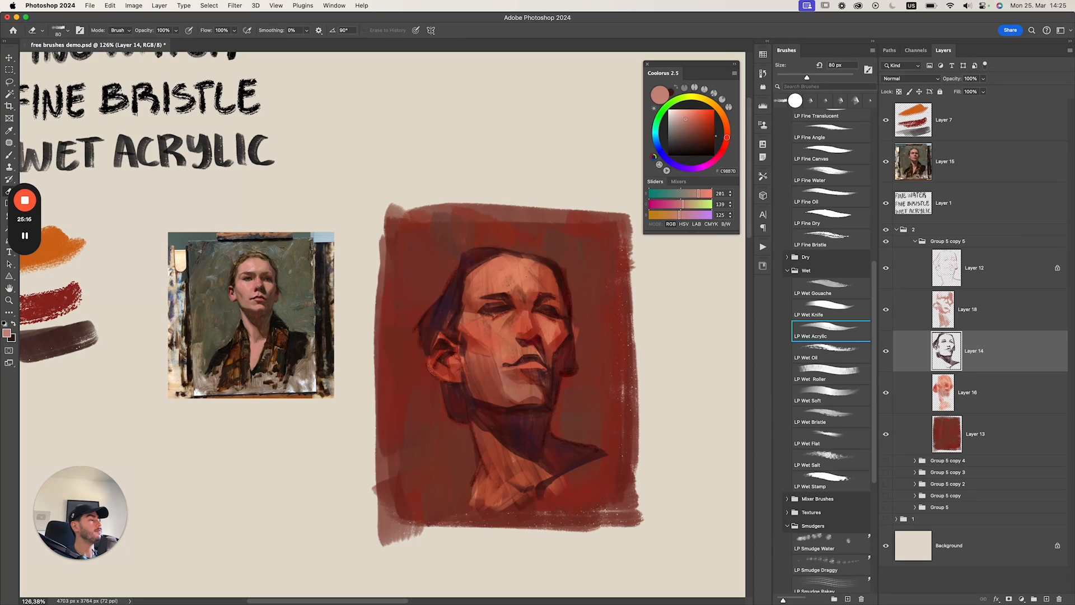
Merge all layers inside Group 5 copy 5, from Layer 12 down to Layer 13, into a single layer.
click(974, 268)
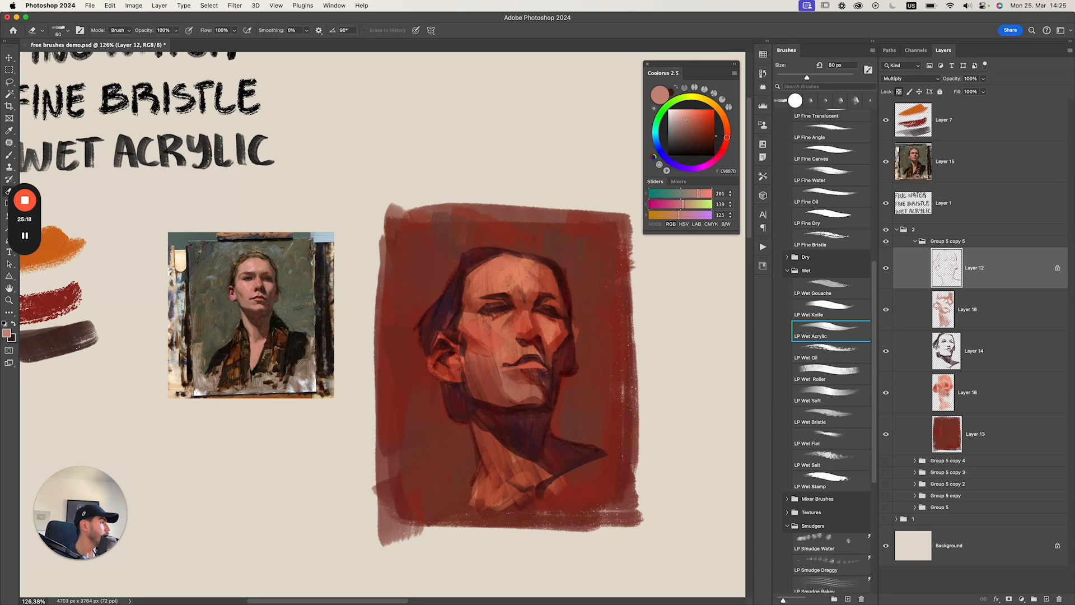
click(960, 241)
click(915, 240)
click(915, 241)
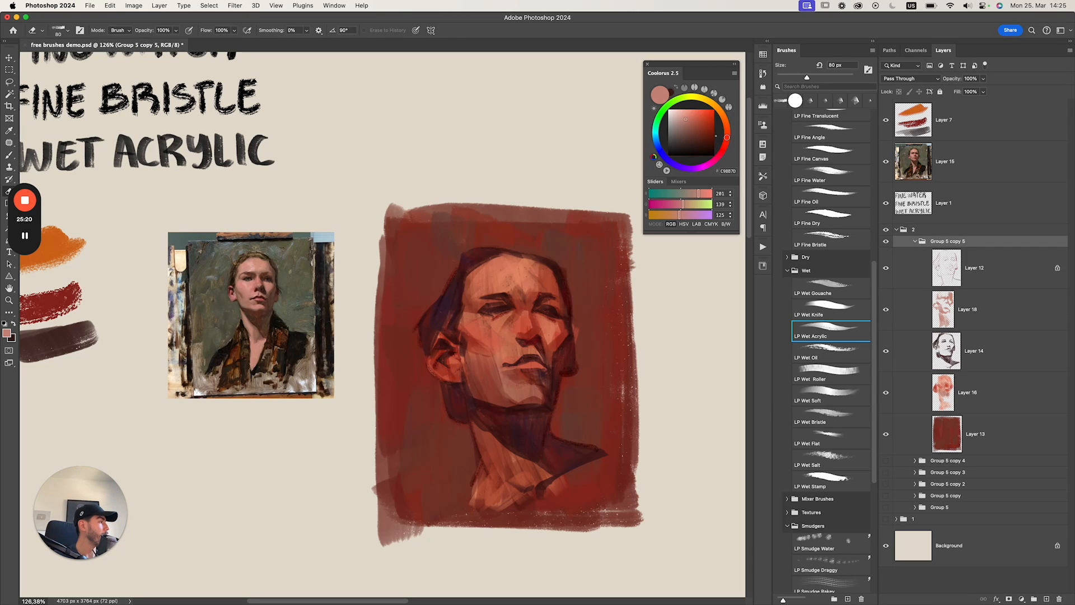
click(974, 268)
shift+click(975, 434)
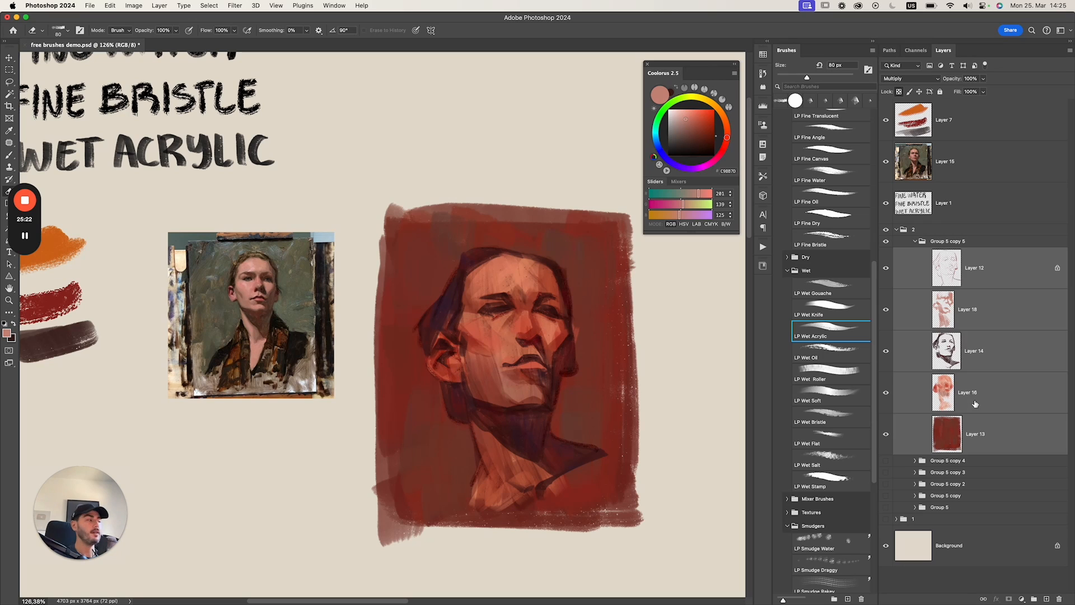
key(super+e)
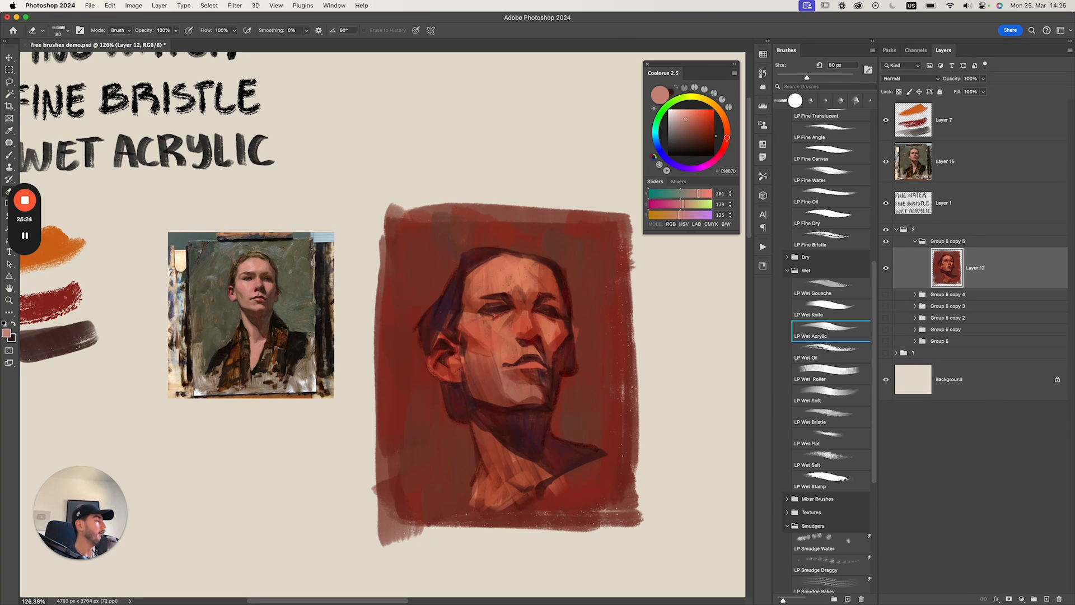
Flip the merged portrait layer horizontally and open it in the Liquify filter.
drag(552, 290, 561, 290)
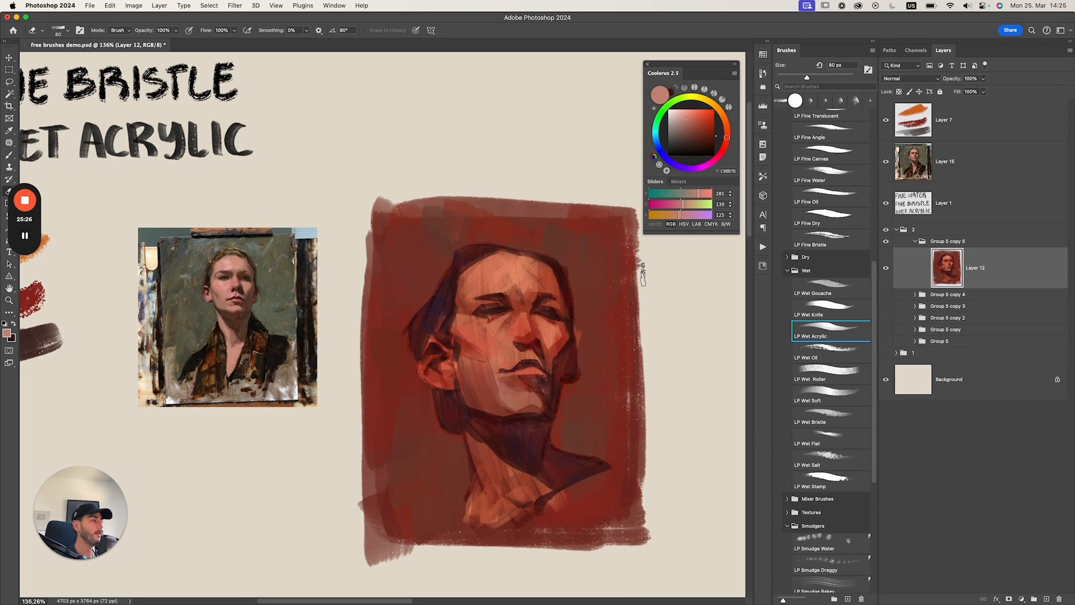
key(super+shift+h)
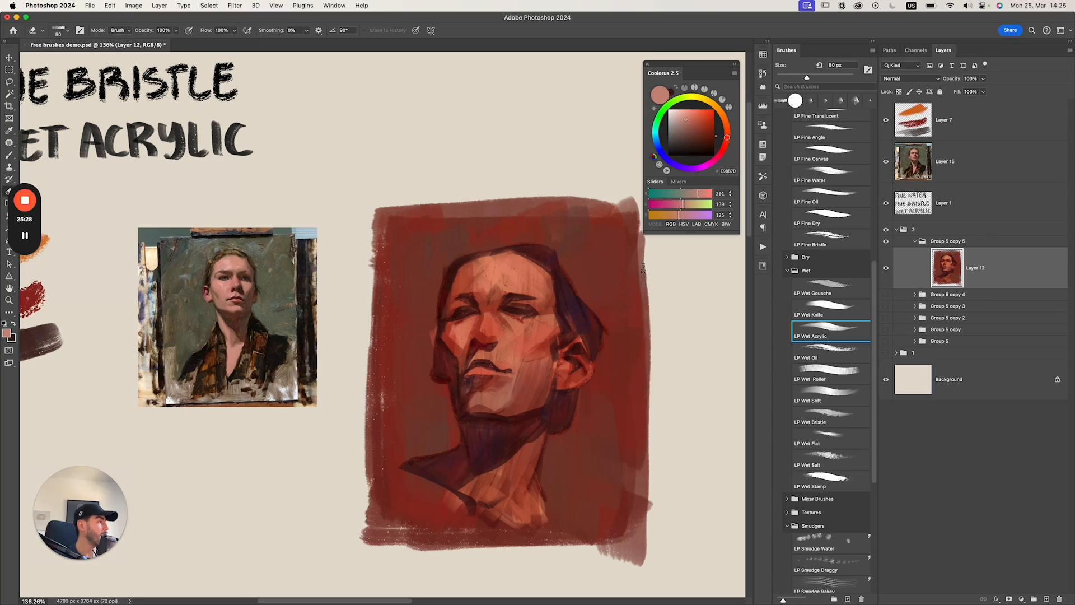
click(221, 11)
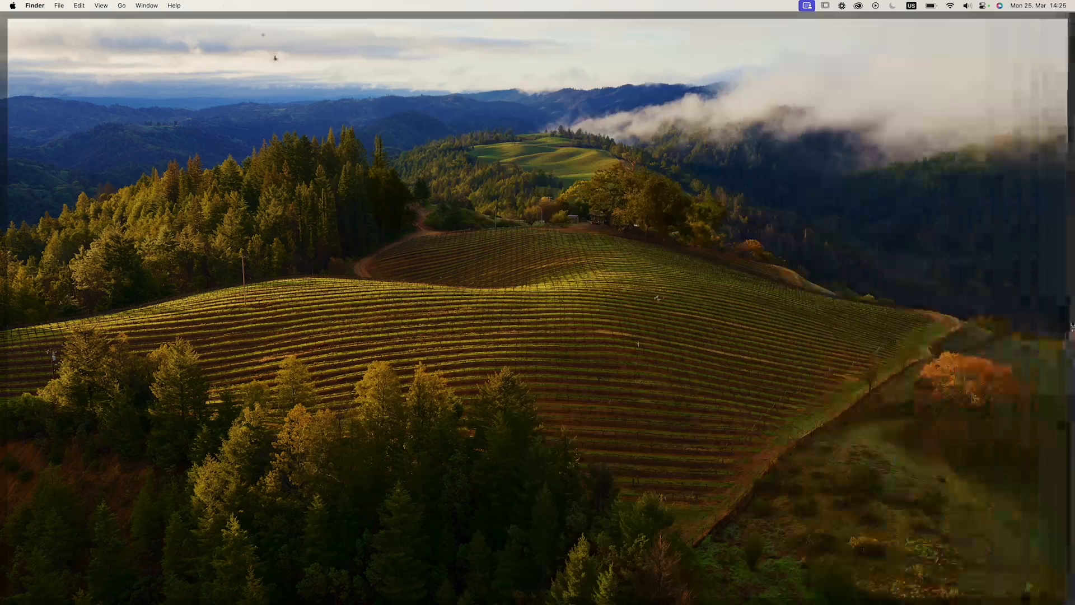
click(274, 53)
click(160, 5)
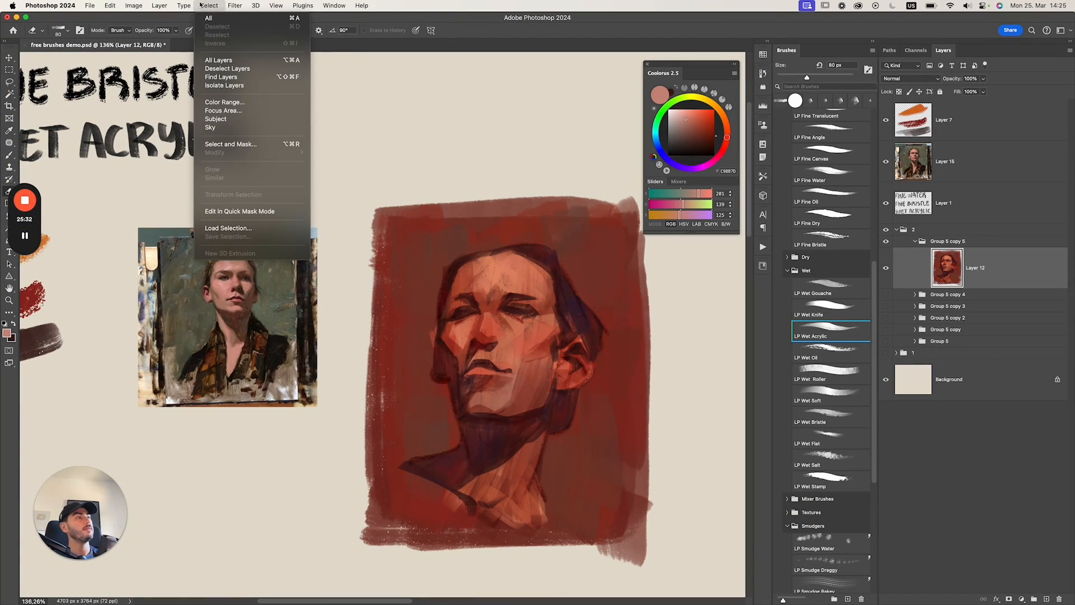
click(262, 103)
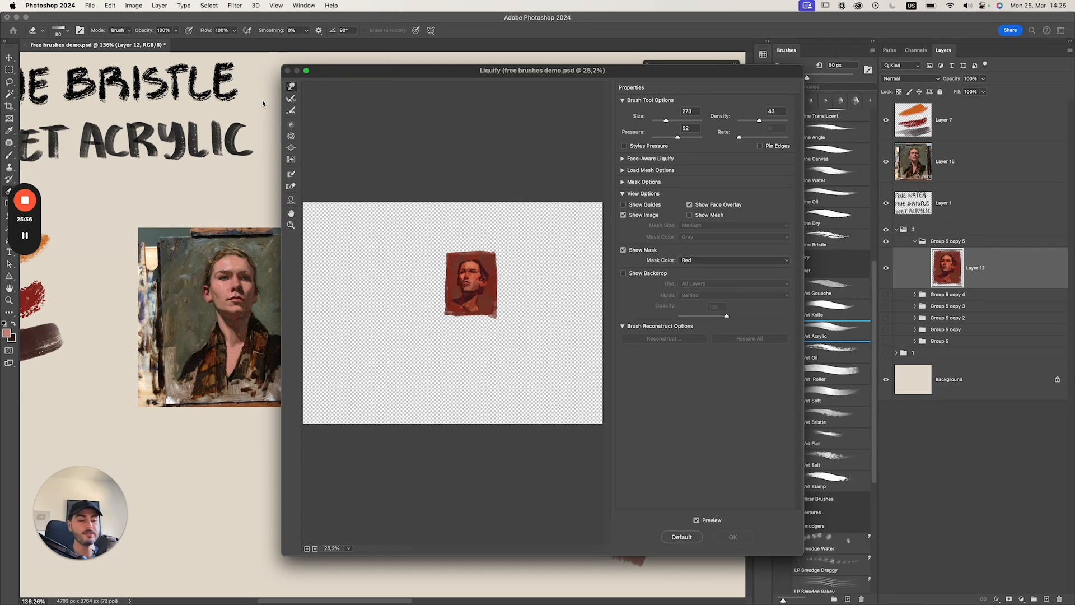
Nudge the facial features around the nose and mouth with the Liquify warp brush at size 77.
key(super+plus)
drag(509, 376, 487, 499)
click(661, 121)
key(])
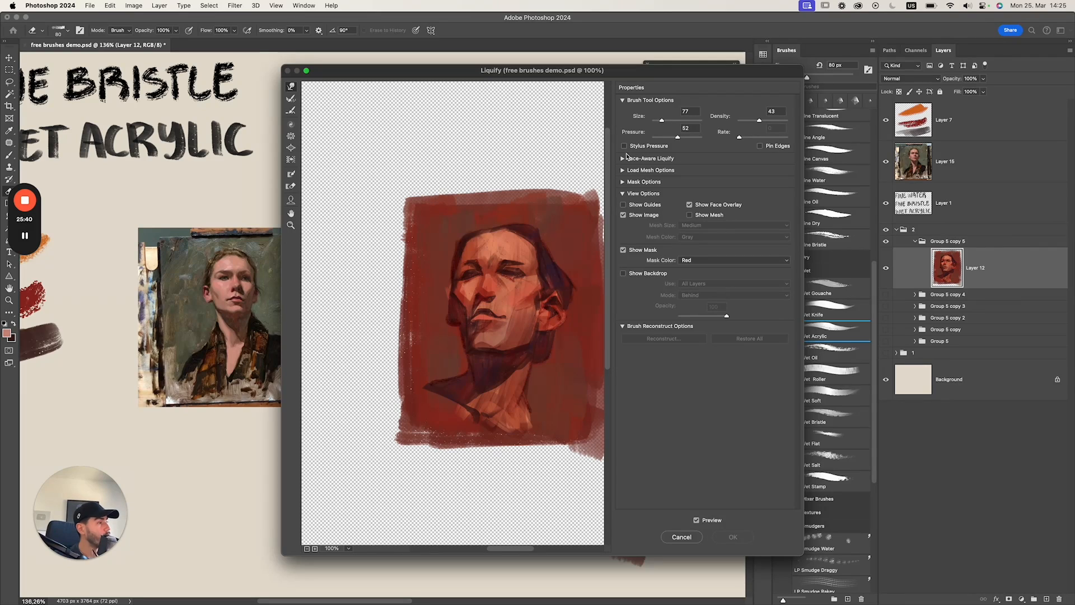
drag(498, 317, 503, 314)
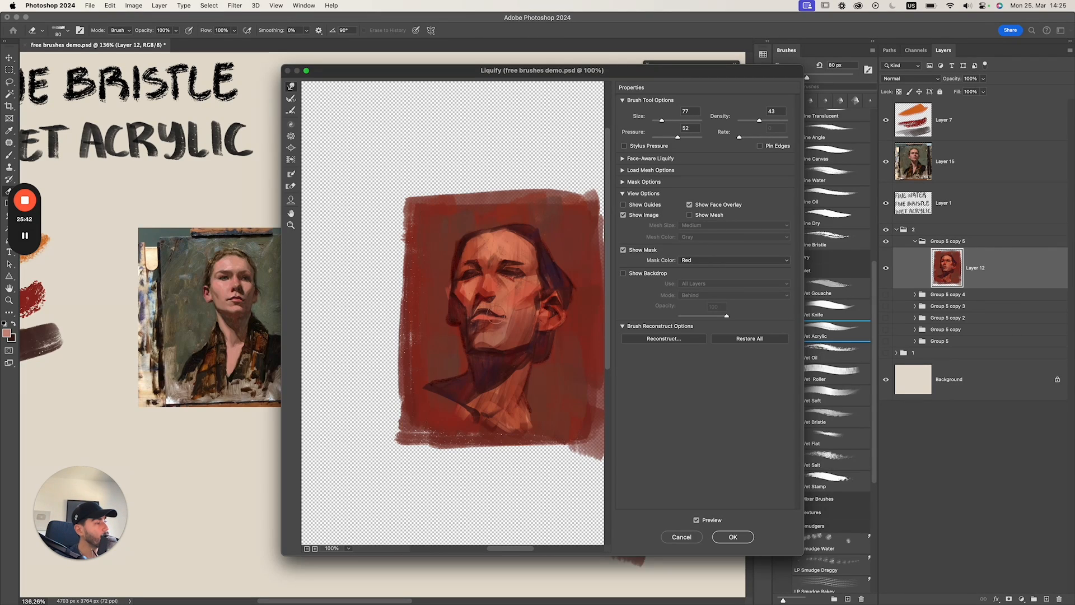
key(alt)
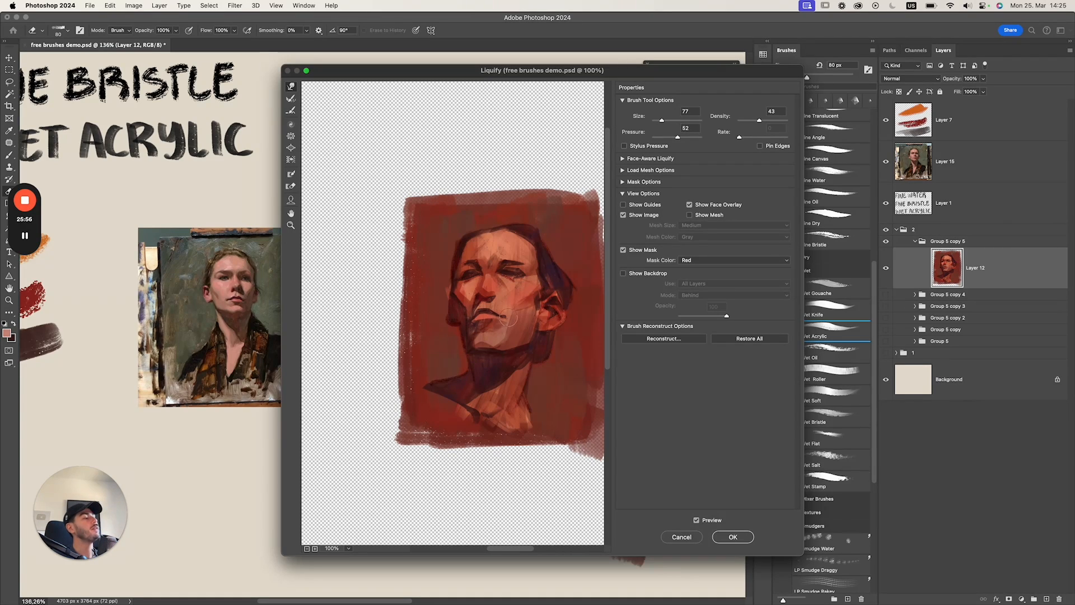
Reshape the face, head contour and ear with the warp brush at sizes 91, 144 and 273, undoing an unwanted push.
drag(662, 120, 665, 122)
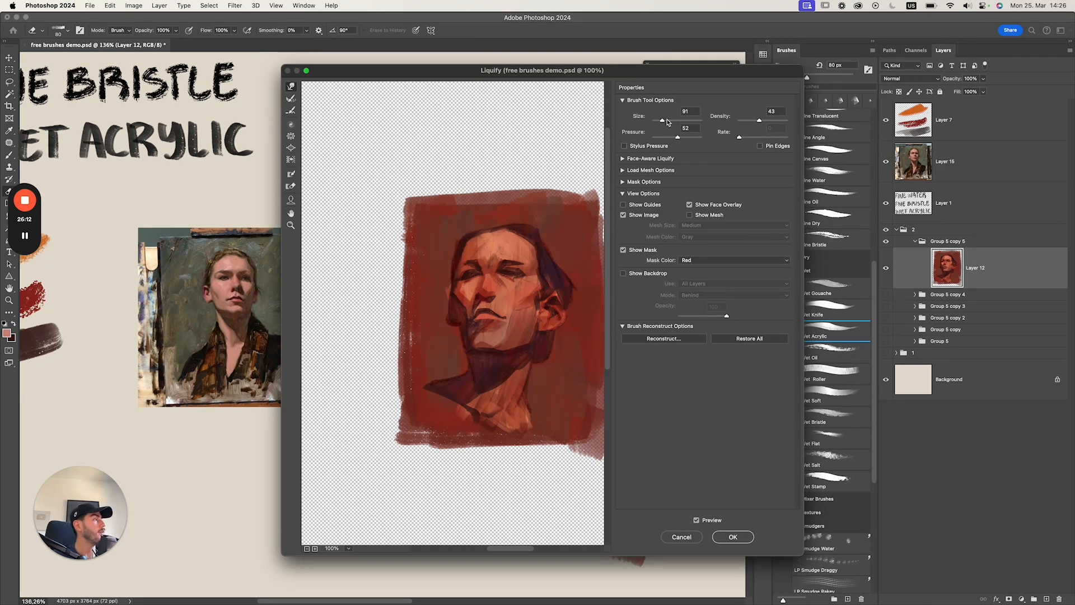
drag(662, 120, 664, 122)
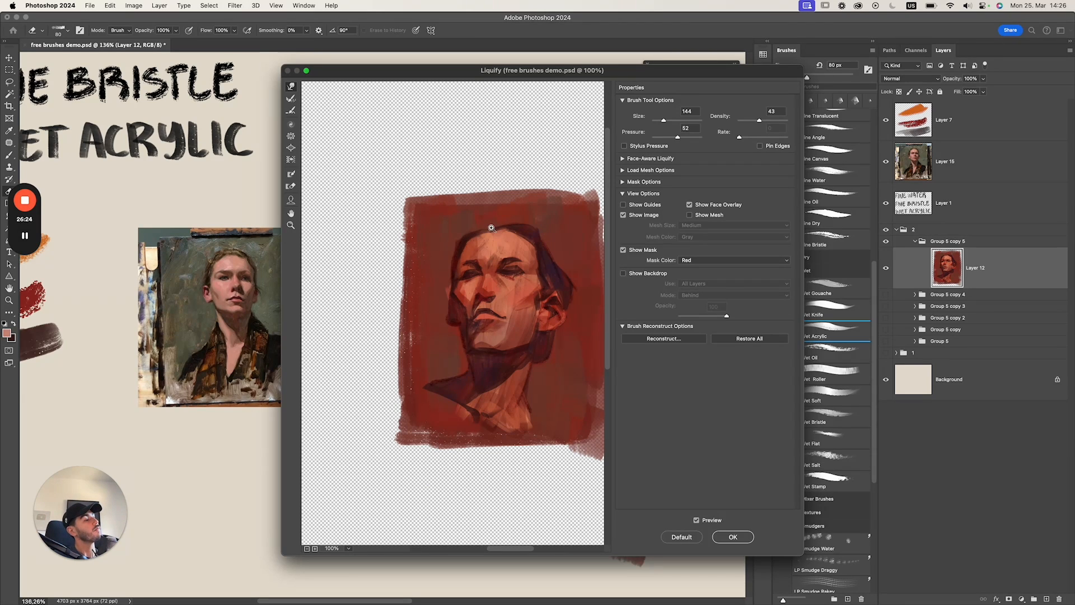
click(666, 120)
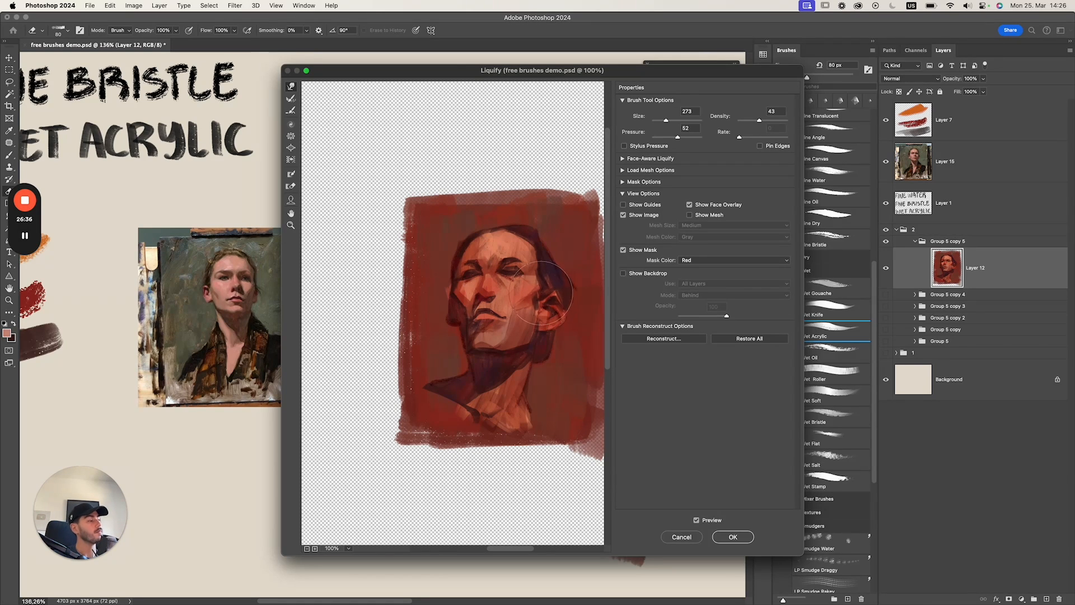
key(super+z)
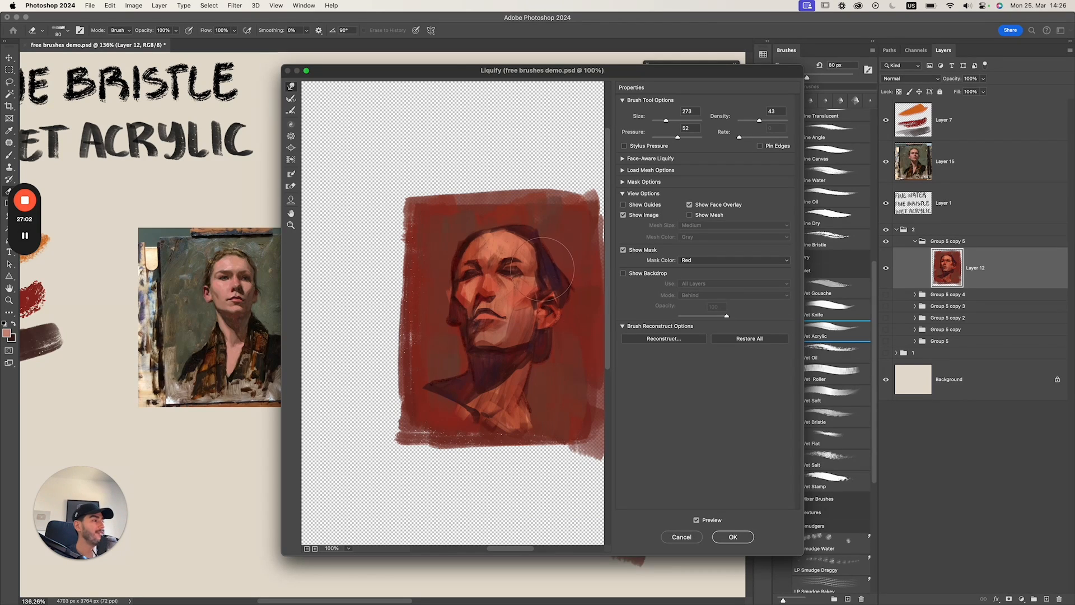
Finish warping the portrait's proportions with the brush at sizes 243 and 166, and apply the Liquify changes.
drag(665, 120, 664, 120)
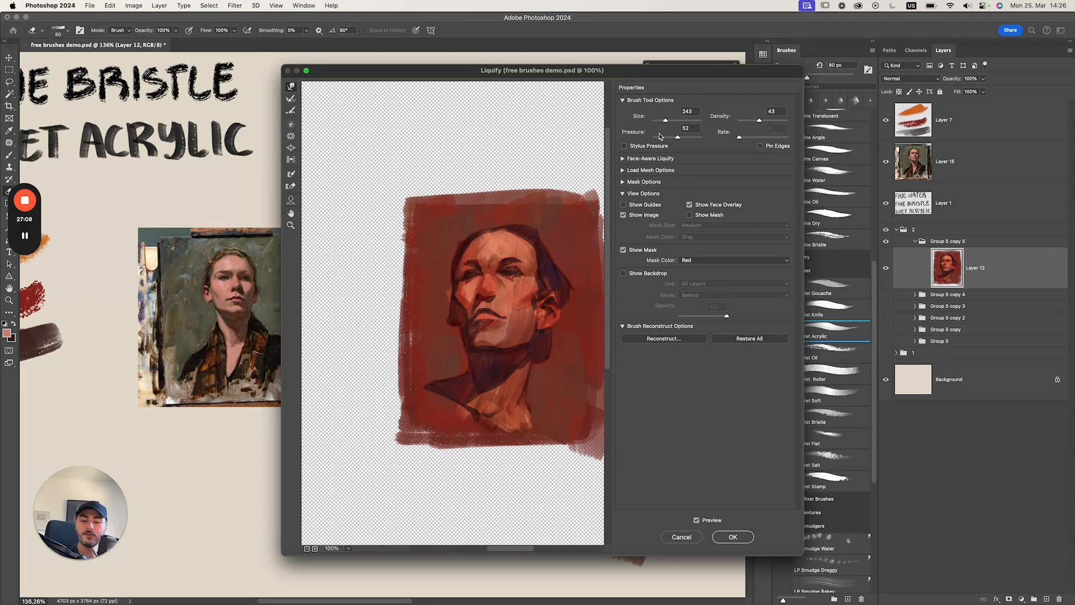
drag(666, 120, 664, 121)
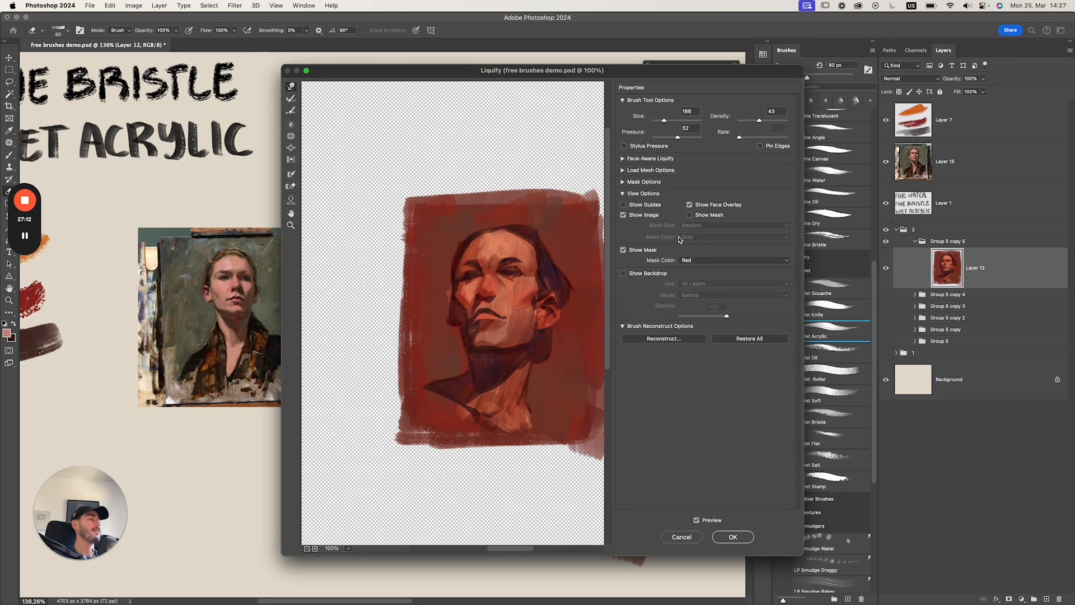
click(733, 537)
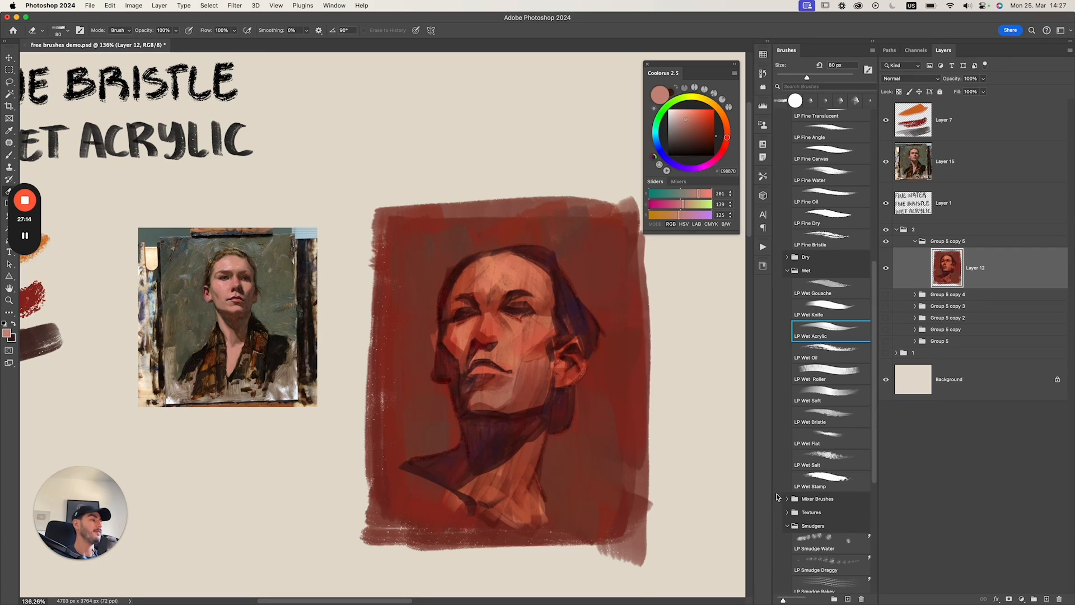
Compare the whole portrait before and after the Liquify changes by repeatedly undoing and redoing them.
key(super+0)
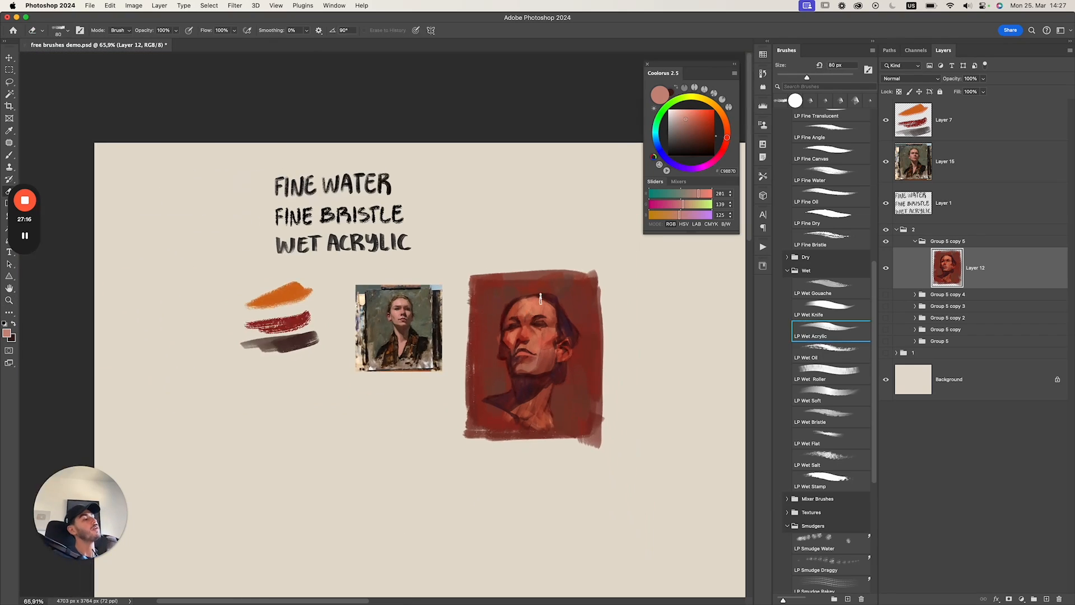
key(super+z)
key(super+shift+z)
key(super+z)
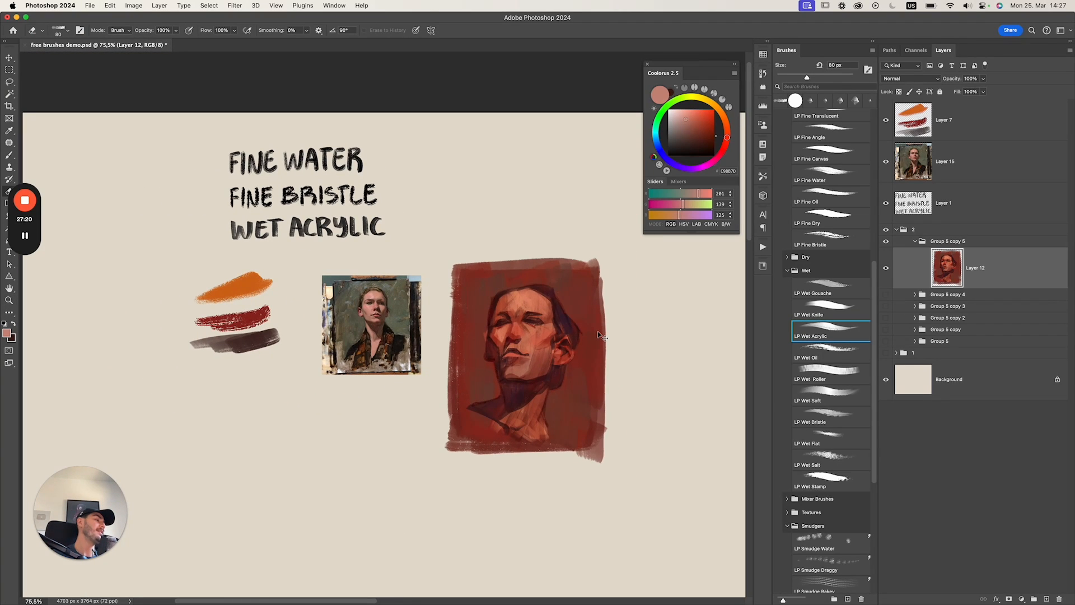
key(super+shift+z)
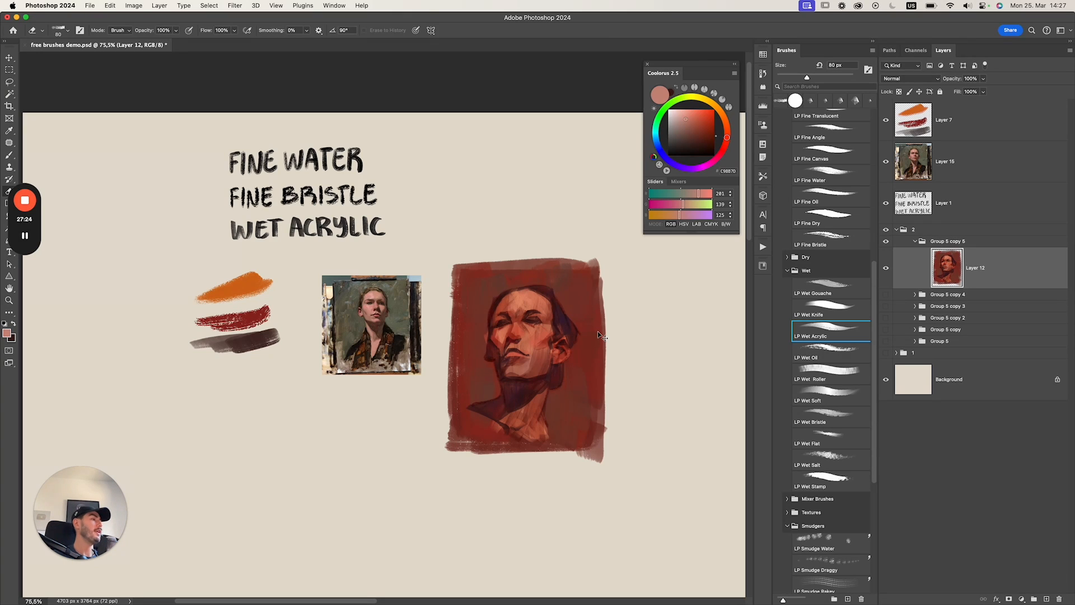
key(super+z)
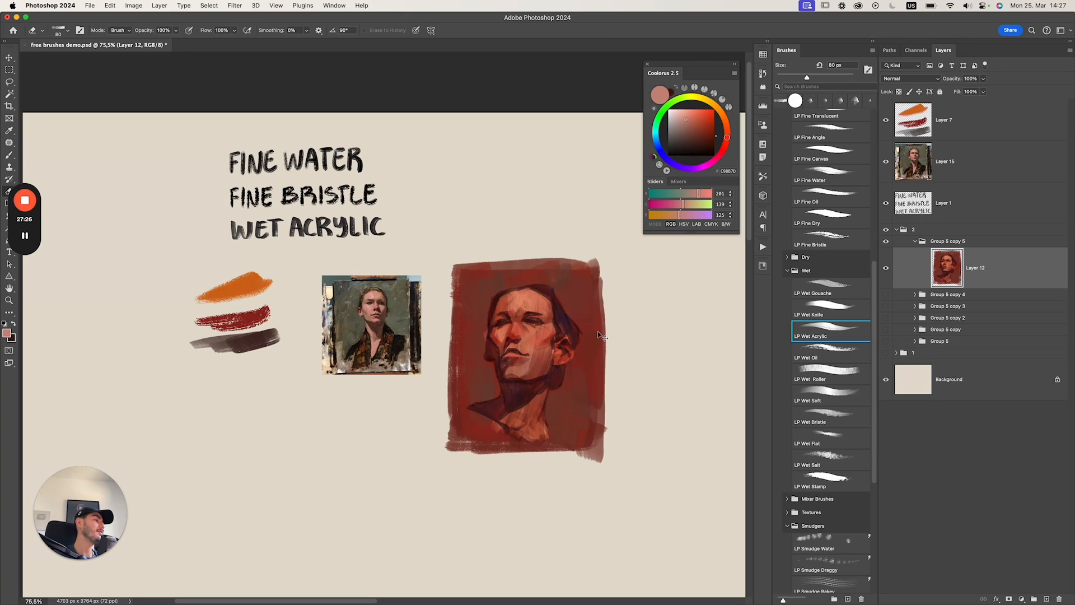
key(super+shift+z)
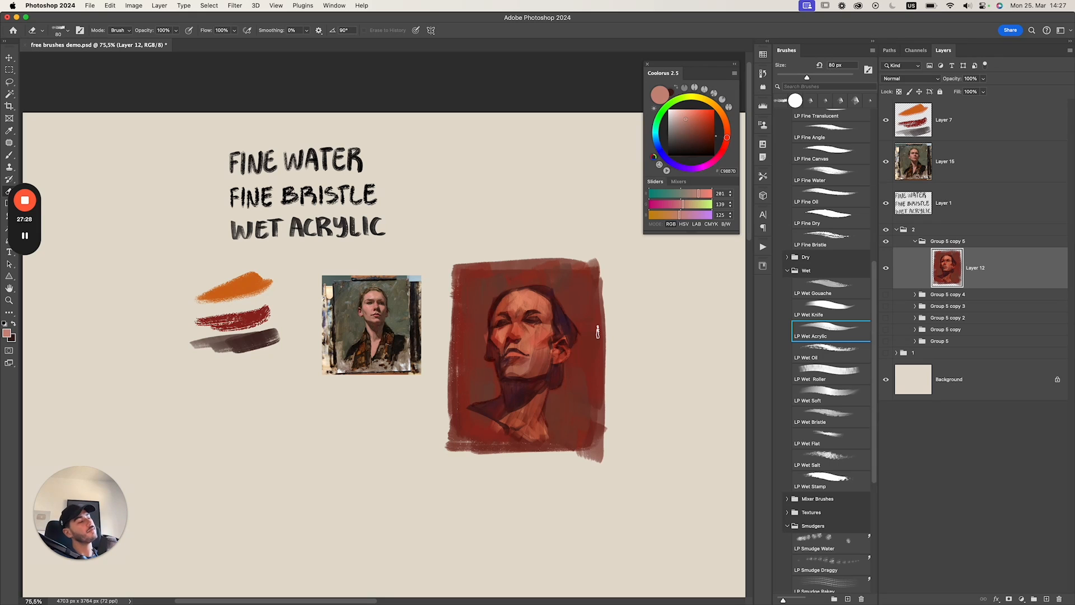
Flip the reshaped portrait layer horizontally back to its original orientation and check it against the reference.
key(super+shift+h)
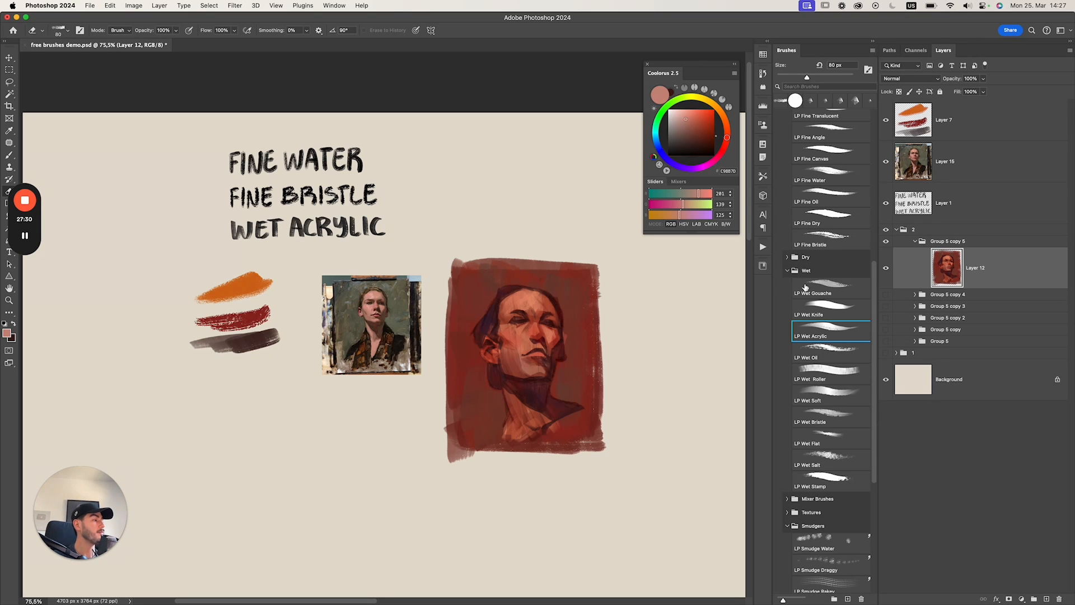
scroll(562, 319, up, 5)
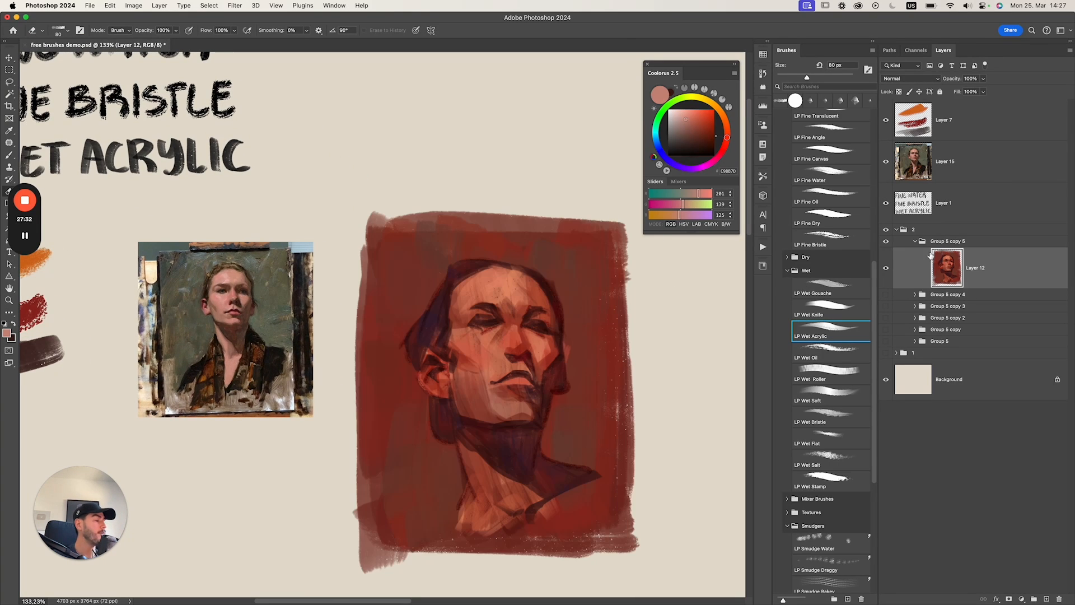
scroll(596, 289, down, 2)
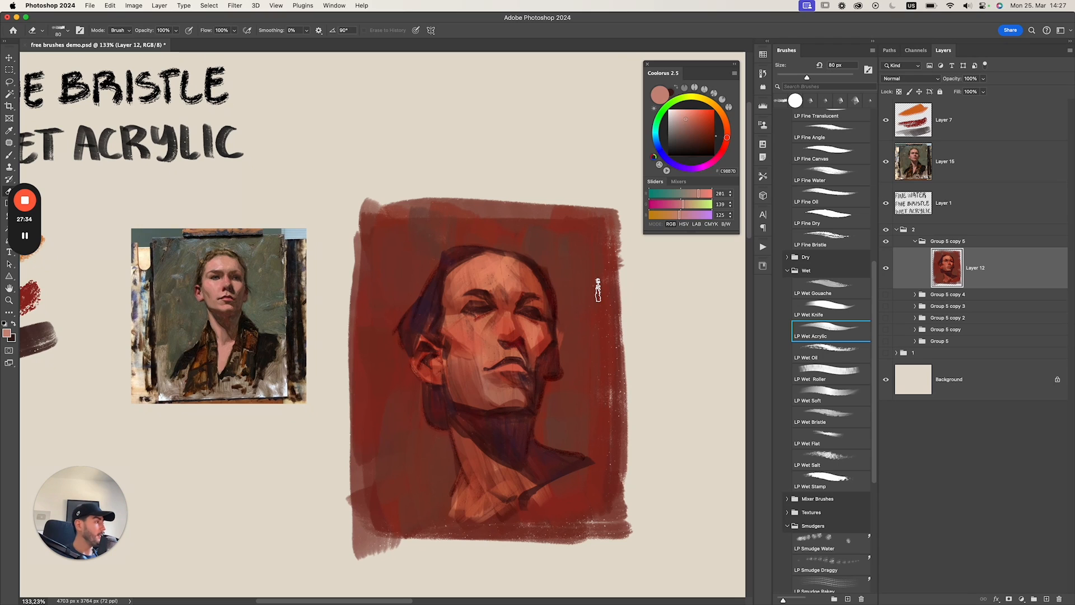
scroll(598, 289, down, 2)
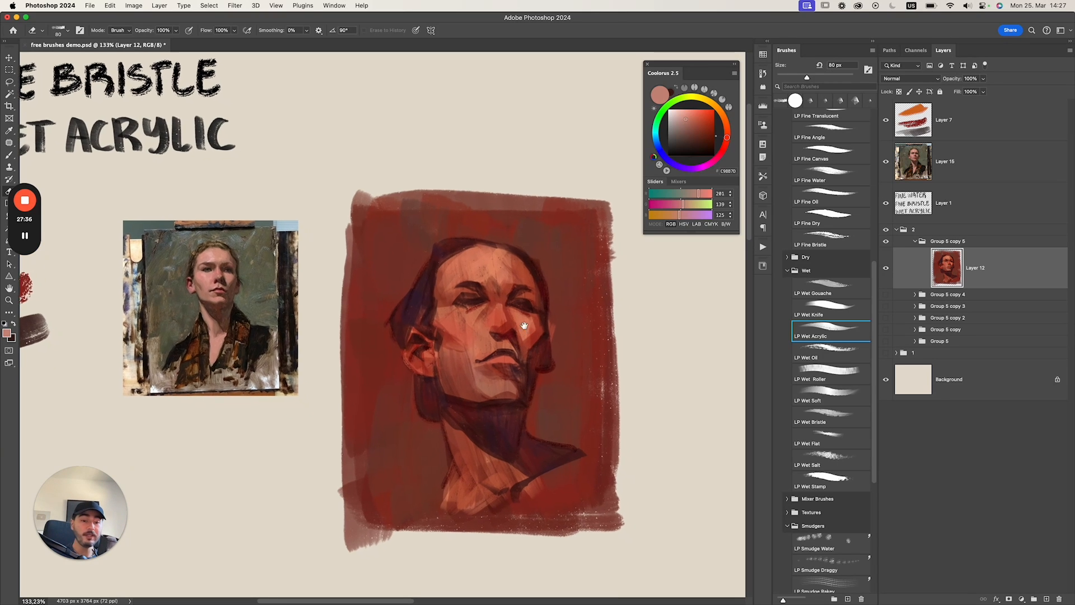
scroll(556, 330, down, 3)
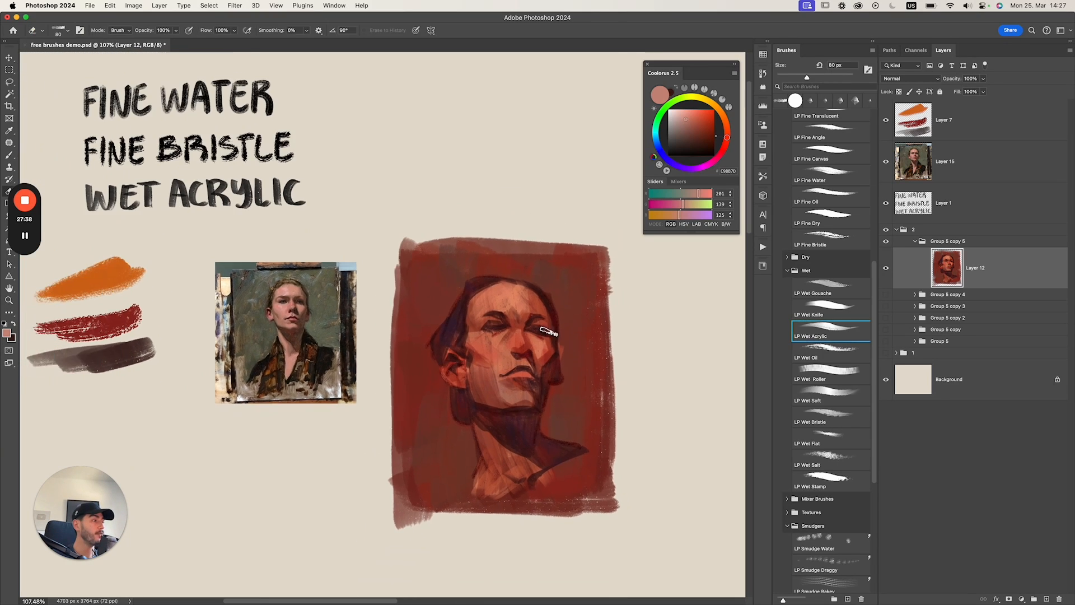
key(z)
drag(256, 142, 330, 169)
drag(588, 306, 588, 272)
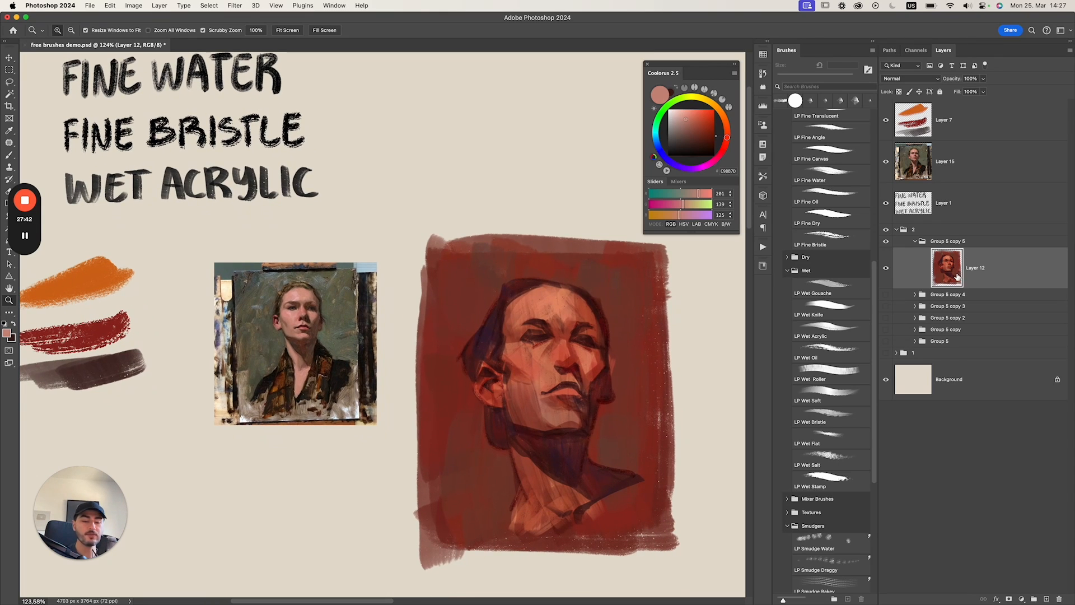
Duplicate the portrait layer, hide the original Layer 12, and choose the LP Fine Bristle brush for the copy.
key(super+j)
click(885, 310)
key(b)
click(839, 240)
Paint the upper forehead along the hairline with sampled and adjusted skin tones at 80 and 70 px, undoing unwanted strokes.
key(z)
drag(531, 343, 554, 343)
alt+click(526, 285)
click(702, 120)
key(bracketright)
key(bracketright)
key(bracketright)
mouse_move(518, 269)
mouse_down()
mouse_move(512, 300)
mouse_move(548, 282)
mouse_up()
key(super+z)
alt+click(521, 290)
key(z)
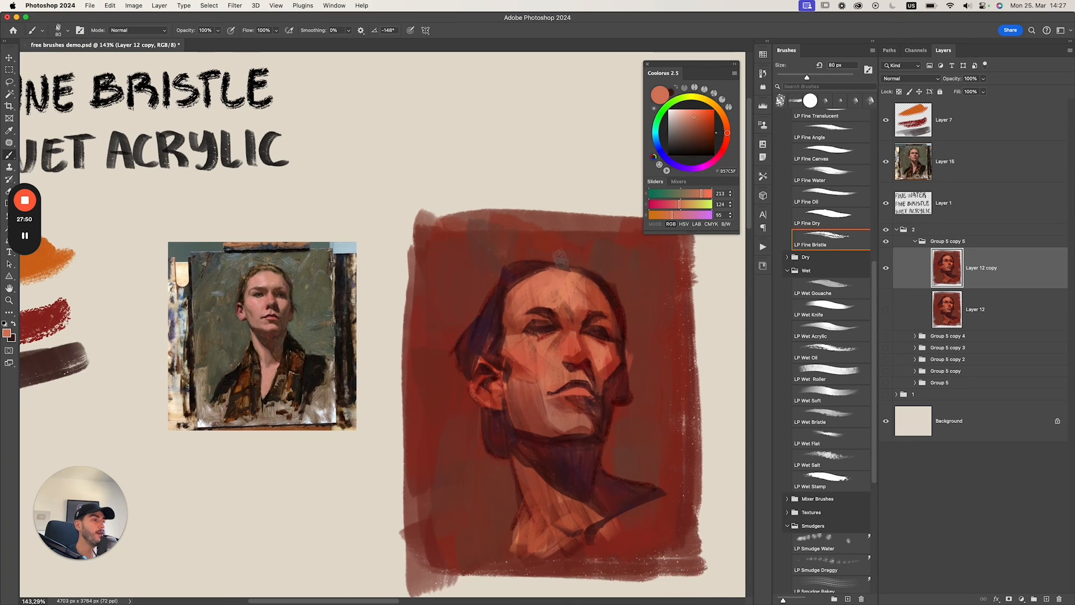
alt+click(523, 292)
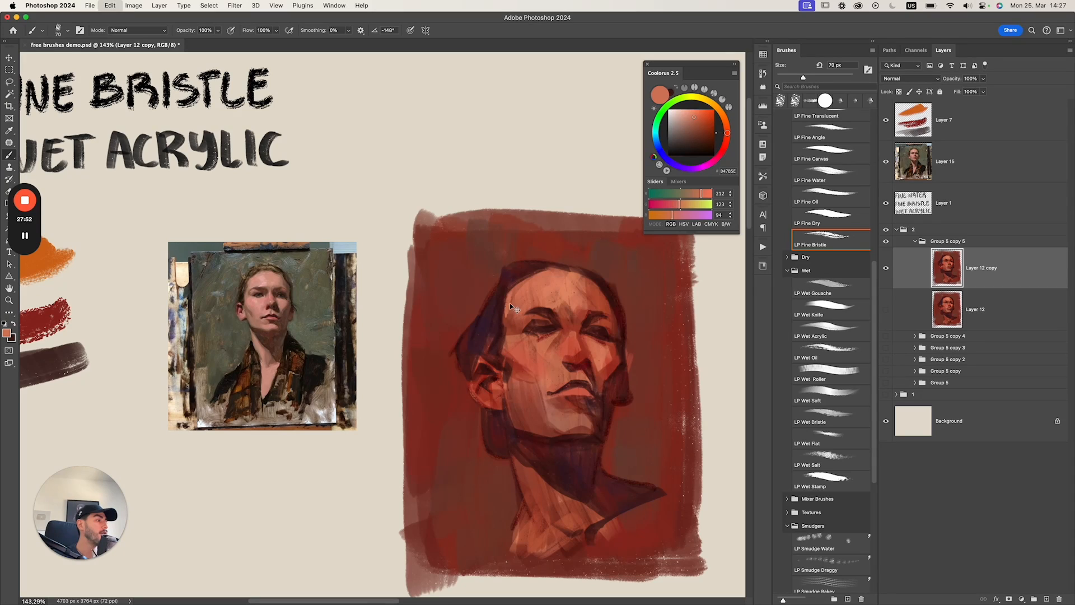
Redefine the hairline at the temple with sampled red-brown, skin and dark hair tones at 70 to 90 px, undoing one stroke.
alt+click(510, 316)
drag(510, 317, 536, 284)
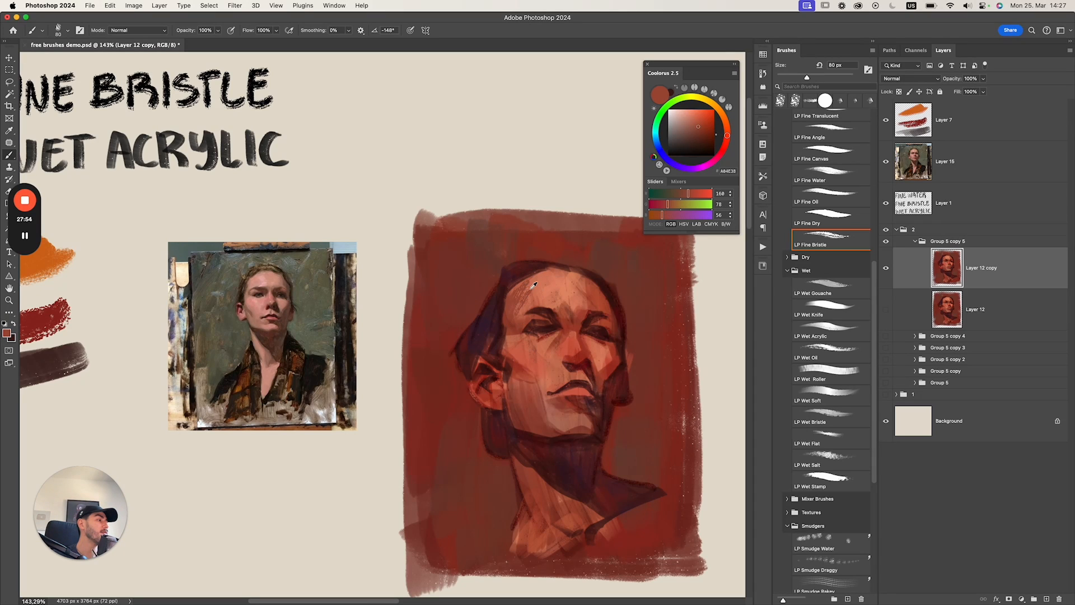
alt+click(535, 282)
key(bracketright)
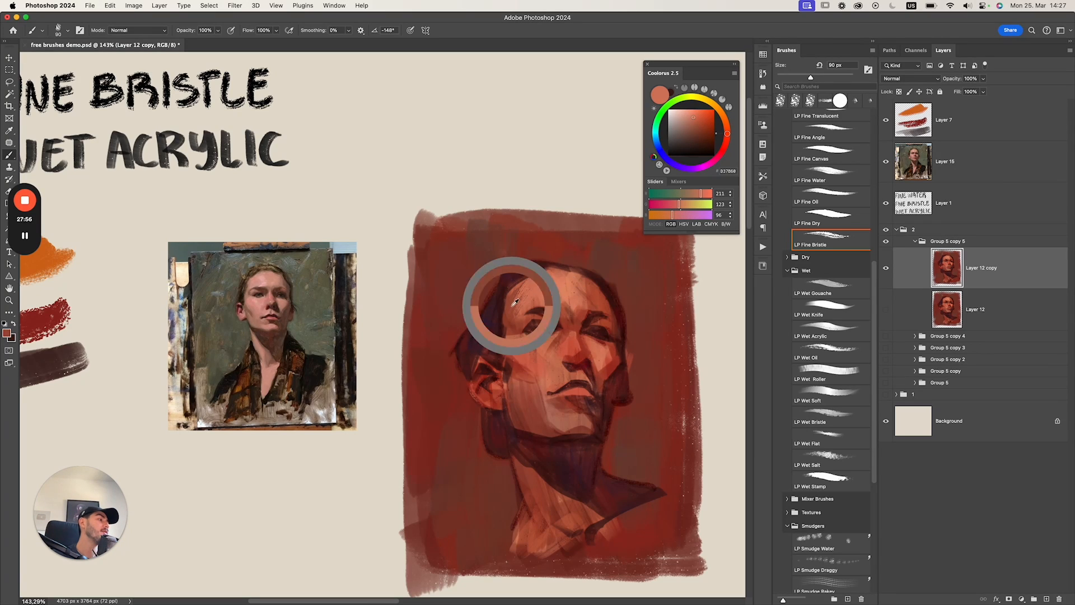
key(bracketleft)
key(bracketleft)
alt+click(497, 311)
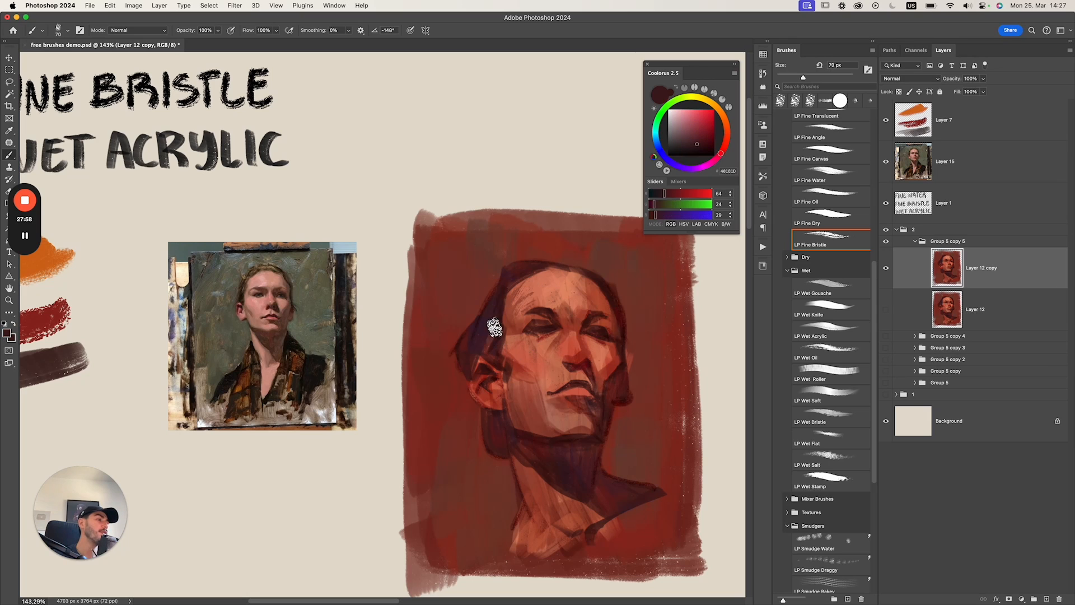
key(super+z)
drag(510, 330, 504, 354)
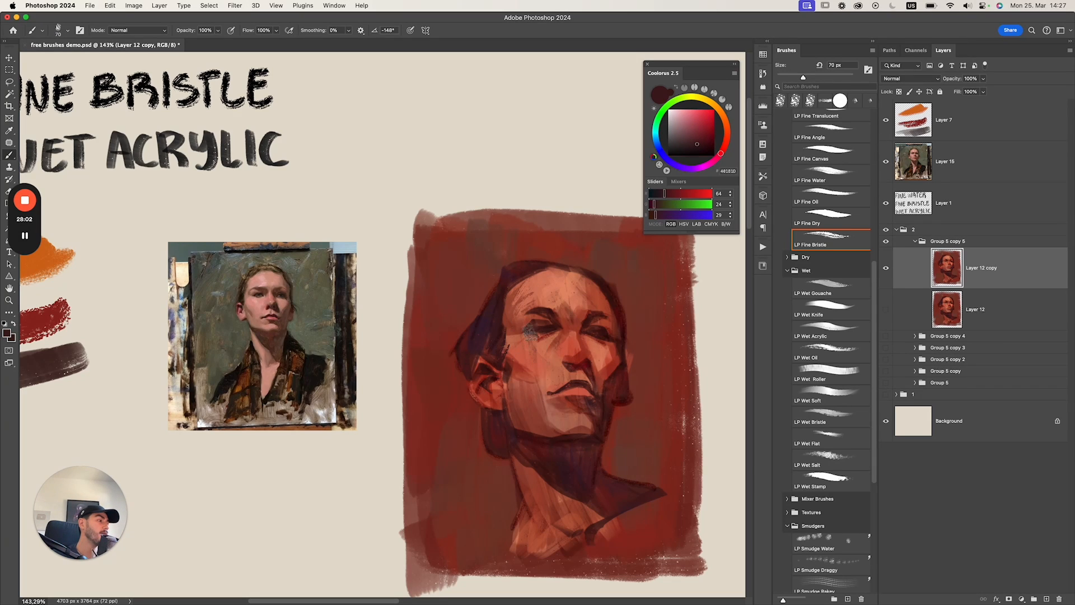
Paint the forehead and temple plane with sampled skin tones at 80 and 90 px.
alt+click(513, 337)
key(bracketright)
alt+click(545, 288)
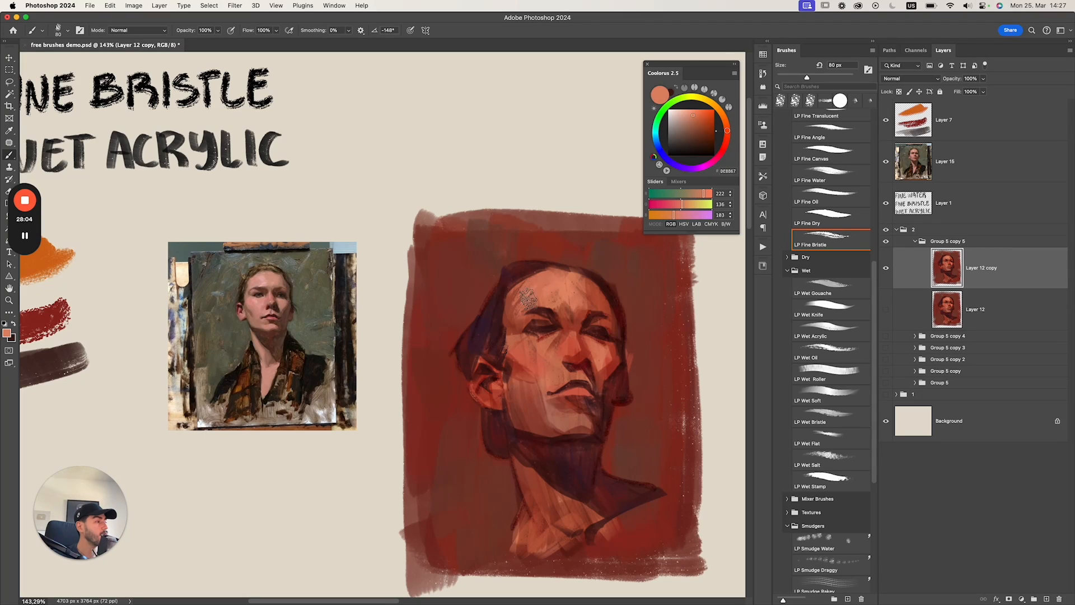
alt+click(540, 286)
alt+click(528, 289)
key(bracketright)
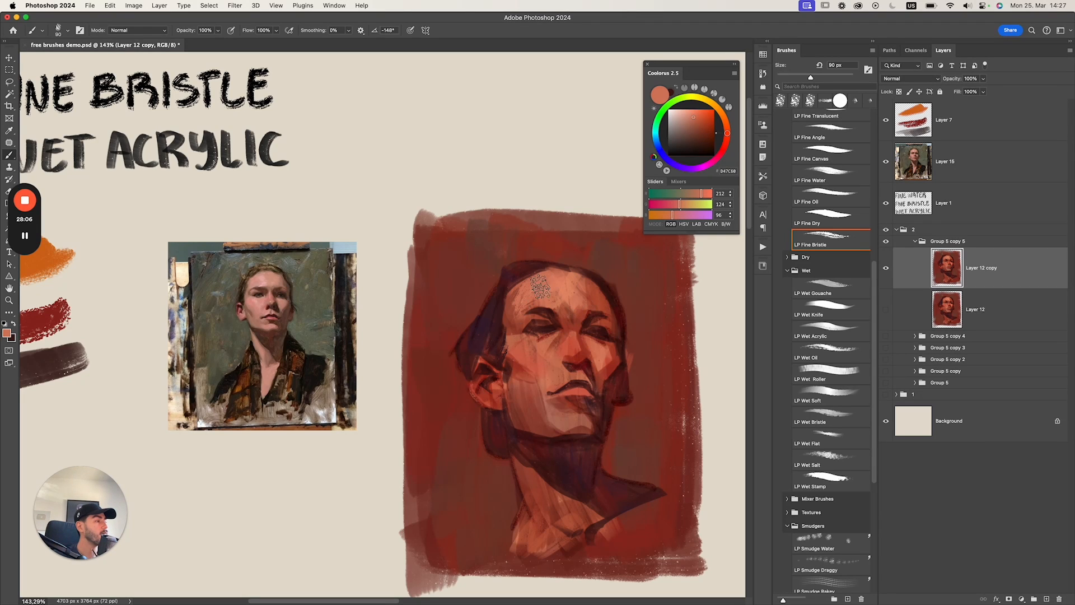
Add finer strokes of sampled temple skin tone beside the eye nearest the ear, at 50 and 45 px.
alt+click(512, 338)
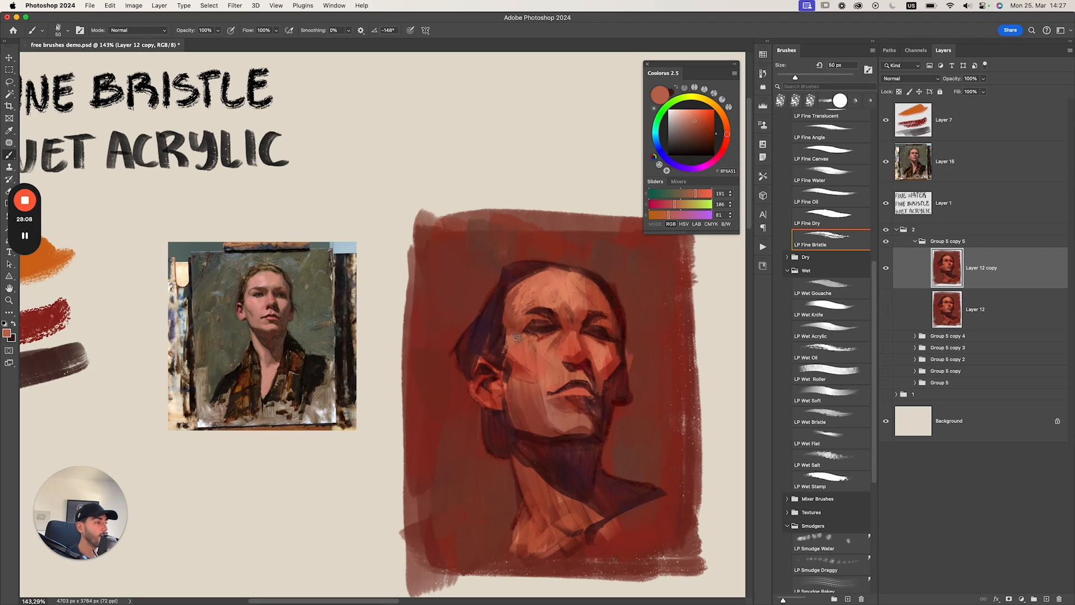
key(bracketleft)
key(bracketleft)
key(bracketleft)
key(bracketleft)
key(bracketleft)
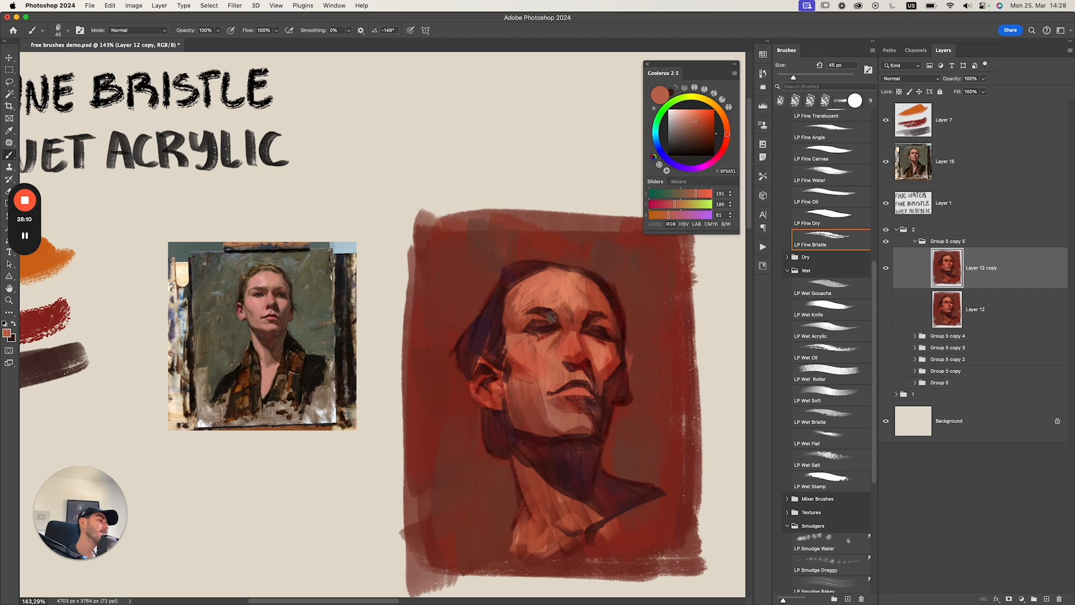
Darken the near eye socket with sampled dark browns at 50 and 45 px, undoing one stroke.
alt+click(549, 323)
drag(535, 327, 553, 331)
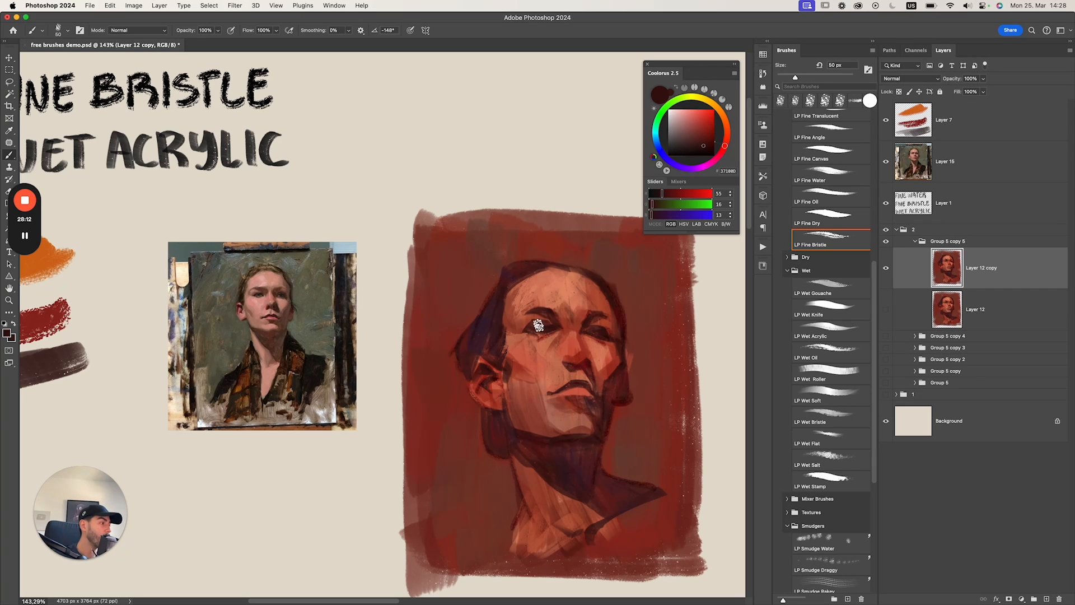
key(super+z)
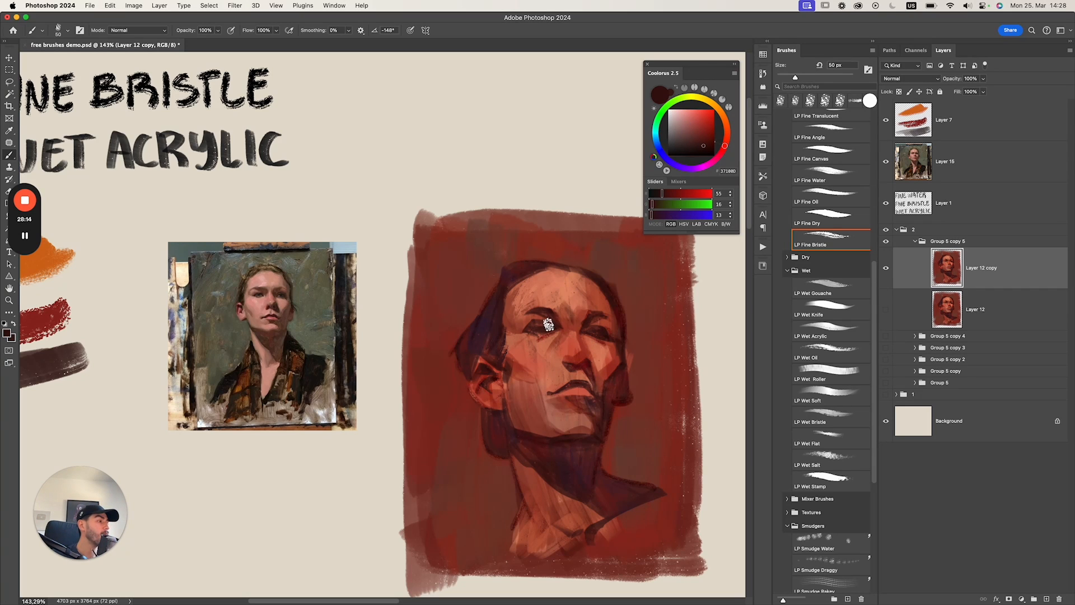
alt+click(544, 325)
key(bracketleft)
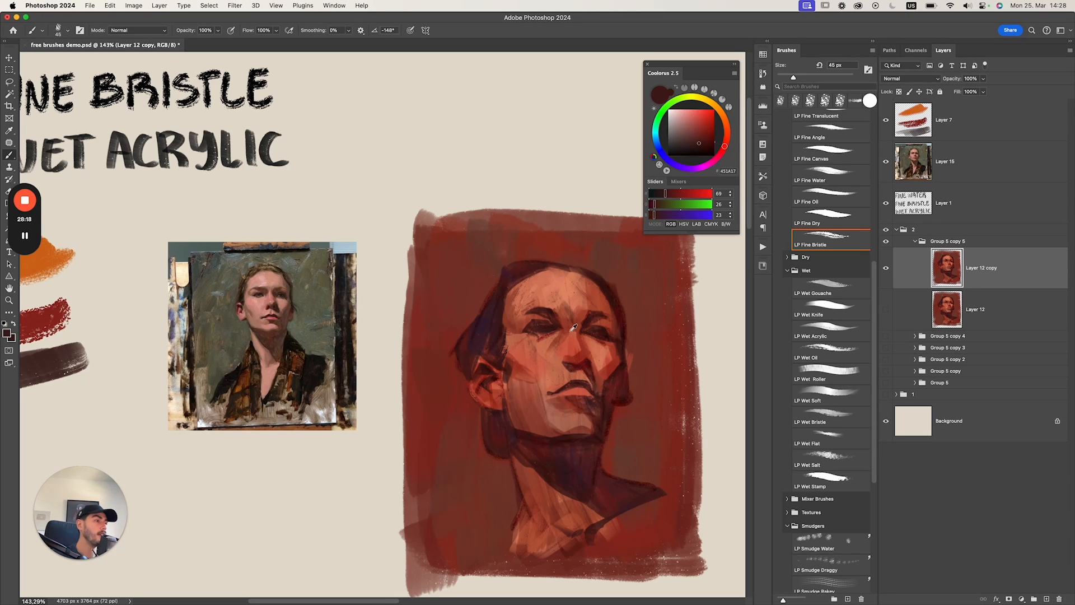
Refine the shape of the near eye with sampled skin and red-brown tones at 45 and 40 px.
alt+click(538, 330)
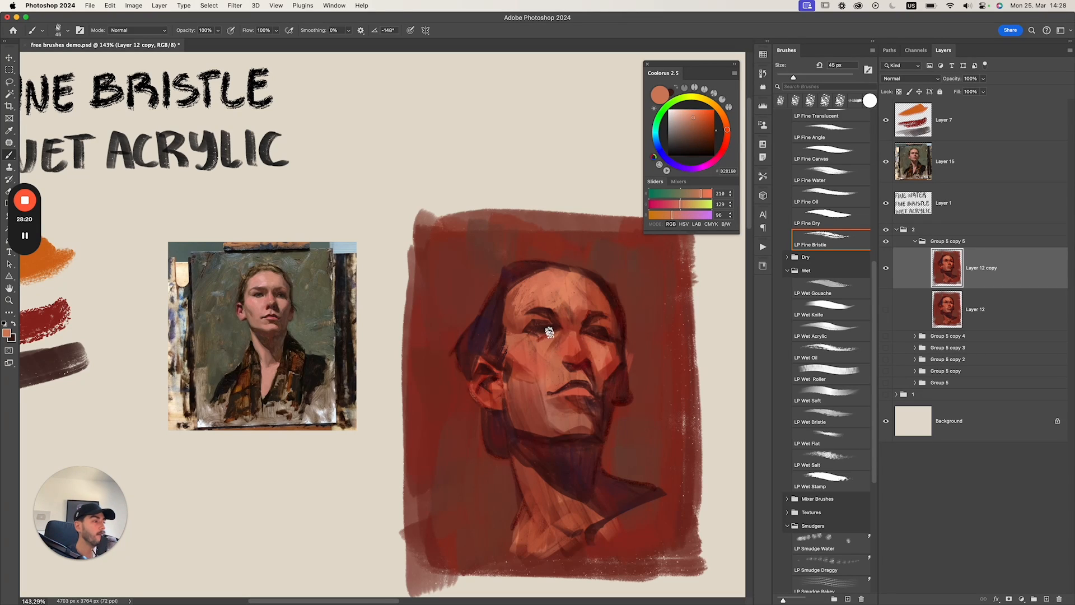
alt+click(536, 317)
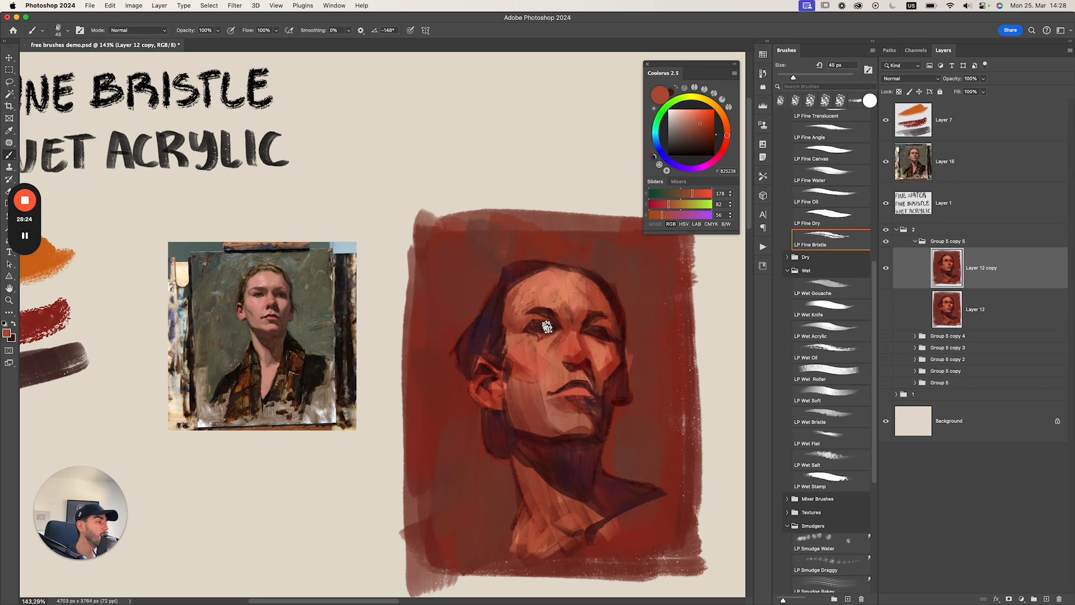
key(bracketleft)
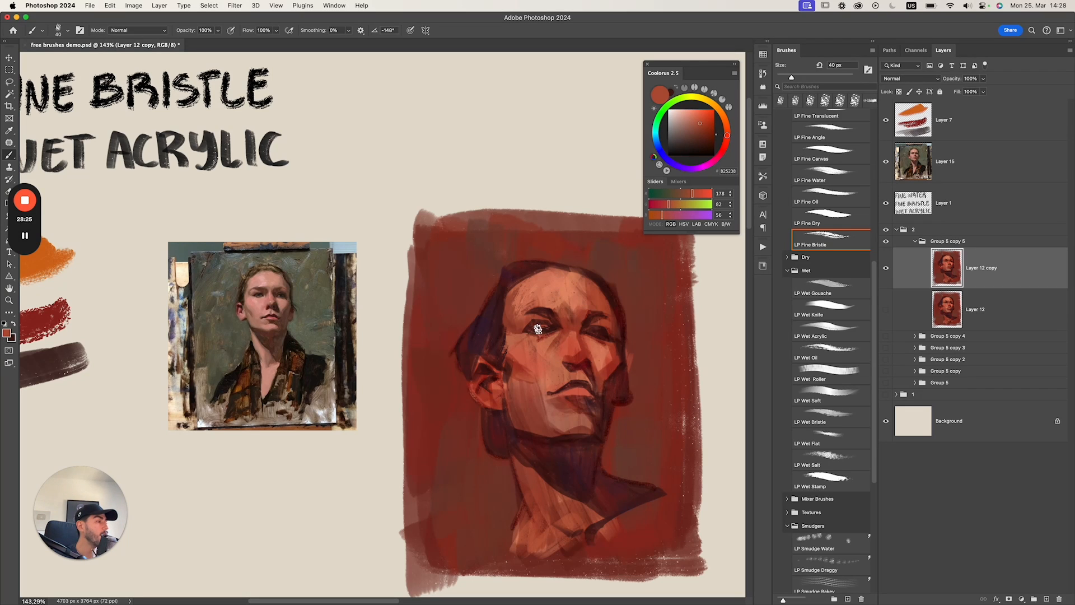
Touch up the area below the far eye at 40 px and the near cheek beside the nose at 60 px with sampled skin tones.
alt+click(597, 340)
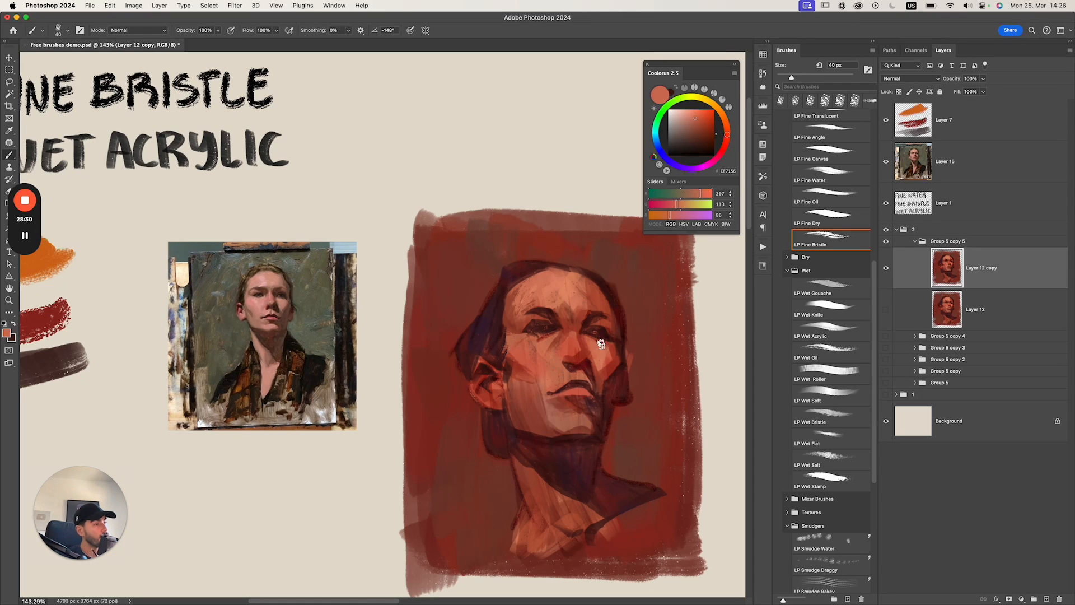
alt+click(549, 351)
key(])
drag(558, 344, 552, 354)
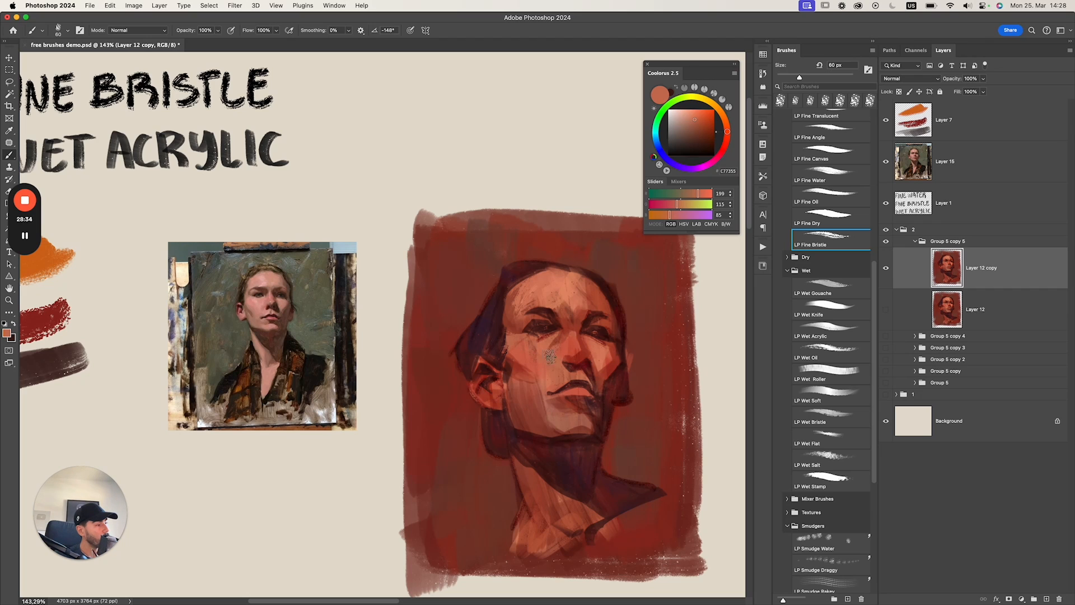
Fill out the hair above the ear with sampled dark purple at 80 px.
alt+click(502, 342)
key(])
key(])
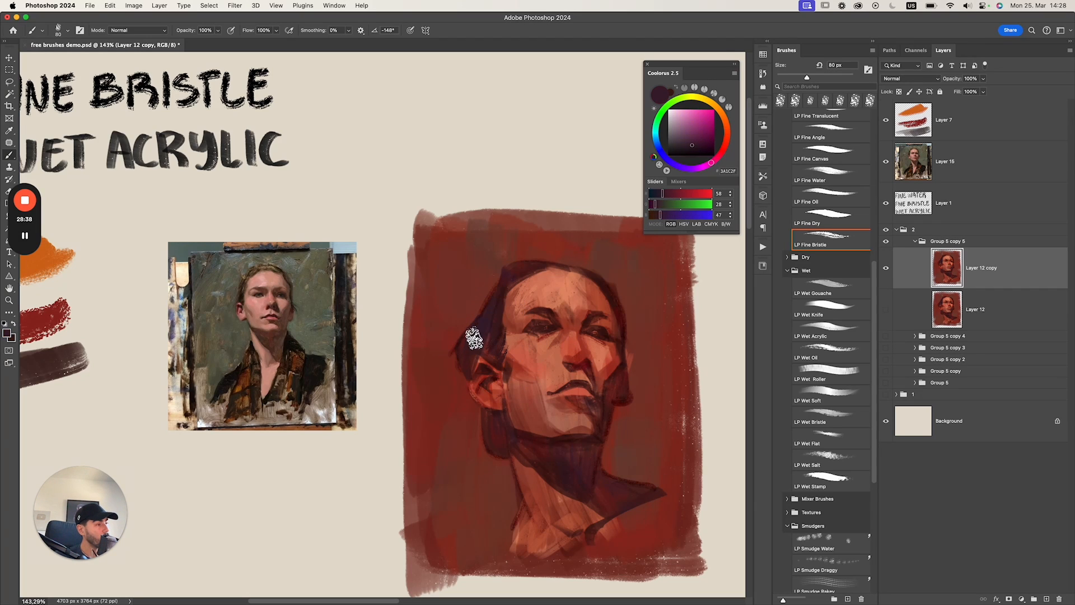
Trim the outer contour of the hair with sampled background red at 80 and 70 px, undoing one stroke.
alt+click(452, 358)
drag(452, 354, 465, 396)
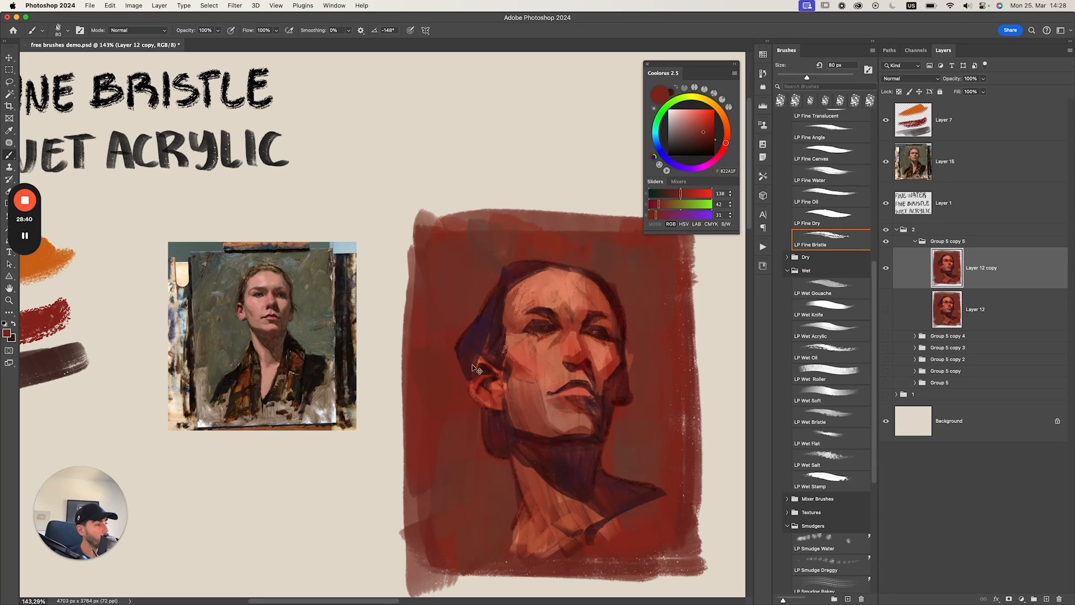
key(bracketleft)
key(super+z)
mouse_move(465, 340)
mouse_down()
mouse_move(502, 295)
mouse_move(480, 317)
mouse_move(502, 268)
mouse_up()
drag(476, 318, 506, 260)
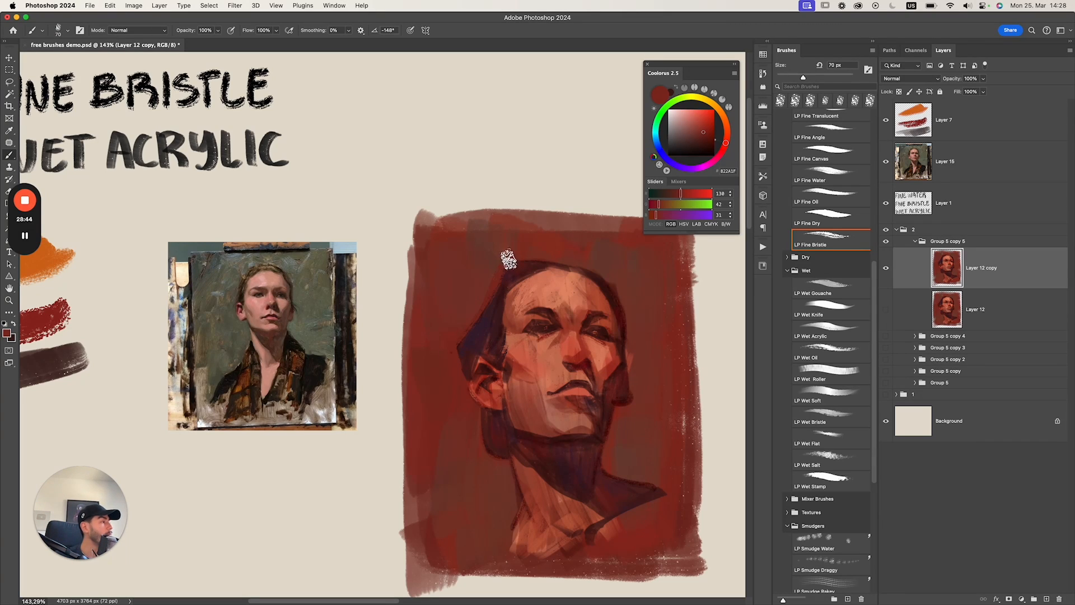
Rework the dark mass of the side hair with sampled hair tones at 60 px, undoing one stroke.
alt+click(492, 314)
key(bracketleft)
mouse_move(488, 310)
mouse_down()
mouse_move(471, 363)
mouse_move(463, 339)
mouse_move(476, 371)
mouse_up()
key(super+z)
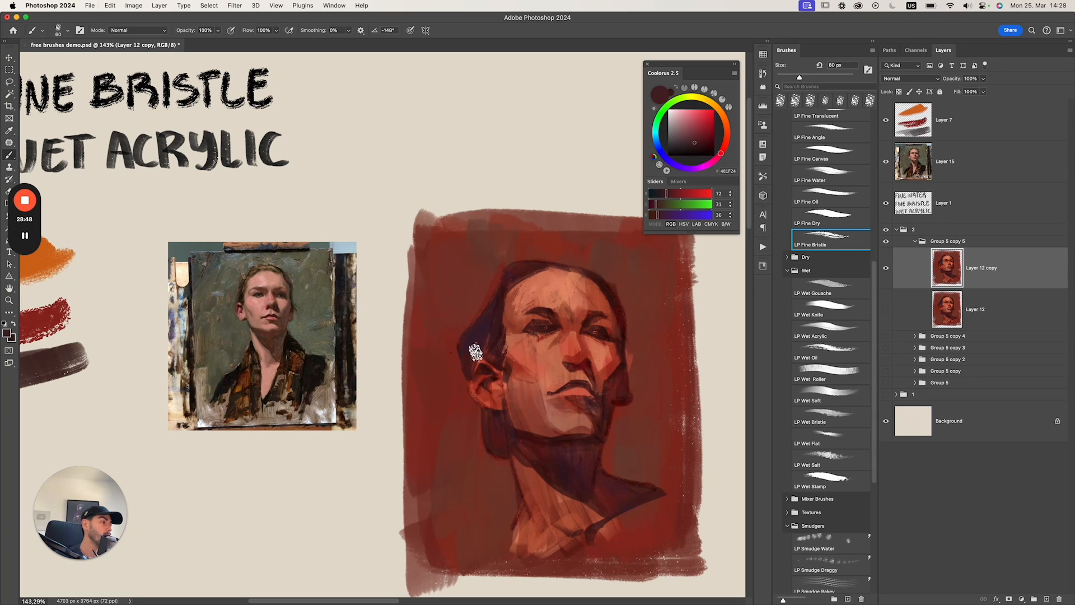
alt+click(498, 309)
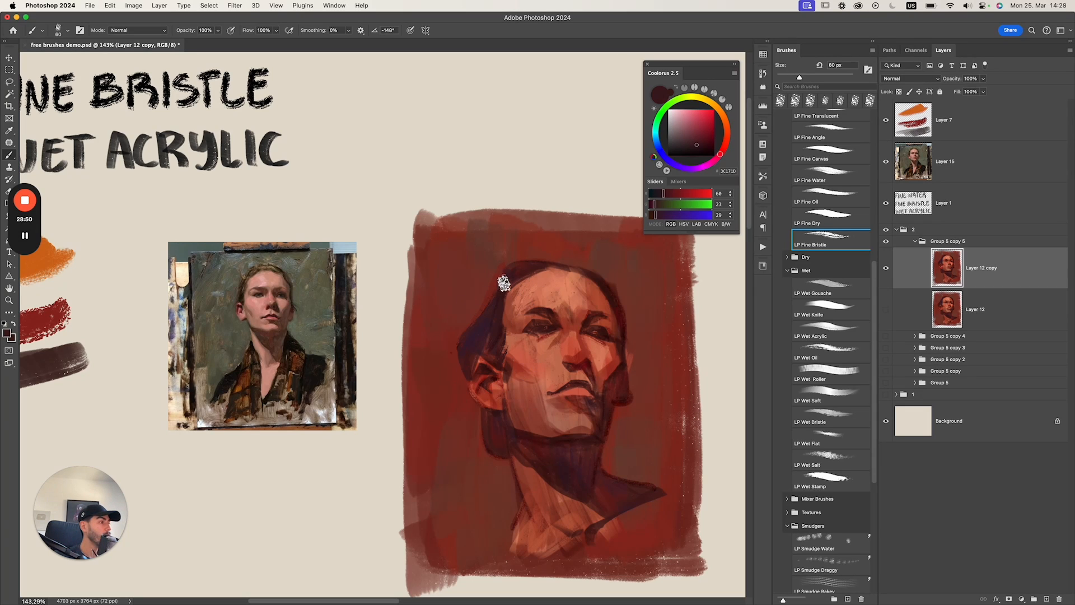
Redraw the hairline over the forehead with a sampled dark red-brown at 70 px.
alt+click(530, 268)
key(bracketright)
drag(498, 301, 551, 270)
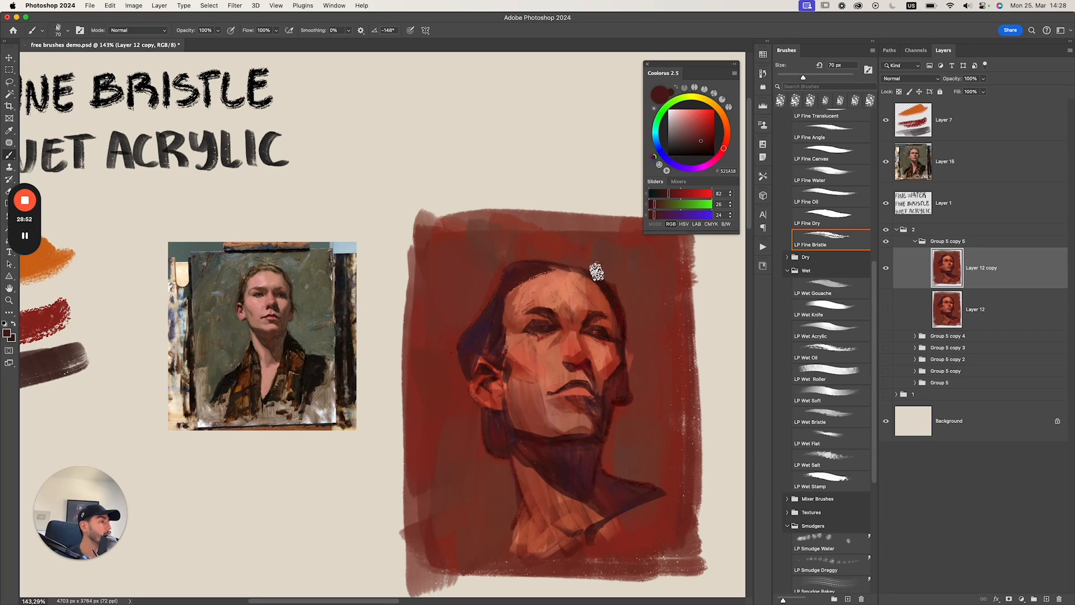
Add lighter red-brown strands to the top and side hair at 60 and 70 px, undo one stroke, and resample the dark hair tone.
alt+click(521, 263)
key(bracketleft)
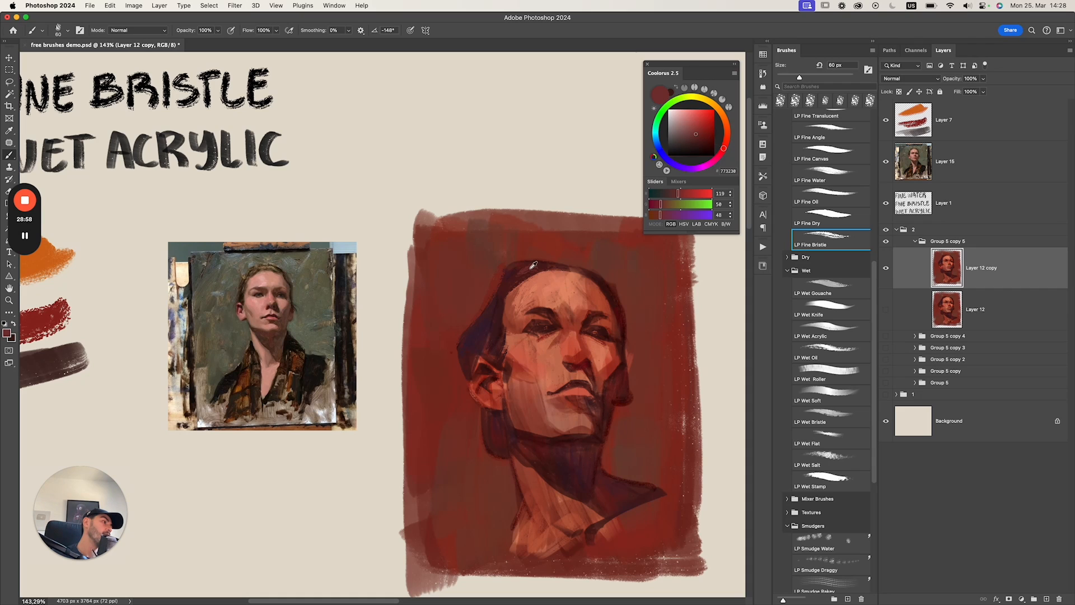
alt+click(520, 272)
key(bracketright)
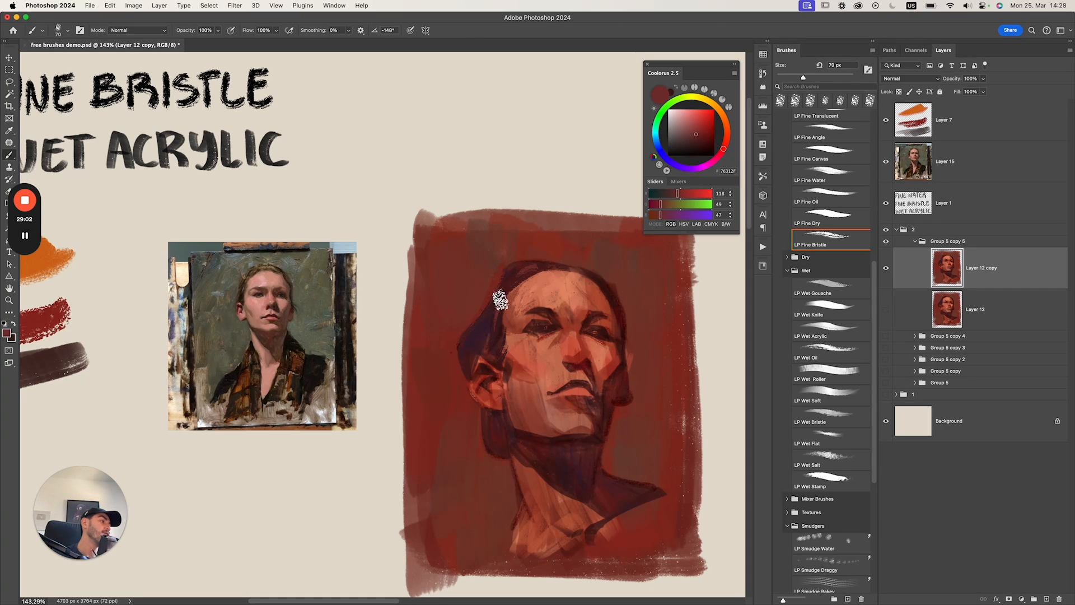
key(super+z)
drag(491, 315, 470, 340)
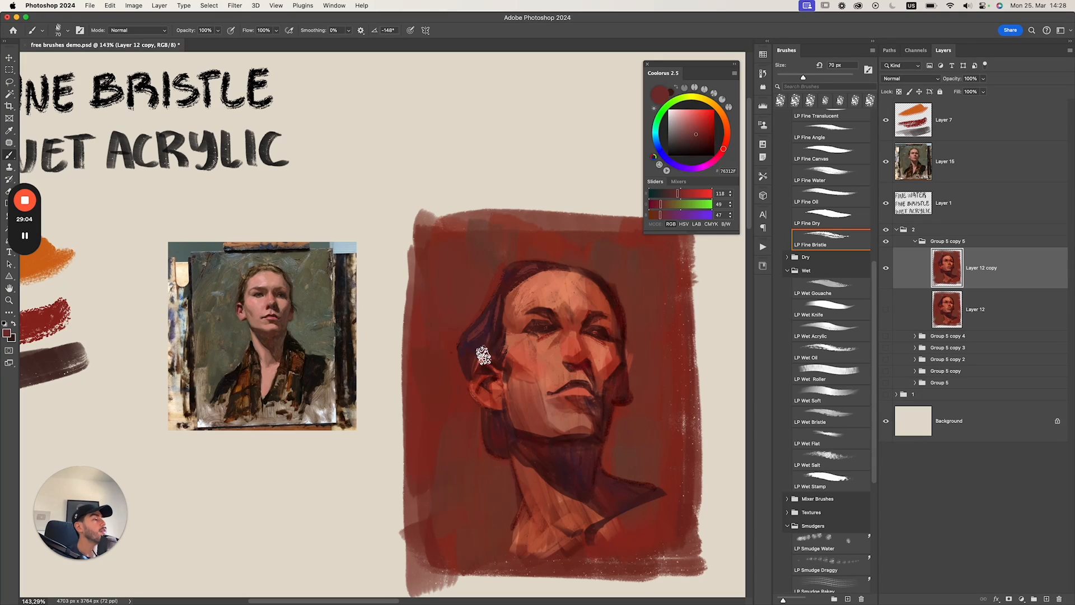
alt+click(469, 340)
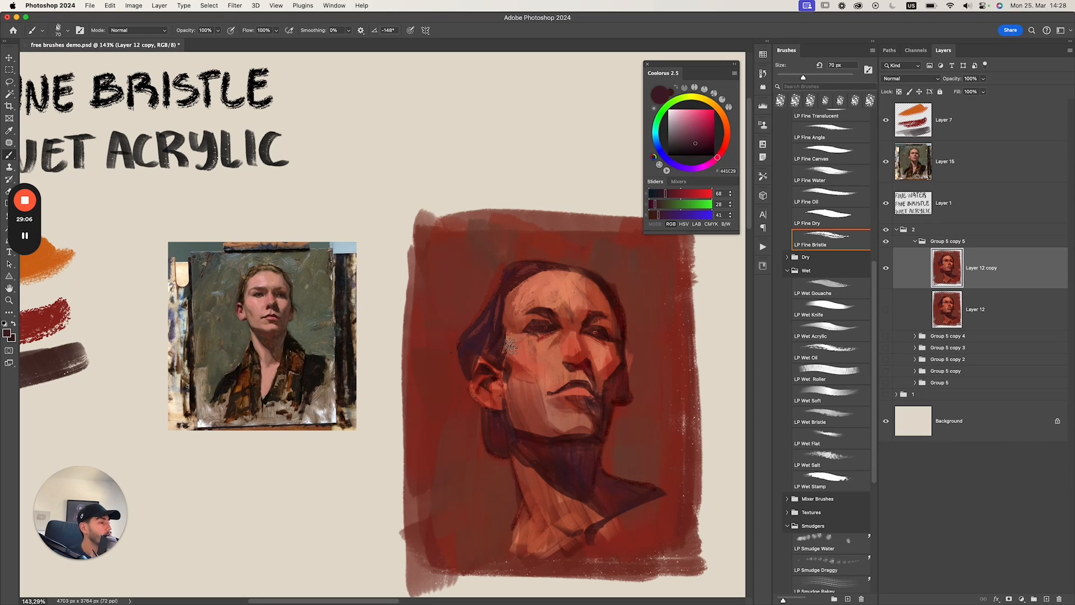
Add forehead highlights with a sampled skin tone lightened in the colour wheel, undoing unwanted strokes.
alt+click(544, 290)
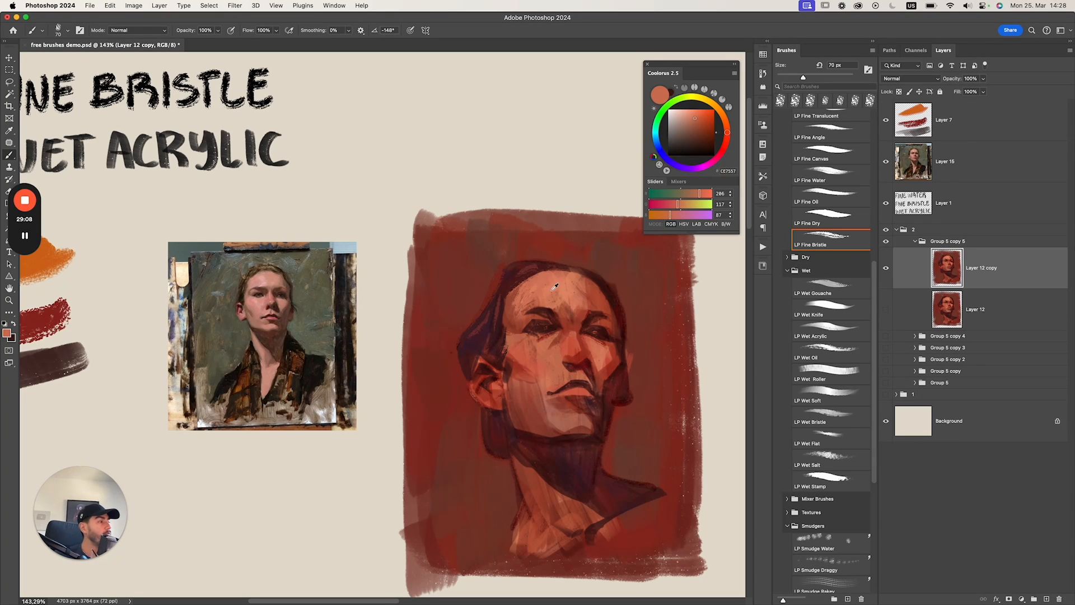
drag(686, 135, 689, 110)
key(])
key(super+z)
drag(550, 282, 552, 294)
key(super+z)
key(super+z)
alt+click(567, 297)
key(])
key(super+z)
Blend the forehead highlights with sampled skin tones at 70 px, undoing one stroke.
alt+click(546, 290)
key([)
key([)
key(super+z)
alt+click(561, 283)
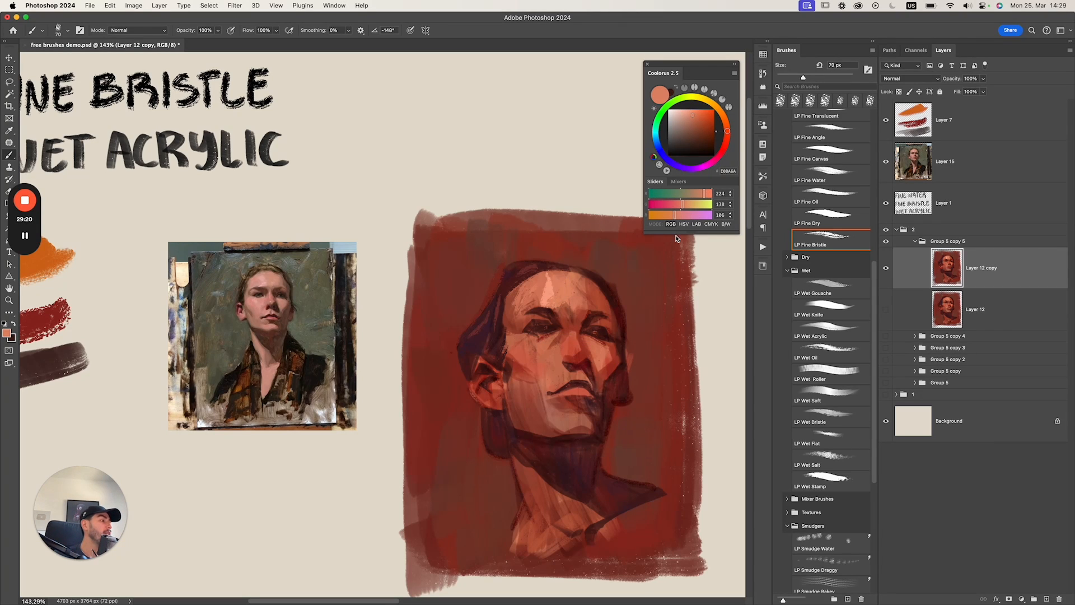
alt+click(536, 286)
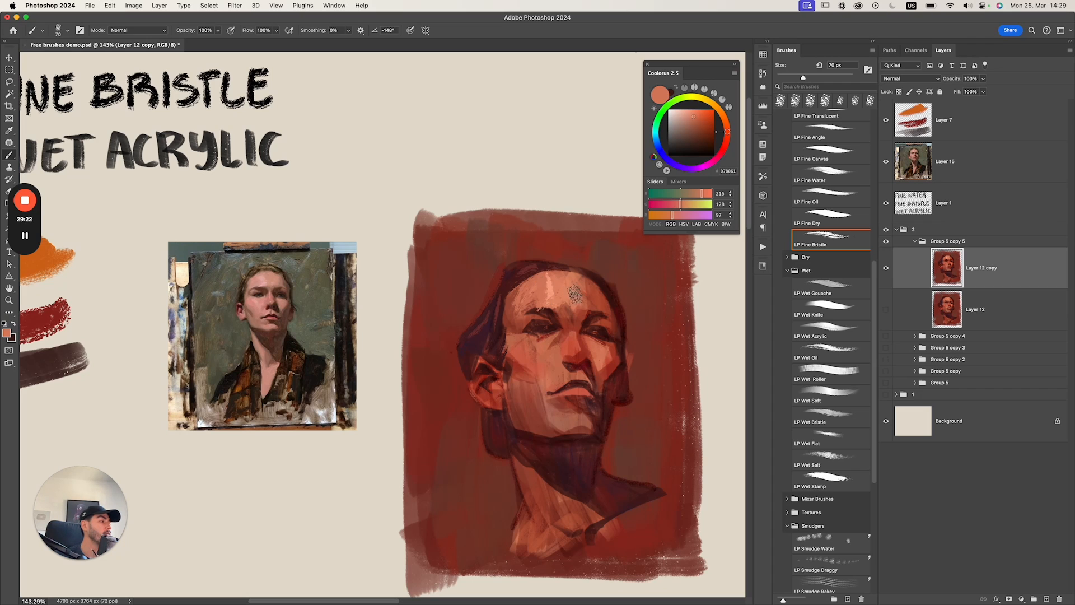
Paint a light skin highlight along the nose bridge at 50 and 70 px, undoing and retrying strokes.
alt+click(557, 287)
key([)
key([)
drag(567, 335, 569, 329)
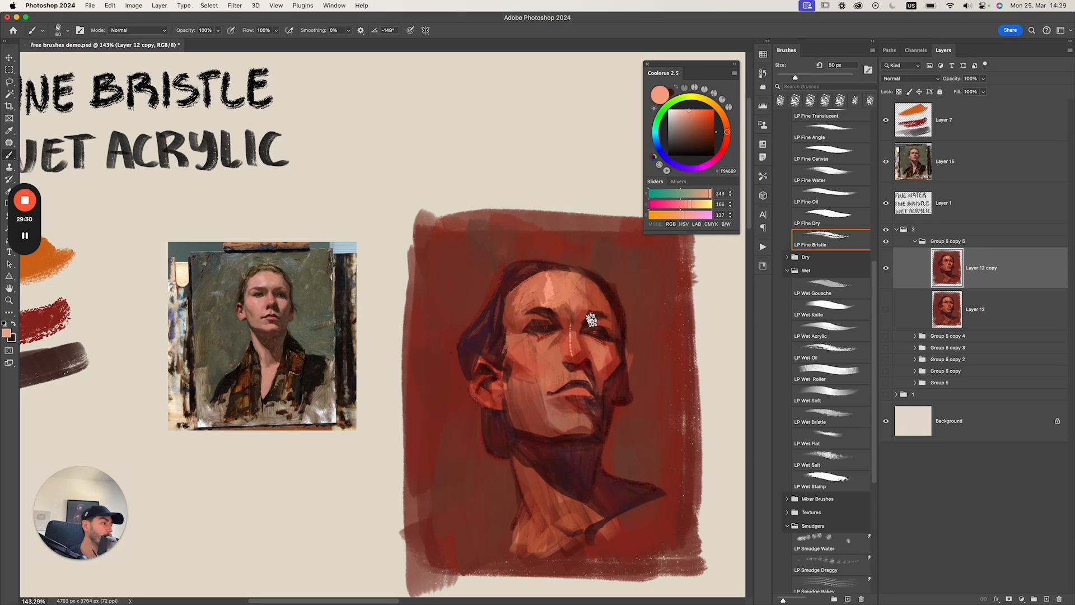
key(super+z)
key(super+z)
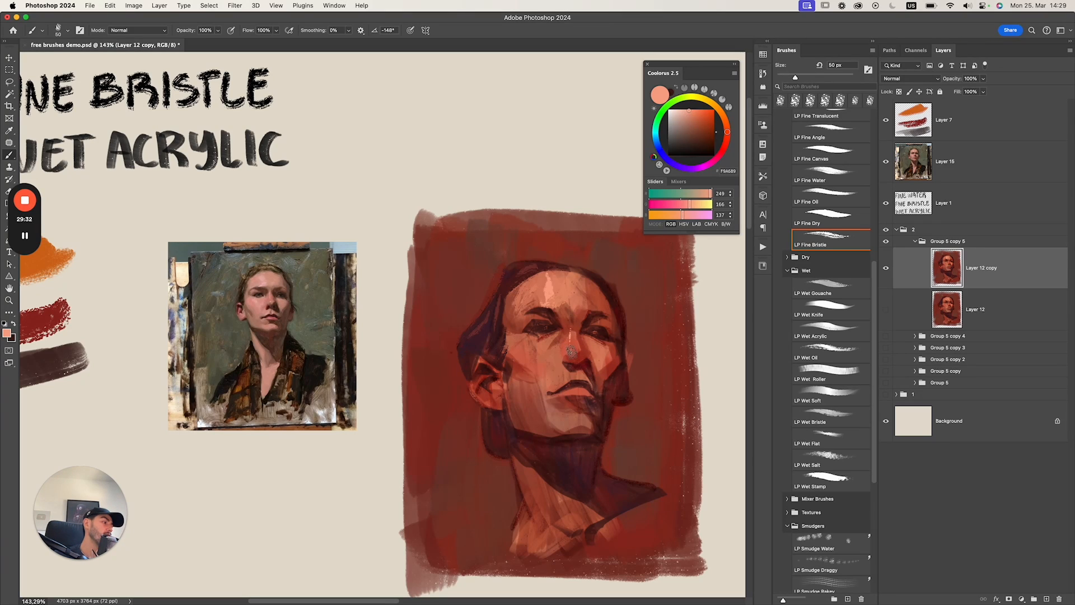
key(])
key(])
key(super+z)
Rework the cheek below the near eye with sampled skin tones at 70 and 45 px, undoing one stroke.
alt+click(531, 364)
alt+click(550, 352)
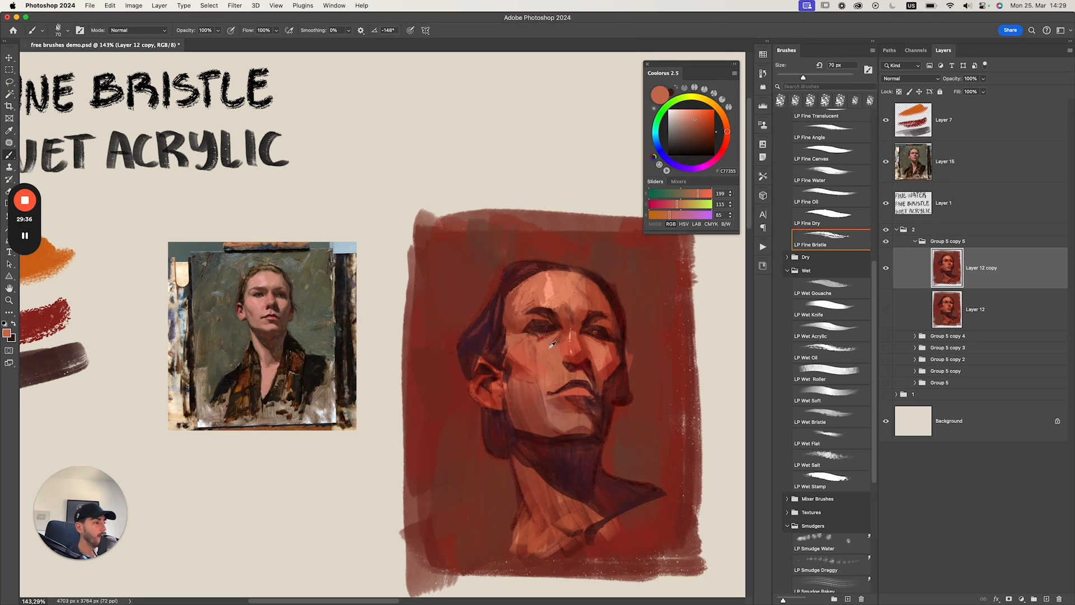
key(super+z)
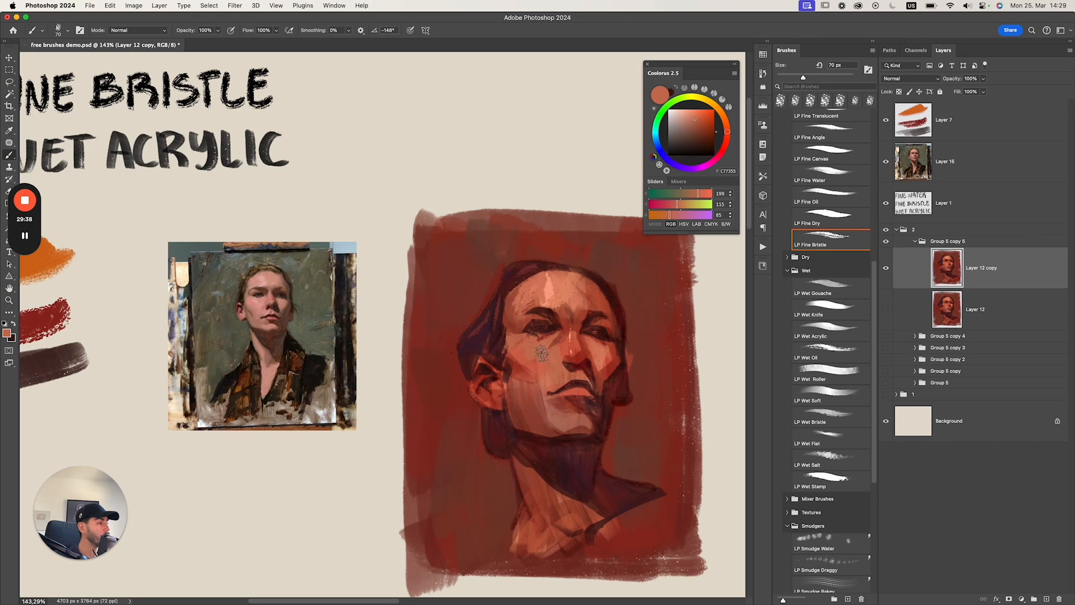
alt+click(521, 349)
key([)
key([)
key([)
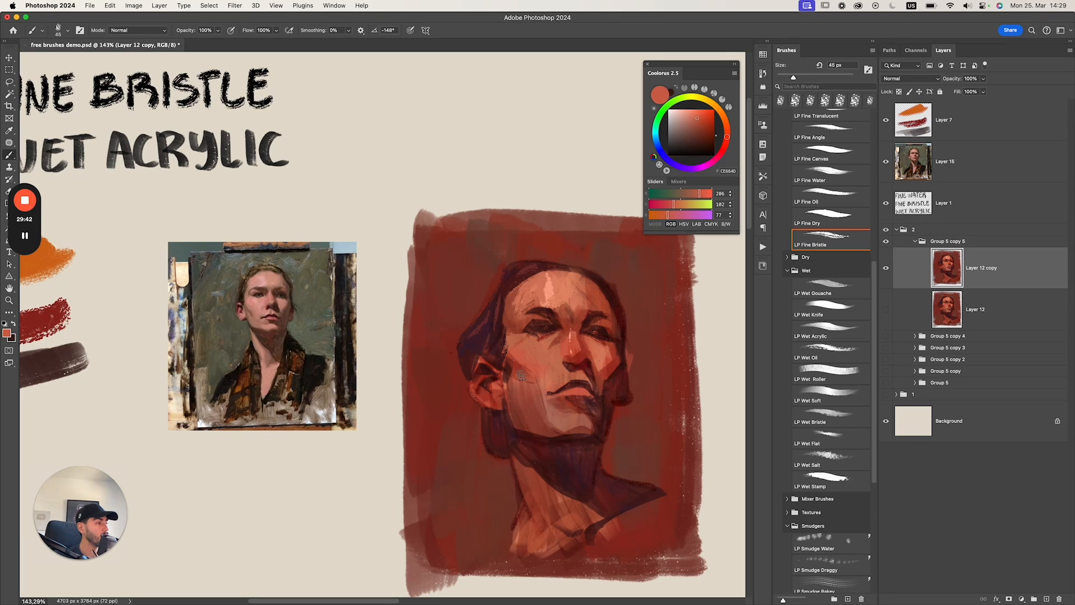
Blend the cheek down toward the jaw with sampled red-brown tones at 60 and 70 px, undoing unwanted strokes.
alt+click(519, 368)
key(])
key(])
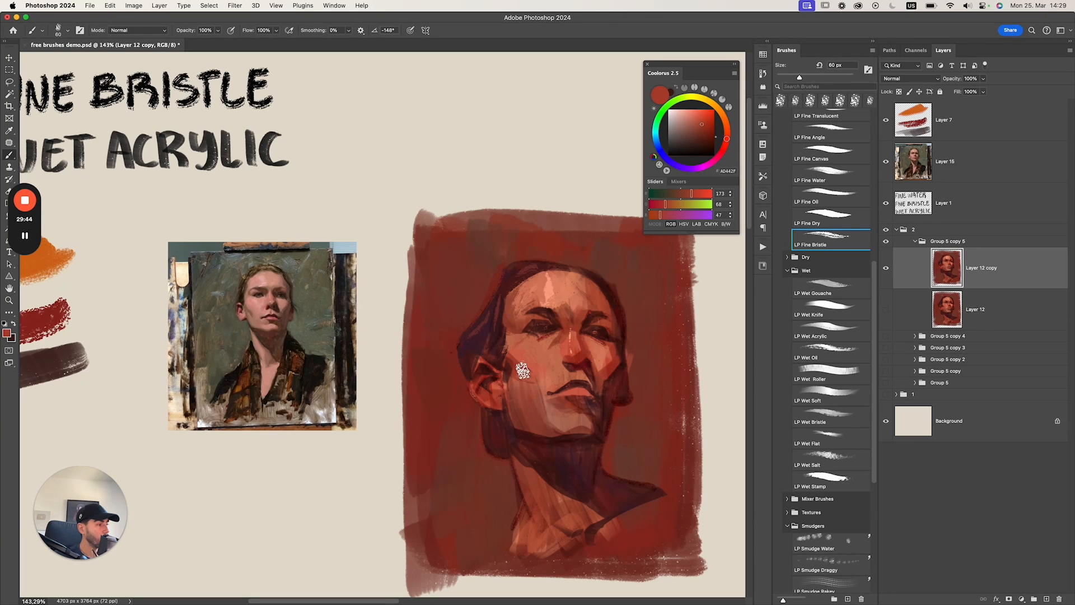
alt+click(535, 395)
key(])
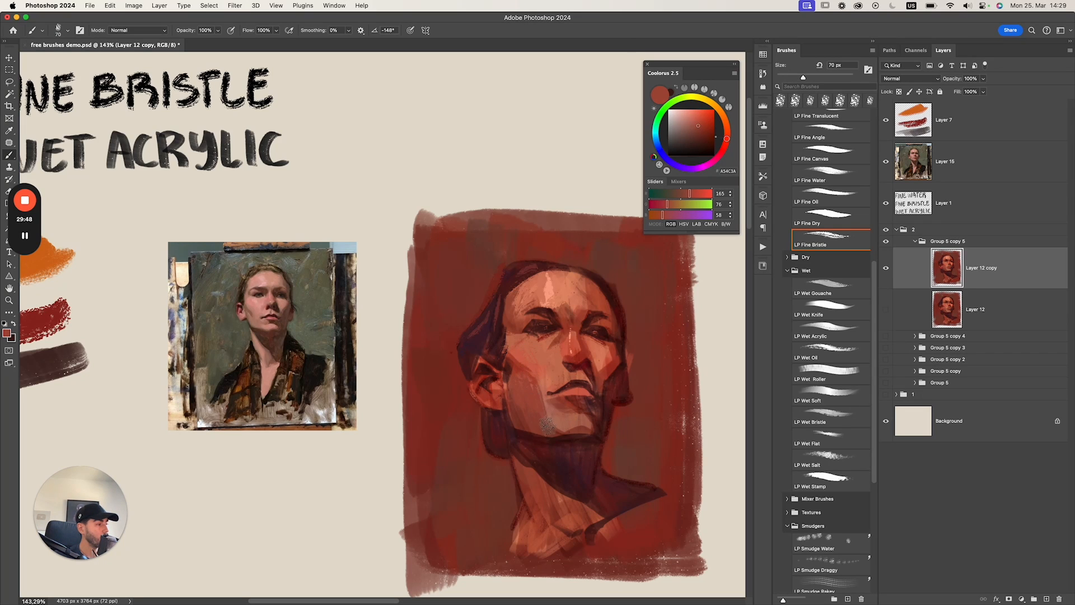
key(super+z)
alt+click(526, 378)
key(super+z)
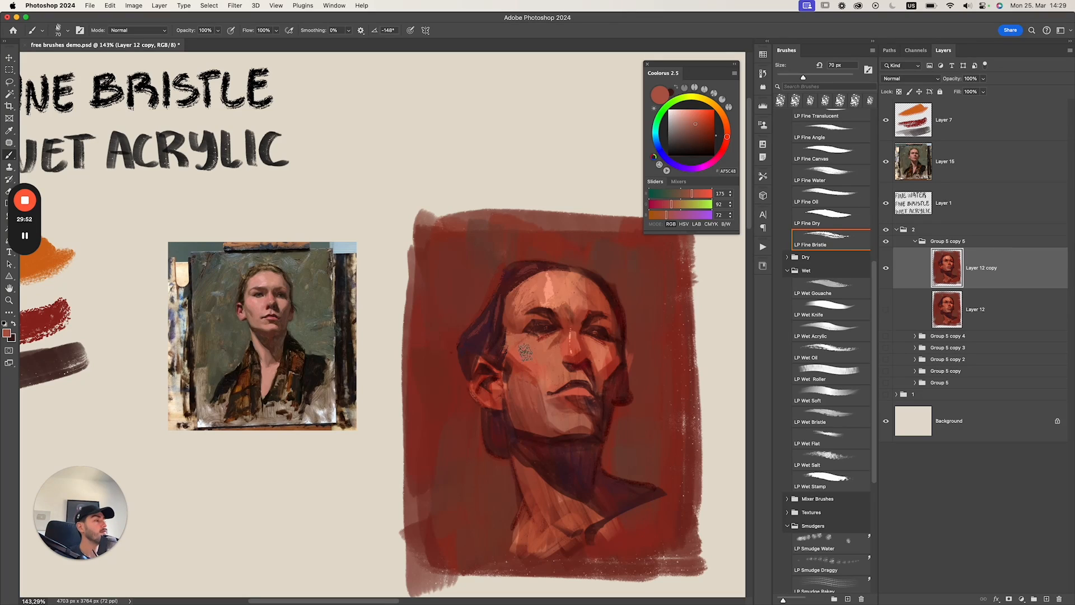
Paint a light cheekbone highlight at 80 px with a tone sampled from the forehead, undoing and retrying strokes.
alt+click(548, 291)
key(])
key(super+z)
key(super+z)
key(super+z)
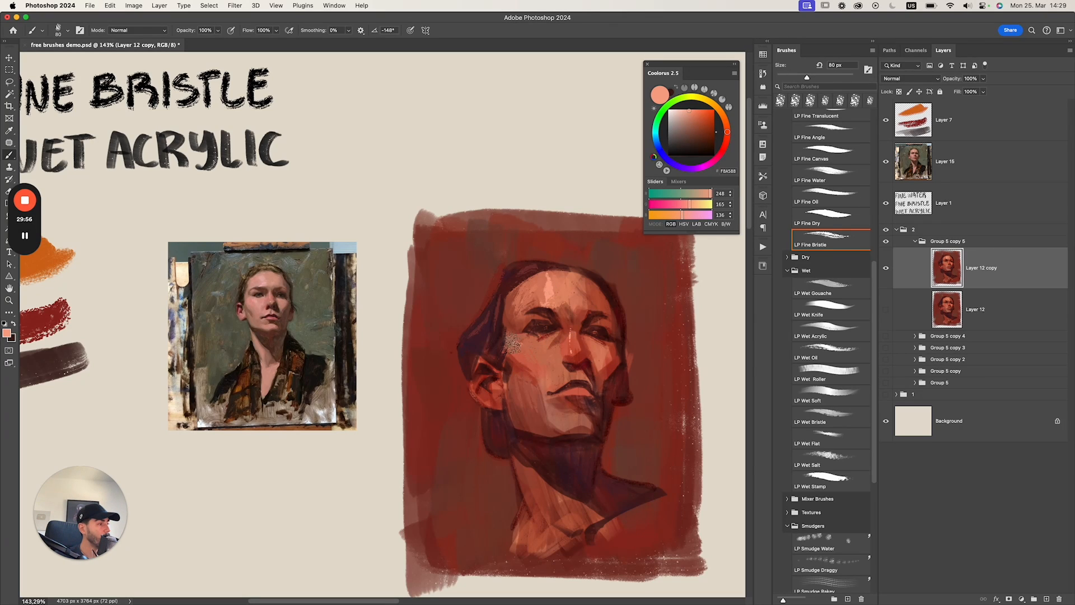
drag(522, 343, 537, 357)
key(super+z)
key(super+z)
key(super+z)
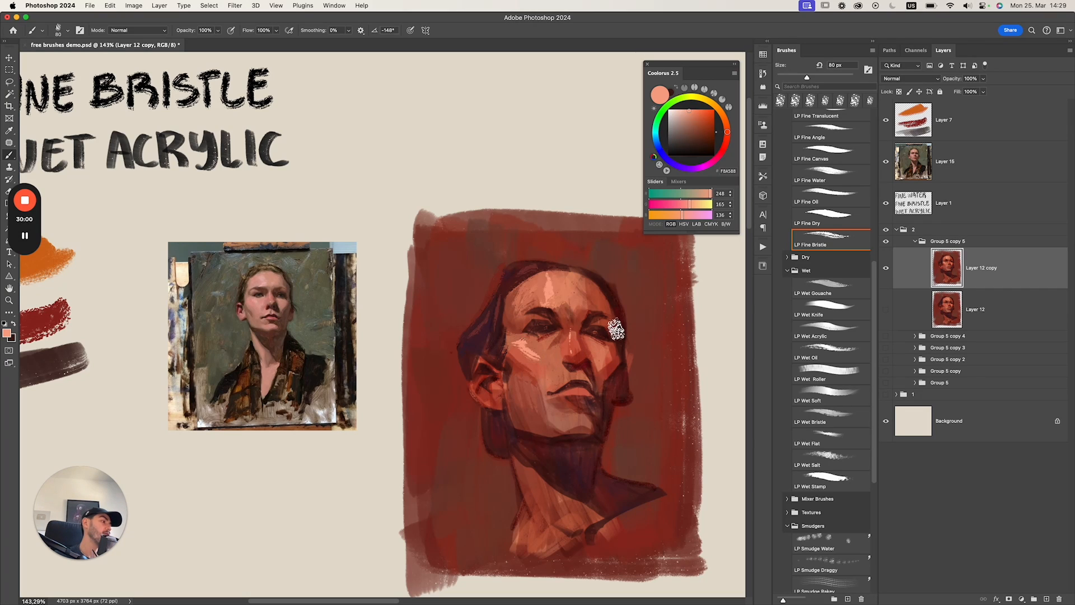
Refine the forehead planes with skin tones sampled from the forehead at 70 and 60 px, undoing one stroke.
alt+click(562, 287)
key(bracketleft)
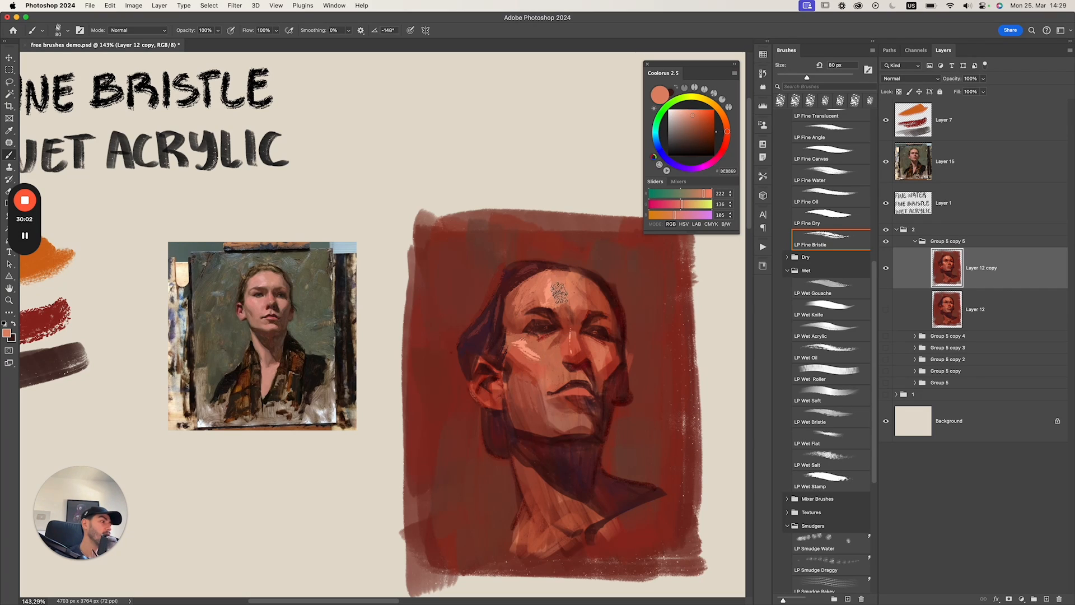
alt+click(551, 278)
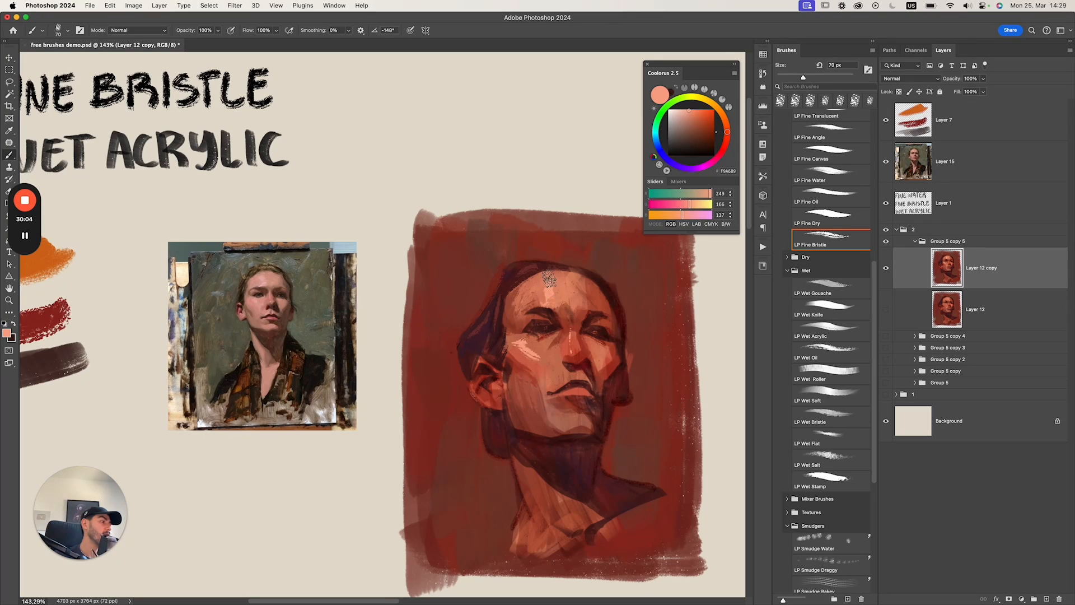
alt+click(562, 292)
key(super+z)
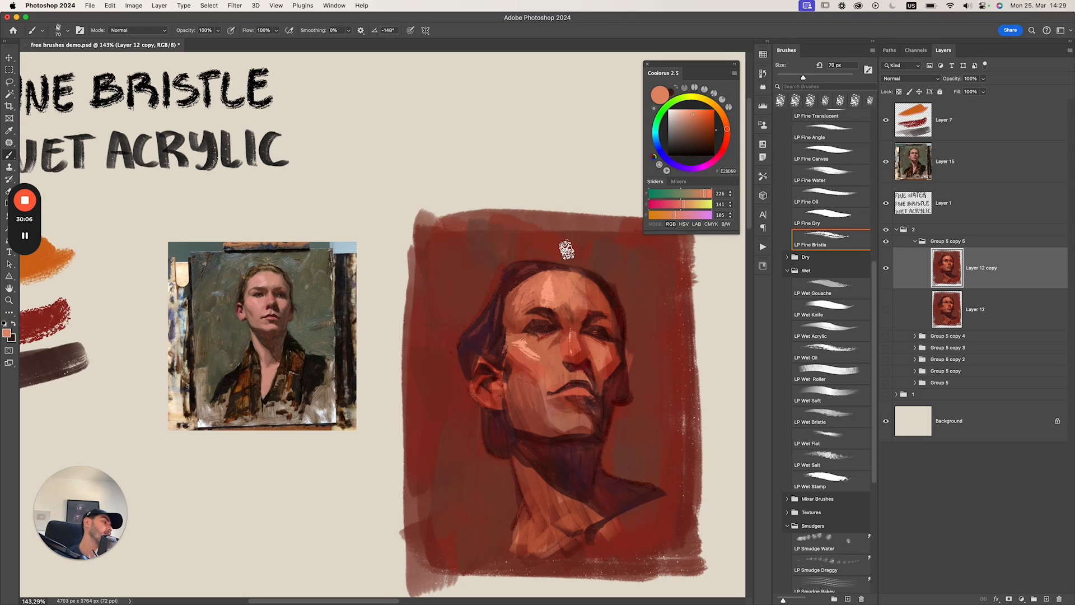
alt+click(578, 302)
key(bracketleft)
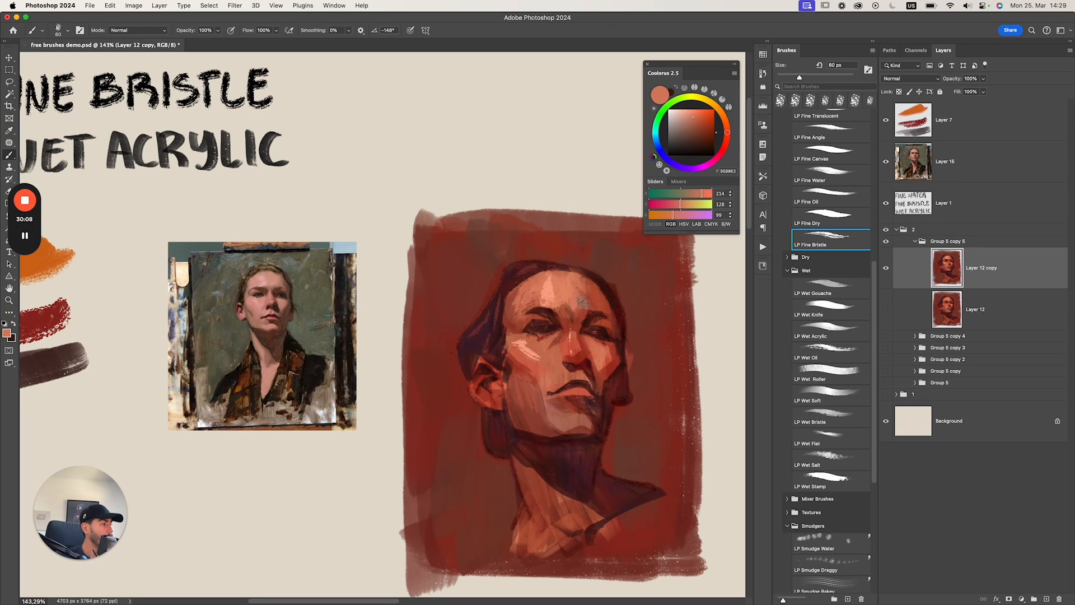
Refine the ear and the hair beside it with sampled dark and red tones at 50 and 60 px, undoing unwanted strokes.
alt+click(496, 335)
key(bracketleft)
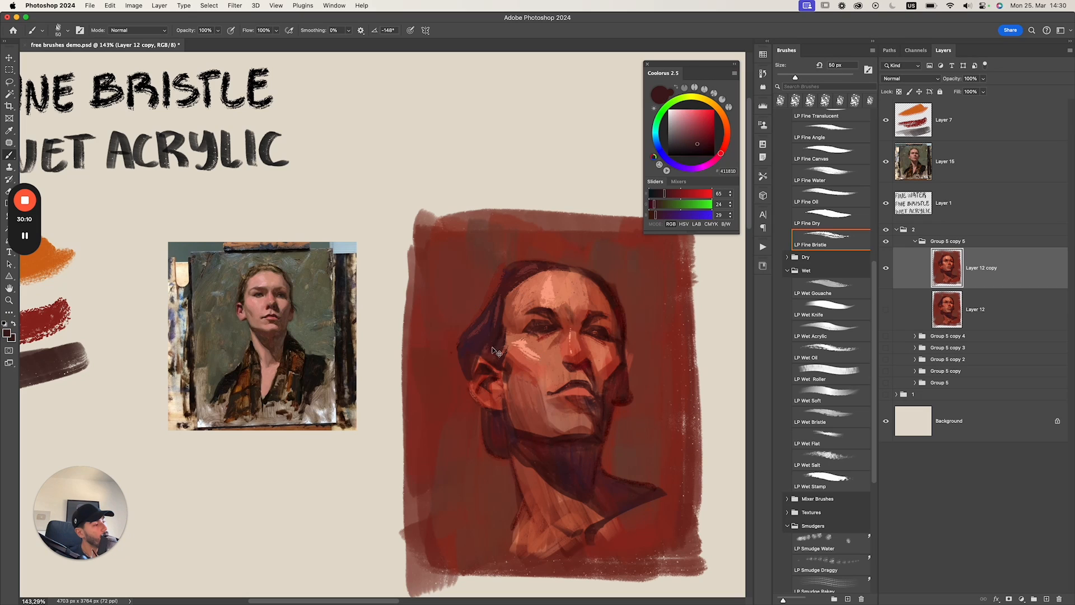
alt+click(477, 383)
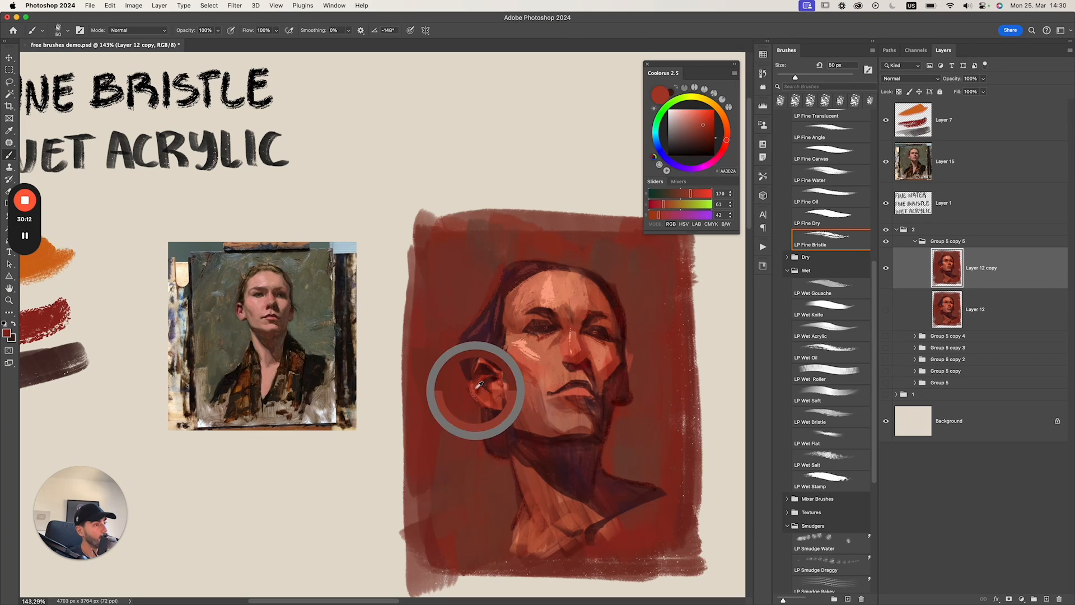
key(super+z)
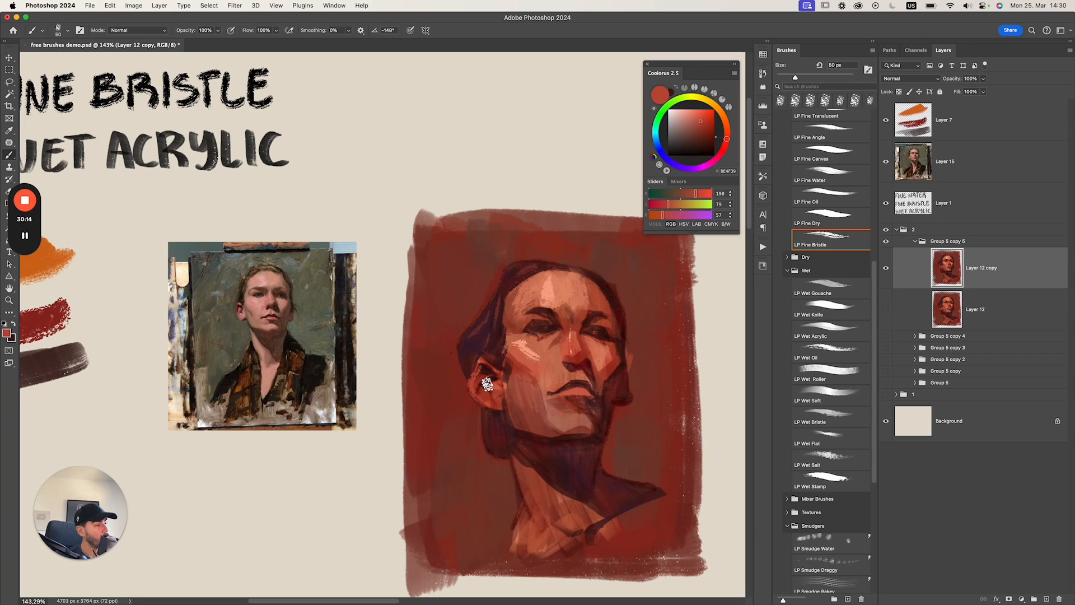
key(super+z)
alt+click(497, 392)
alt+click(493, 394)
key(bracketright)
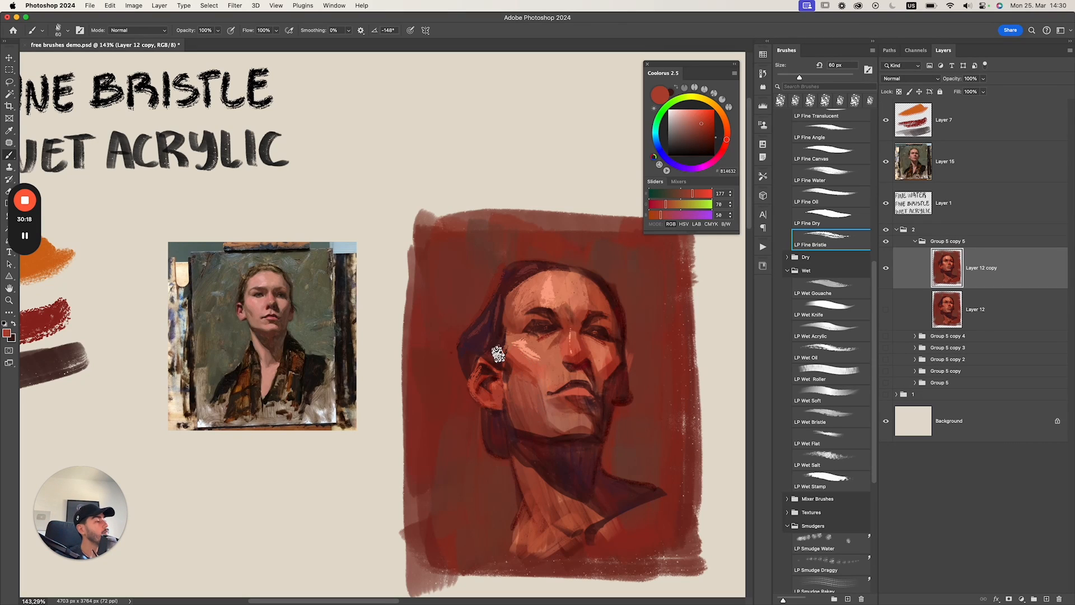
Define the dark hair edge below the ear with a sampled dark tone at 70 and 60 px.
alt+click(494, 418)
key(bracketright)
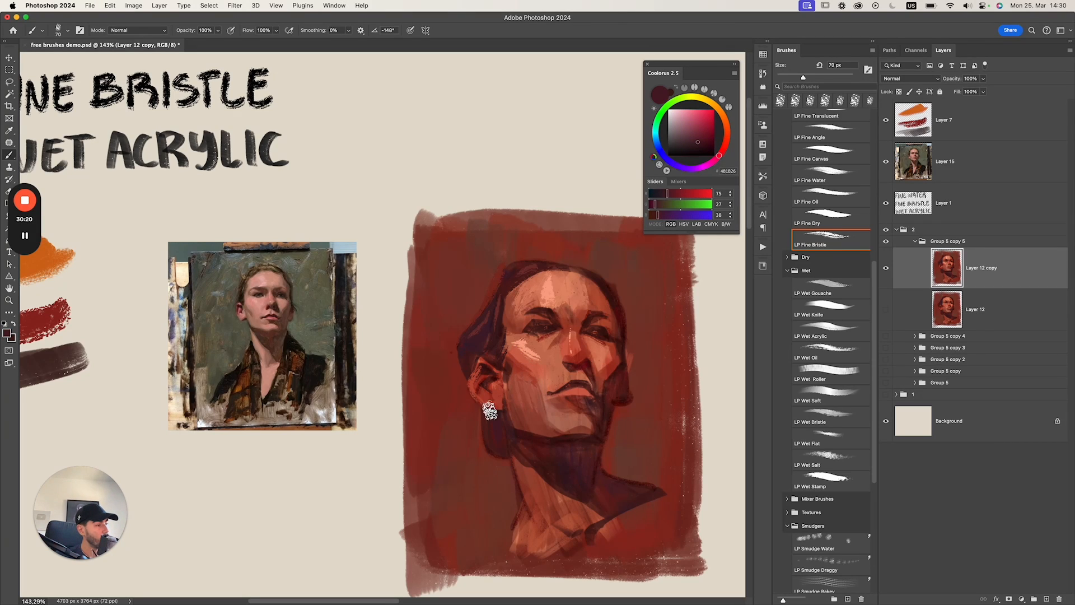
key(bracketleft)
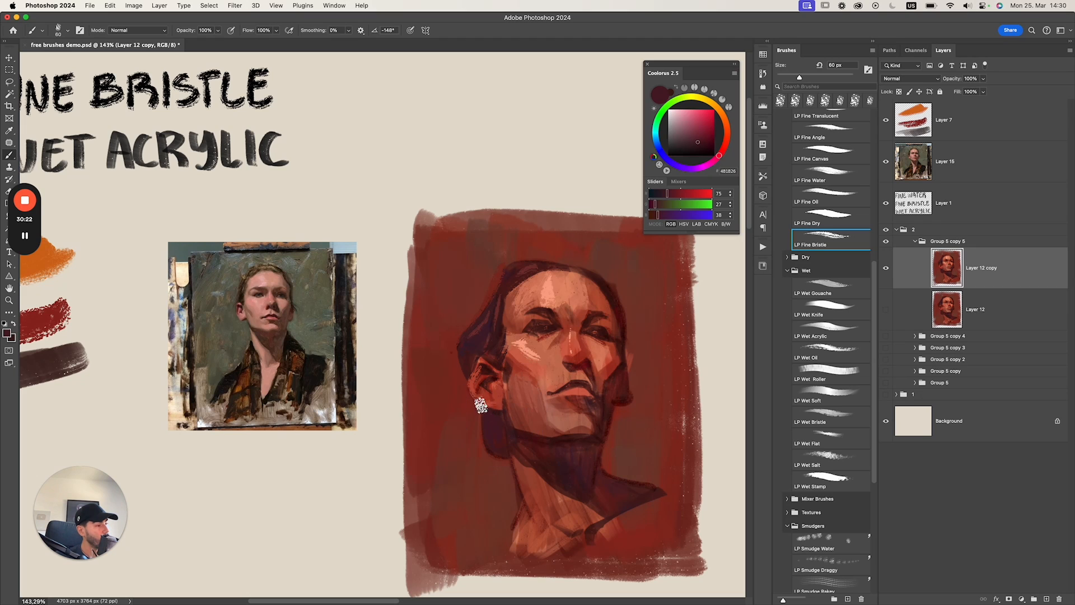
Show Layer 12 and toggle Layer 12 copy's visibility to compare the portrait with its earlier version.
scroll(516, 380, down, 1)
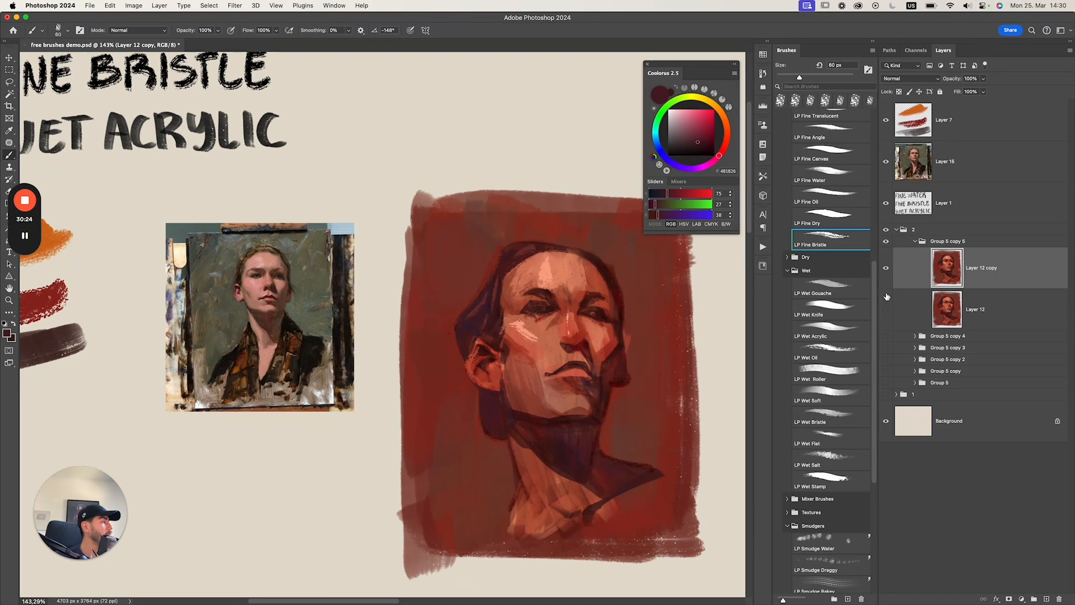
click(890, 307)
click(886, 271)
click(887, 271)
click(886, 270)
click(887, 269)
key(z)
drag(604, 330, 517, 335)
mouse_move(628, 343)
mouse_down()
mouse_move(576, 343)
mouse_move(614, 329)
mouse_up()
click(884, 269)
click(885, 269)
drag(518, 299, 538, 299)
key(b)
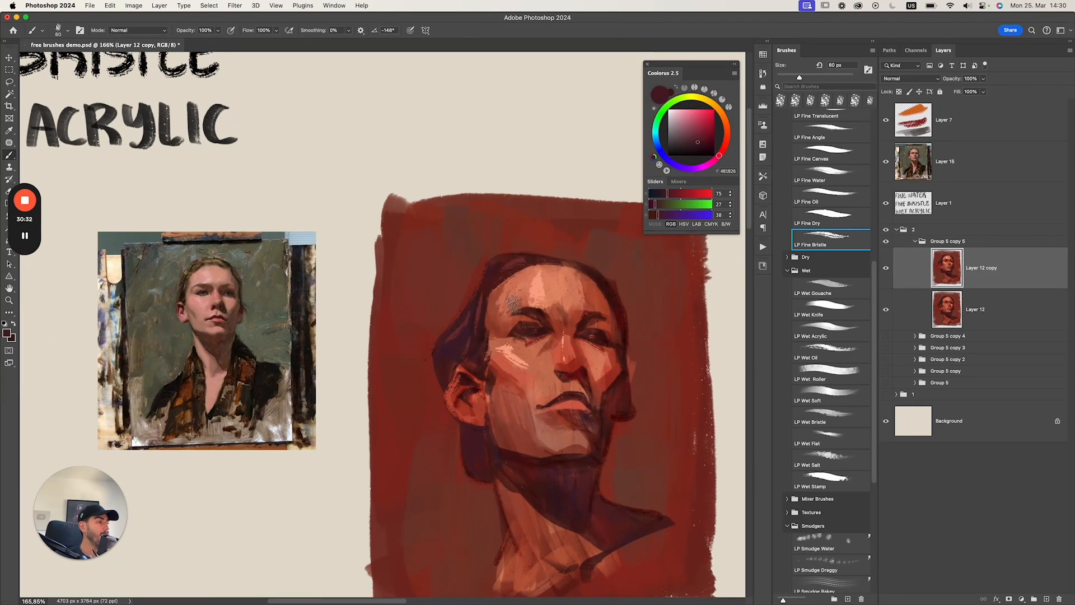
Touch up the forehead with a sampled skin tone at 50 px and the far hair edge with sampled dark at 45 px.
key(bracketleft)
alt+click(525, 281)
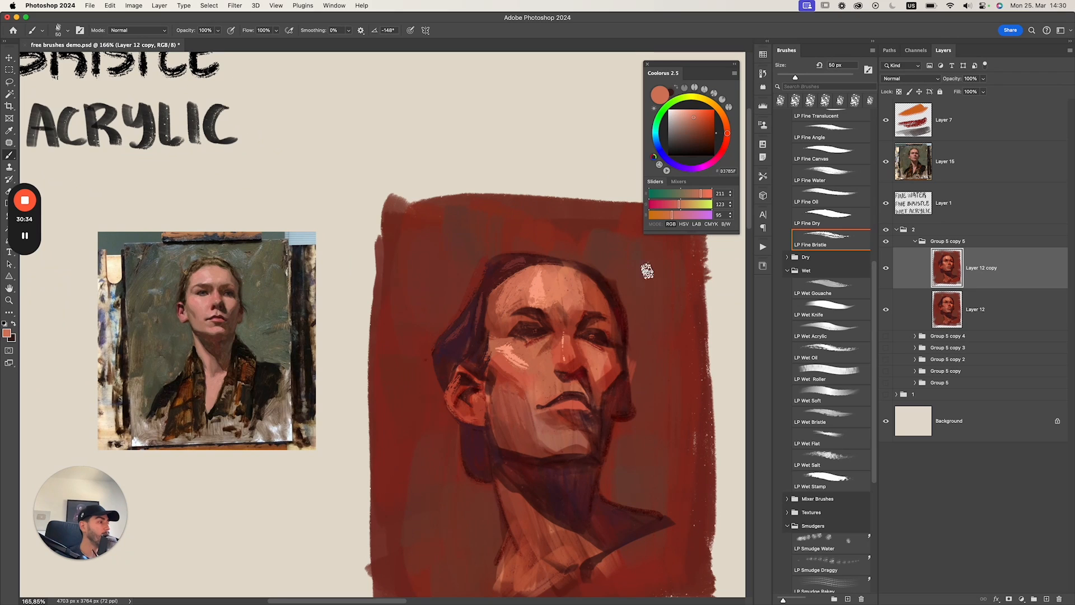
alt+click(611, 287)
key(bracketleft)
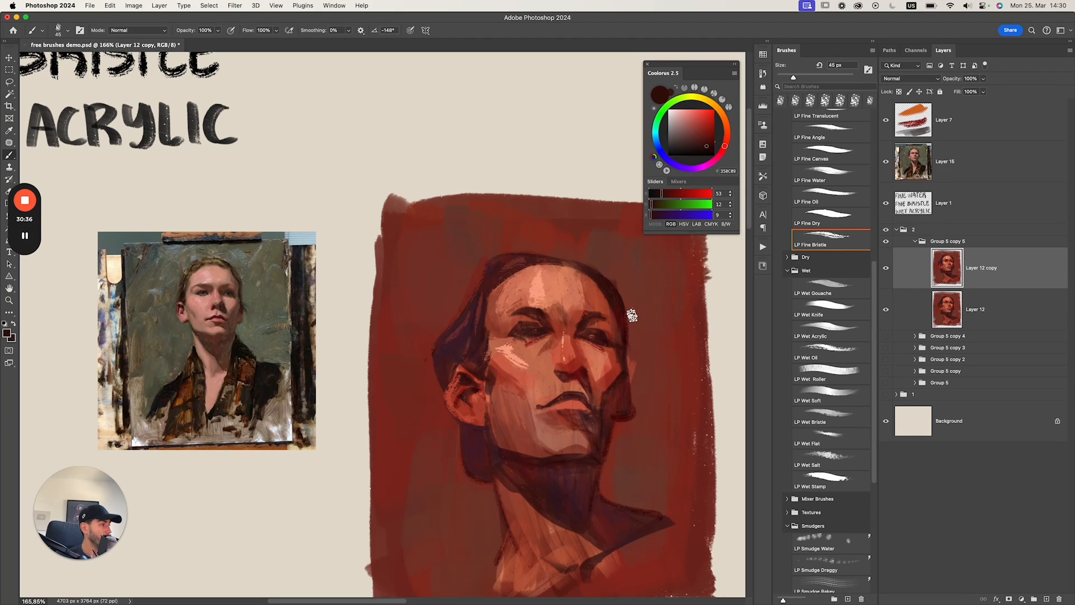
Clean up the far outline of the head with sampled background red-browns at 50 and 60 px.
alt+click(643, 288)
key(bracketright)
key(bracketright)
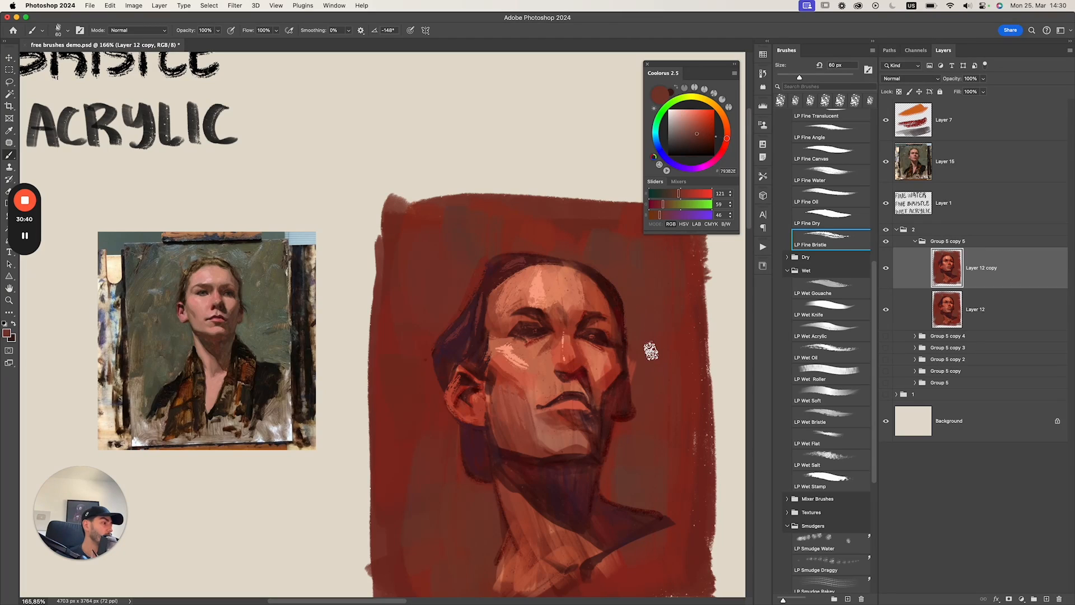
alt+click(469, 276)
key(bracketleft)
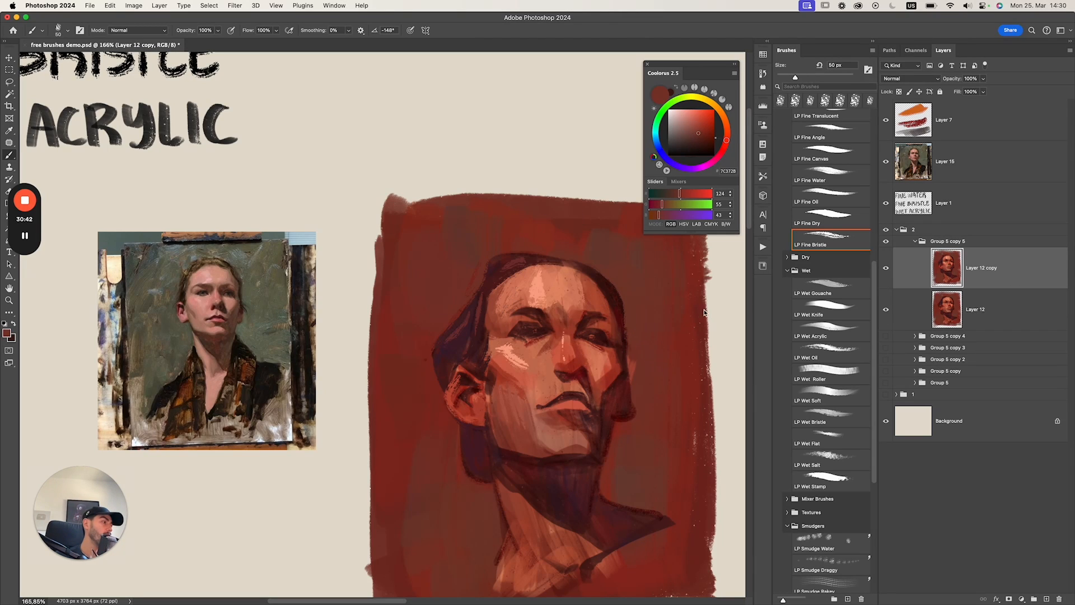
key(bracketright)
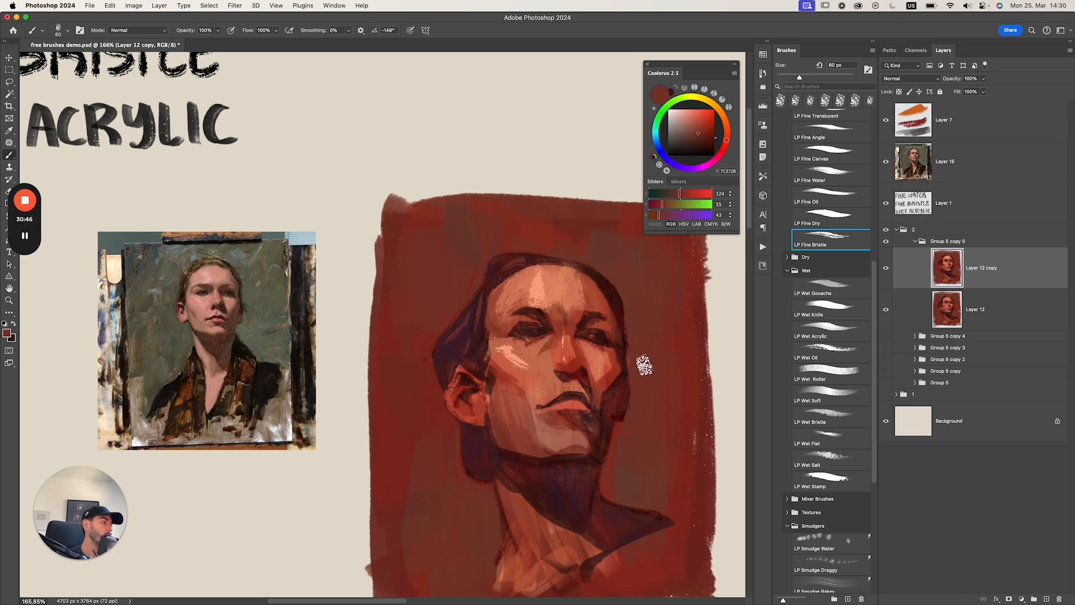
Sharpen the shadow under the earlobe with a sampled dark hair tone at 45 px.
key(bracketleft)
key(bracketleft)
alt+click(475, 427)
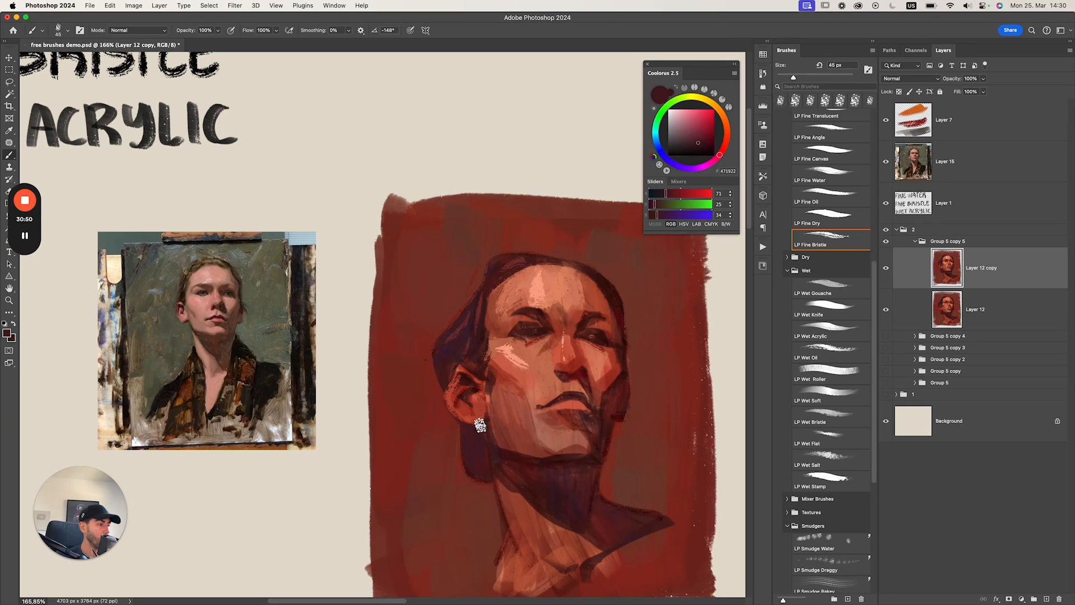
Switch to the LP Wet Acrylic brush and refine the mouth with sampled dark and skin tones at 25 and 20 px.
scroll(679, 355, down, 2)
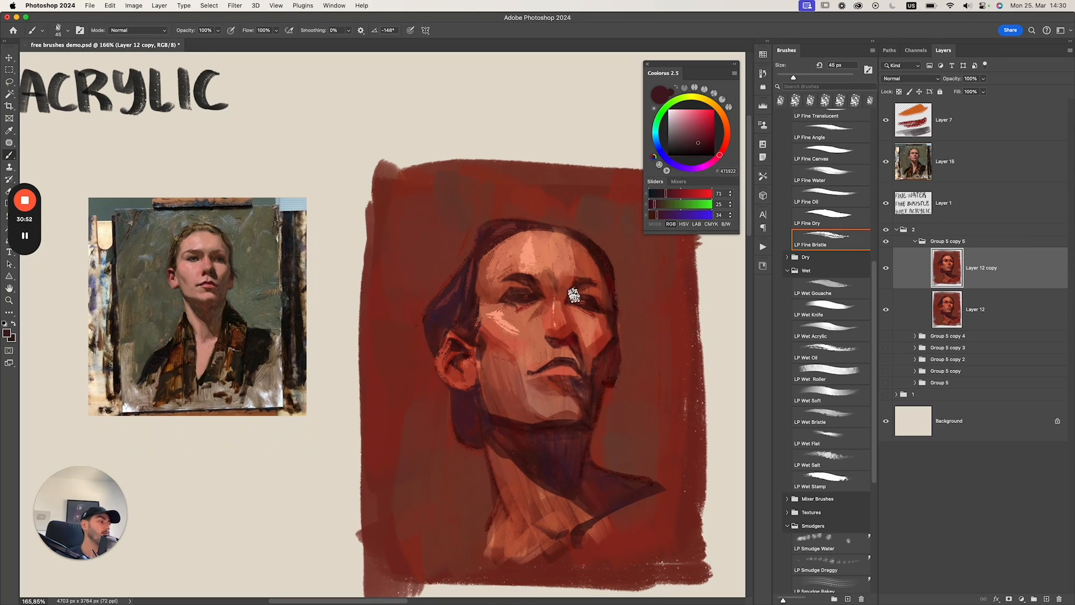
scroll(606, 349, down, 1)
mouse_move(876, 285)
mouse_down()
mouse_move(875, 275)
mouse_move(874, 291)
mouse_up()
click(831, 317)
alt+click(556, 344)
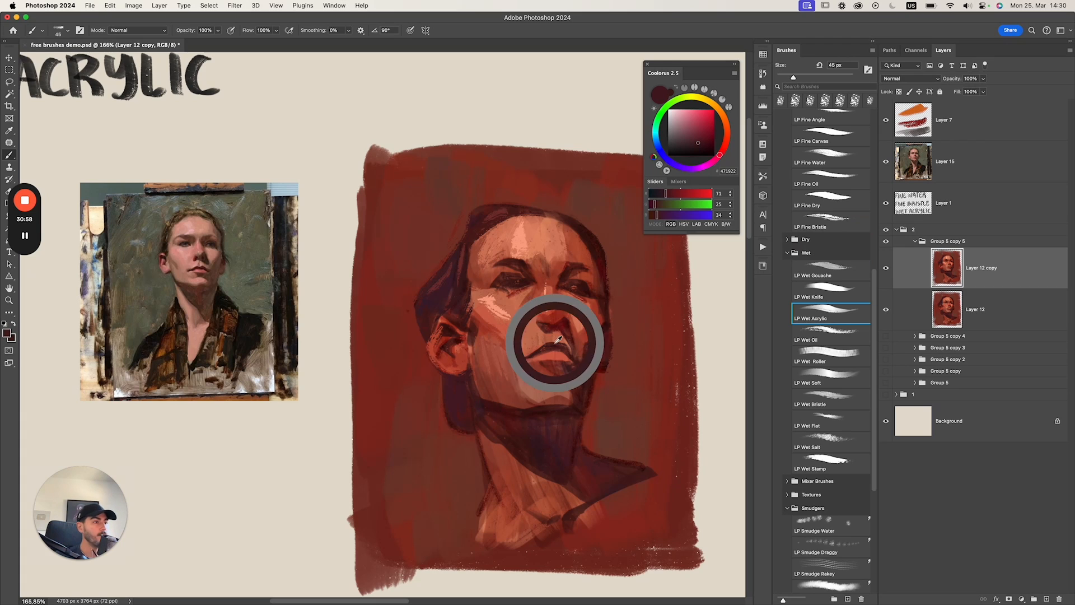
alt+click(542, 349)
key(bracketleft)
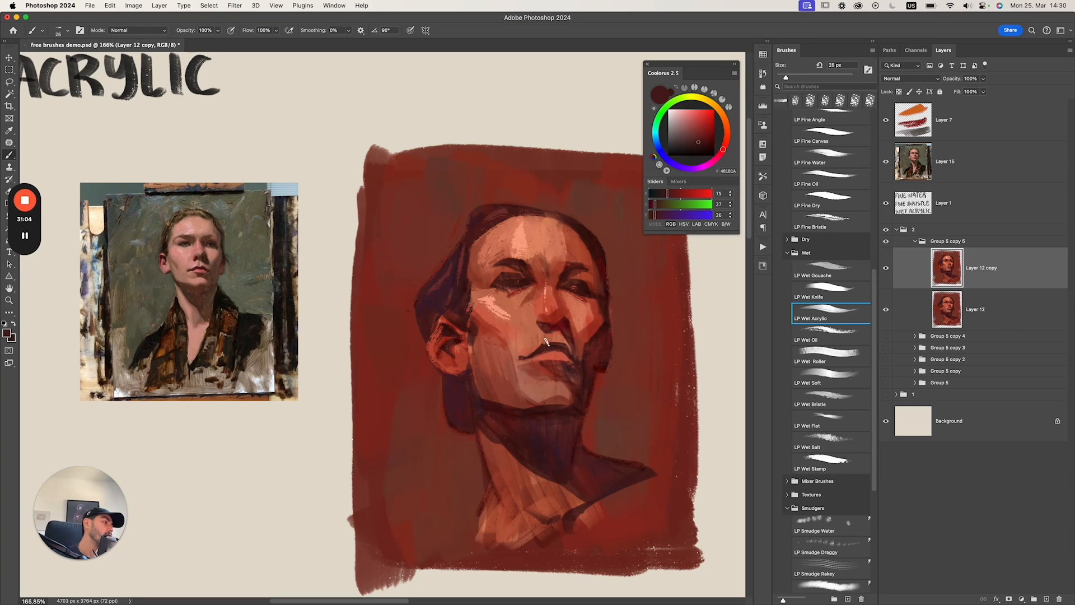
alt+click(538, 342)
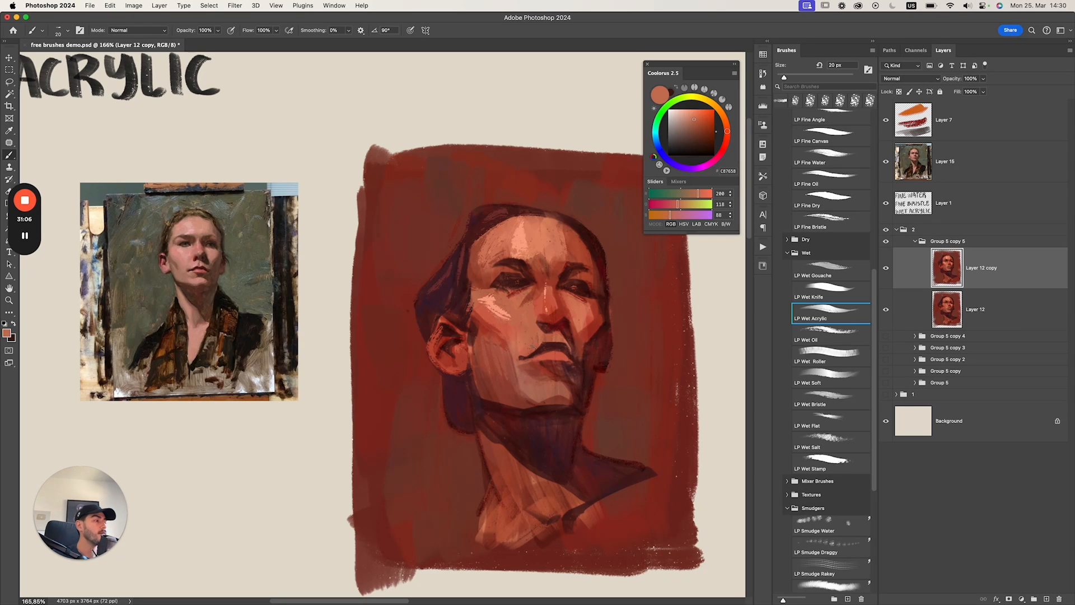
key(bracketleft)
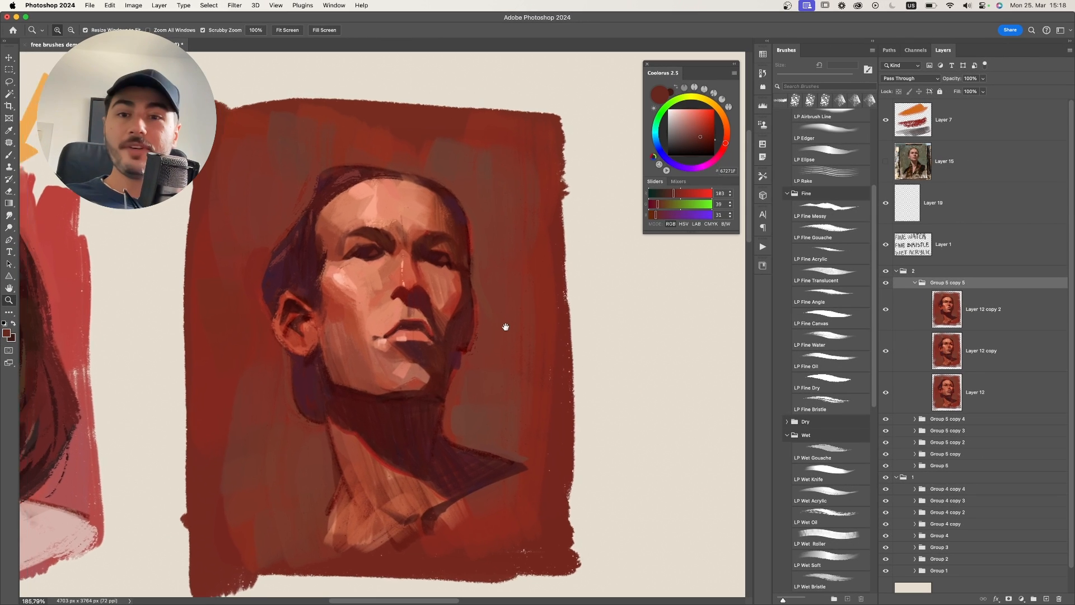
Toggle the visibility of Layer 12 copy 2 to compare the finished portrait with the earlier stage.
mouse_move(505, 326)
mouse_down()
mouse_move(492, 322)
mouse_move(482, 334)
mouse_move(494, 319)
mouse_up()
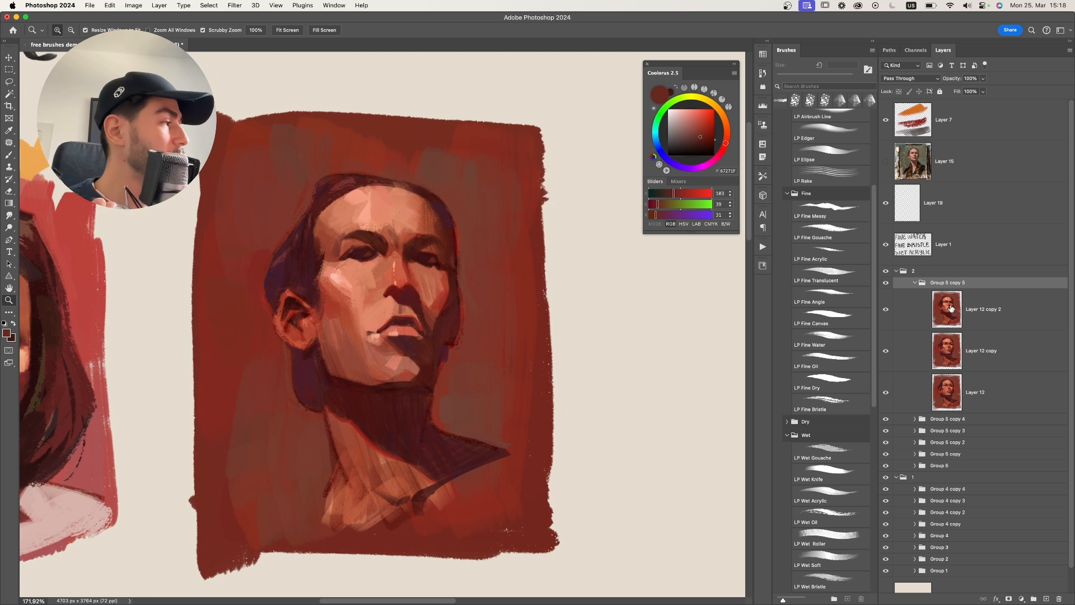
click(896, 313)
click(885, 311)
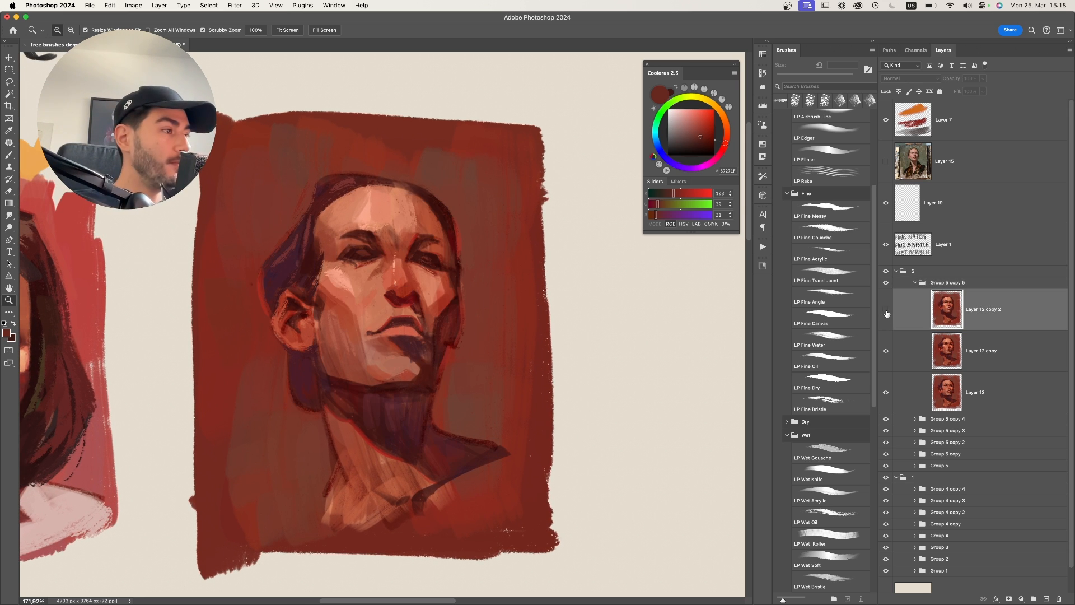
click(886, 313)
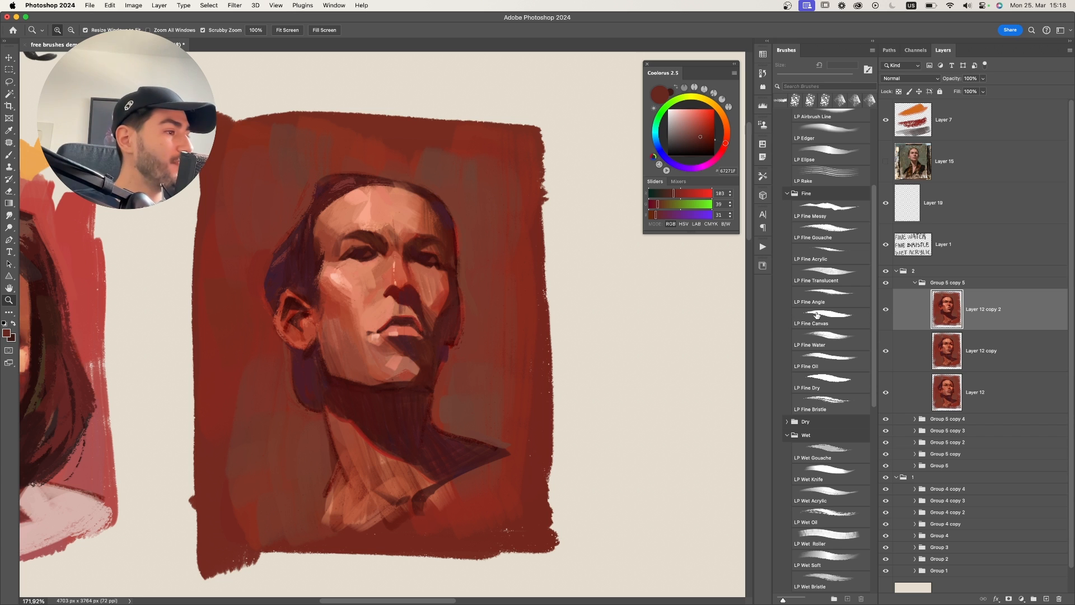
click(886, 312)
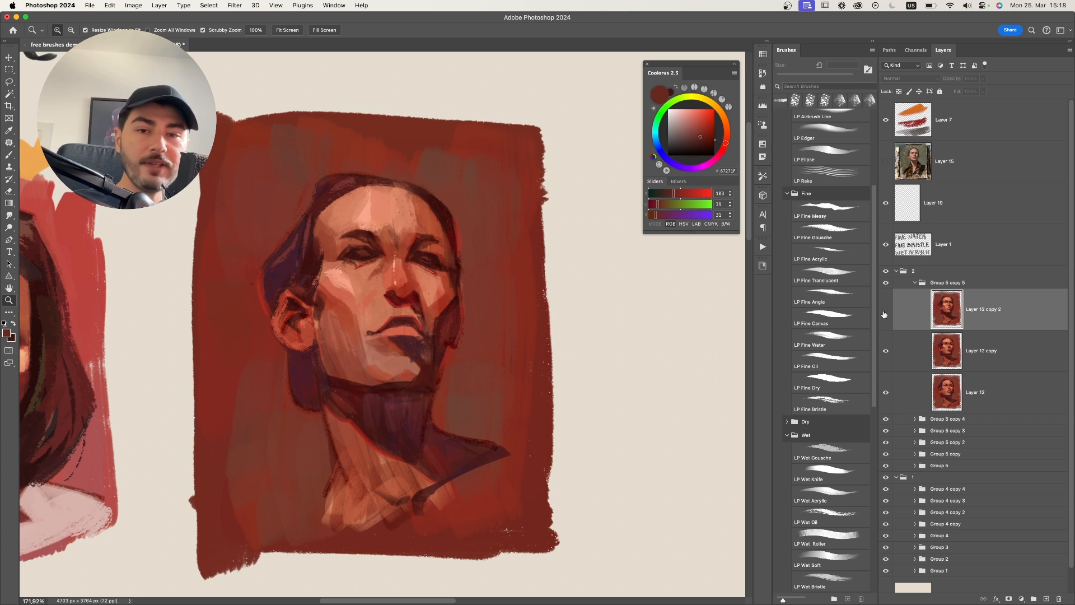
Hide and show Layer 12 copy 2 repeatedly to compare the portrait's facial details before and after the last refinements.
click(885, 311)
click(884, 313)
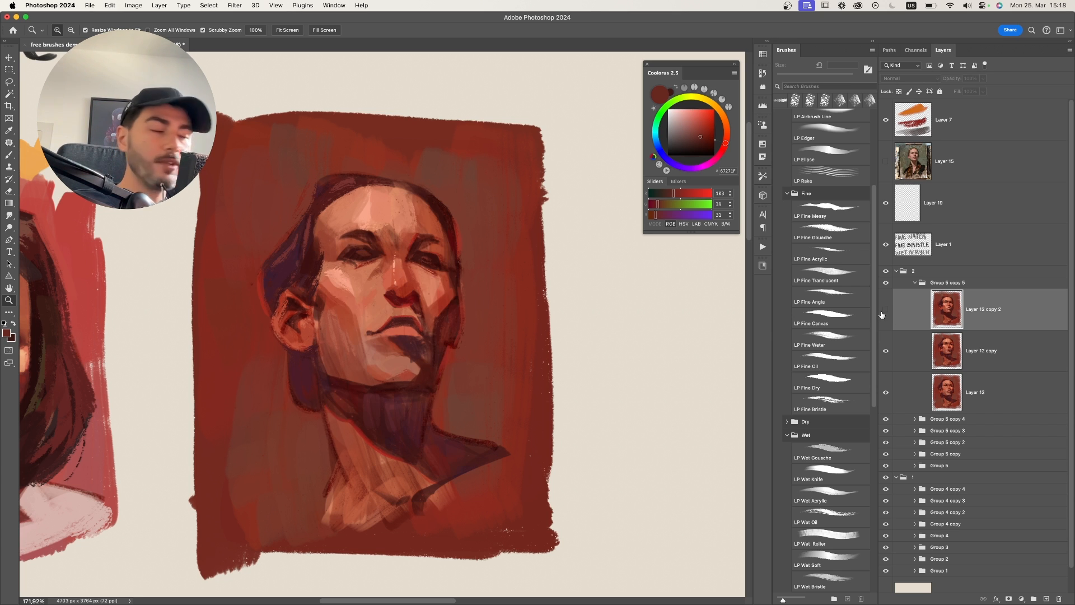
click(884, 312)
drag(468, 403, 490, 388)
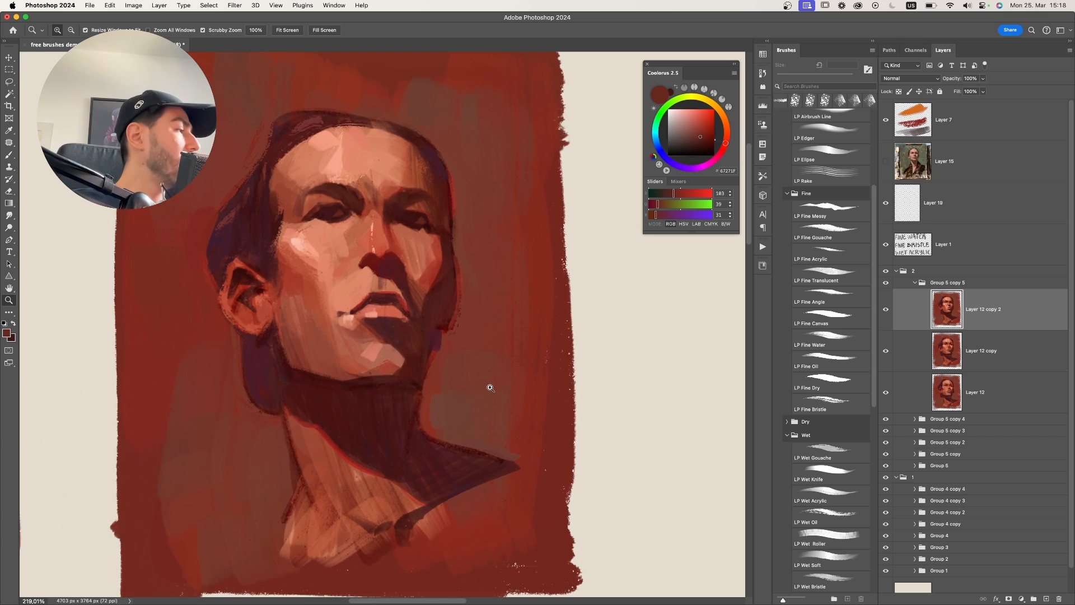
click(886, 312)
click(886, 312)
click(886, 312)
click(886, 312)
drag(649, 351, 610, 348)
click(885, 311)
click(885, 311)
click(885, 311)
click(885, 311)
click(885, 312)
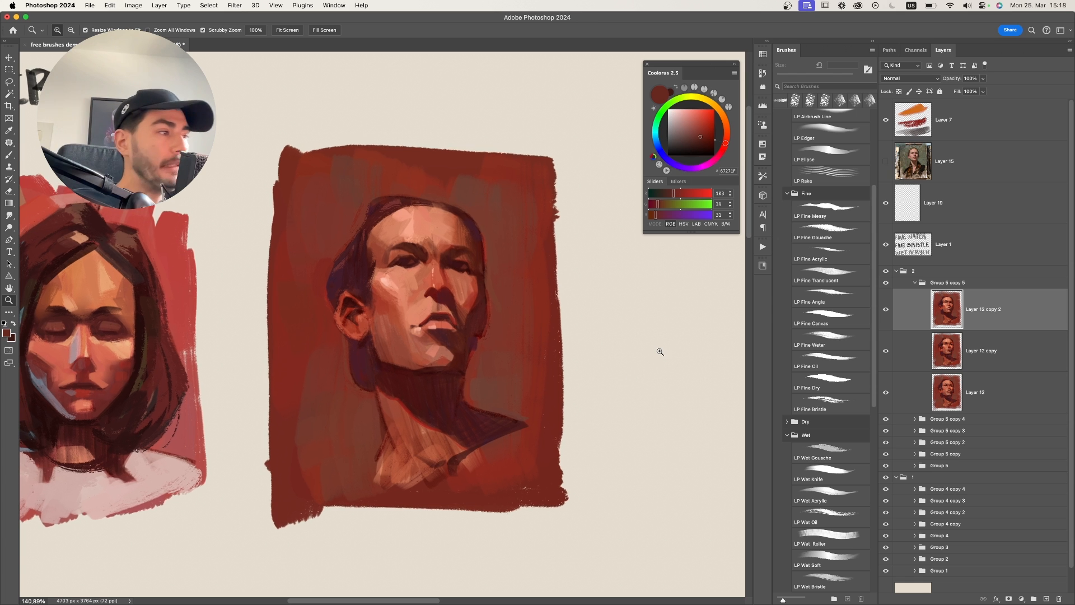
Try a 200 px LP Fine Bristle stroke down the portrait's near cheek and undo it.
drag(594, 387, 589, 440)
drag(498, 374, 518, 343)
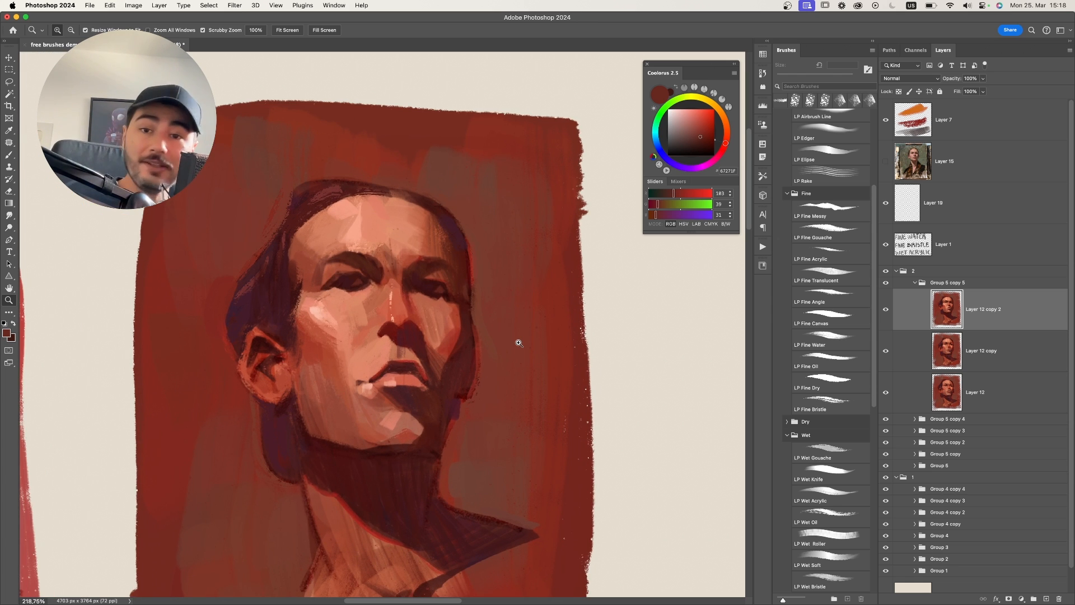
drag(523, 375, 502, 362)
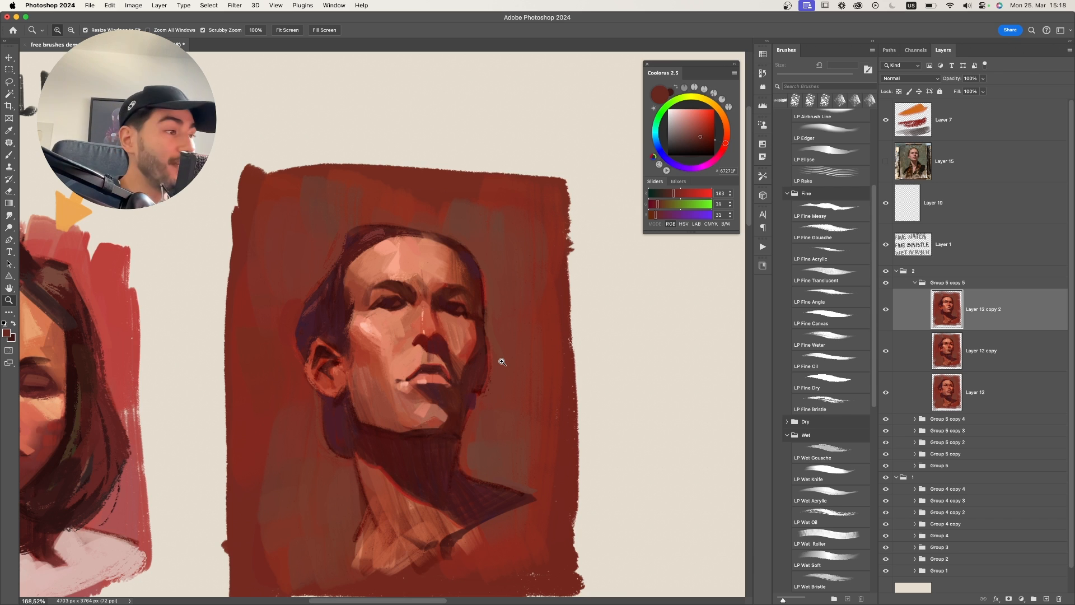
drag(412, 361, 446, 362)
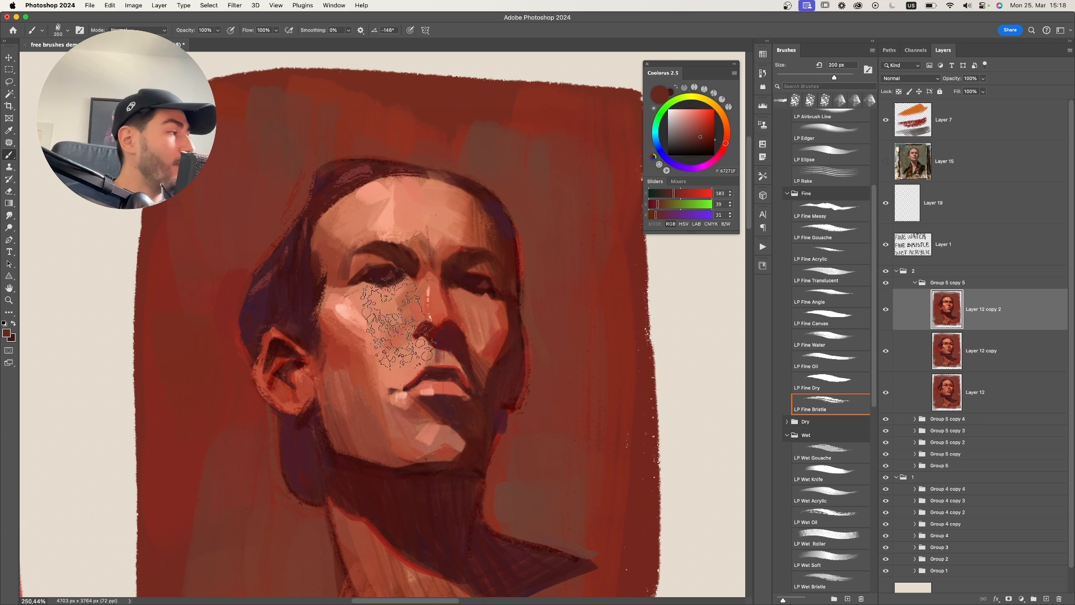
mouse_move(368, 335)
mouse_down()
mouse_move(385, 330)
mouse_move(369, 382)
mouse_up()
key(super+z)
key(z)
Examine the two finished portraits side by side, together with the brush swatches and brush-name lettering.
drag(468, 329, 461, 329)
drag(504, 301, 448, 287)
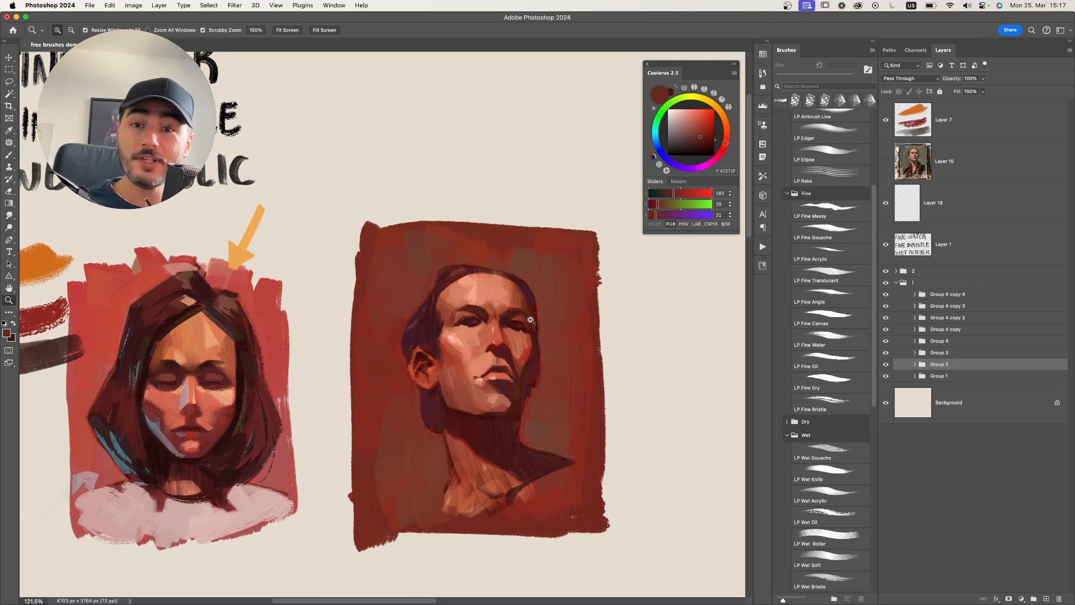
scroll(523, 313, up, 2)
scroll(523, 313, left, 2)
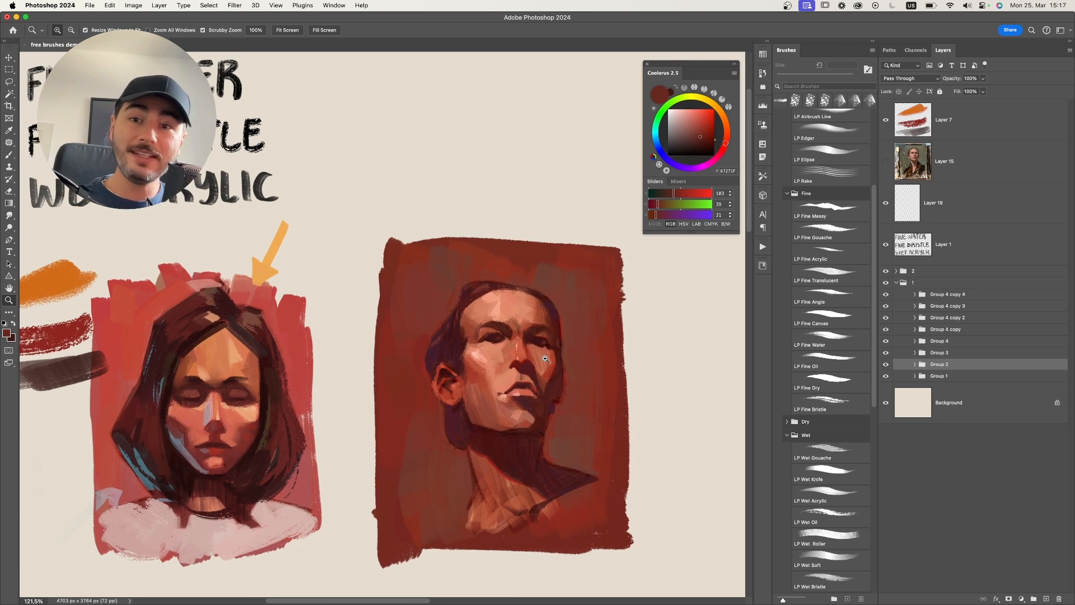
drag(544, 358, 582, 392)
drag(582, 391, 466, 293)
drag(498, 371, 418, 313)
drag(473, 343, 522, 313)
drag(515, 367, 506, 318)
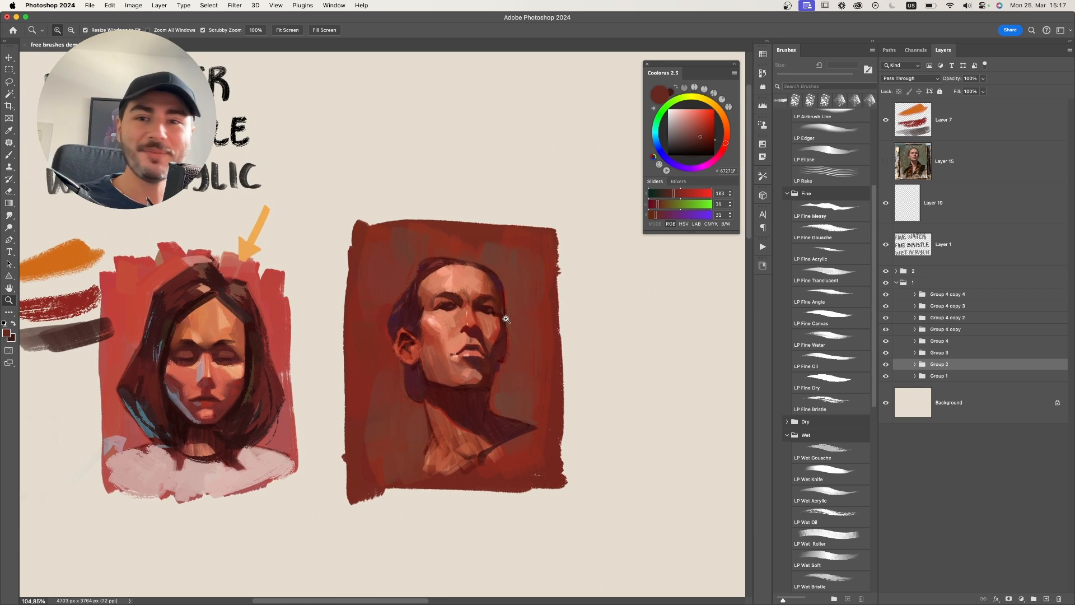